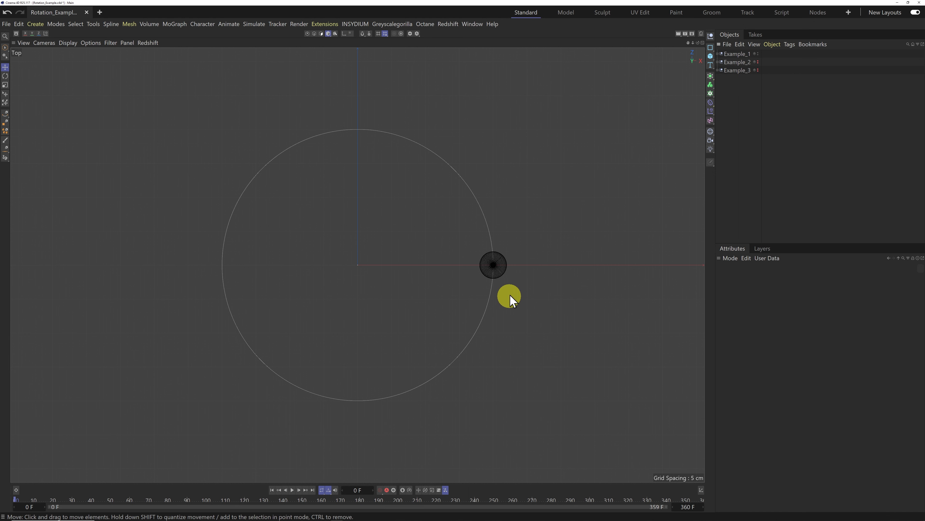
Display the project settings to check the frame rate and time range.
drag(501, 269, 495, 264)
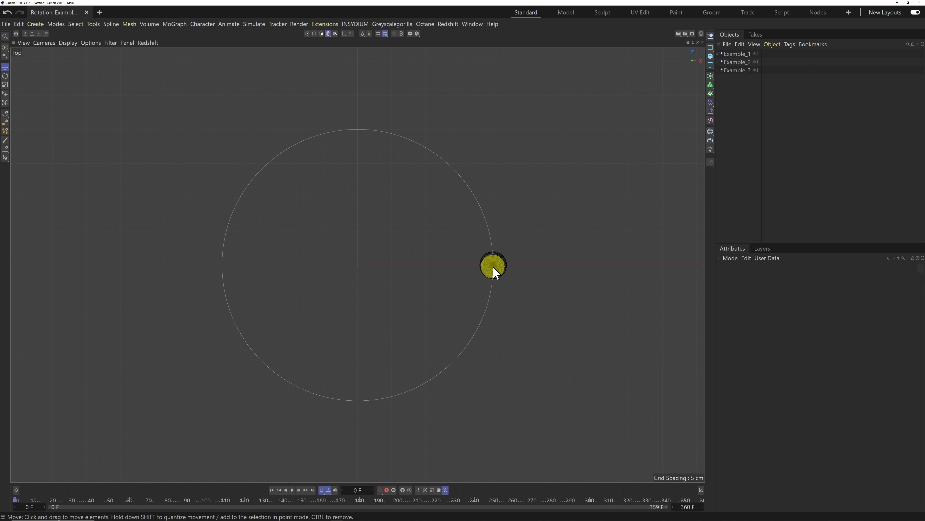
mouse_move(493, 268)
mouse_down()
mouse_move(489, 262)
mouse_move(489, 271)
mouse_move(498, 271)
mouse_up()
key(ctrl+d)
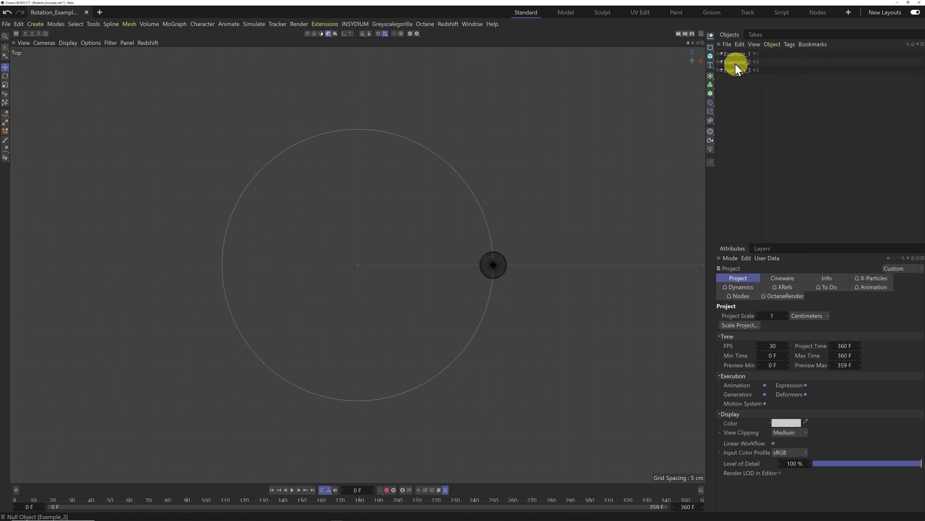
Expand Example_1 and inspect the Circle spline's object properties and the Align to Spline tag on Ball_Ctrl.
click(717, 54)
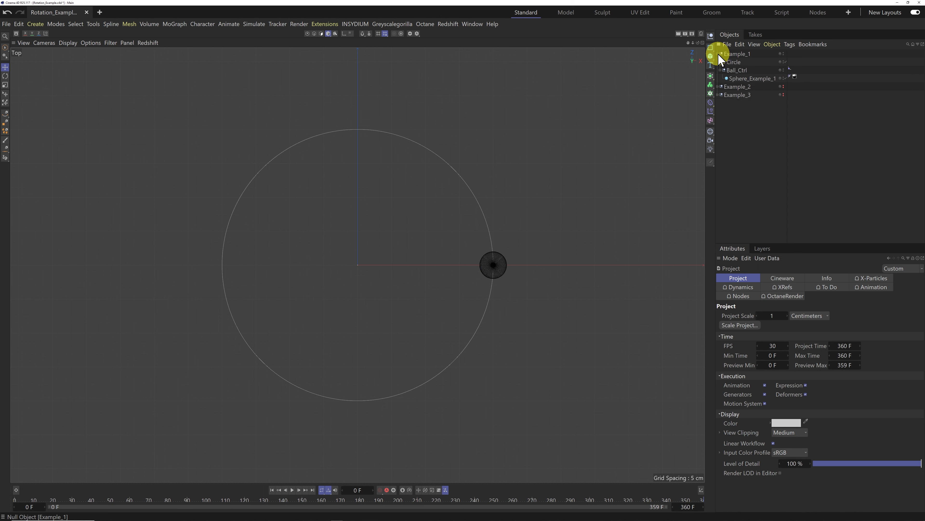
click(739, 63)
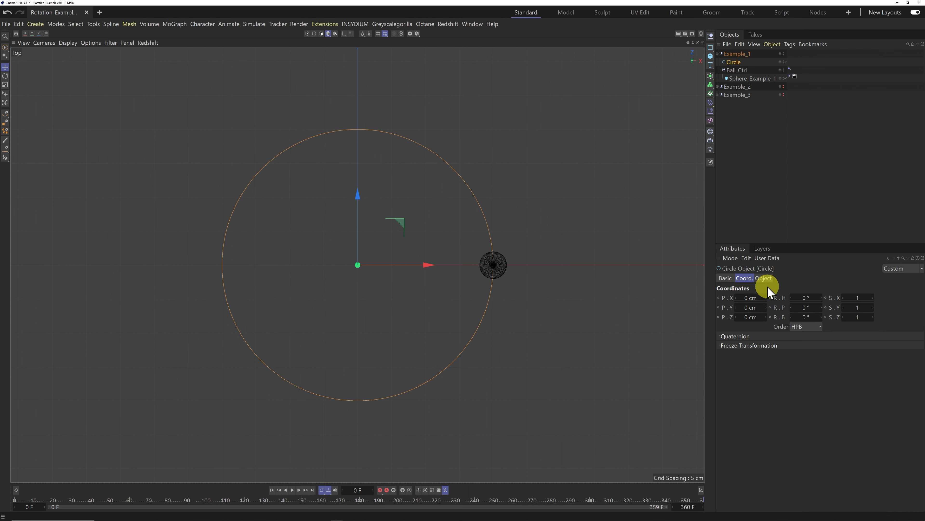
click(765, 280)
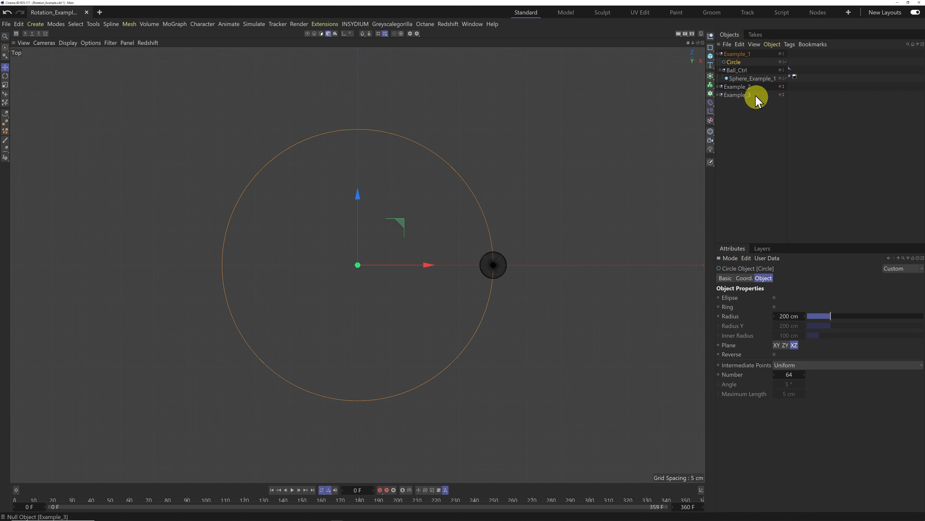
click(736, 70)
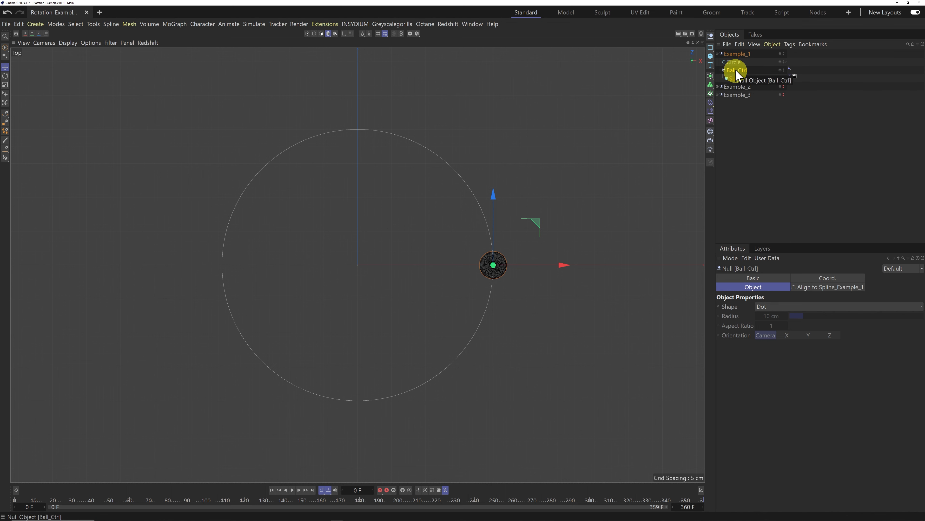
click(790, 69)
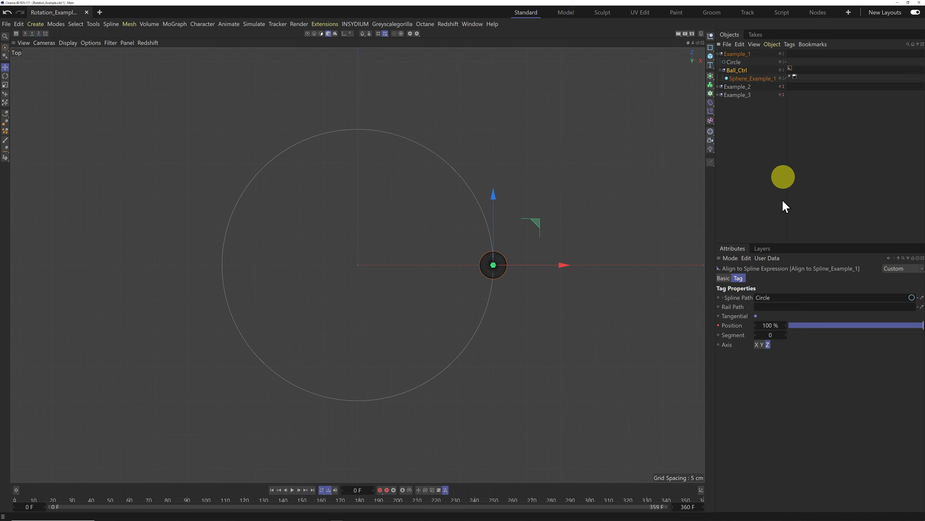
Play and pause the animation to watch the ball travel around the circle spline.
click(292, 489)
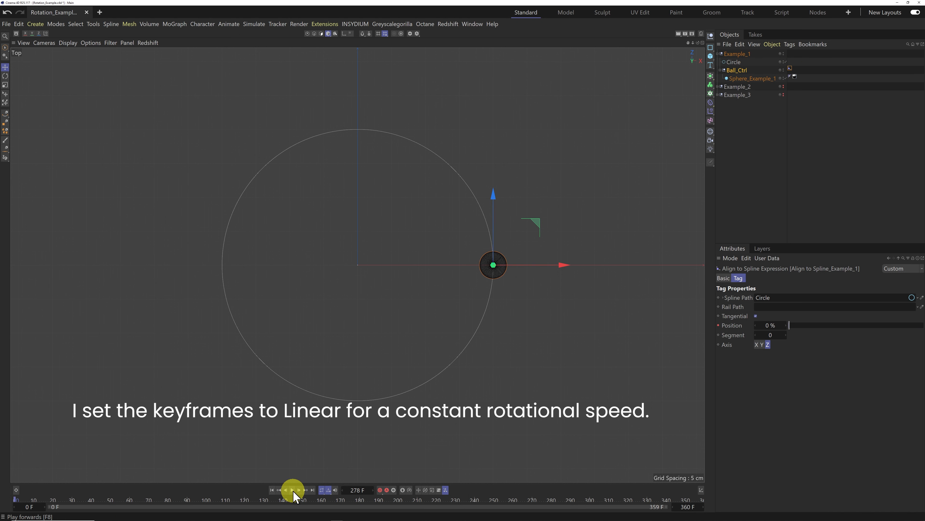
click(292, 490)
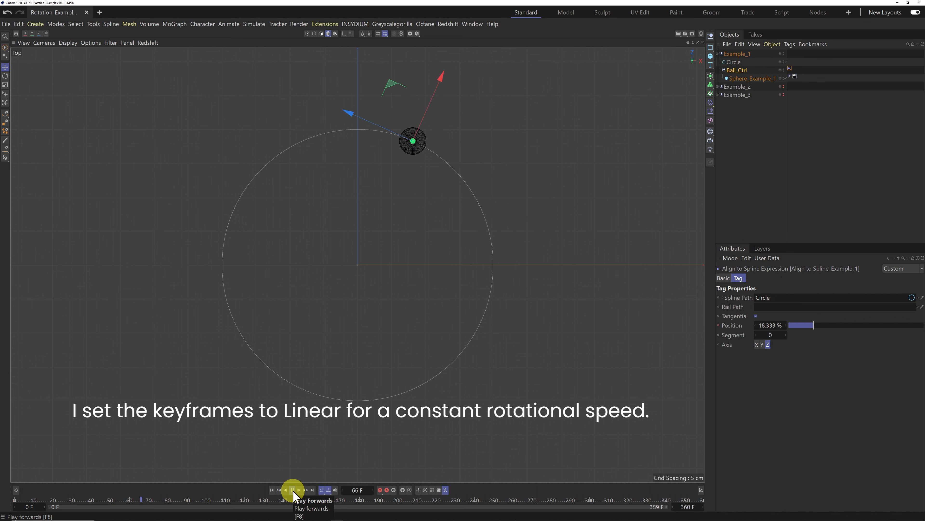
click(293, 490)
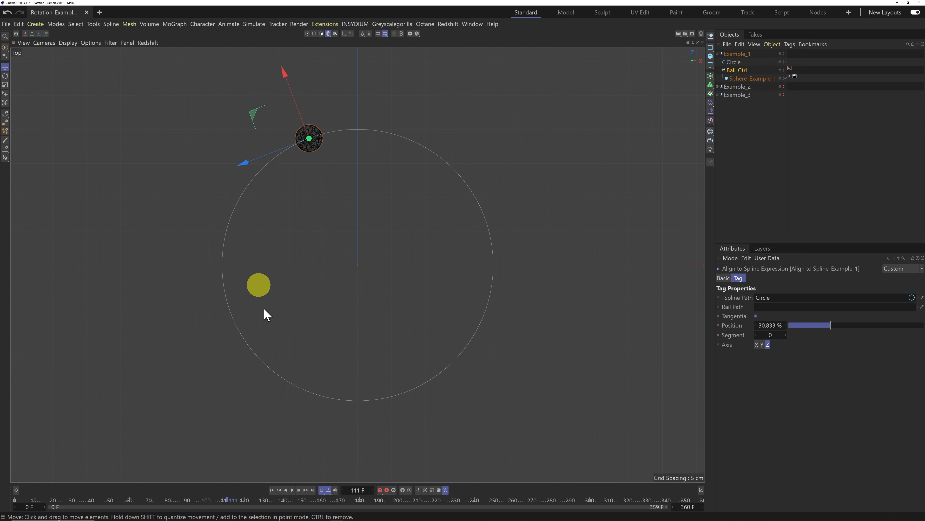
click(292, 490)
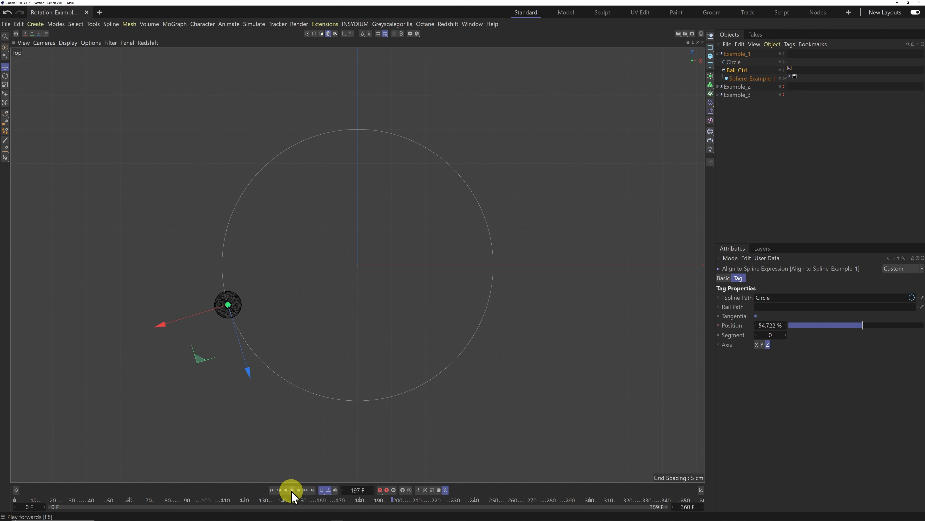
Switch the top view to Gouraud Shading with Sphere_Example_1 selected, and move the timeline to frame 102.
click(756, 79)
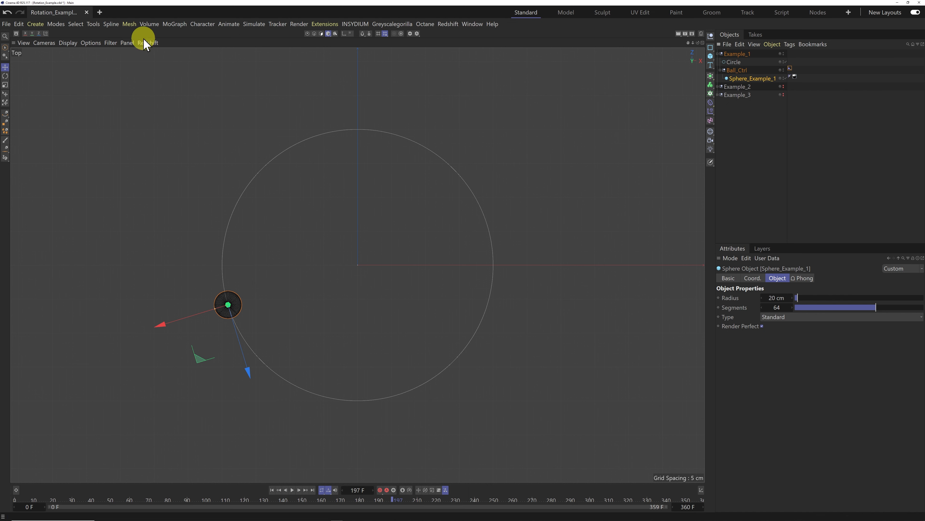
click(68, 43)
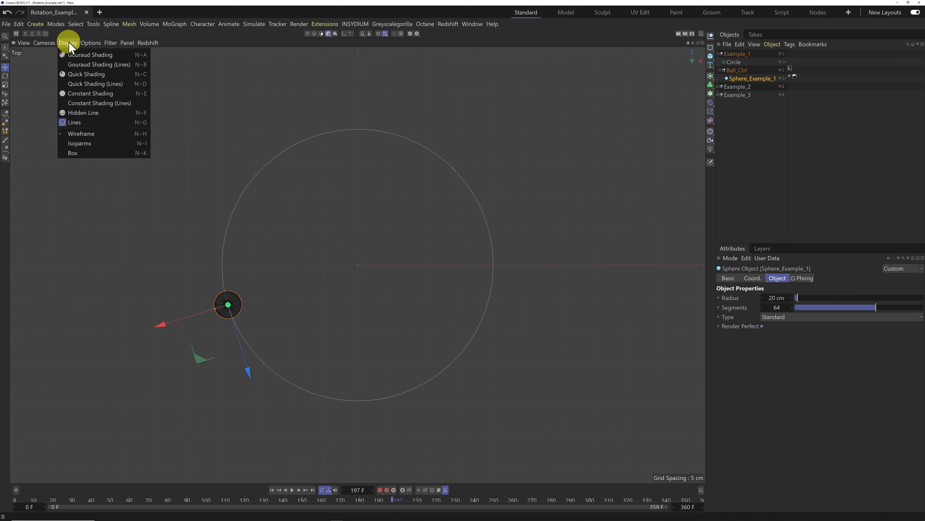
click(85, 55)
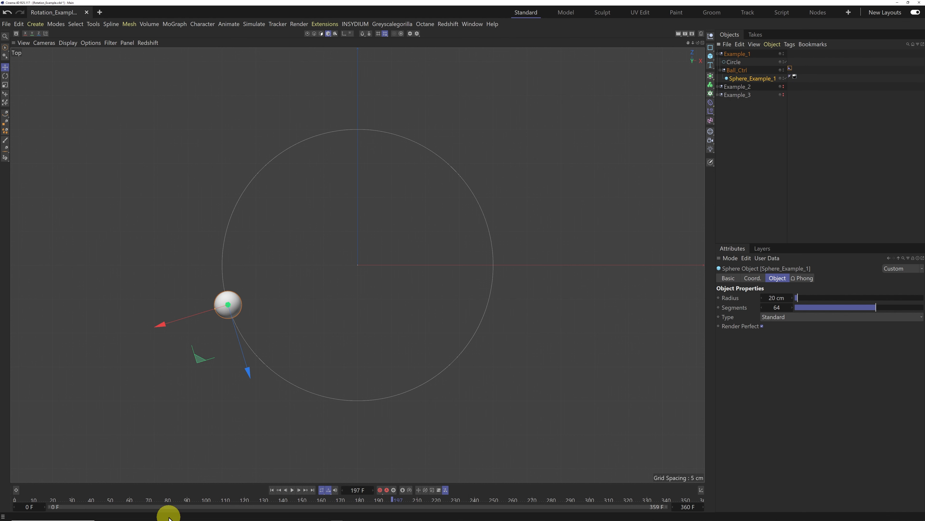
mouse_move(392, 505)
mouse_down()
mouse_move(642, 484)
mouse_move(208, 471)
mouse_move(397, 471)
mouse_move(221, 468)
mouse_move(238, 453)
mouse_up()
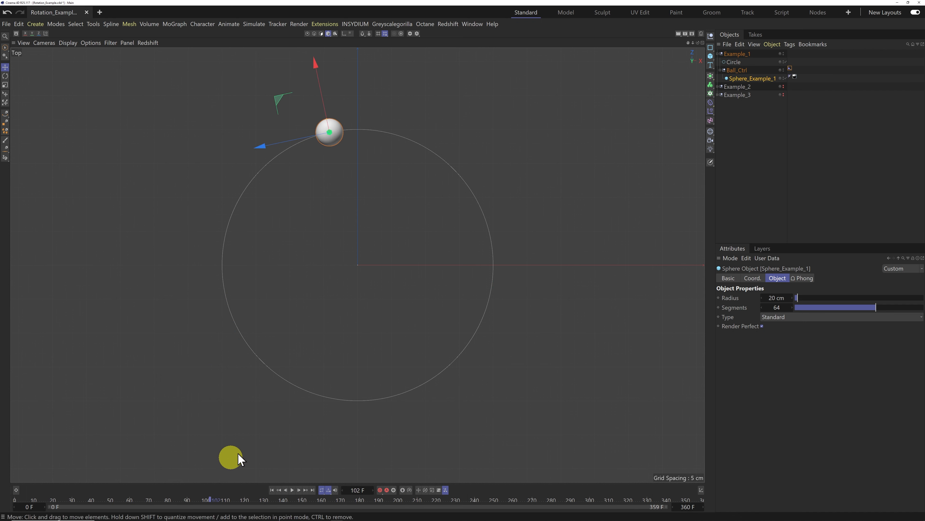
Show the scene materials and examine the Checkerboard shader in the Mat material's color texture.
click(701, 36)
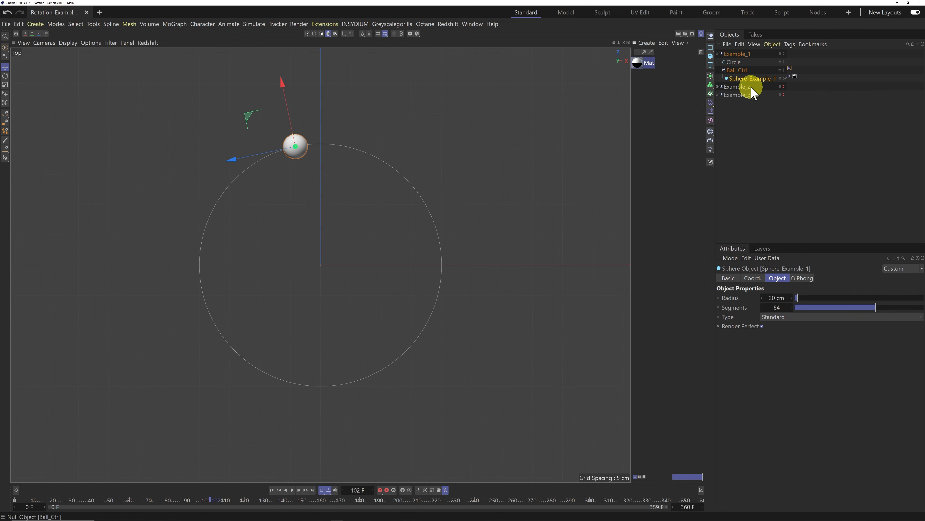
double_click(637, 64)
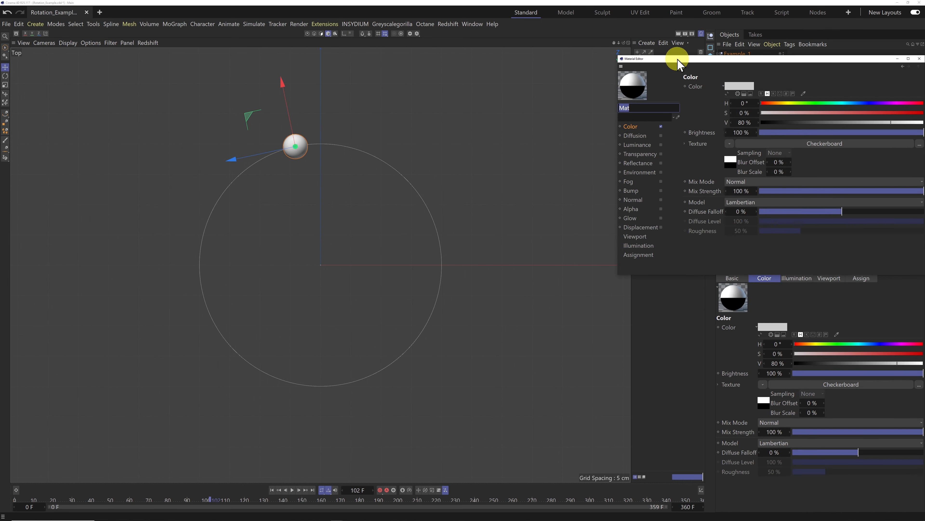
drag(676, 55, 393, 52)
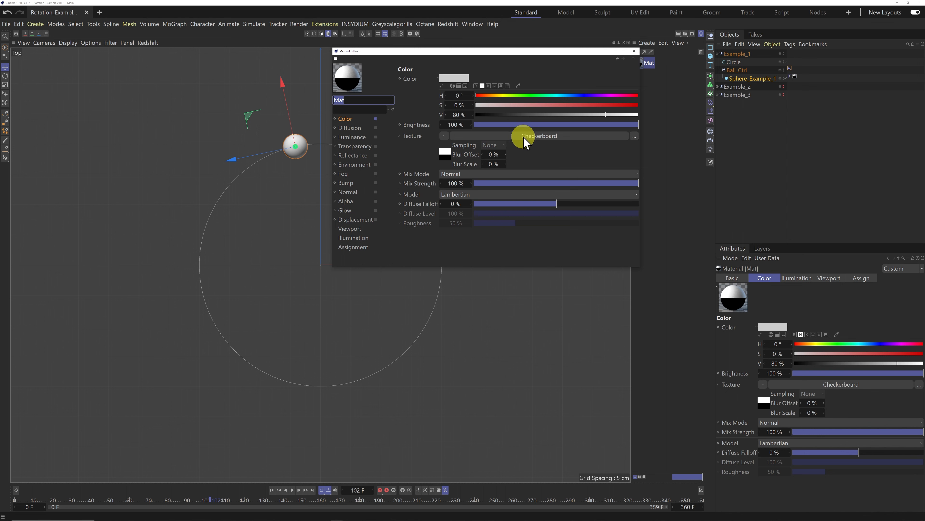
click(444, 137)
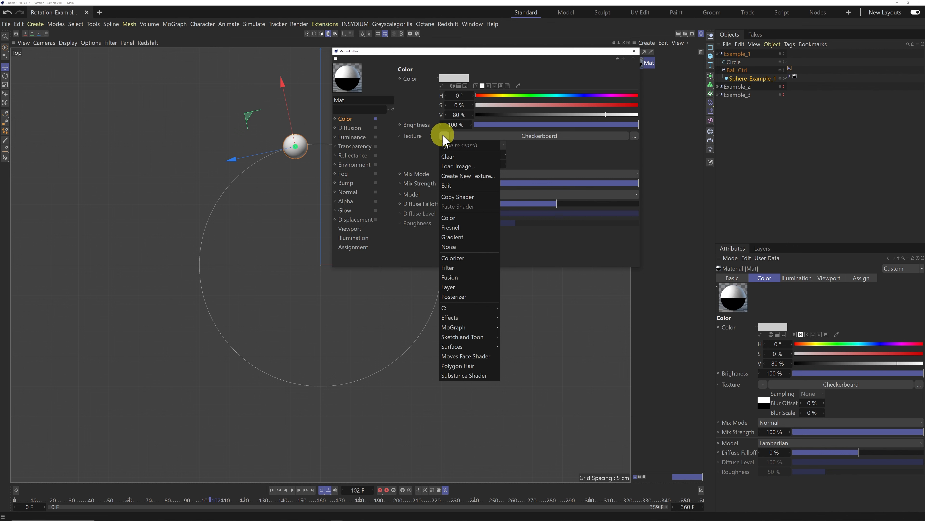
mouse_move(479, 345)
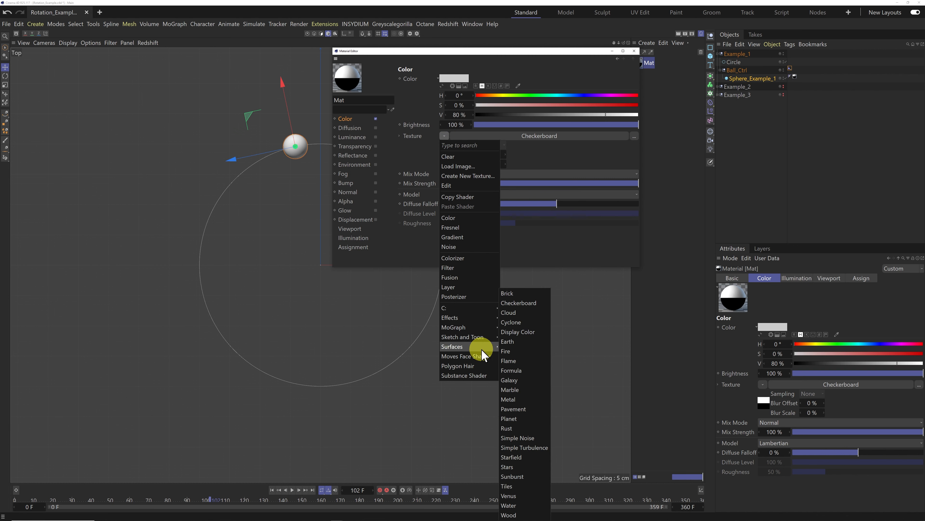
click(565, 177)
click(445, 153)
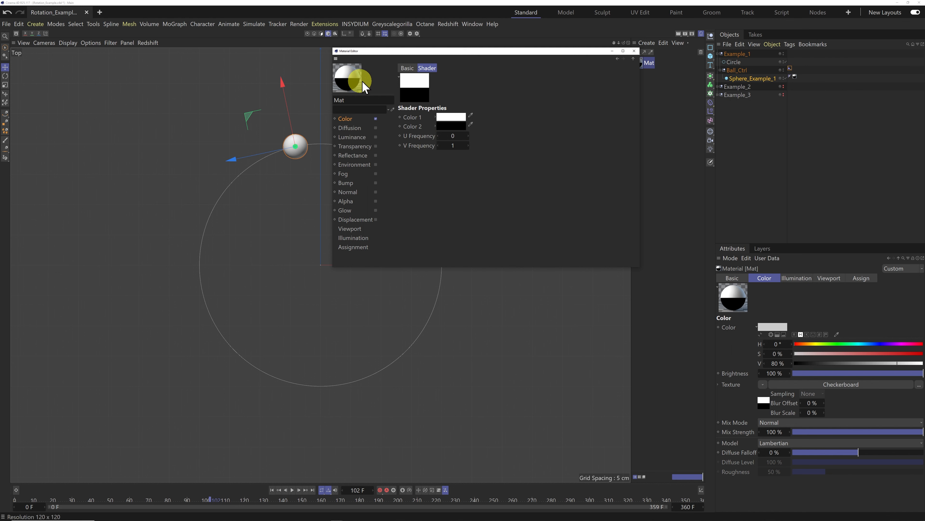
click(634, 51)
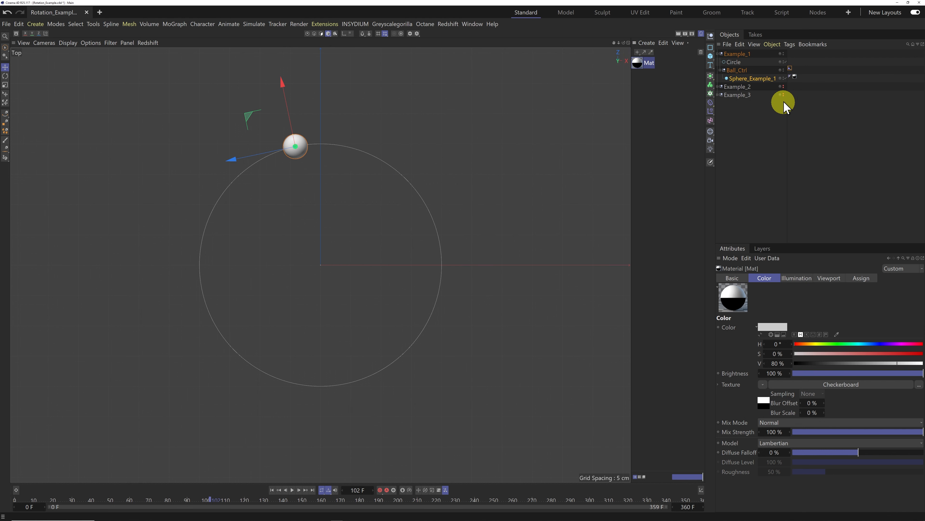
Rotate Sphere_Example_1 on its pitch axis, trying 130° and settling on an R.P value of 60°.
click(765, 79)
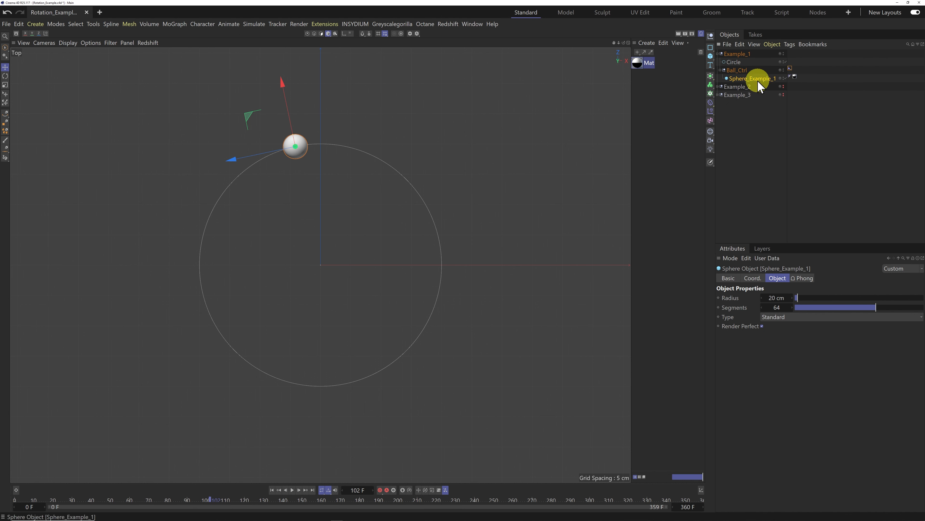
click(753, 278)
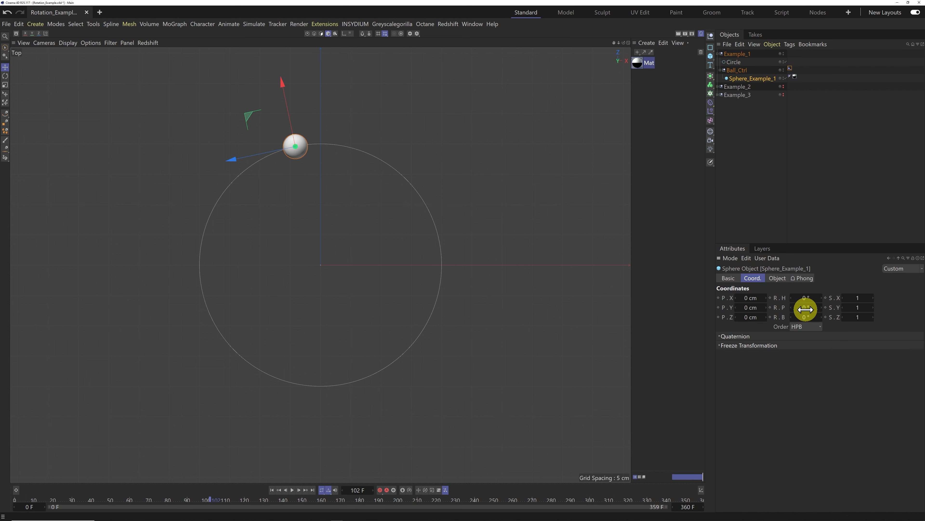
drag(805, 309, 805, 308)
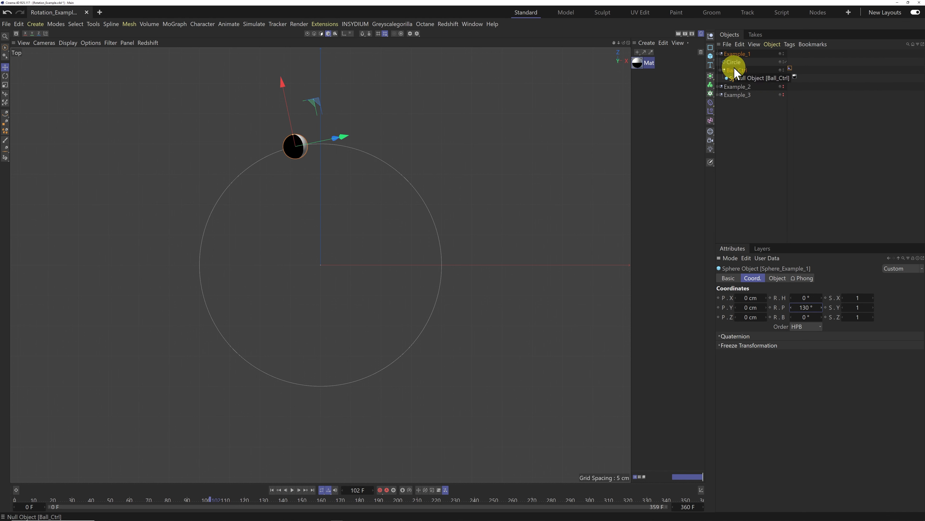
drag(806, 307, 805, 308)
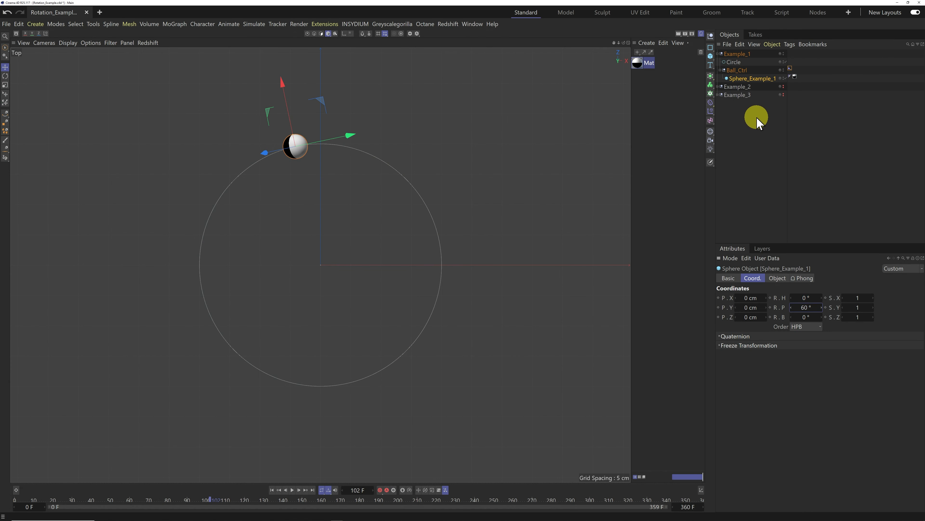
Make an editable copy of the Circle spline outside the Example_1 group and hide Example_1.
click(739, 63)
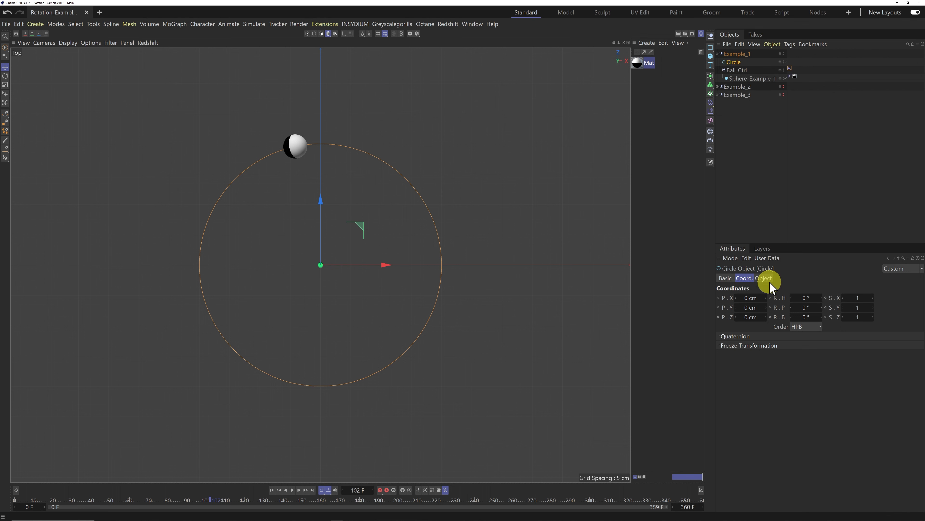
click(763, 278)
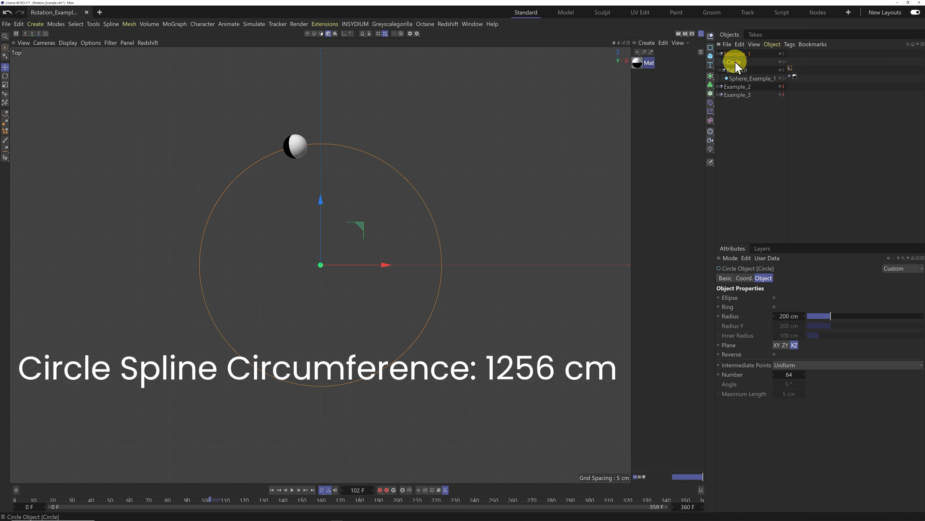
ctrl+drag(736, 66, 733, 106)
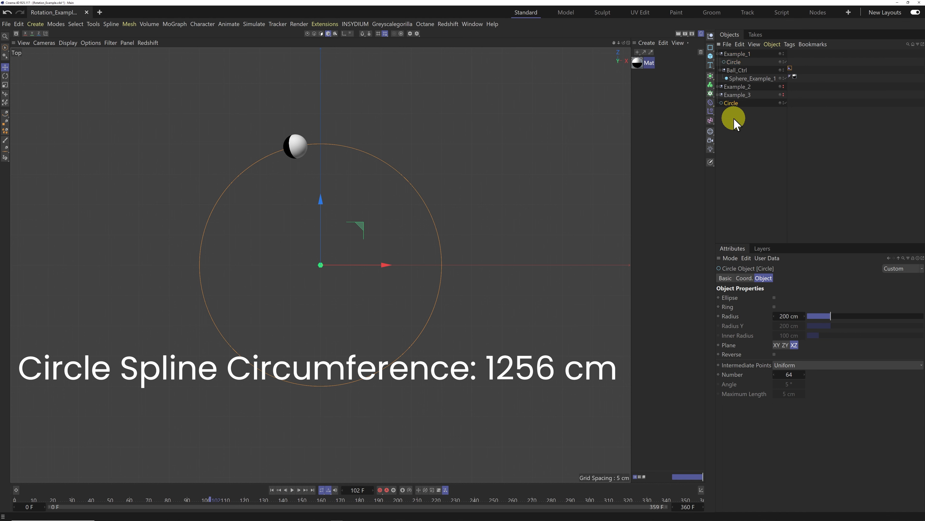
click(783, 52)
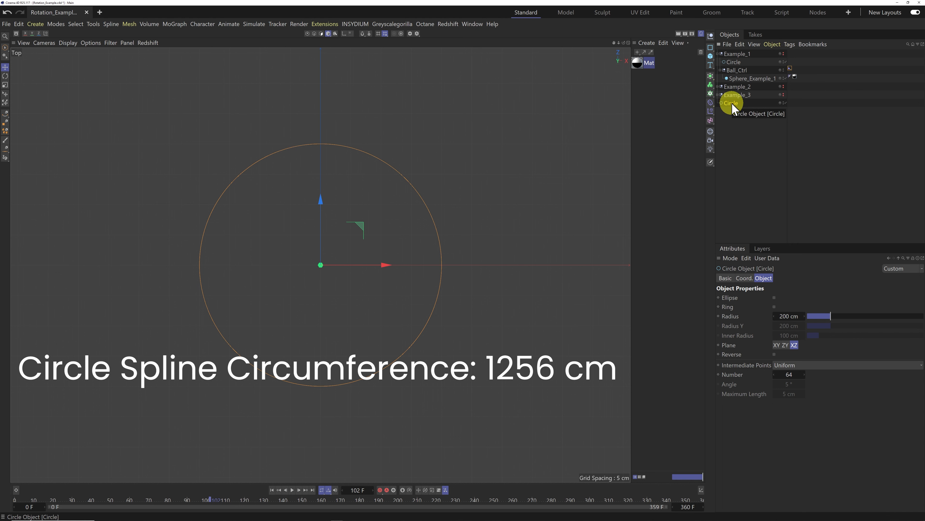
key(c)
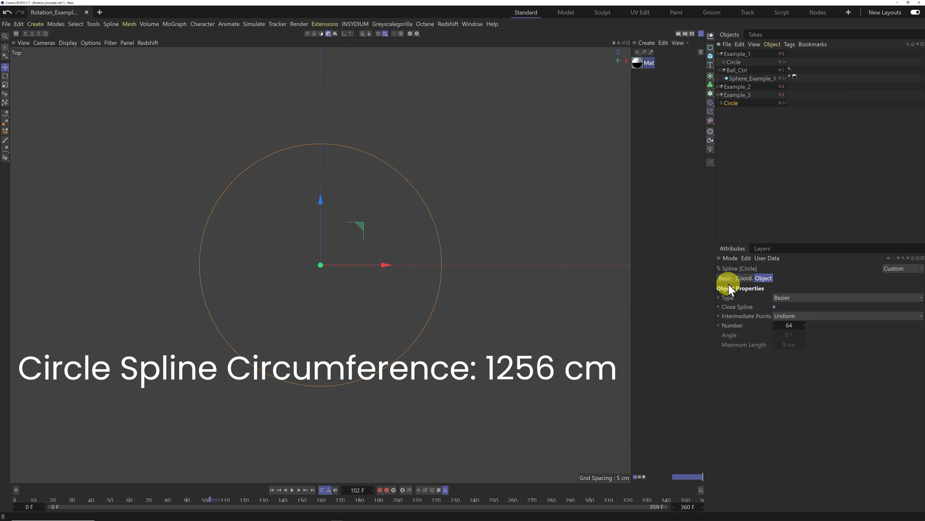
Check the copied circle's spline length in its project info structure data, and delete the copy.
click(730, 258)
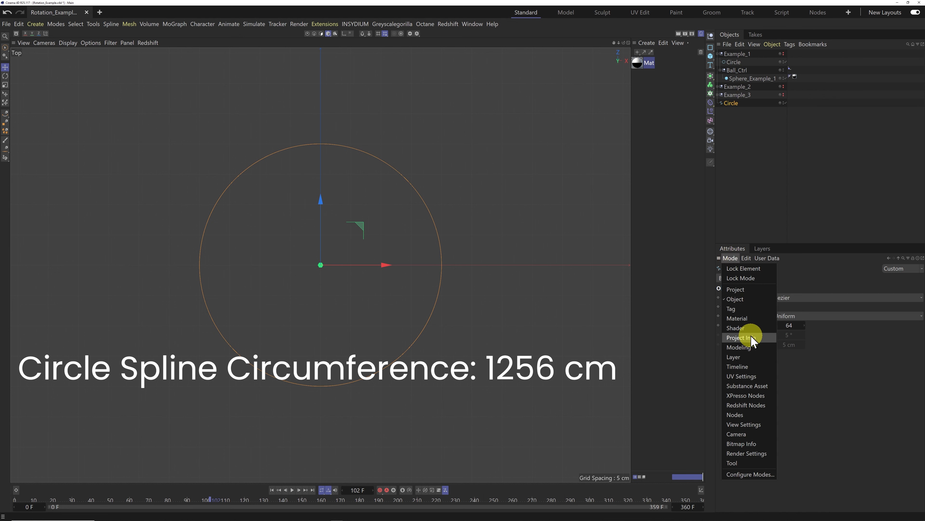
click(743, 337)
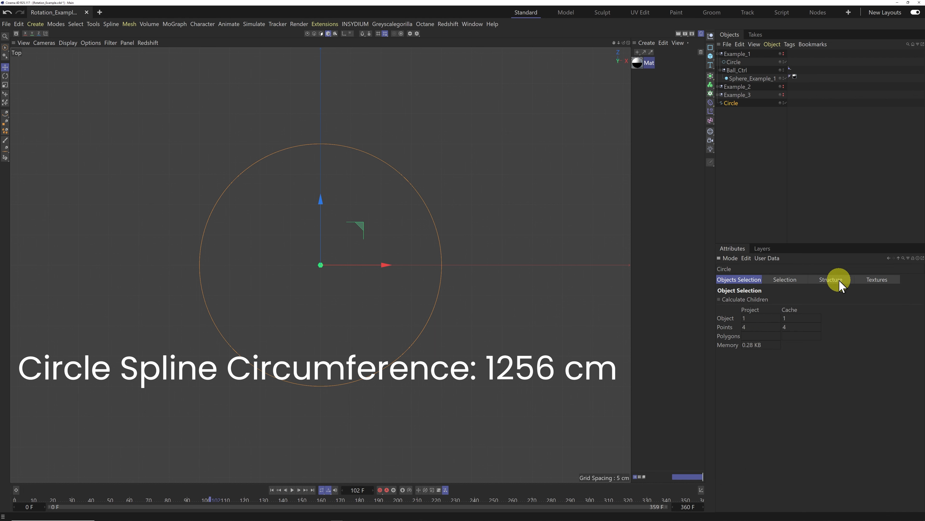
click(831, 279)
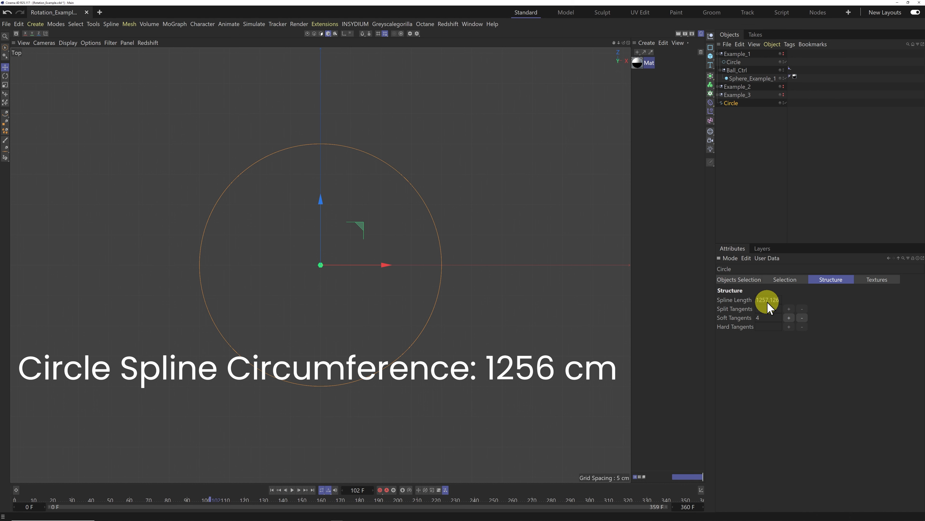
key(Delete)
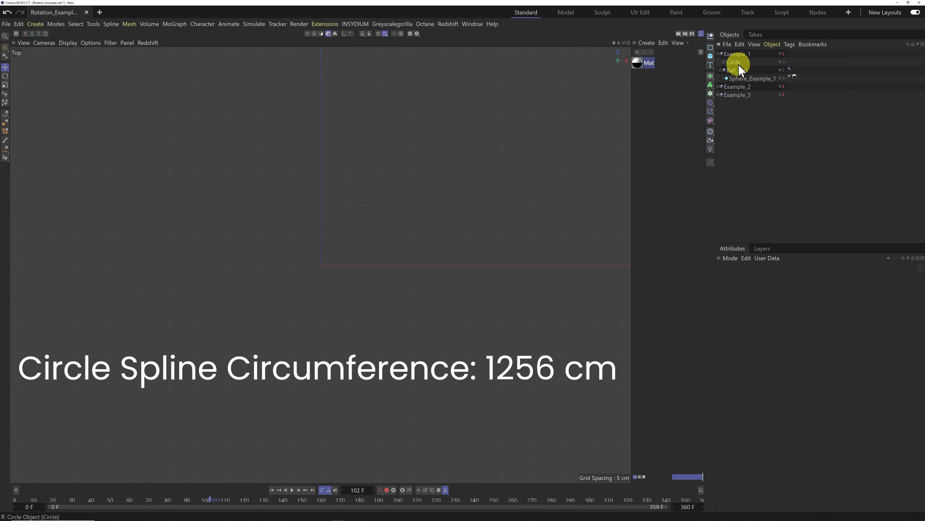
Make Example_1 visible again and check the radius of its Circle spline and of Sphere_Example_1.
click(783, 54)
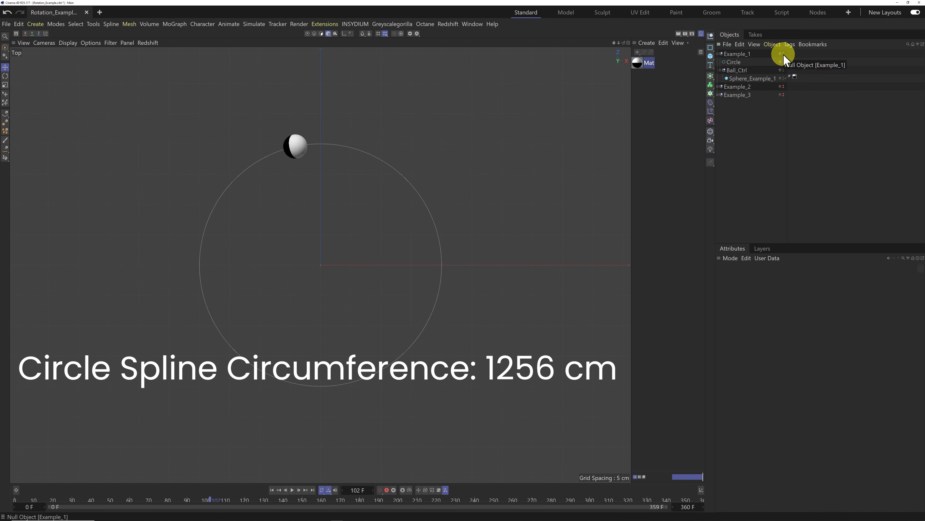
click(733, 62)
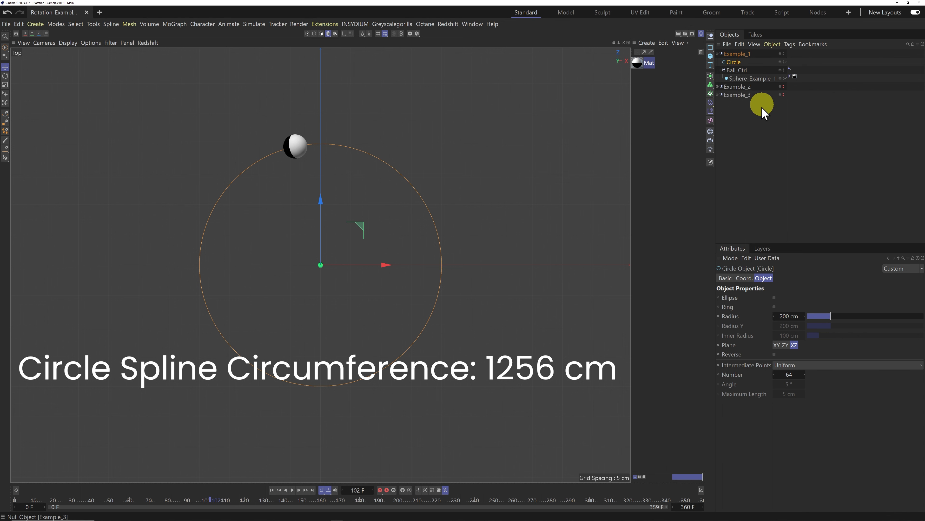
click(740, 78)
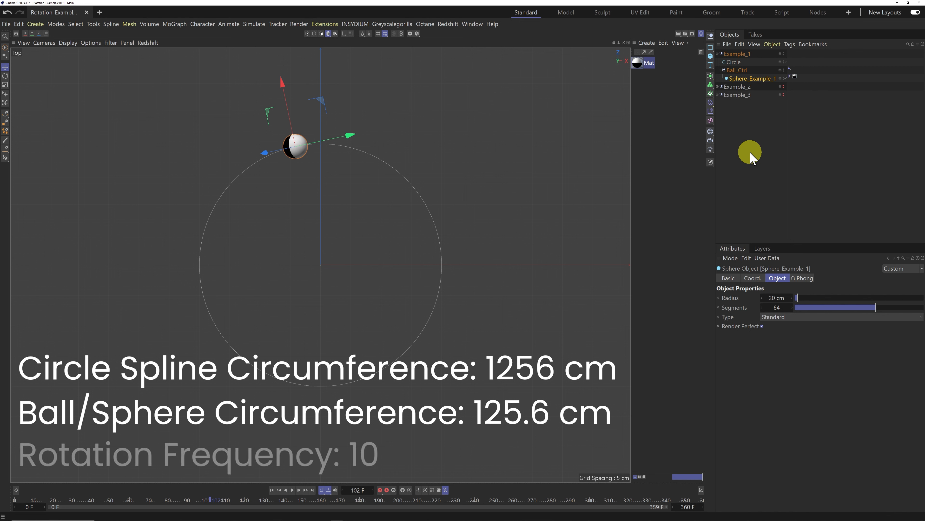
Go to the first frame and set Sphere_Example_1's pitch rotation (R.P) to 0° for the starting keyframe.
click(272, 492)
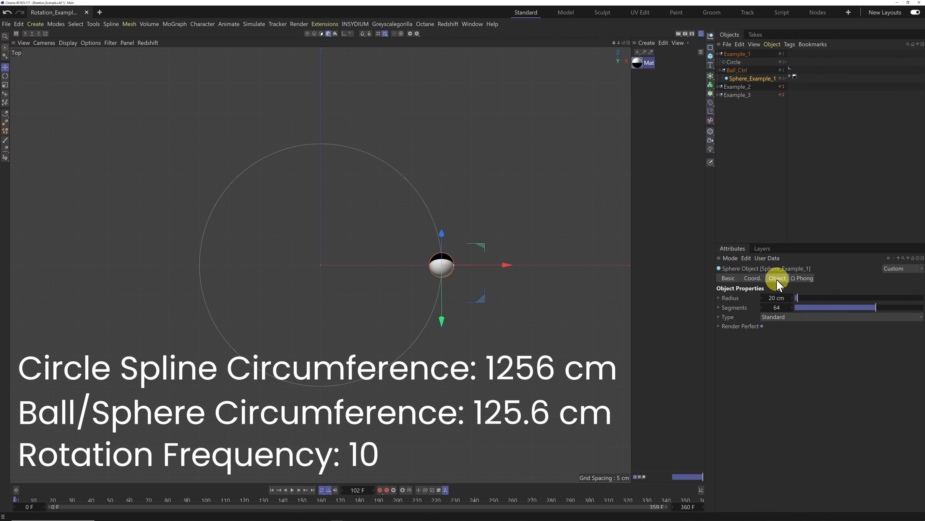
click(753, 278)
drag(801, 310, 806, 308)
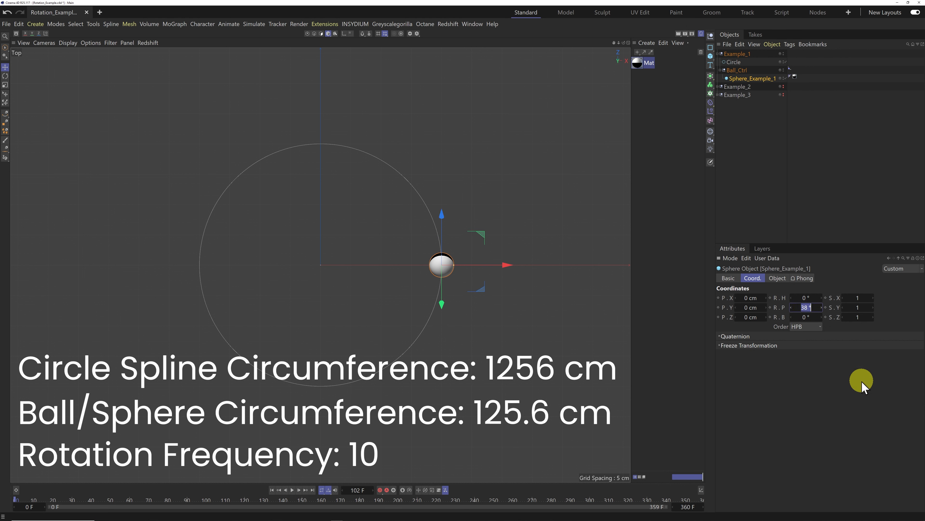
text(0)
key(Return)
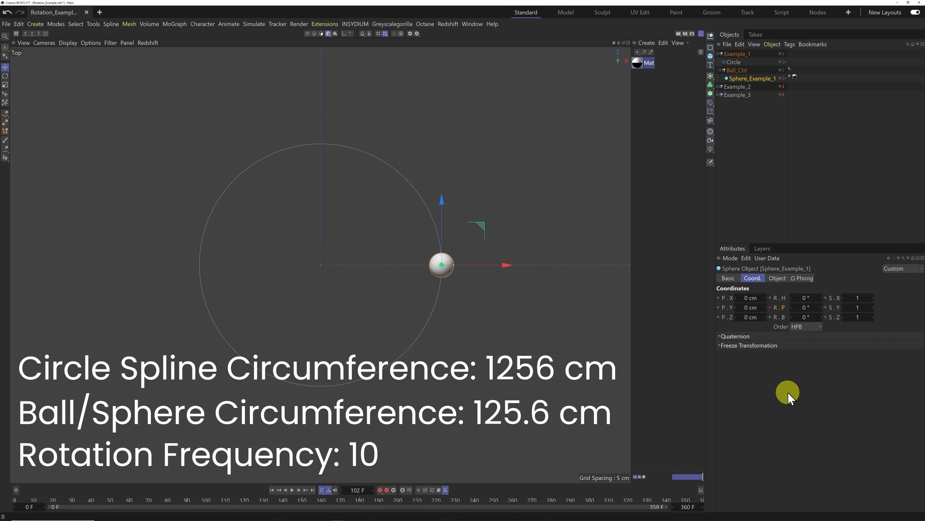
Set the sphere's R.P rotation to -360*10 for the ending keyframe and play the animation.
click(803, 307)
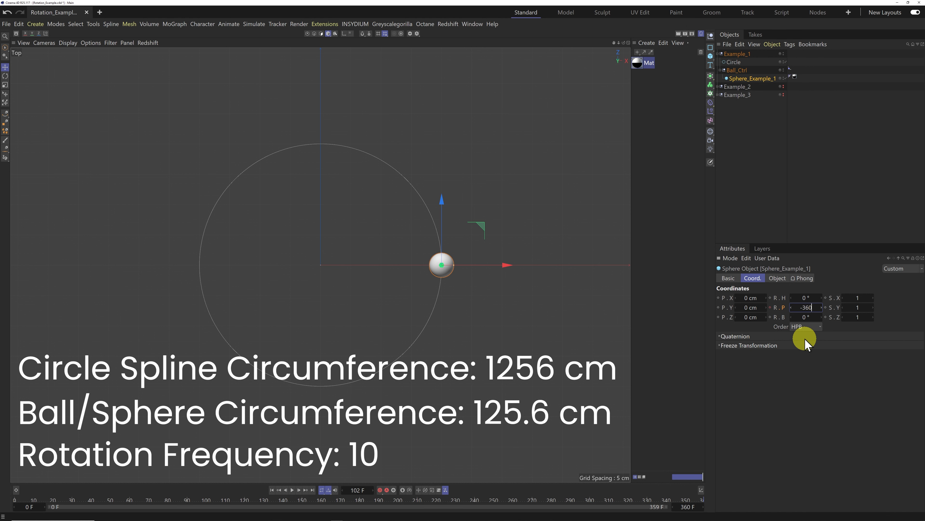
text(-3600)
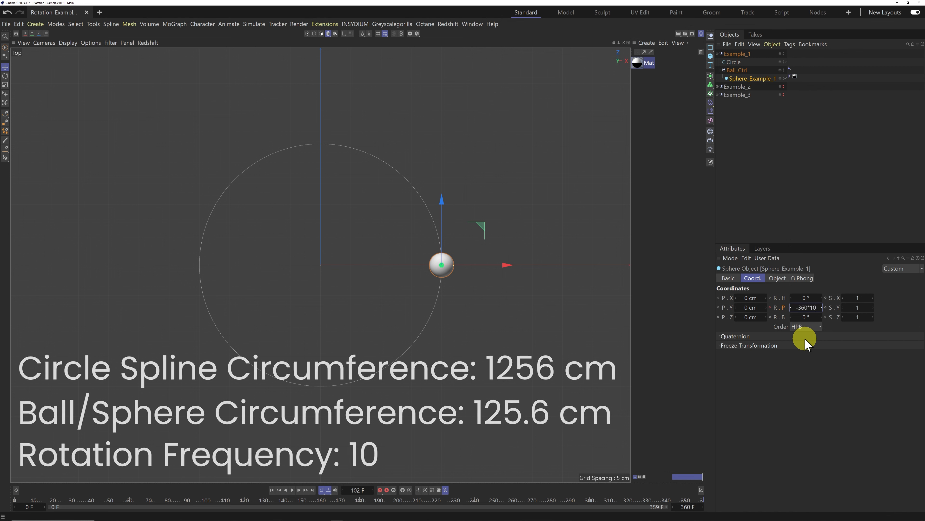
key(Return)
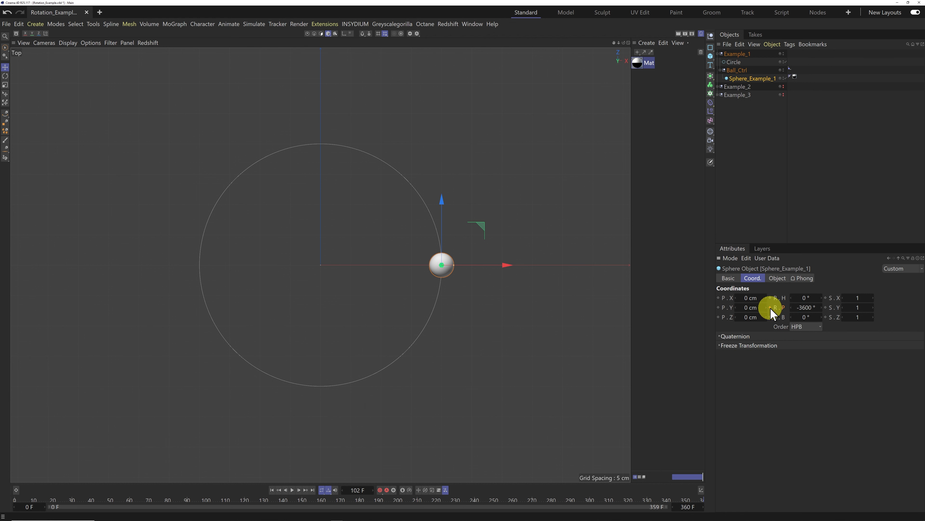
click(293, 491)
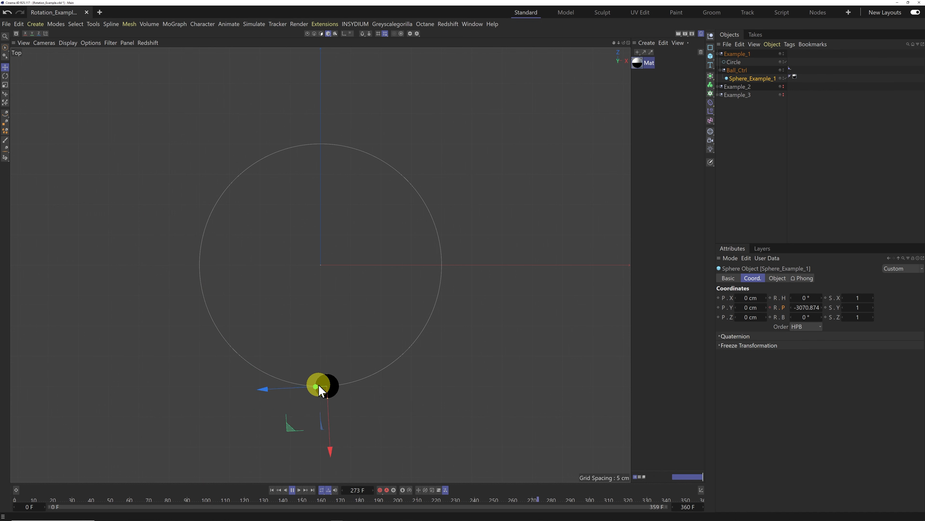
Open the timeline's Dope Sheet, enlarge it to show the animation tracks, and stop playback.
click(17, 489)
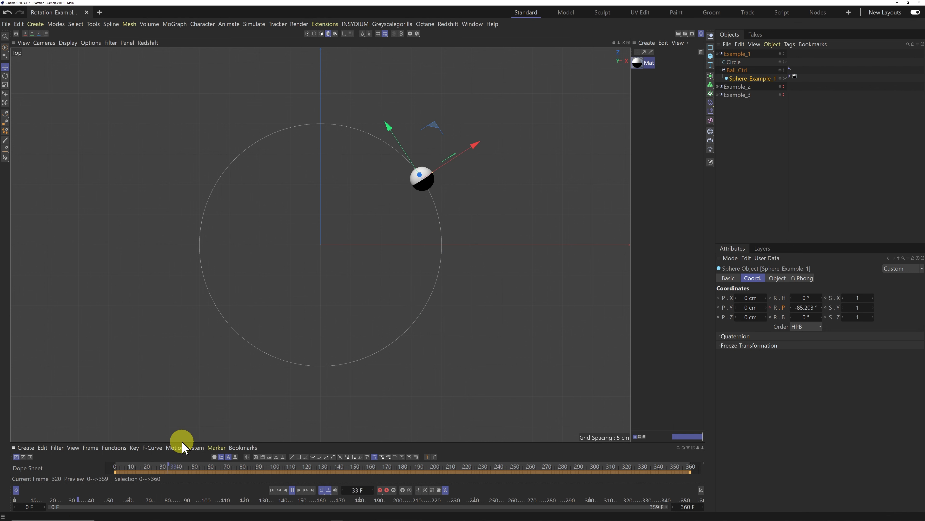
drag(182, 442, 178, 325)
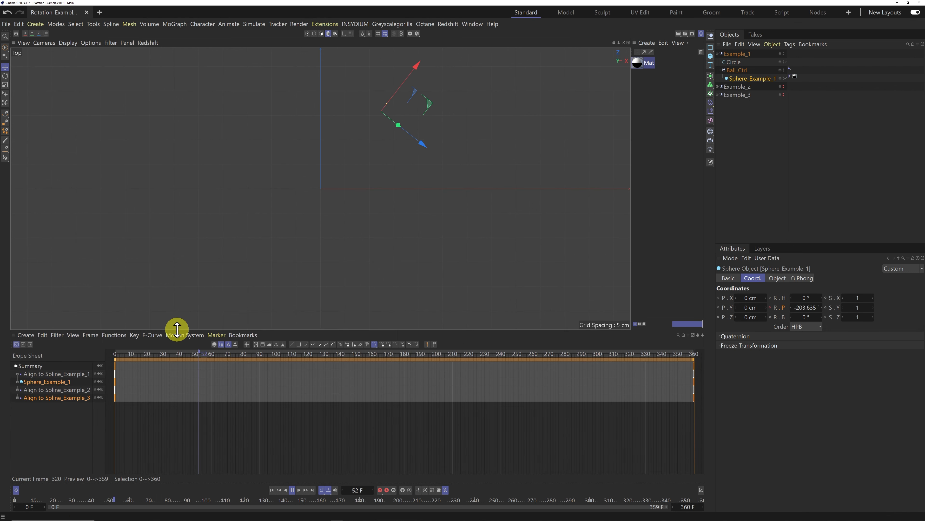
click(292, 490)
Set the keys of Sphere_Example_1's Rotation . P track to linear interpolation.
right_click(783, 307)
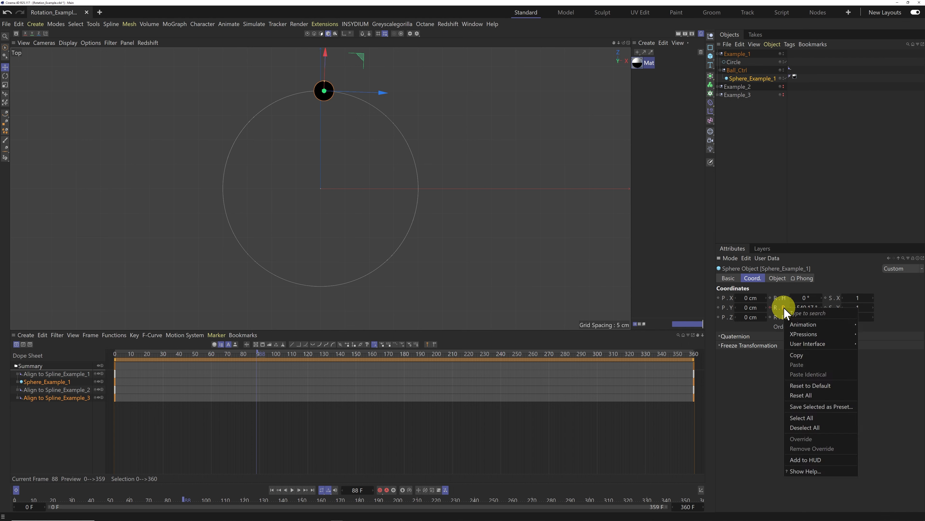
mouse_move(805, 324)
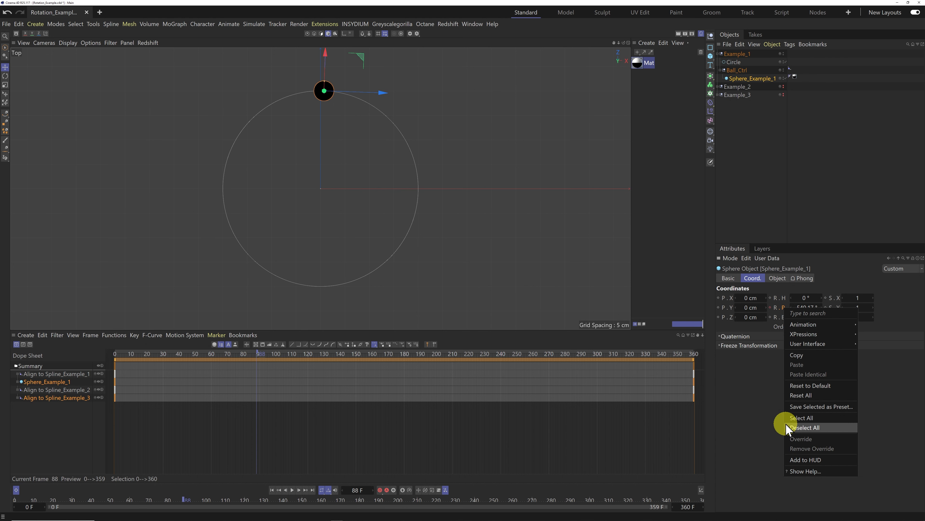
click(899, 366)
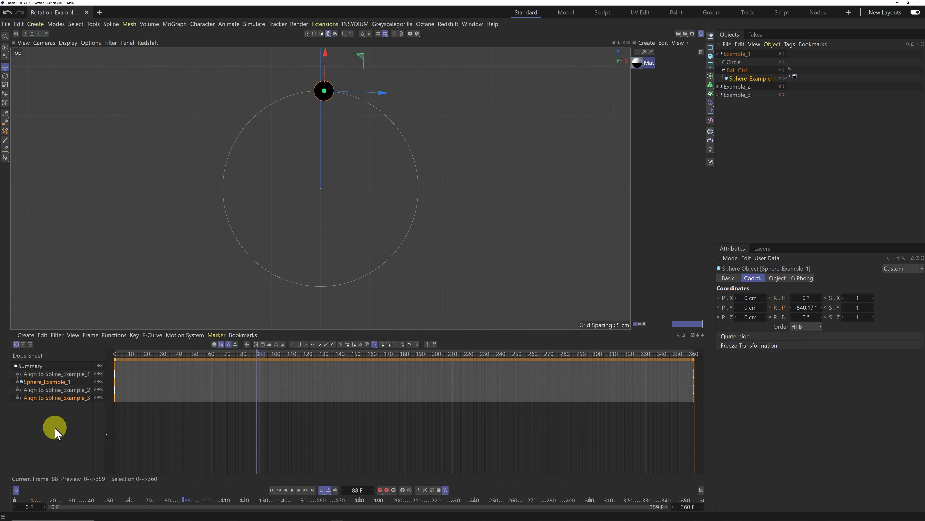
click(53, 382)
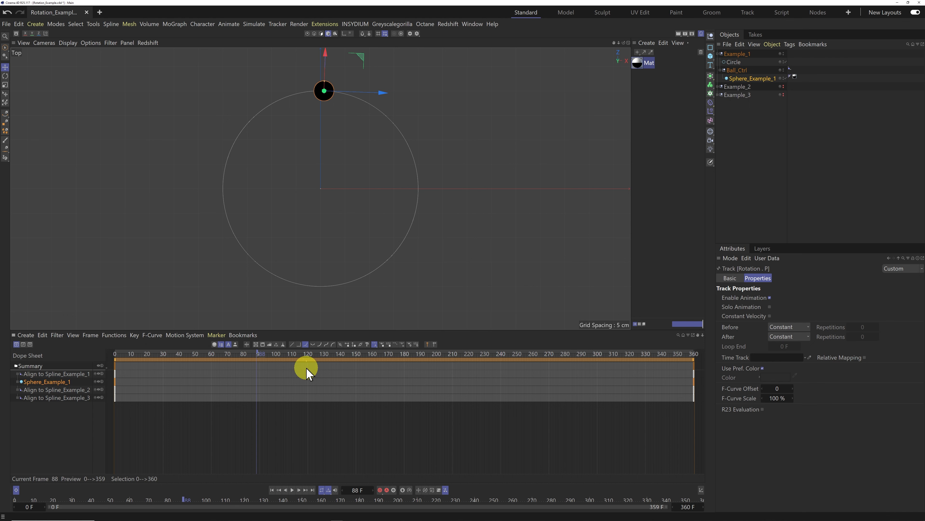
click(293, 344)
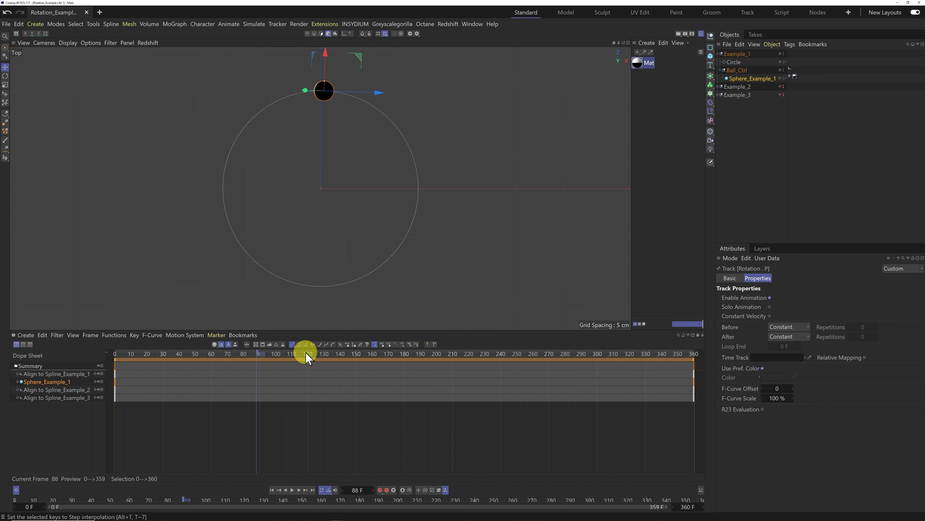
Play the rolling animation from the first frame with nothing selected, rewind it to the start, and close the timeline.
click(272, 490)
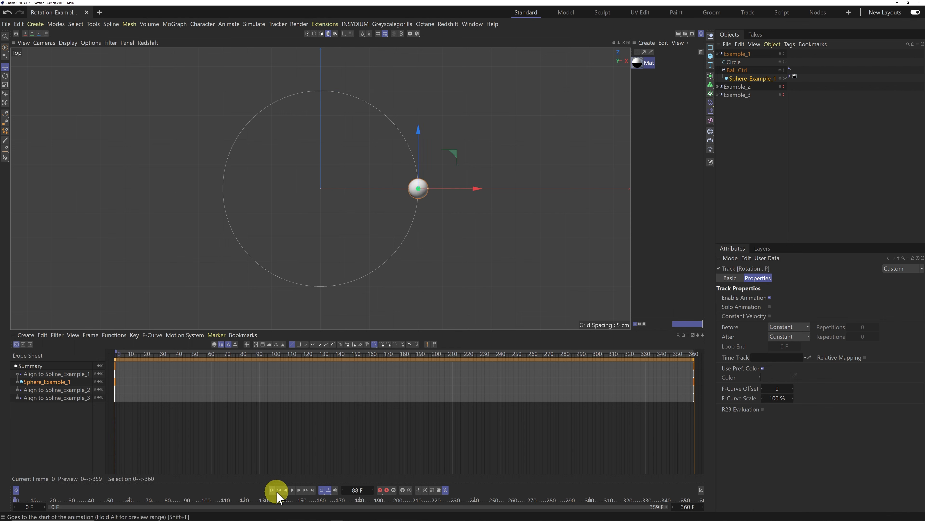
click(293, 490)
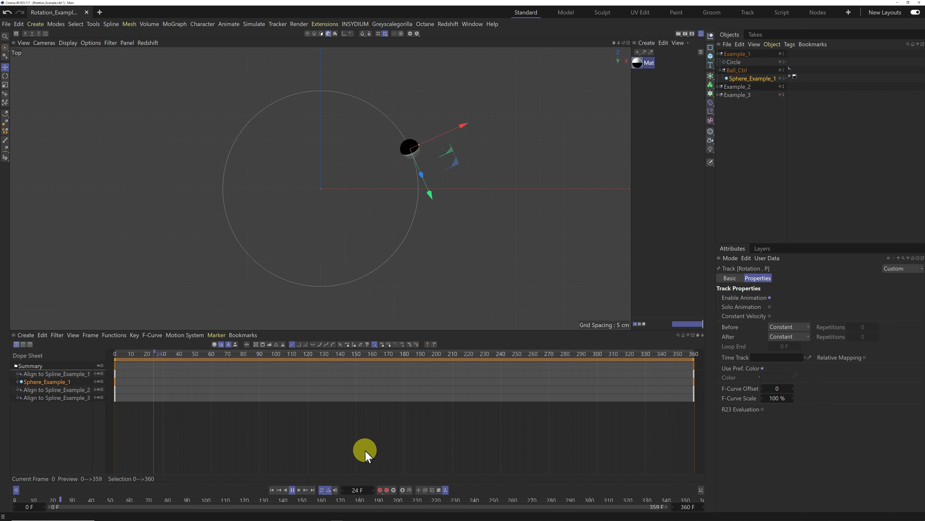
click(743, 146)
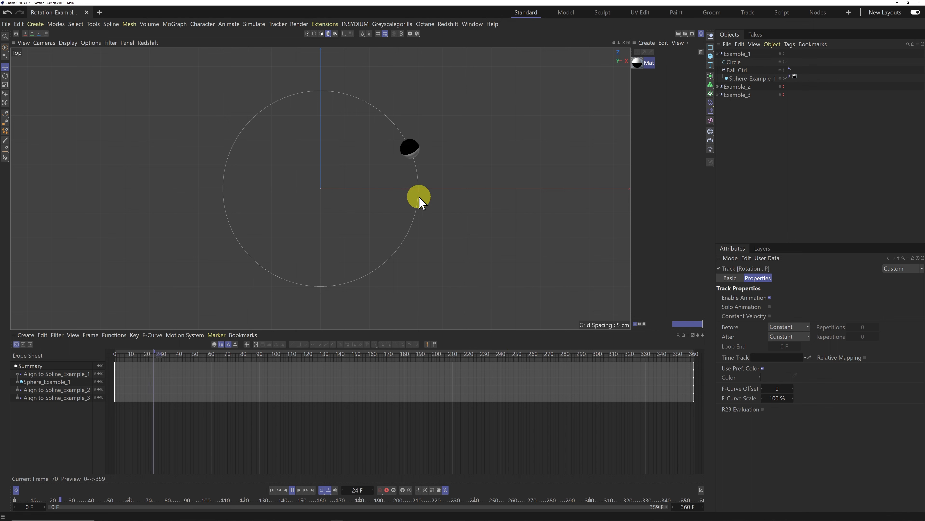
click(293, 490)
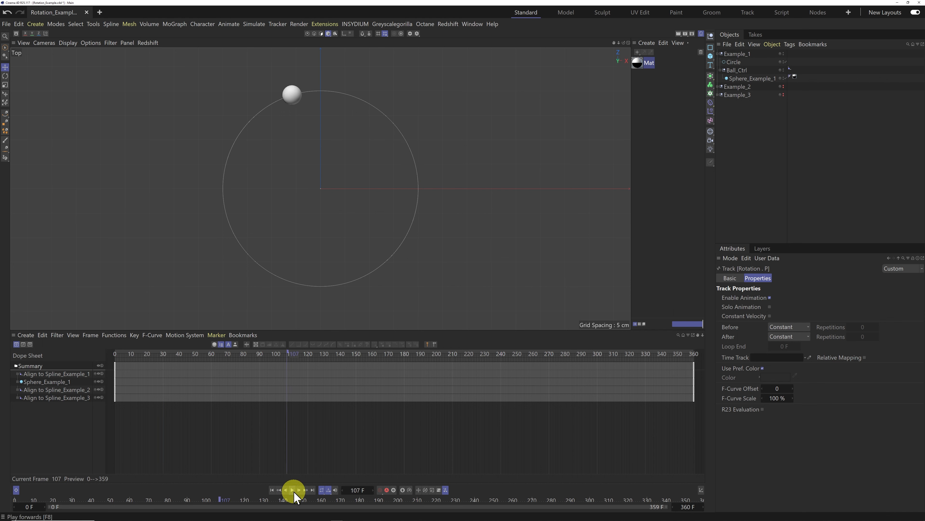
click(272, 490)
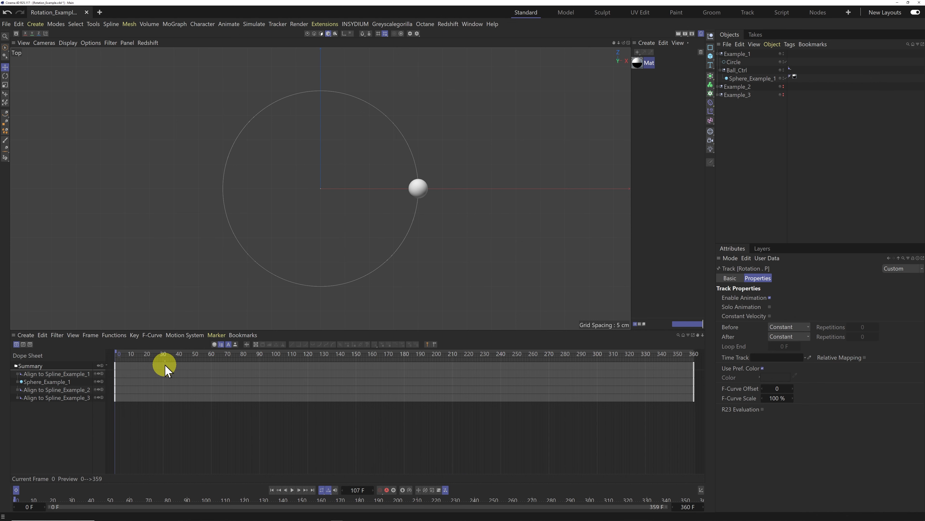
click(16, 490)
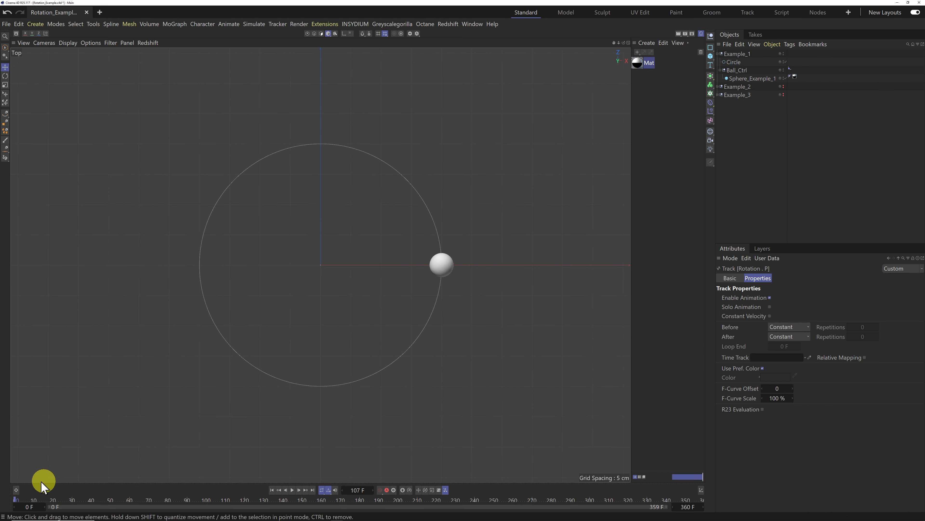
Compare the radius of Example_1's Circle spline with the radius of Sphere_Example_1.
click(717, 54)
ctrl+scroll(736, 55, up, 1)
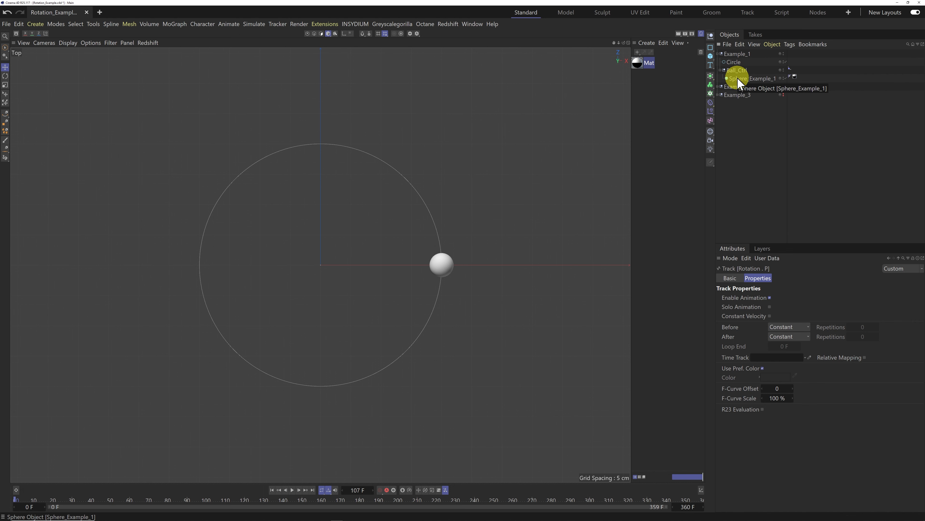
click(733, 62)
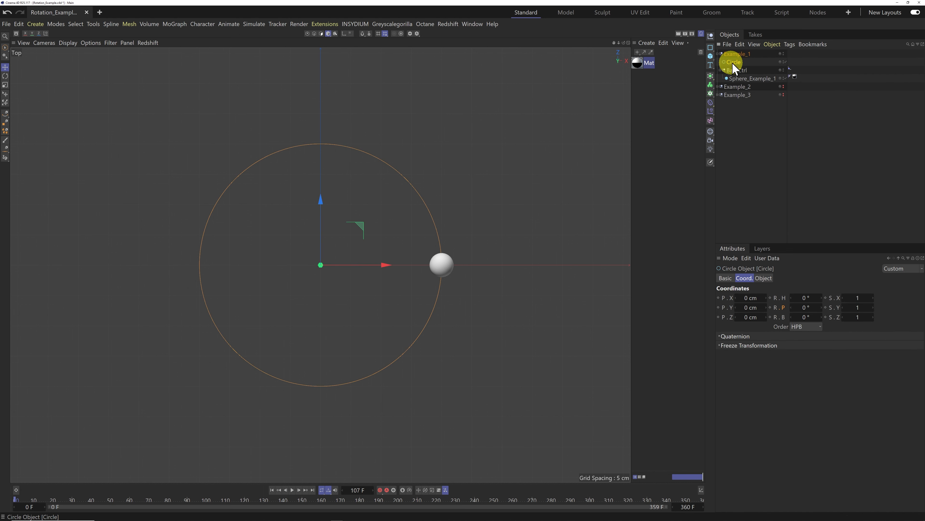
click(763, 278)
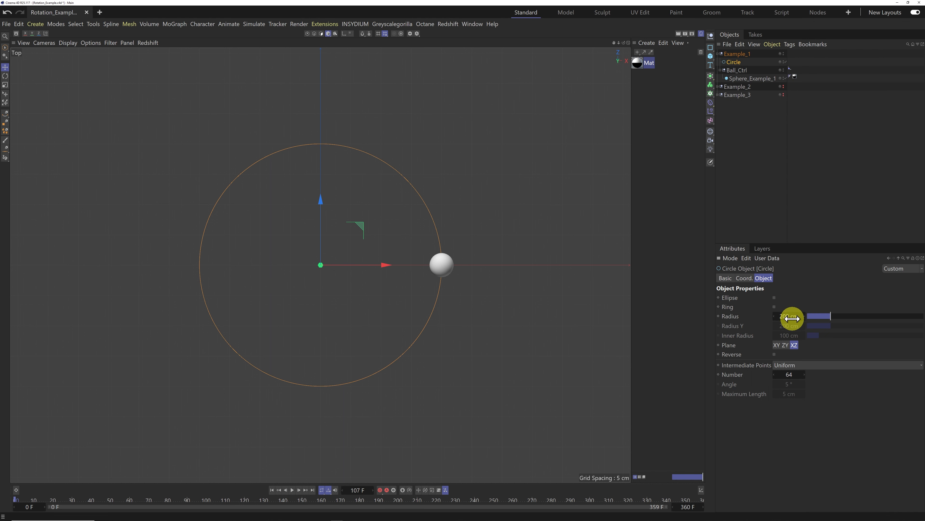
click(742, 79)
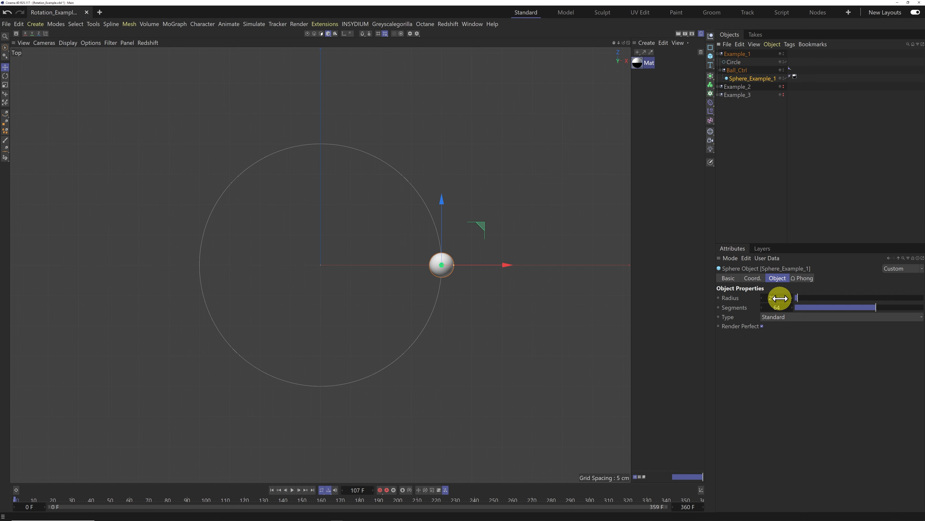
click(734, 62)
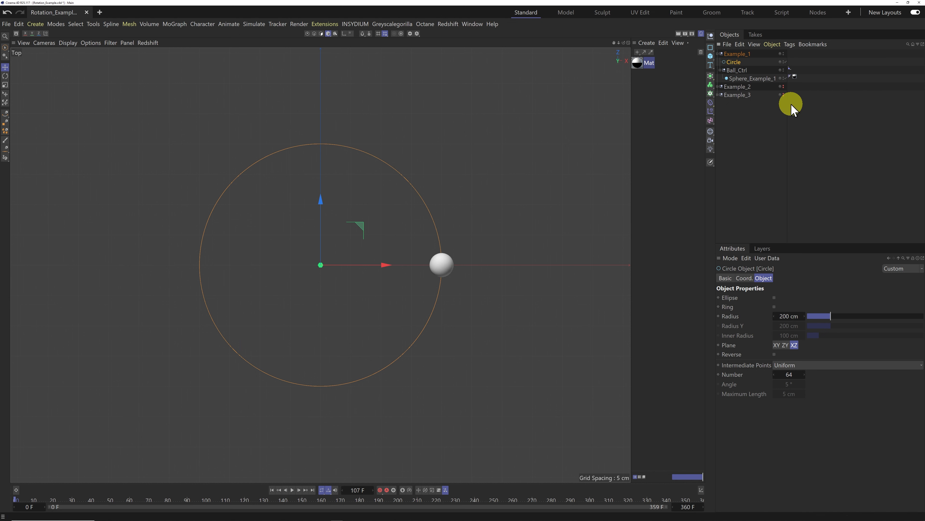
Collapse Example_1, expand Example_2, and check the radius of its Circle spline and of Sphere_Example_2.
click(717, 54)
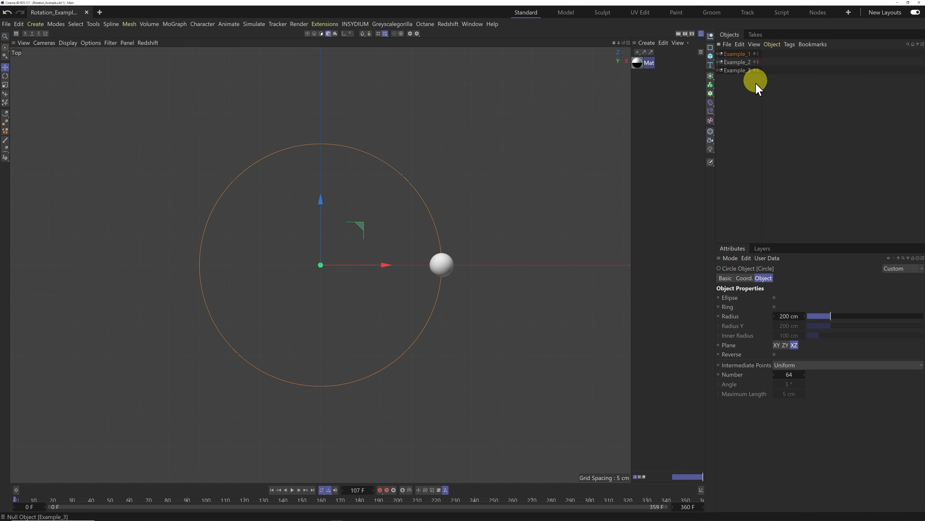
click(717, 62)
click(732, 62)
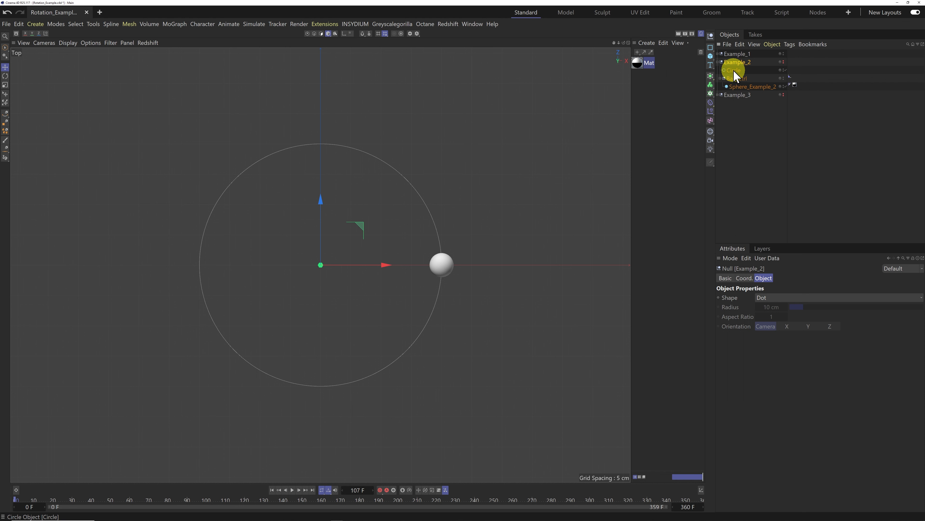
click(733, 71)
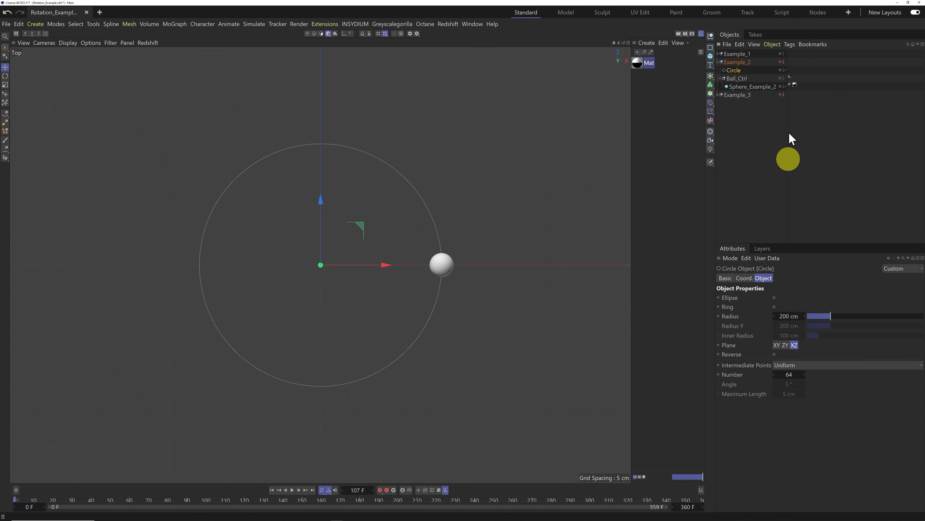
click(752, 87)
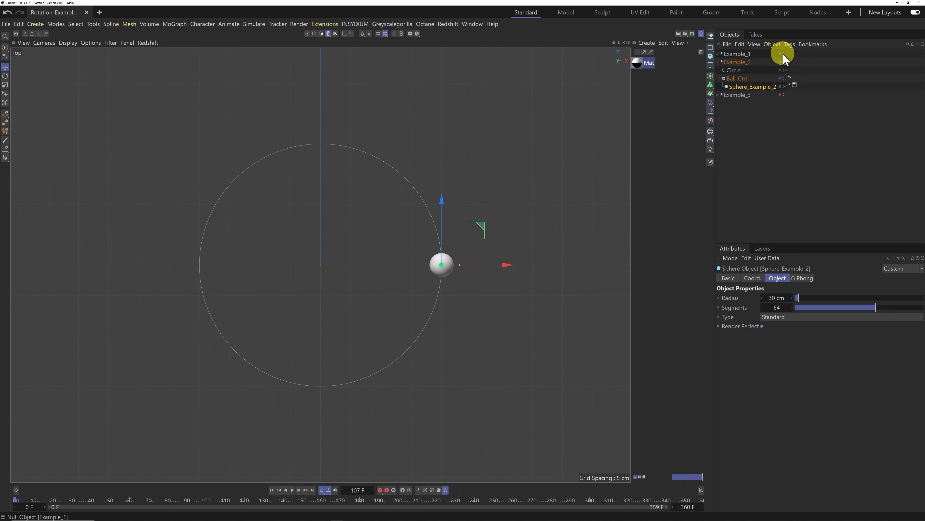
Hide Example_1, make Example_2 visible, and select its Ball_Ctrl null.
drag(783, 53, 784, 64)
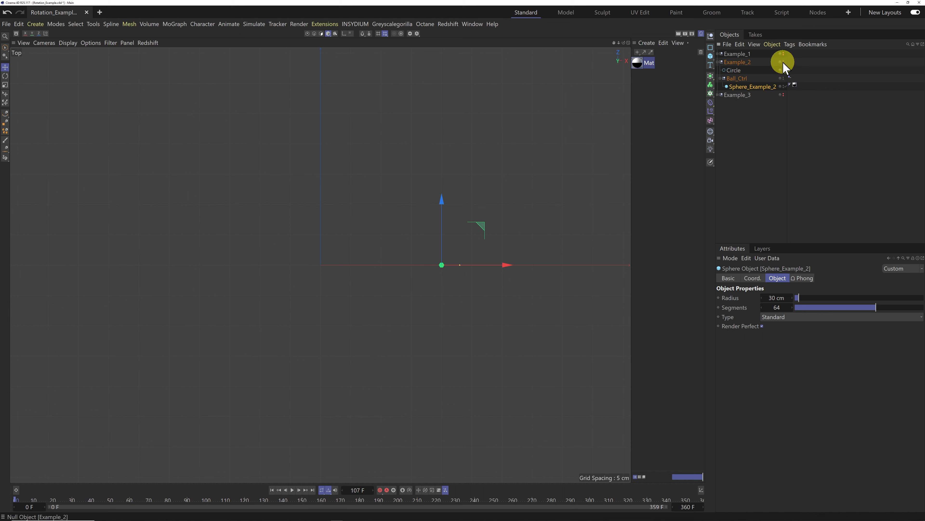
click(783, 62)
click(735, 62)
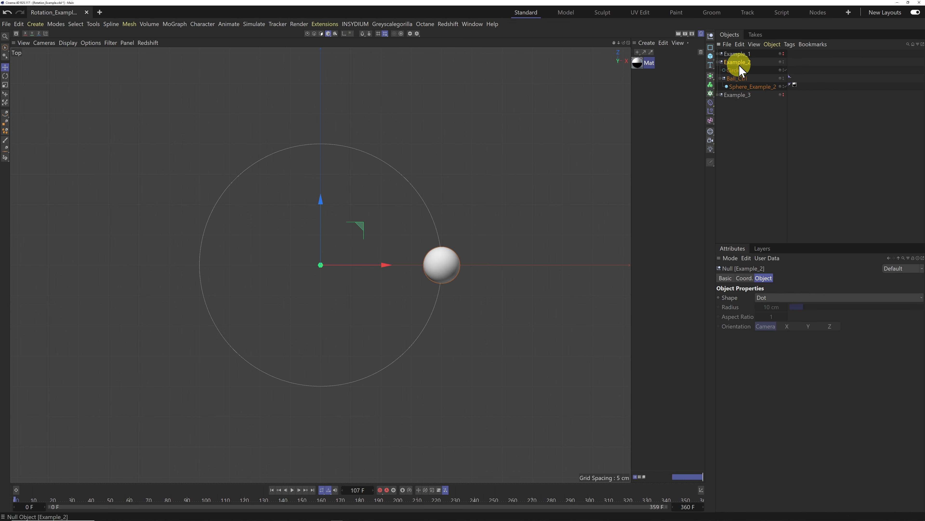
click(735, 78)
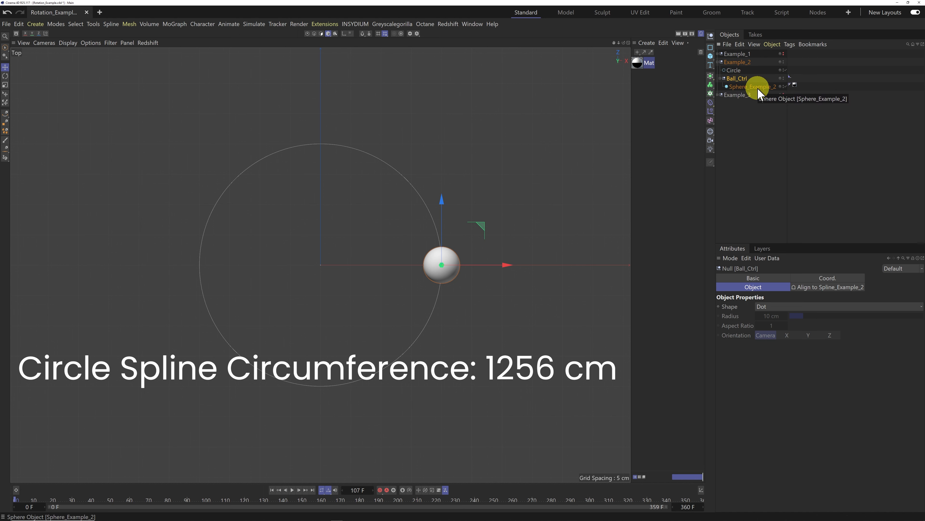
Keyframe the pitch rotation of Sphere_Example_2 from 0° at frame 0 to -2400.12° (360*6.667) at frame 360.
click(742, 89)
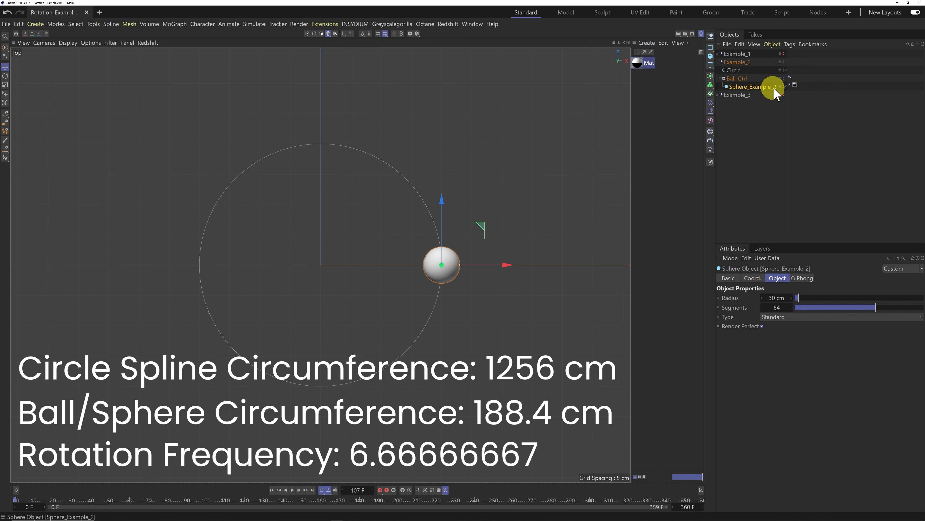
click(752, 278)
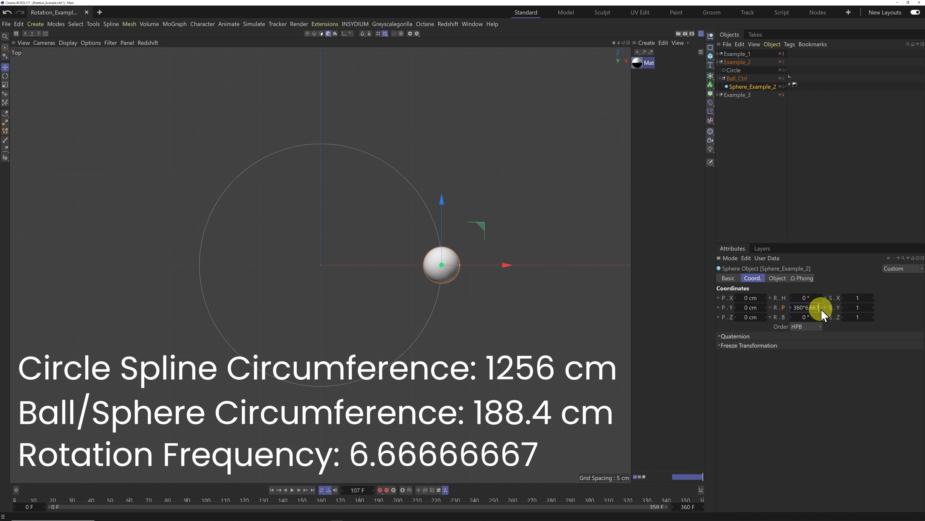
key(Return)
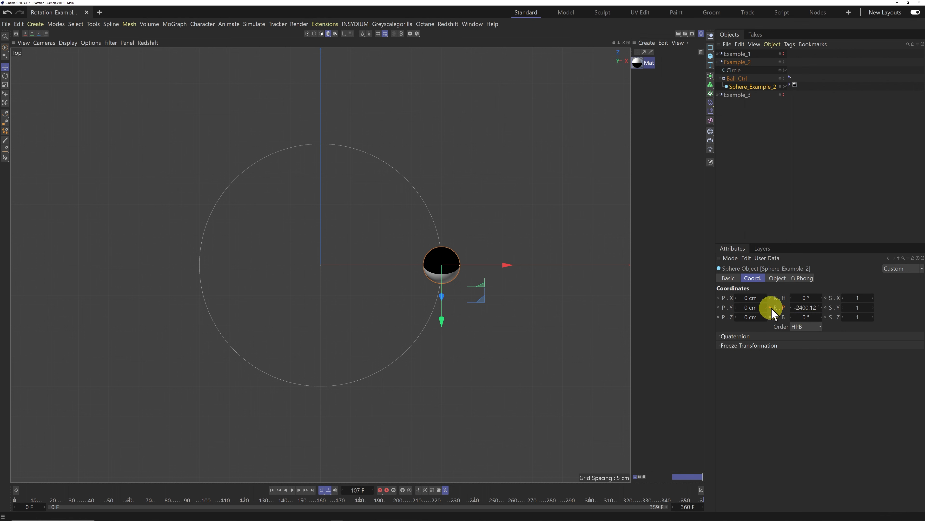
Set the rotation keys of Sphere_Example_2 to linear interpolation in the timeline, and close the timeline.
click(16, 490)
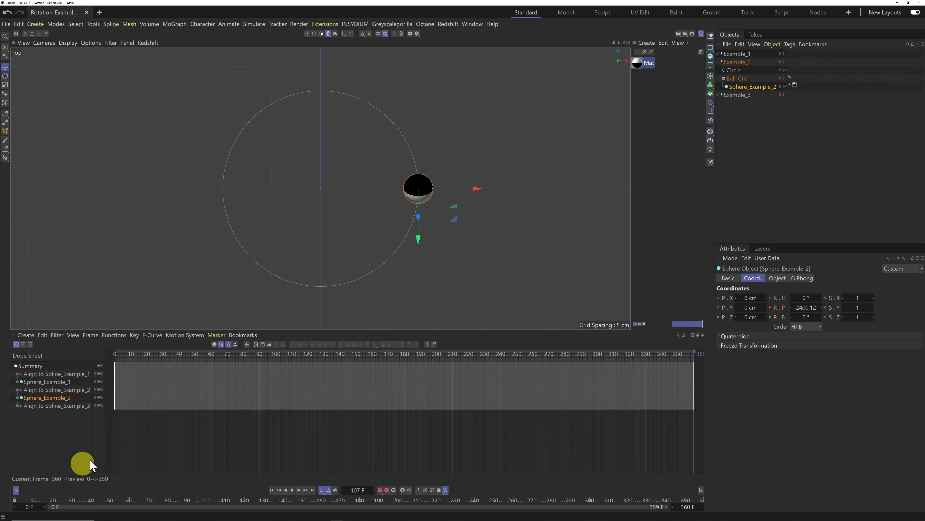
click(53, 399)
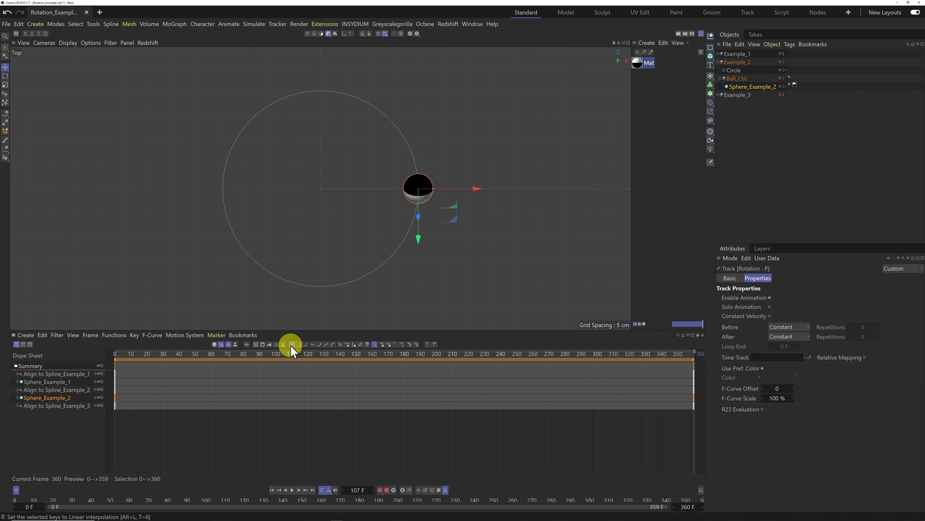
click(16, 489)
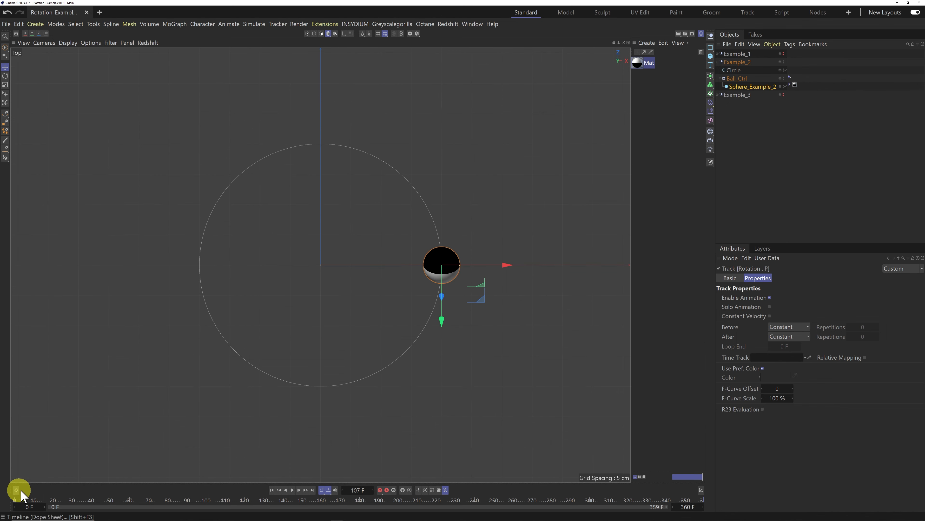
Play Example_2's rolling animation from the first frame with nothing selected, and rewind it to the start.
click(748, 164)
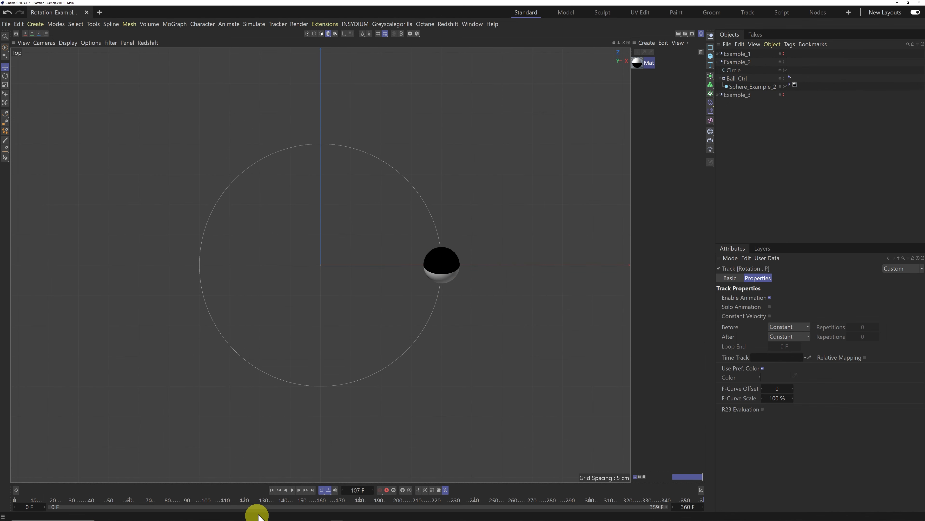
click(272, 490)
click(291, 490)
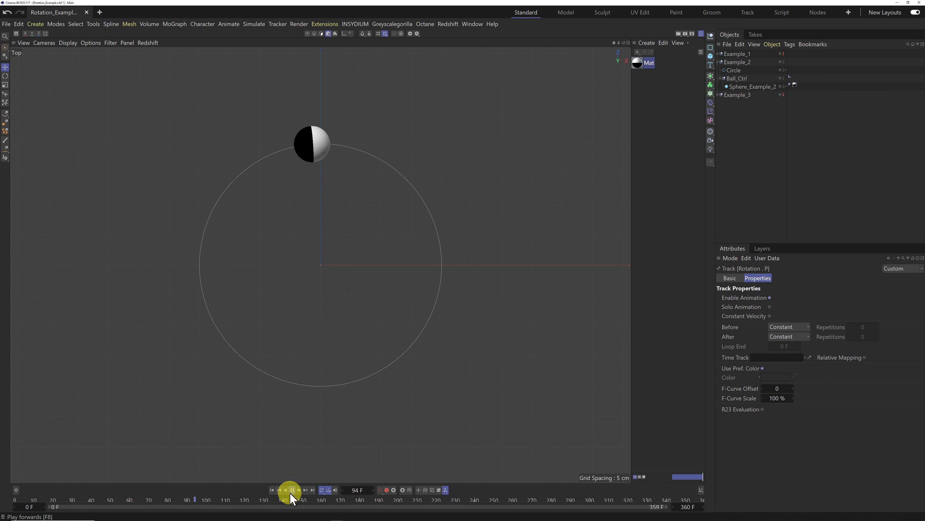
click(272, 490)
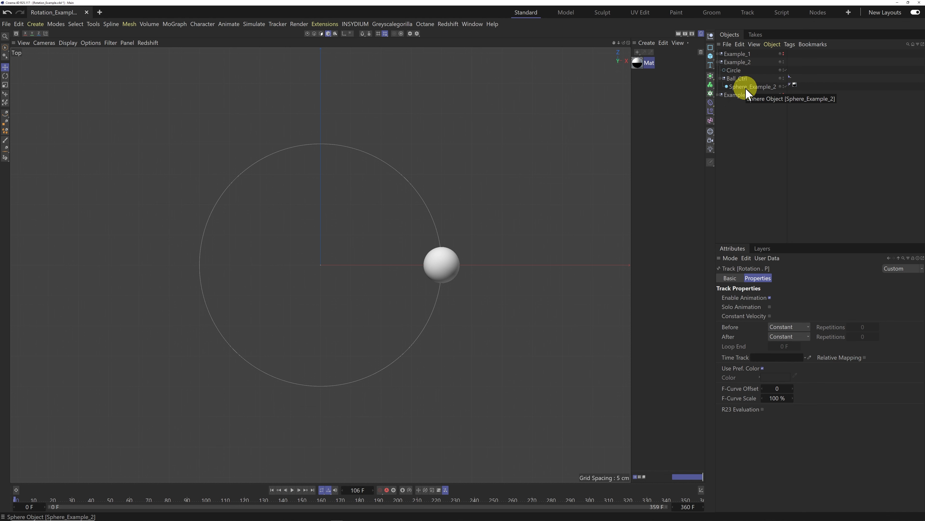
Collapse and hide Example_2, expand Example_3 and make it visible with its Circle spline selected.
click(717, 62)
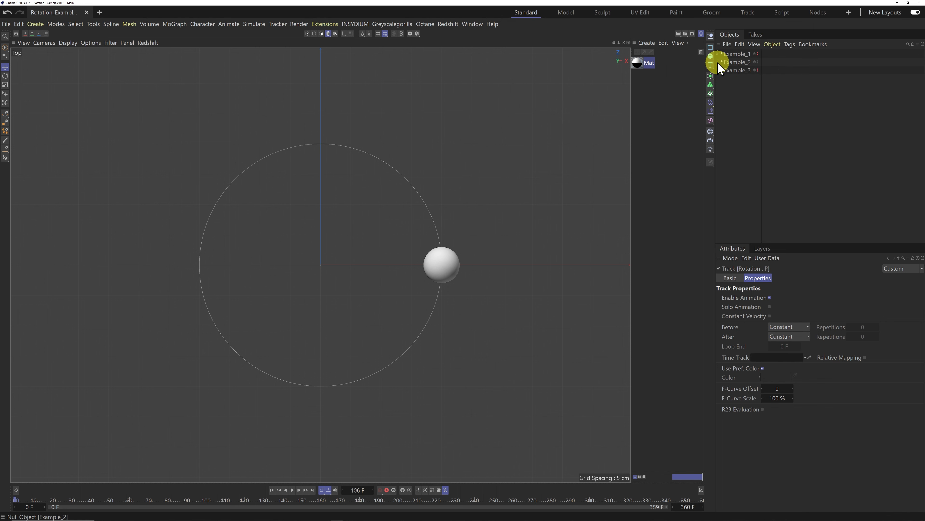
click(757, 61)
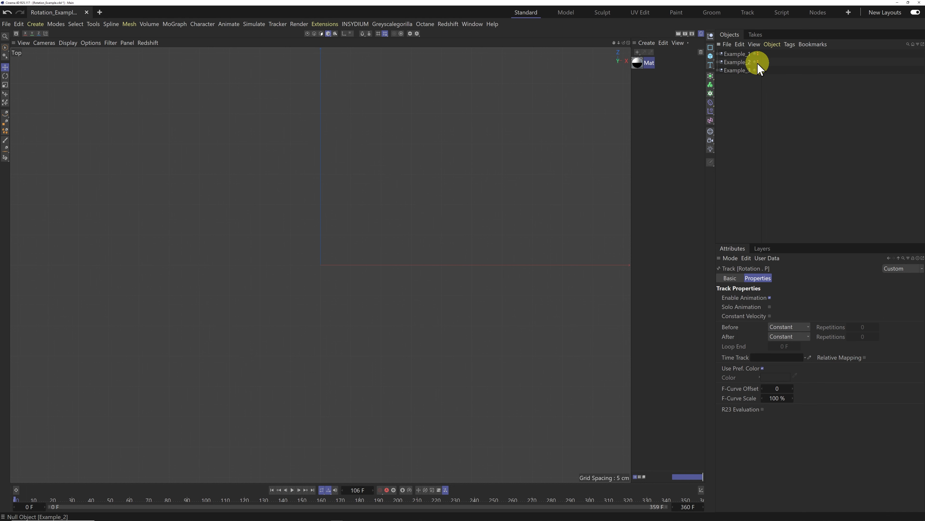
click(718, 70)
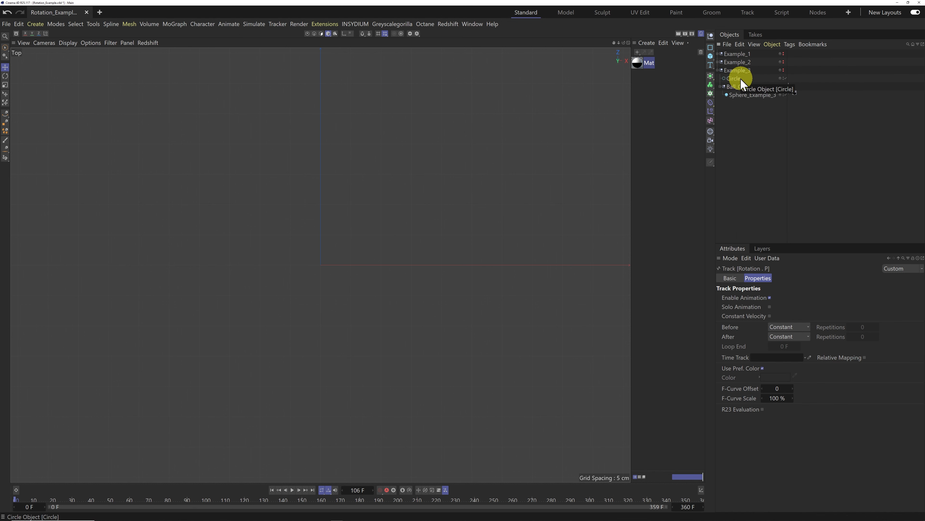
click(734, 79)
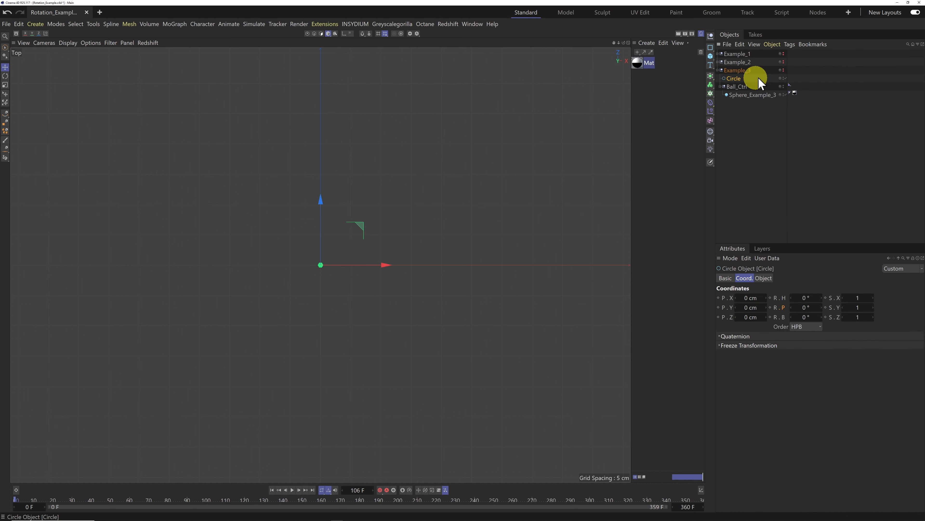
click(783, 70)
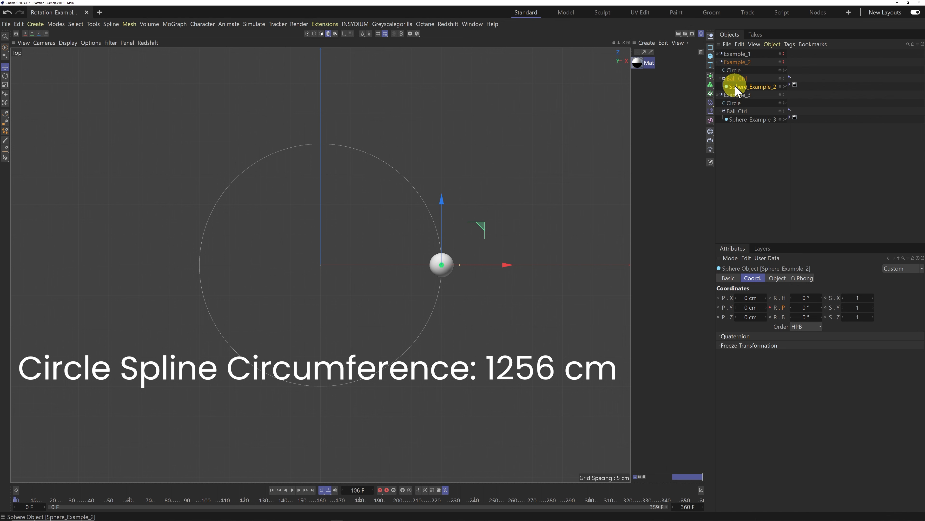
Check the radius of Sphere_Example_2 and set the radius of Sphere_Example_3 to 28.571 cm.
click(778, 279)
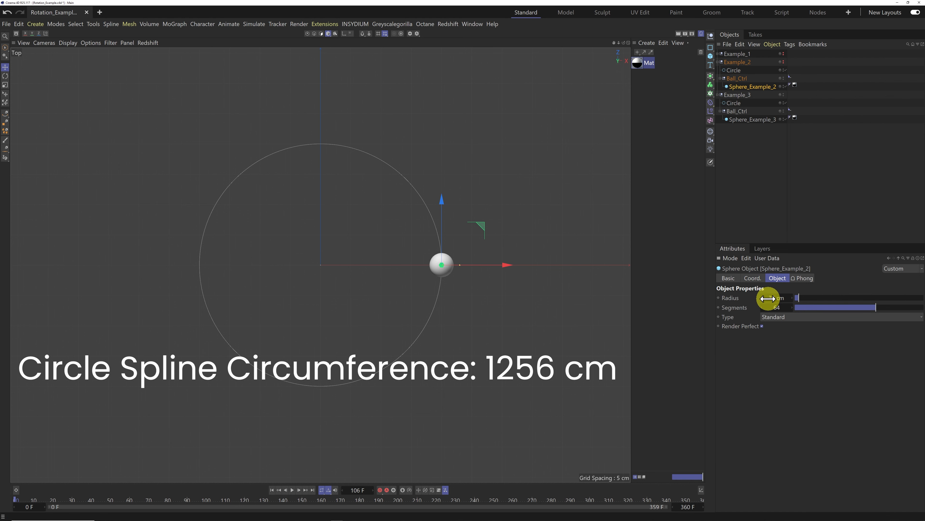
click(746, 120)
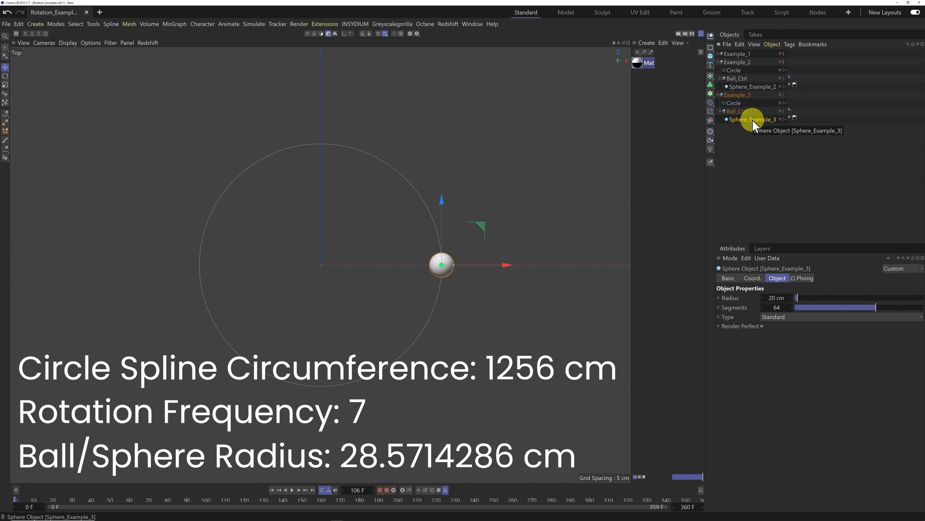
click(783, 297)
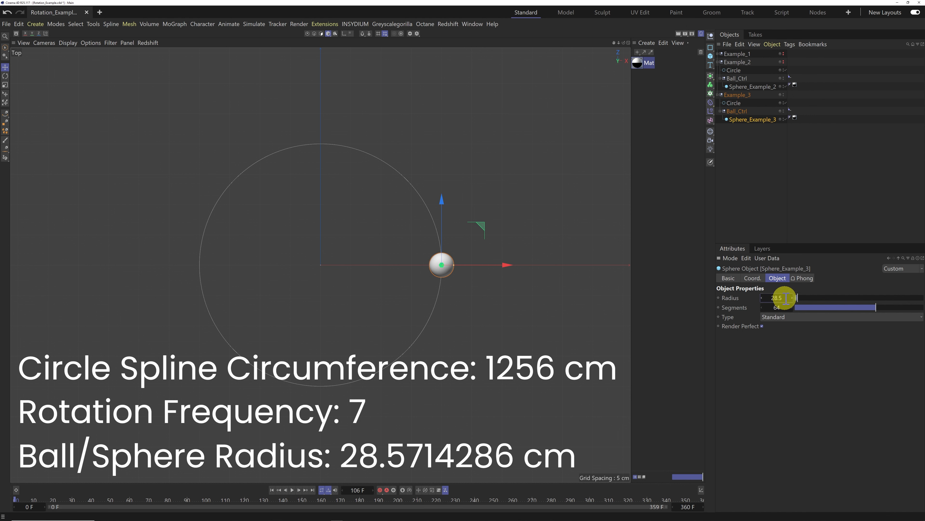
key(Return)
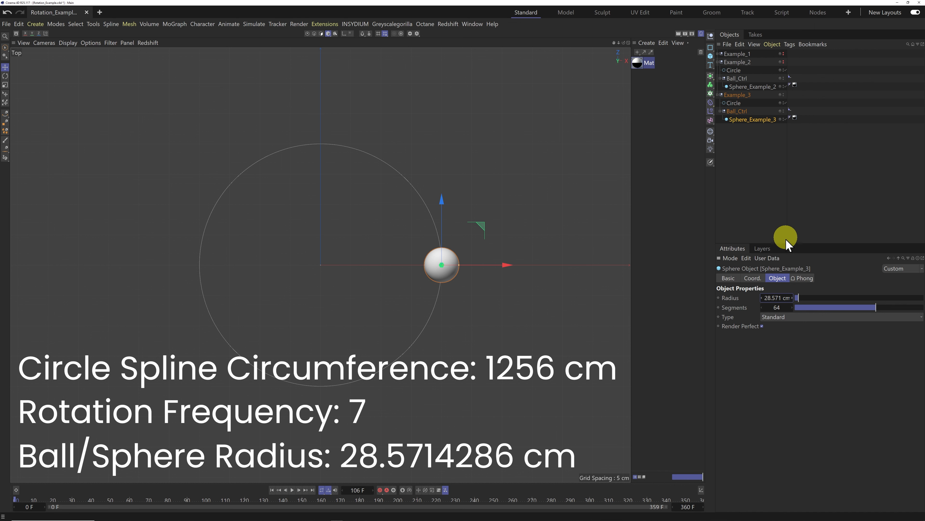
Keyframe the pitch rotation of Sphere_Example_3 from 0° at frame 0 to -2520° at frame 360.
click(753, 278)
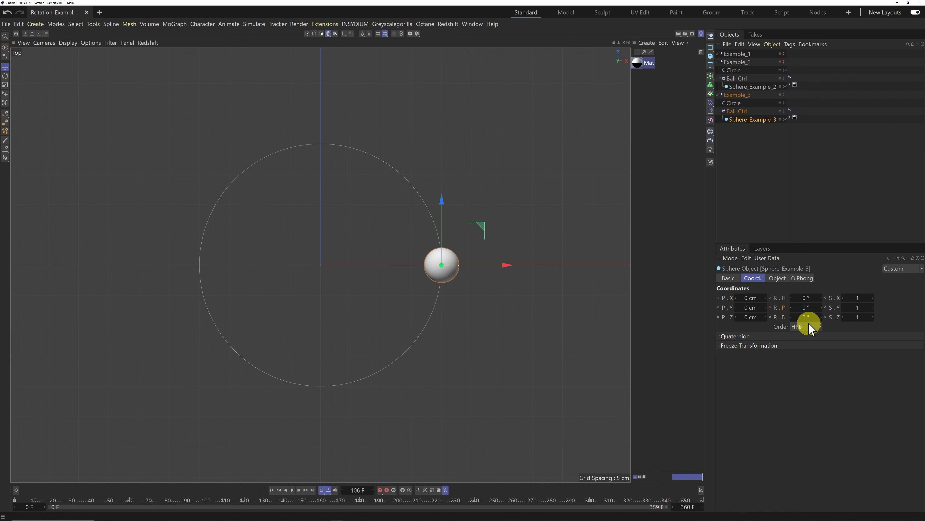
click(806, 308)
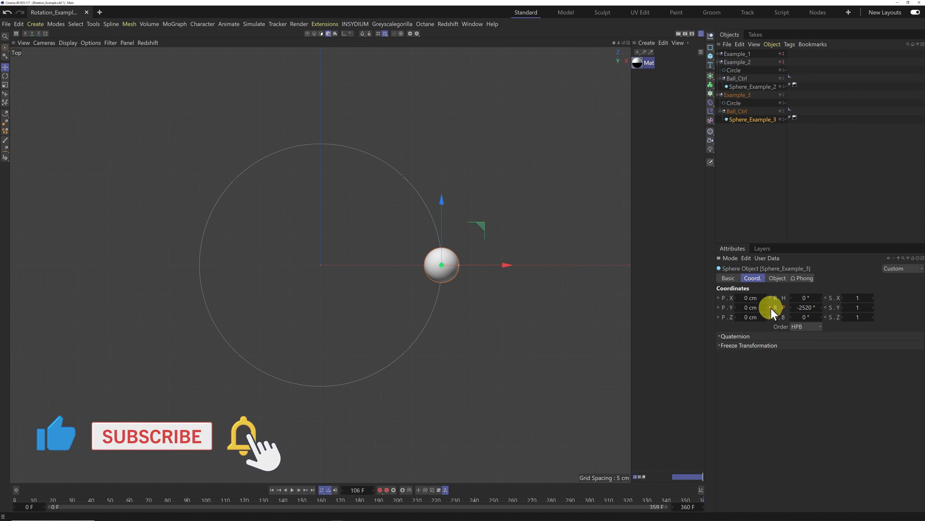
Set the rotation keys of Sphere_Example_3 to linear interpolation in the timeline, and close the timeline.
click(15, 489)
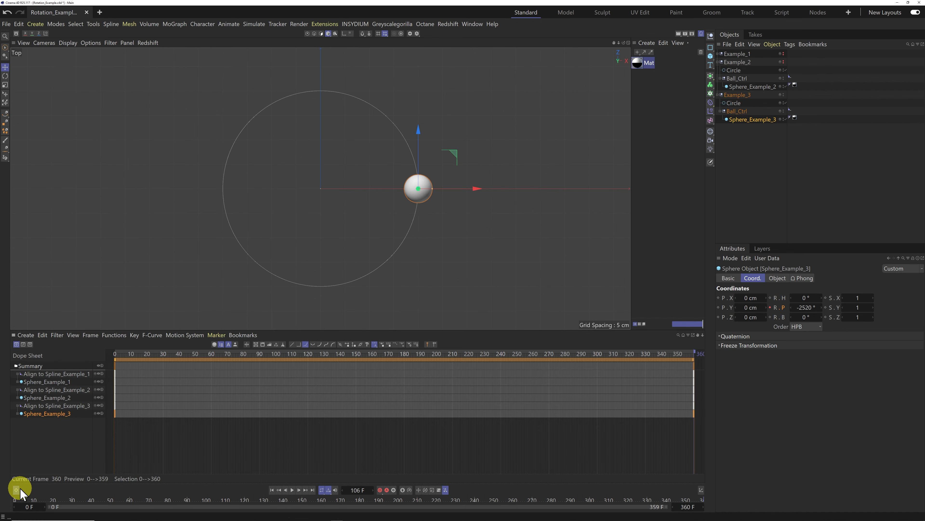
click(53, 416)
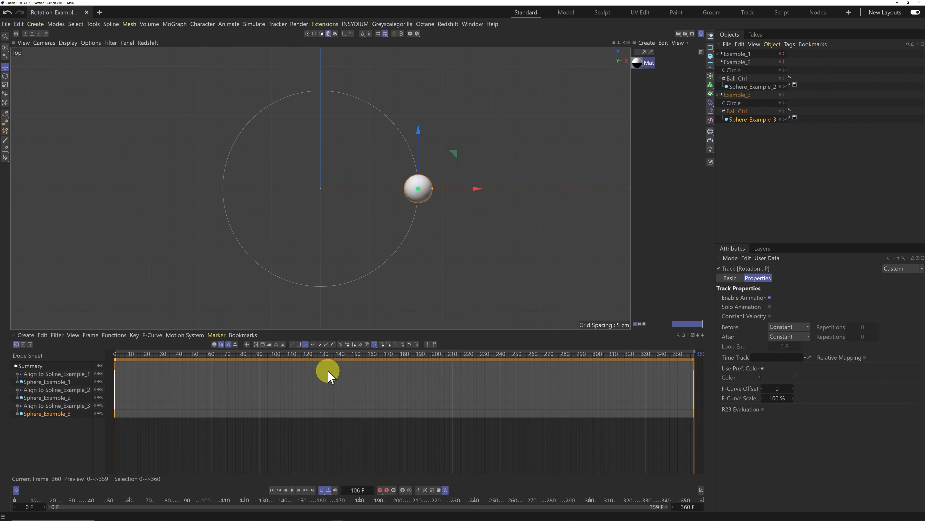
click(293, 345)
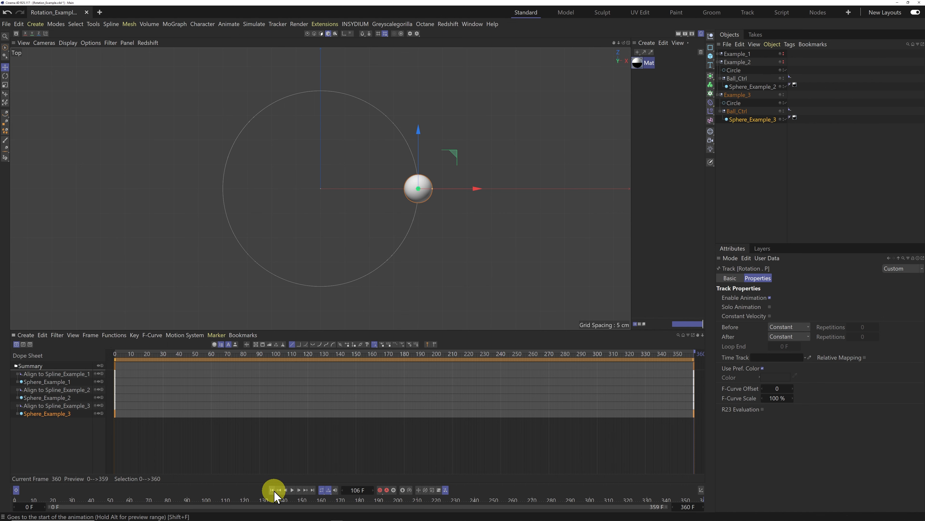
click(16, 490)
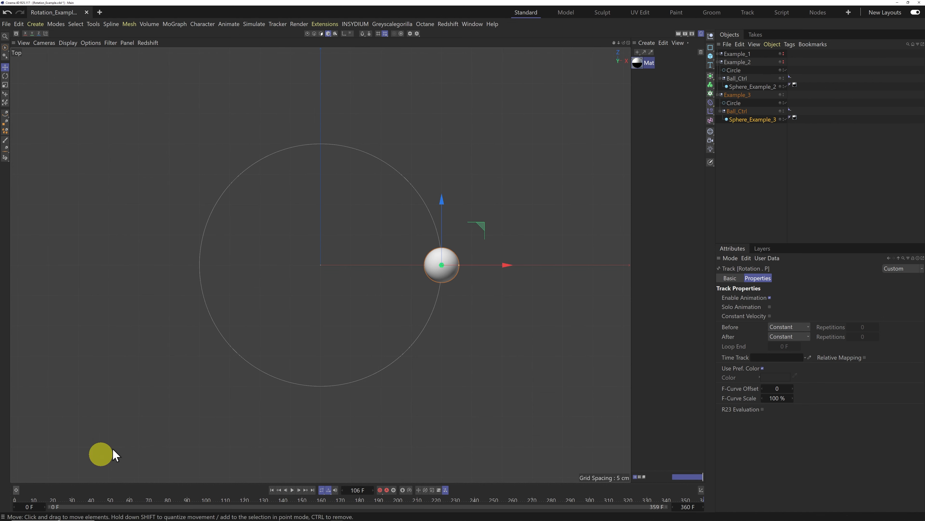
Play Example_3's rolling animation from the first frame with nothing selected, and stop the playback.
click(745, 195)
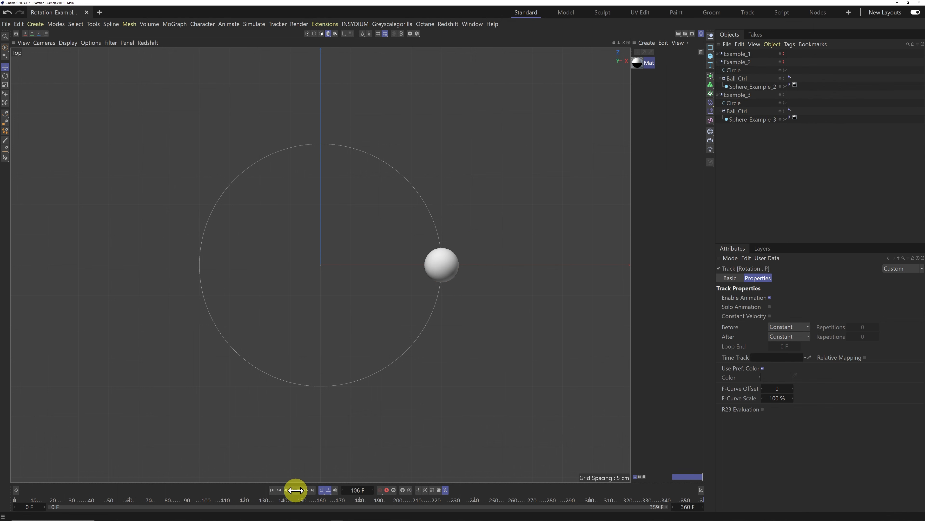
click(272, 490)
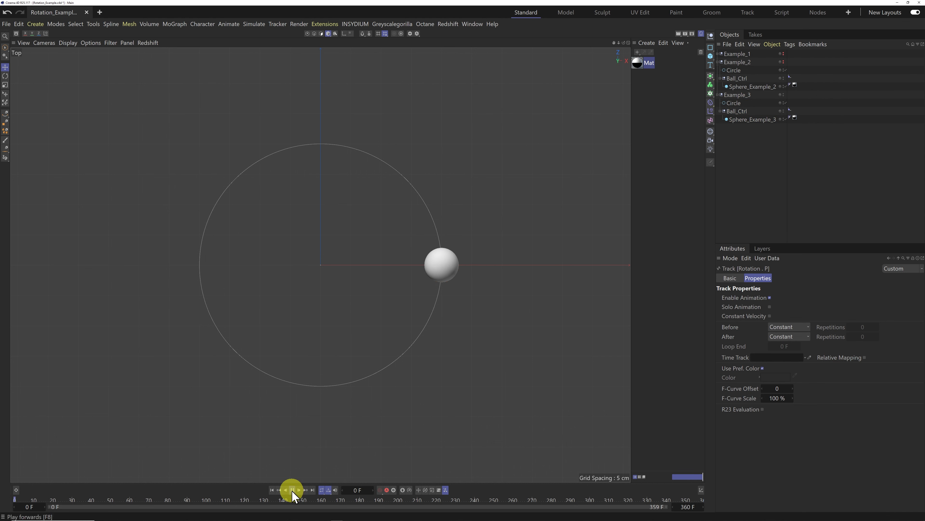
click(292, 489)
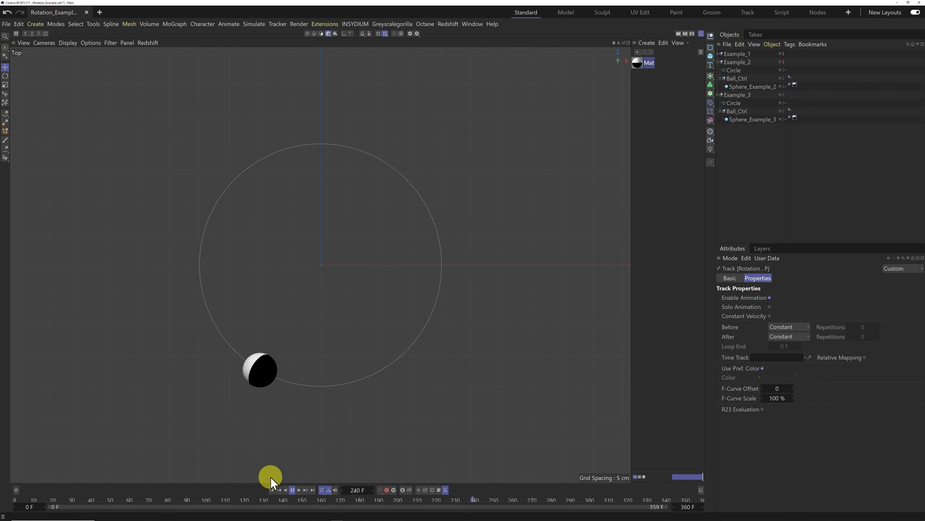
click(292, 489)
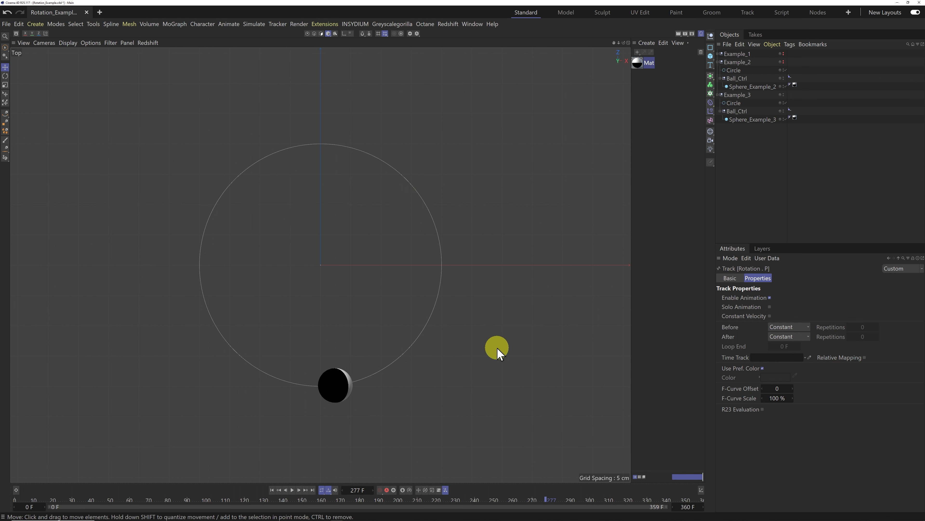
Collapse the Example_3 and Example_2 hierarchies, and reopen Example_3 to review the radius of Sphere_Example_3.
click(718, 95)
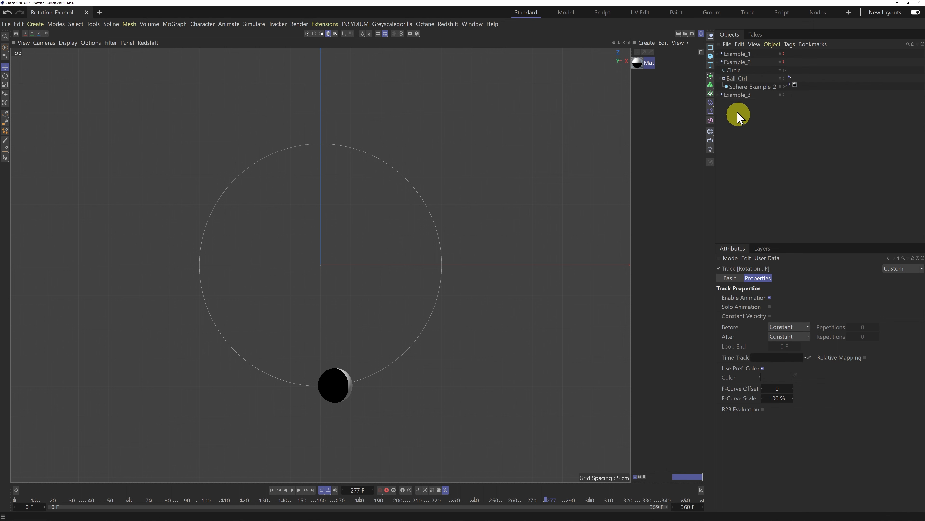
click(718, 63)
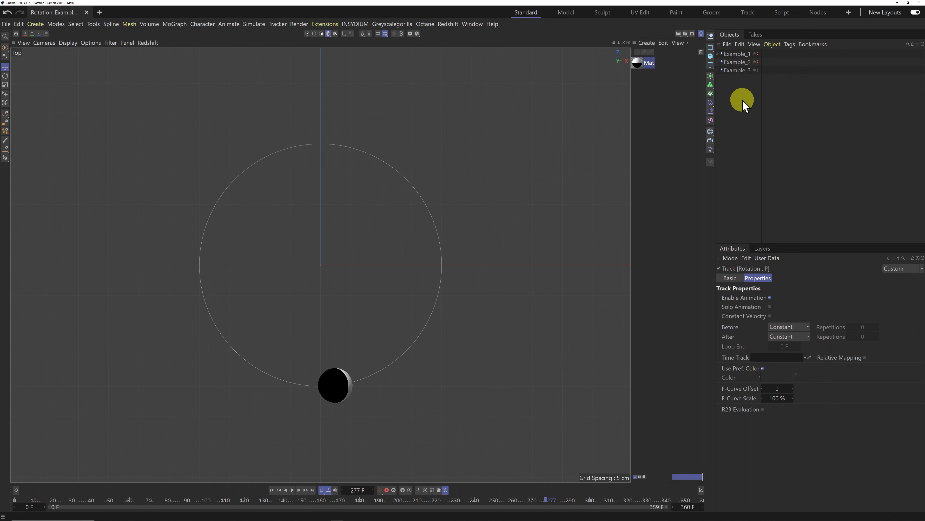
click(718, 70)
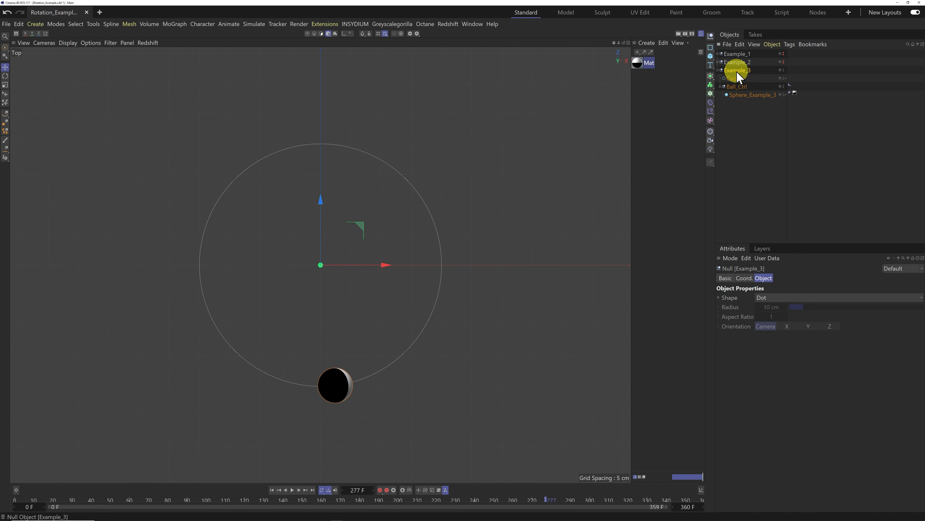
click(742, 96)
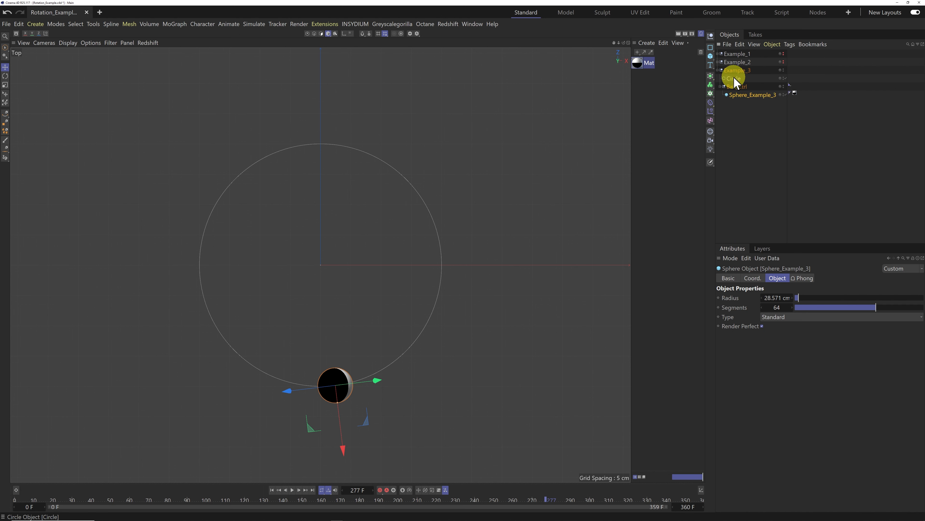
click(718, 70)
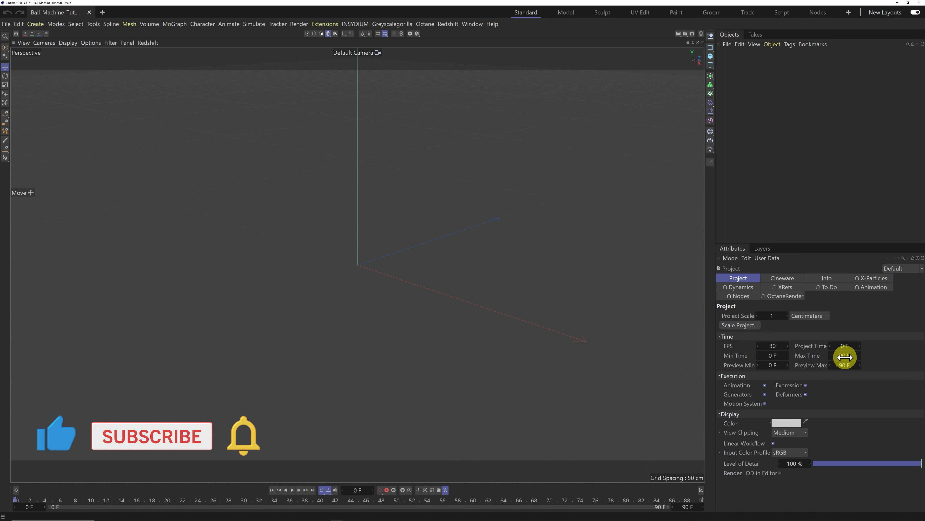
Set the length of the empty Ball_Machine project to 360 frames.
click(687, 507)
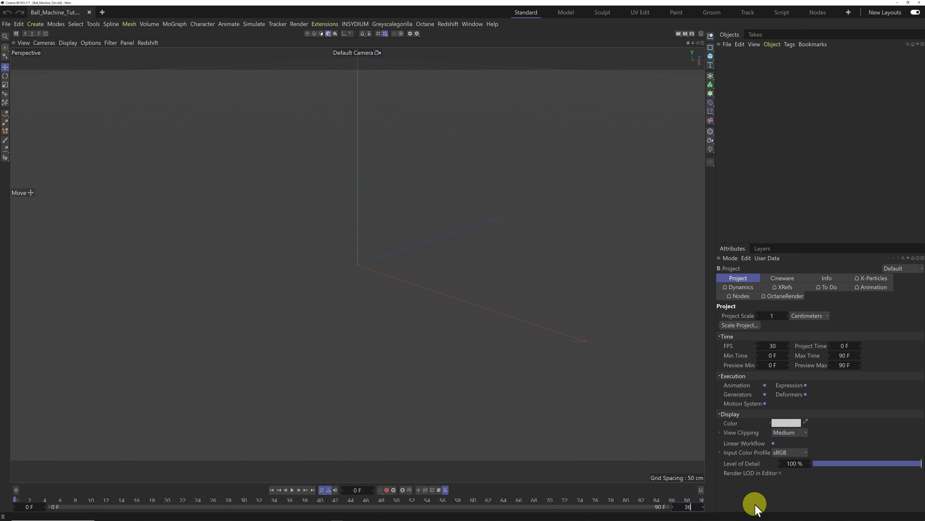
text(360)
key(Return)
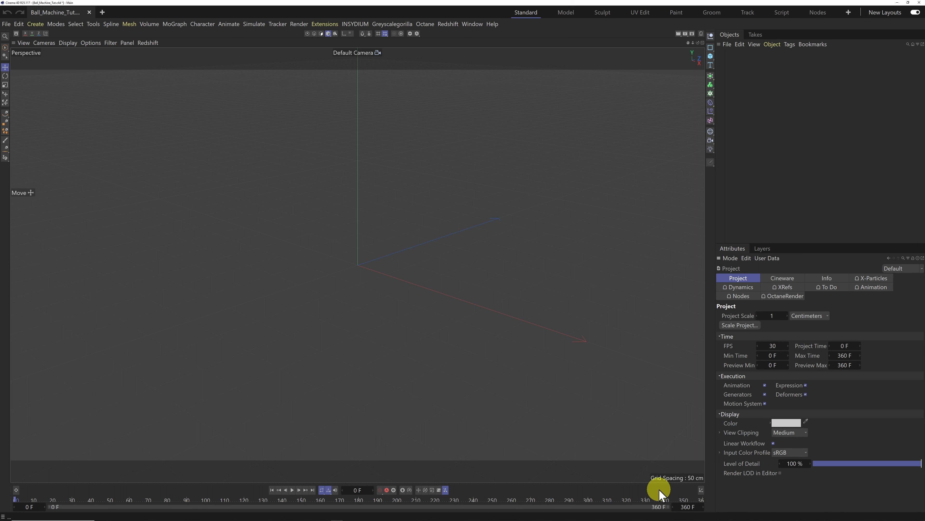
Enlarge the object list area and add a null object named Ball_Machine.
drag(791, 242, 792, 261)
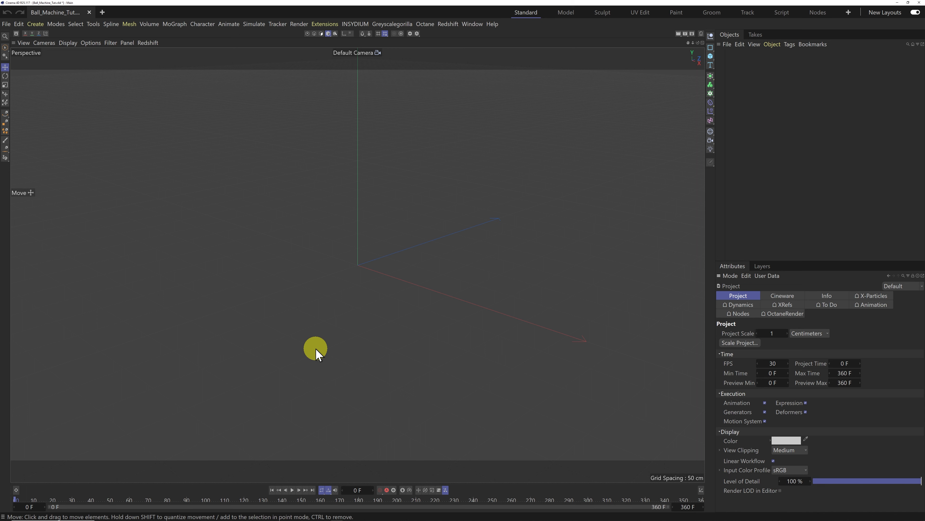
click(710, 35)
double_click(740, 56)
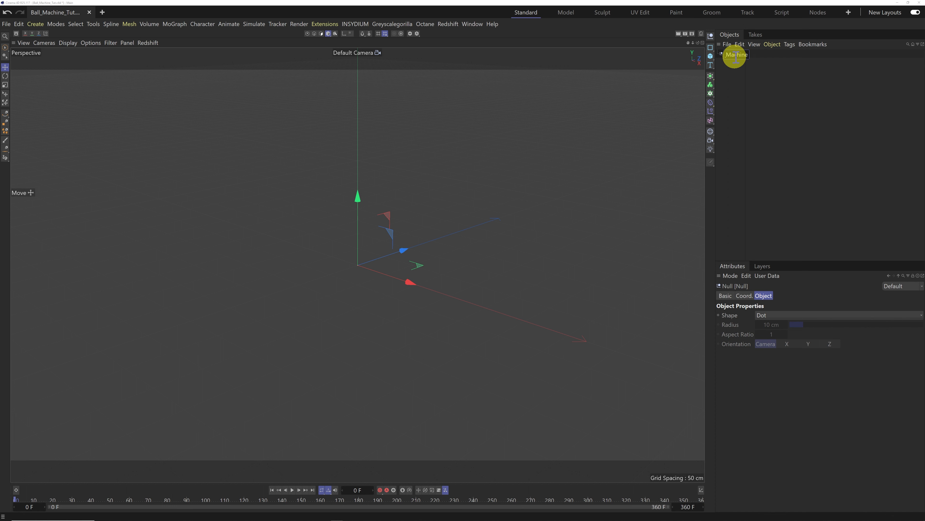
key(Return)
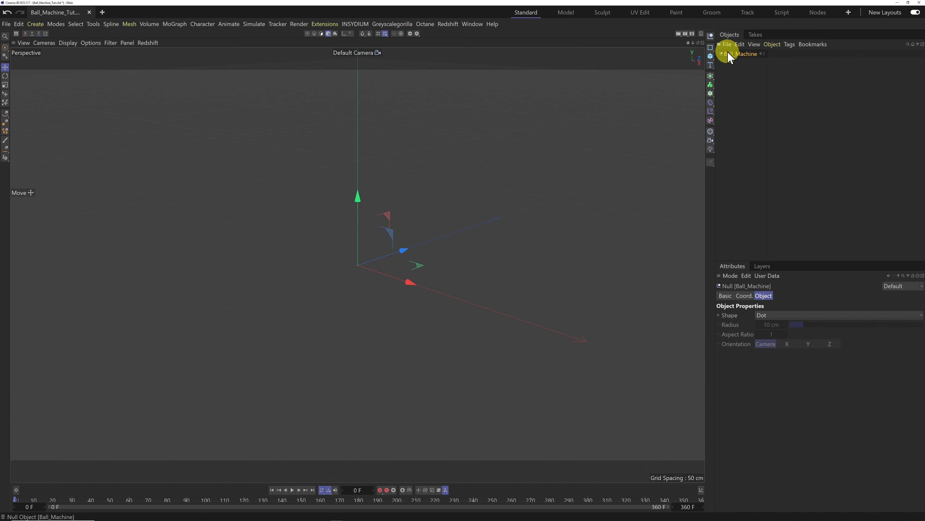
Add a circle spline lying in the XZ plane, with its intermediate points set to 64.
click(711, 48)
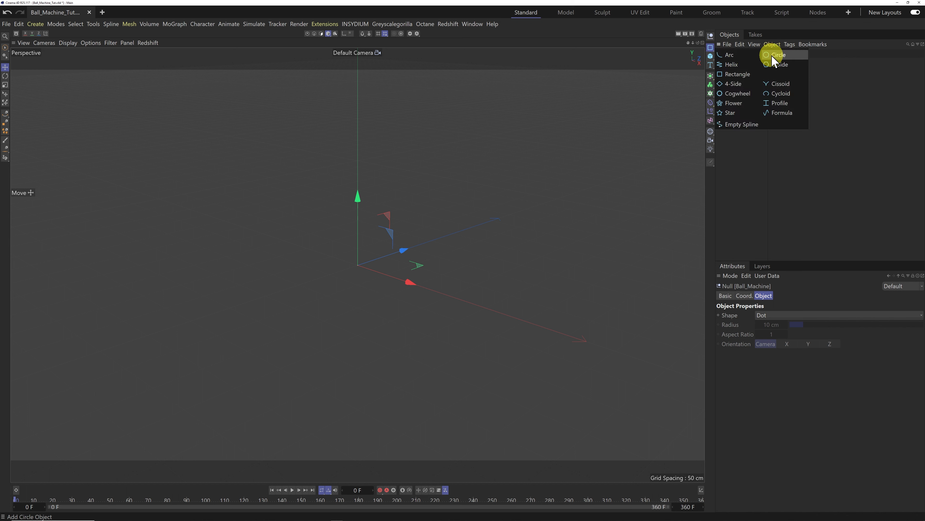
click(779, 55)
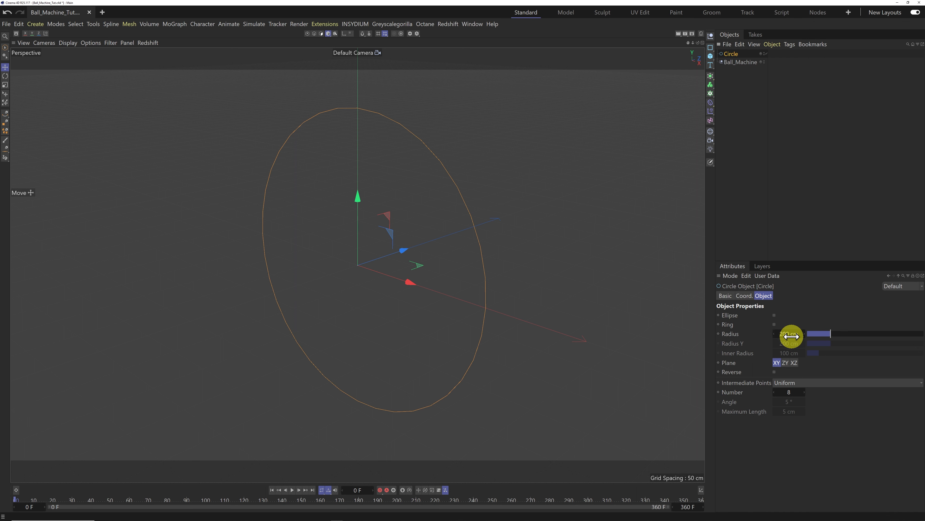
click(797, 366)
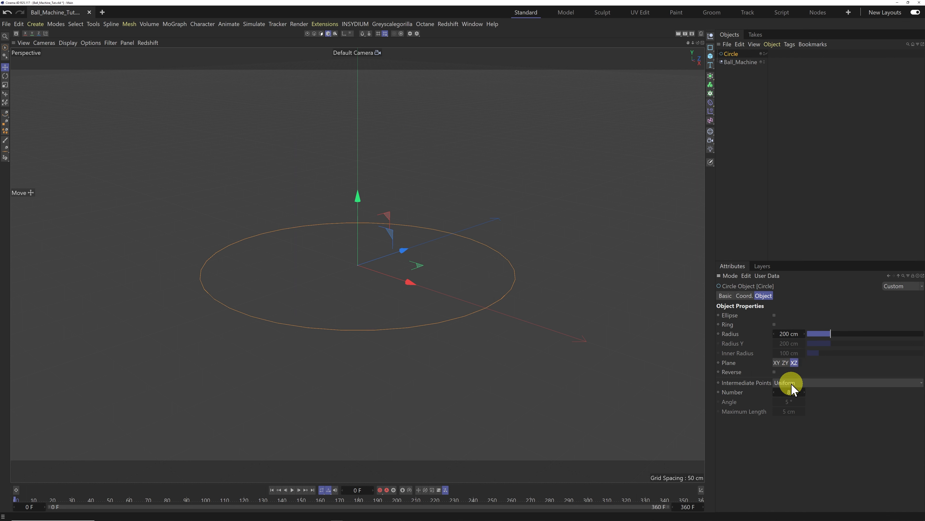
double_click(796, 392)
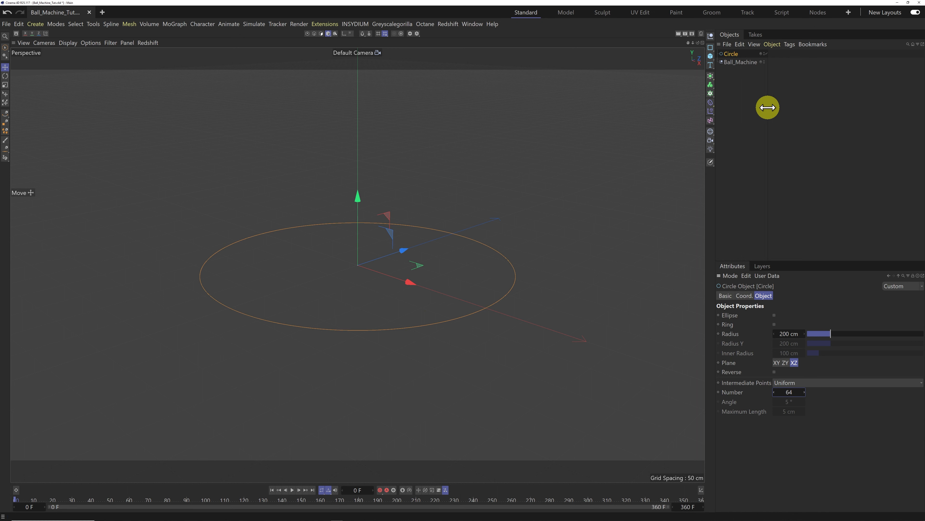
Nest the circle spline inside the Ball_Machine null and rename it Main_Track.
drag(729, 55, 735, 64)
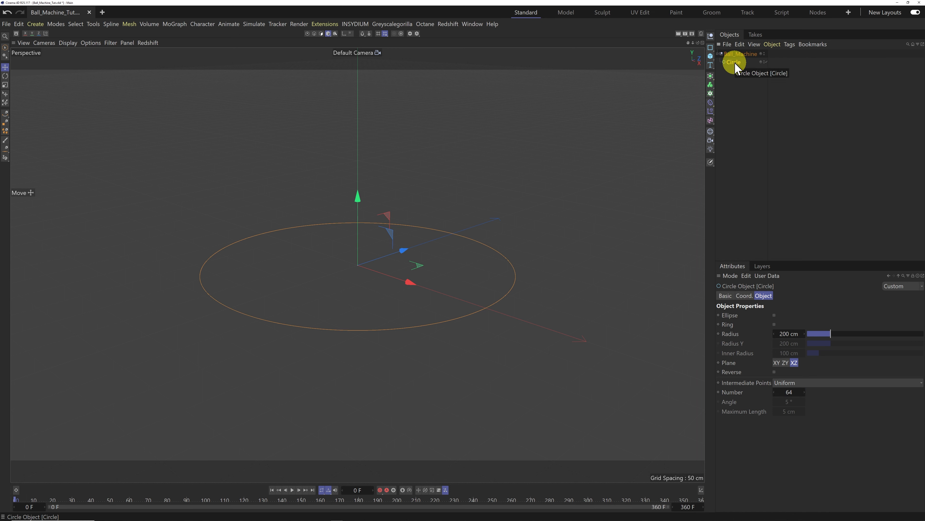
double_click(735, 64)
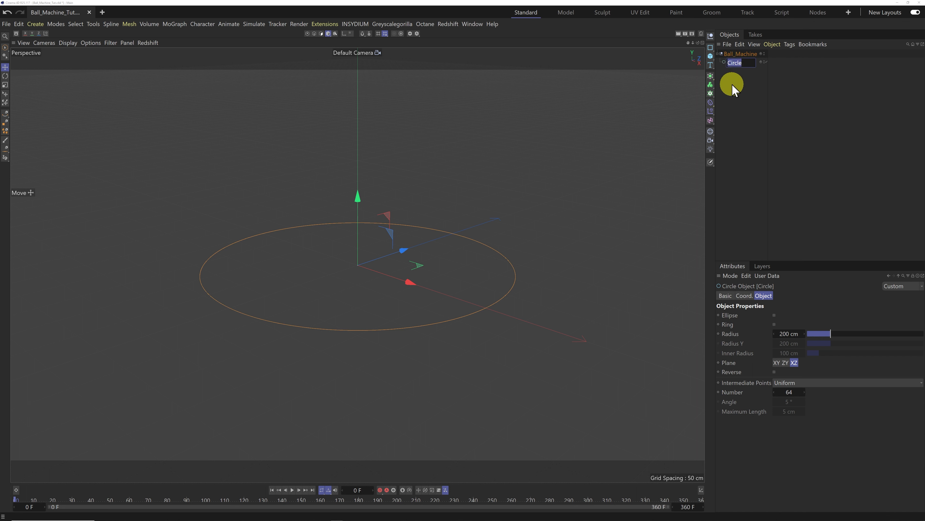
text(Main_Track)
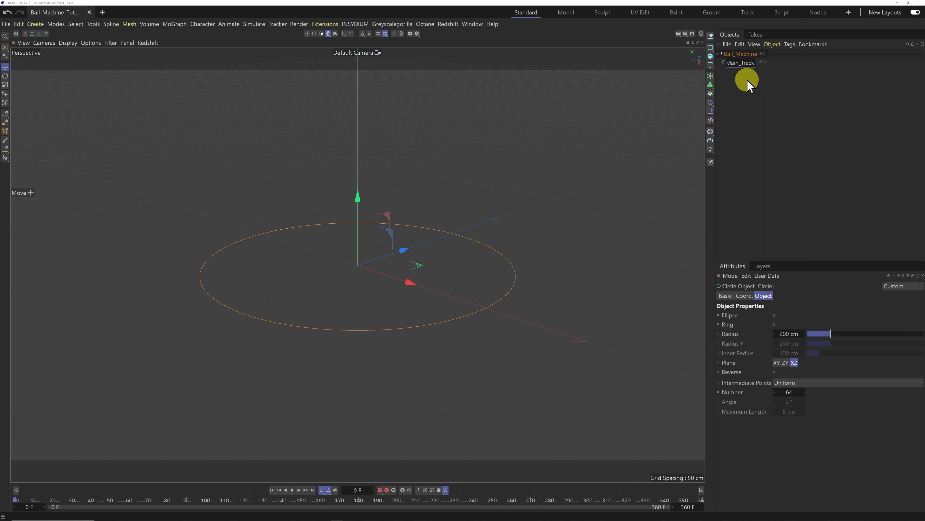
key(Return)
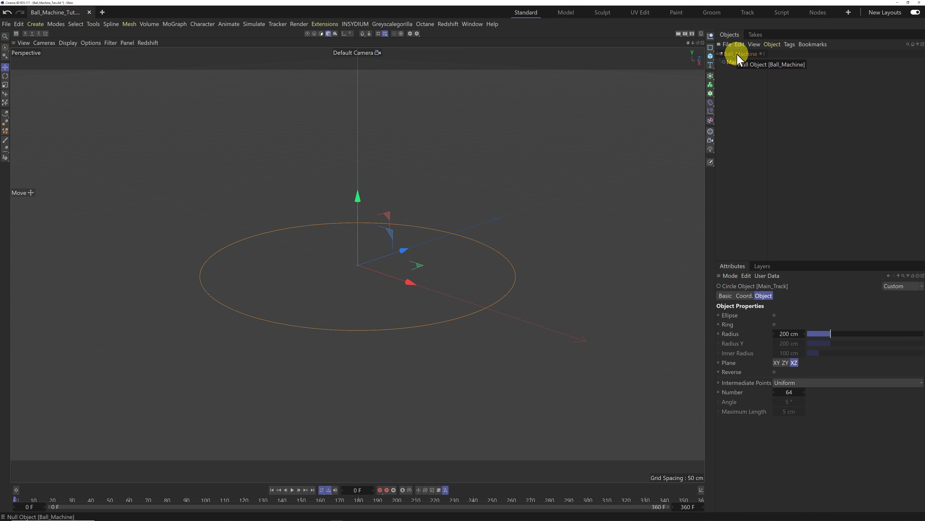
Add another null inside Ball_Machine, below Main_Track, and name it Bottom_Half.
click(711, 37)
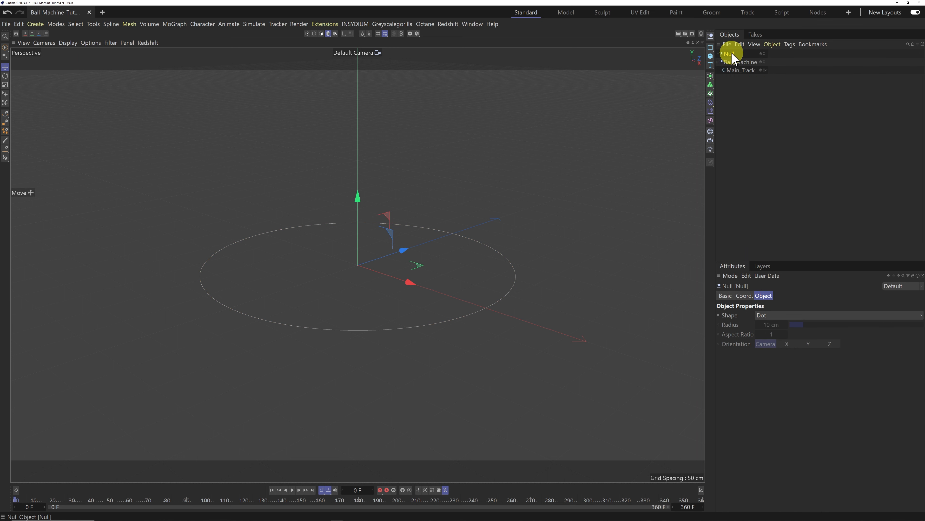
drag(730, 53, 739, 74)
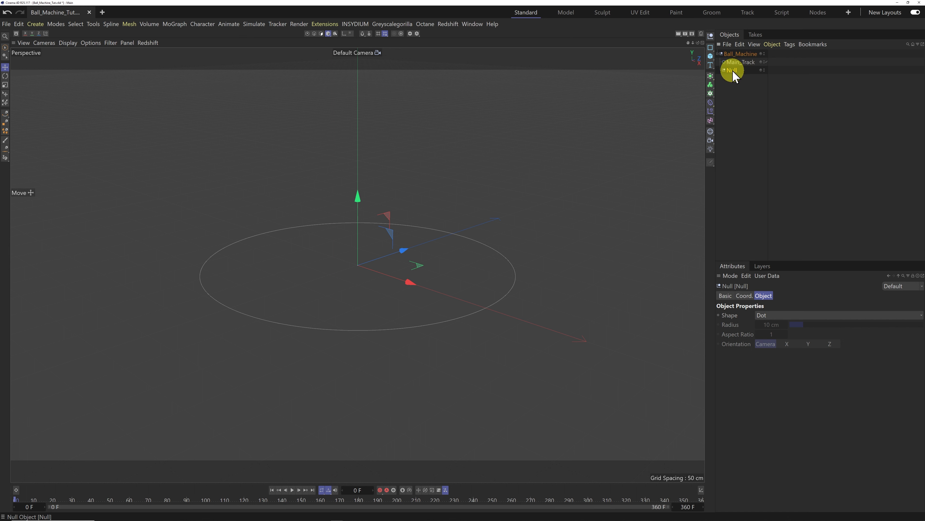
double_click(738, 70)
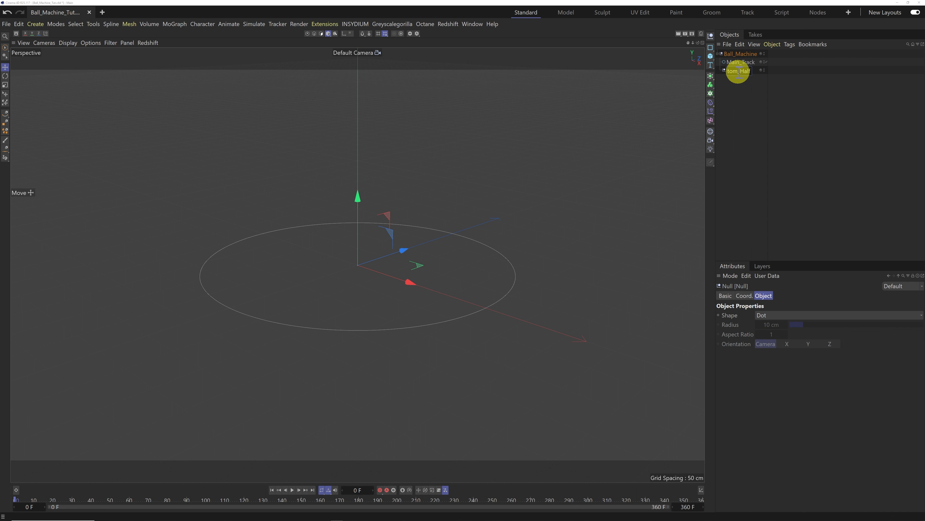
text(Bottom_Half)
key(Return)
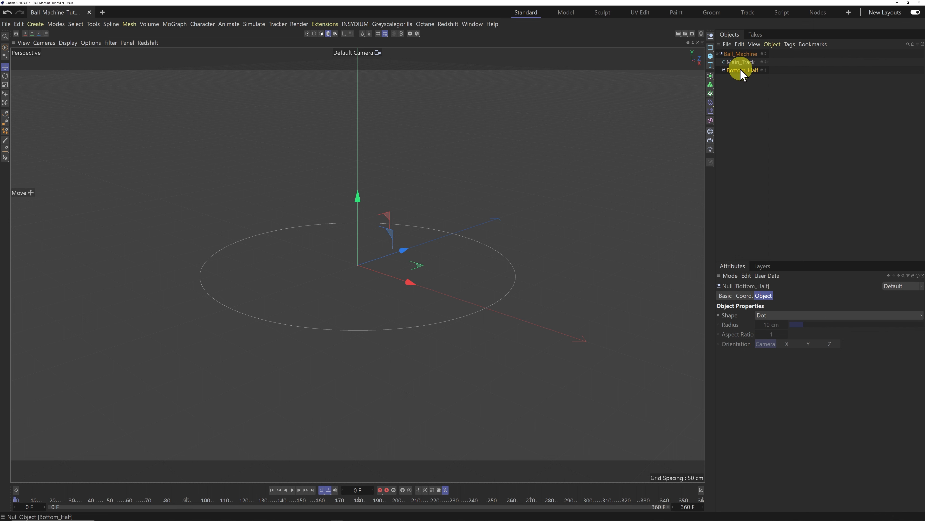
Place a copy of Main_Track inside the Bottom_Half null and rename the copy Bottom_Track.
click(739, 64)
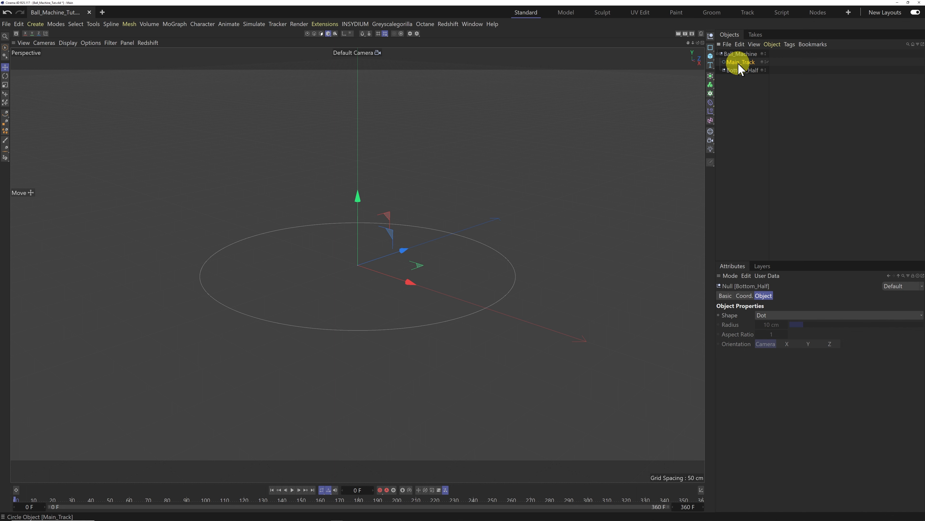
drag(738, 64, 742, 69)
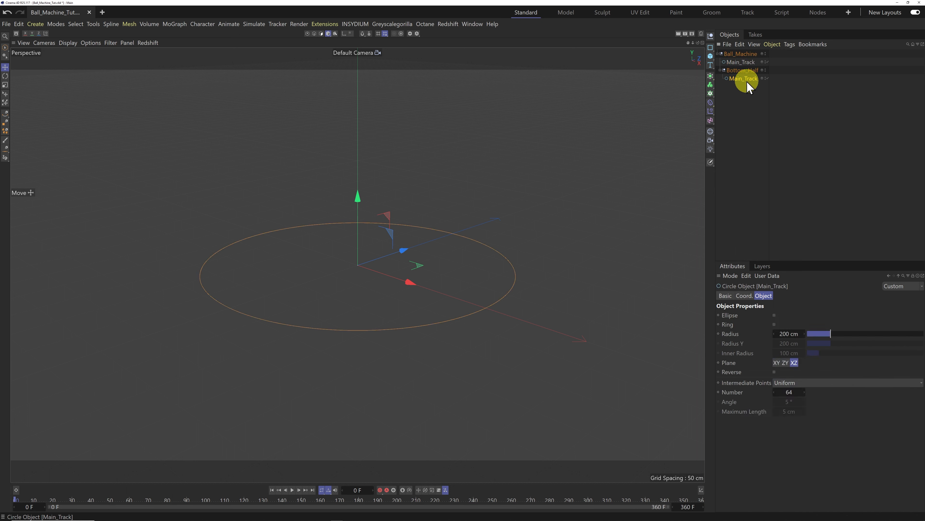
double_click(744, 79)
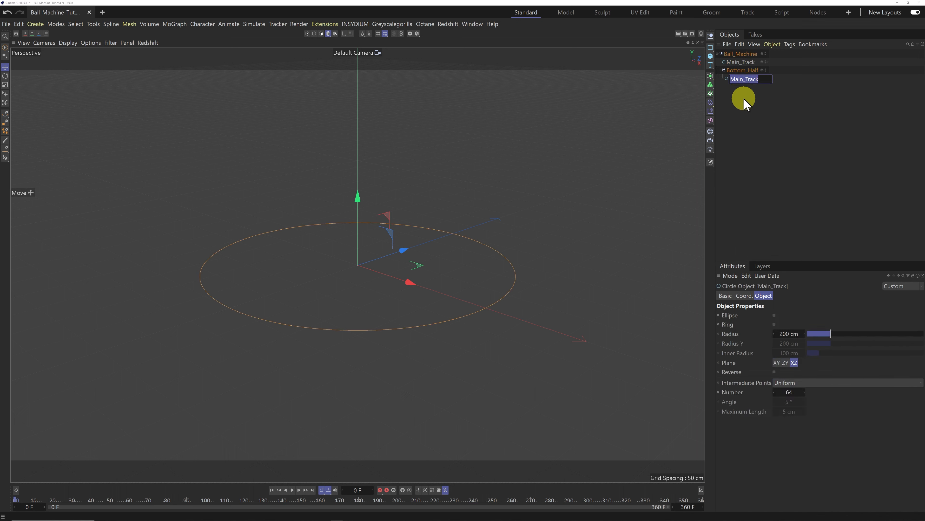
text(Bottom)
key(Return)
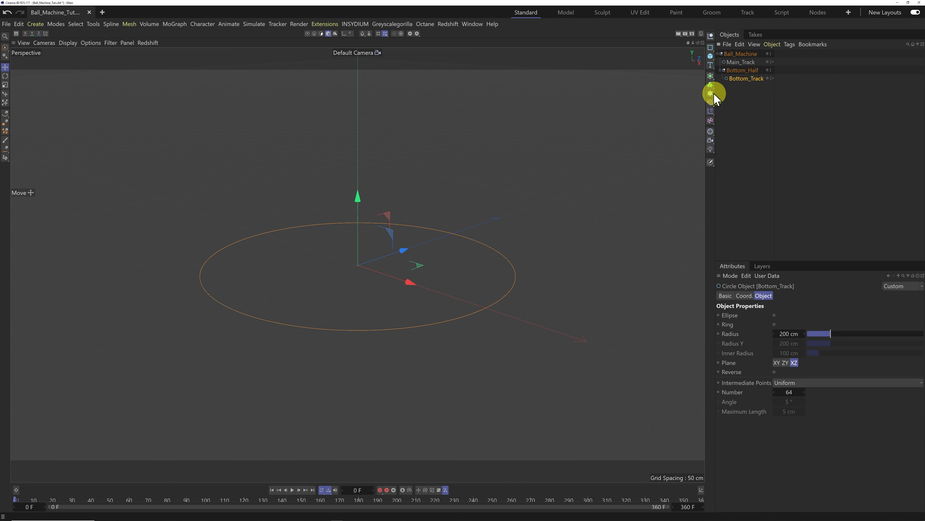
Add a Sweep generator named Bottom_Sweep and place it inside Bottom_Half, above Bottom_Track.
click(711, 84)
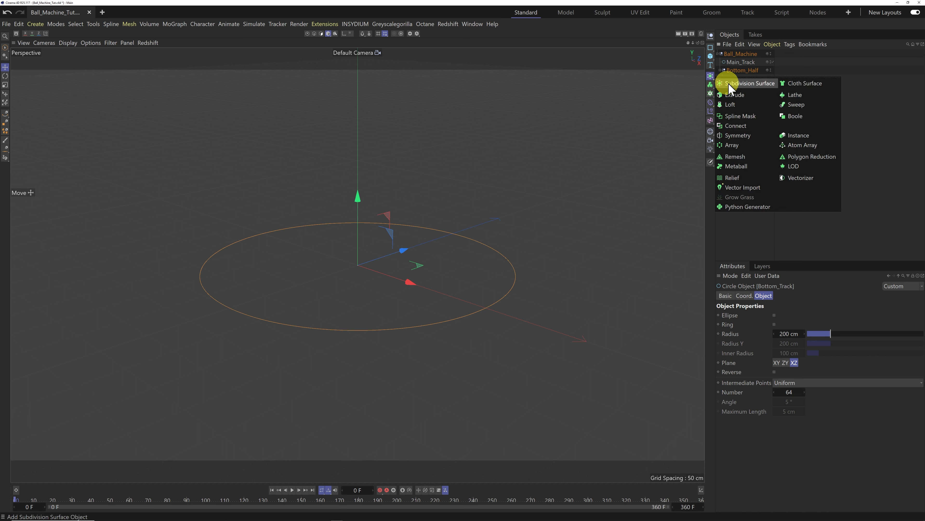
click(795, 104)
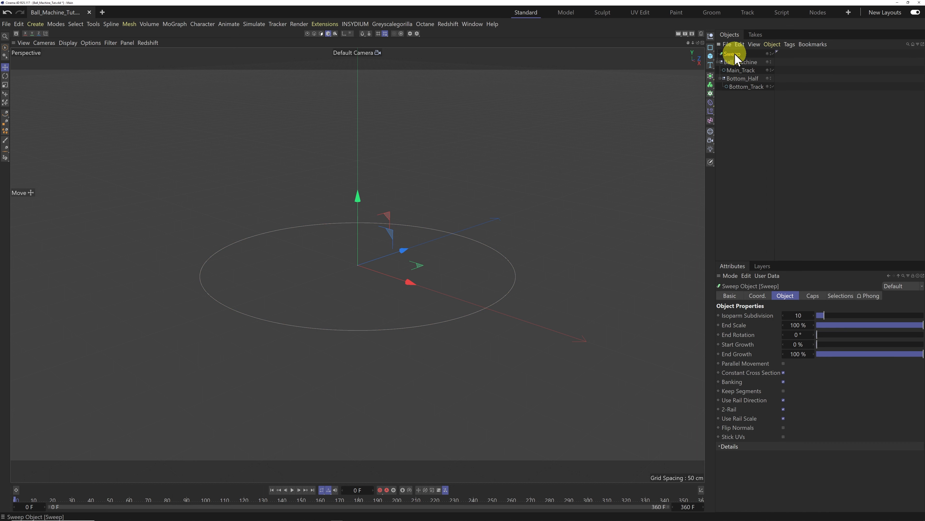
double_click(733, 54)
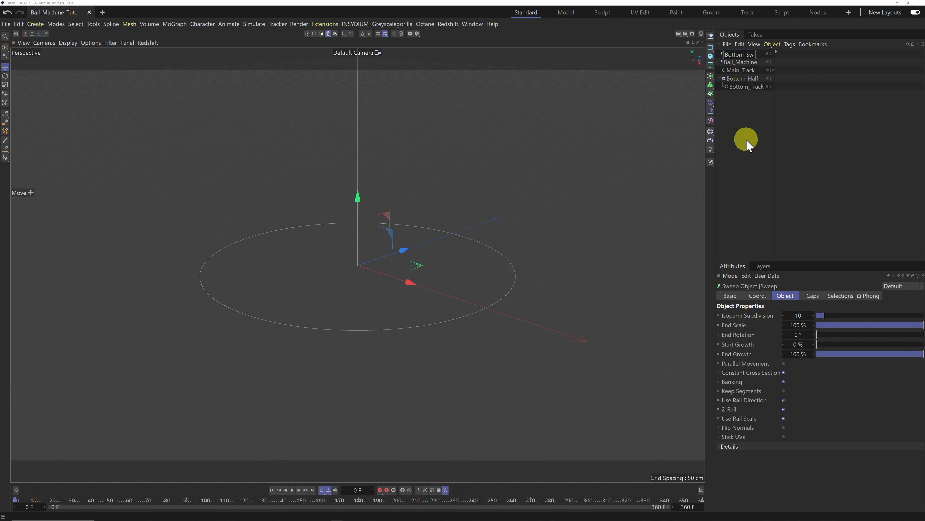
text(Bottom_)
key(Return)
drag(739, 54, 744, 82)
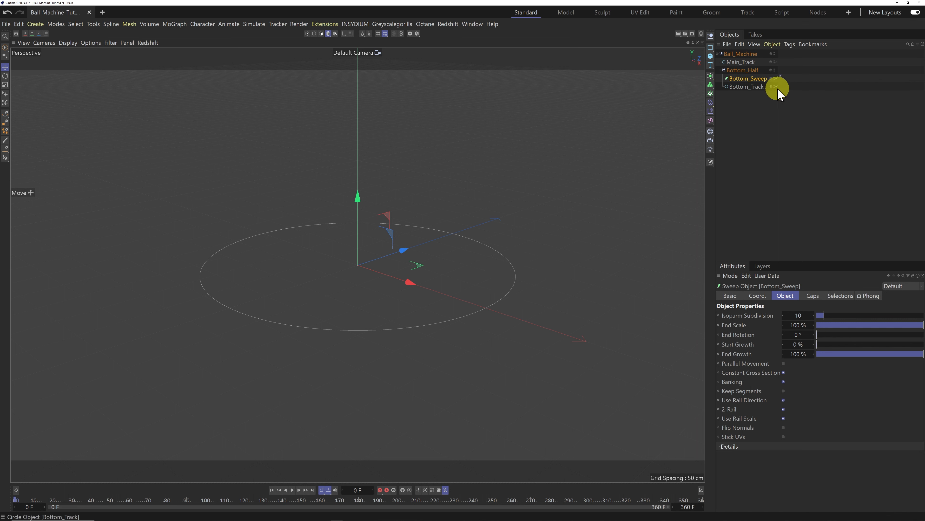
Add a second circle spline in the XY plane with a radius of 30 cm as the sweep profile.
click(712, 49)
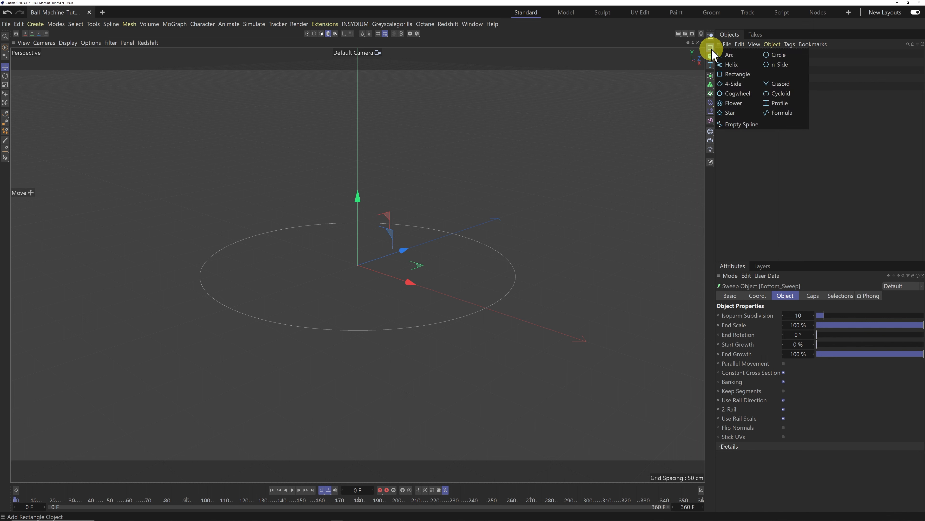
click(773, 55)
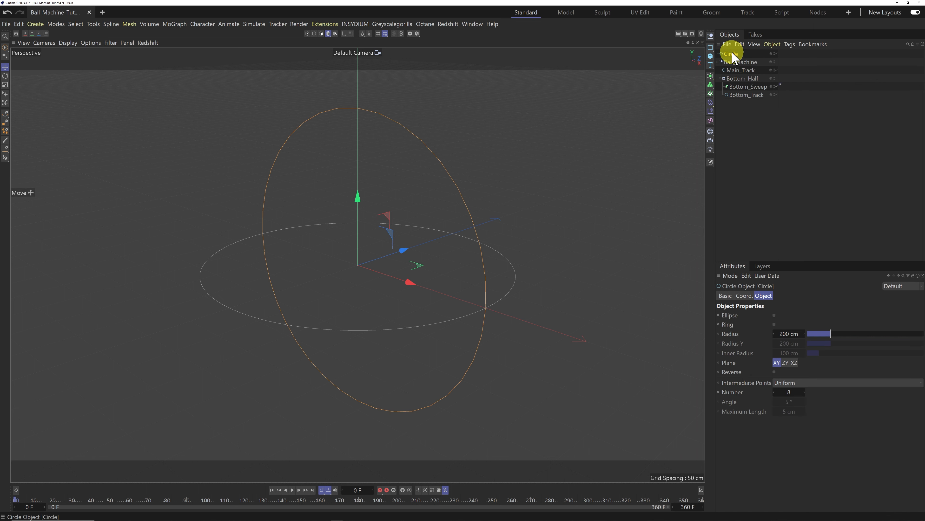
click(787, 334)
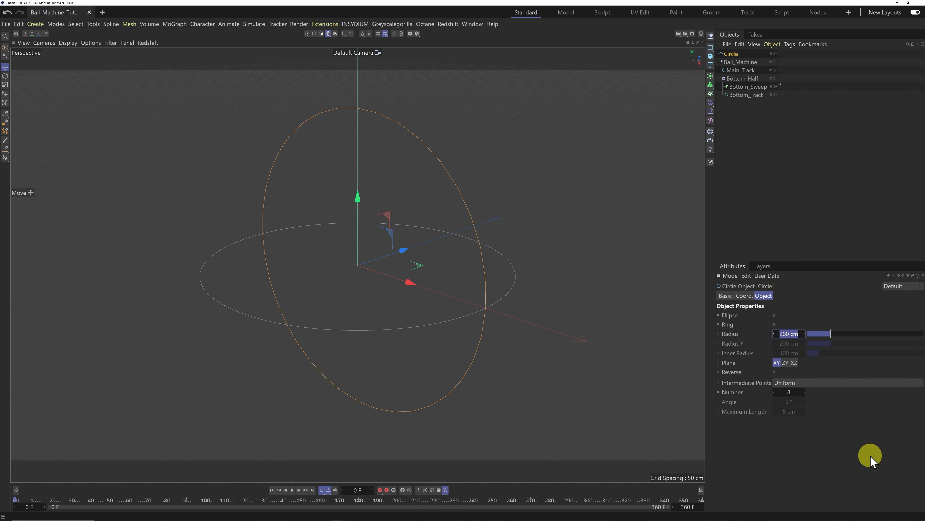
text(30)
key(Return)
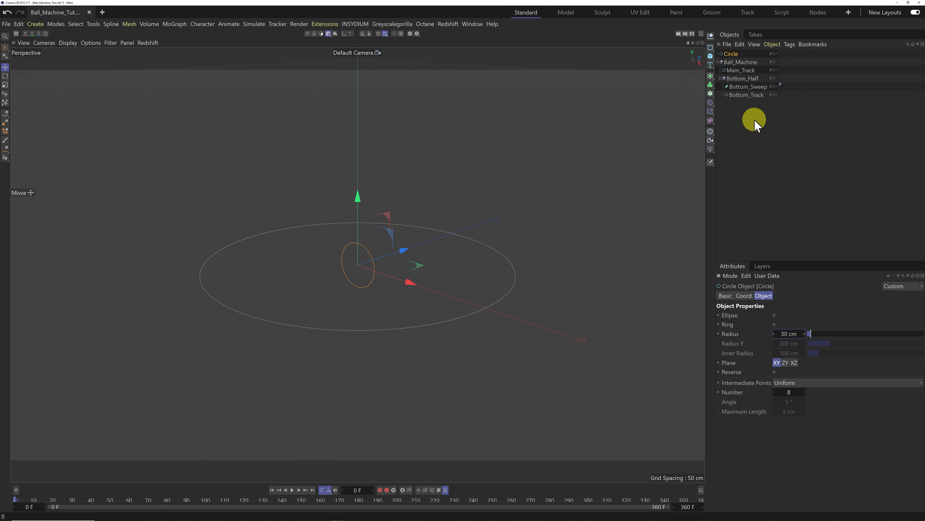
Rename the 30 cm profile circle Bottom_Circle and set its intermediate points to 32.
key(Return)
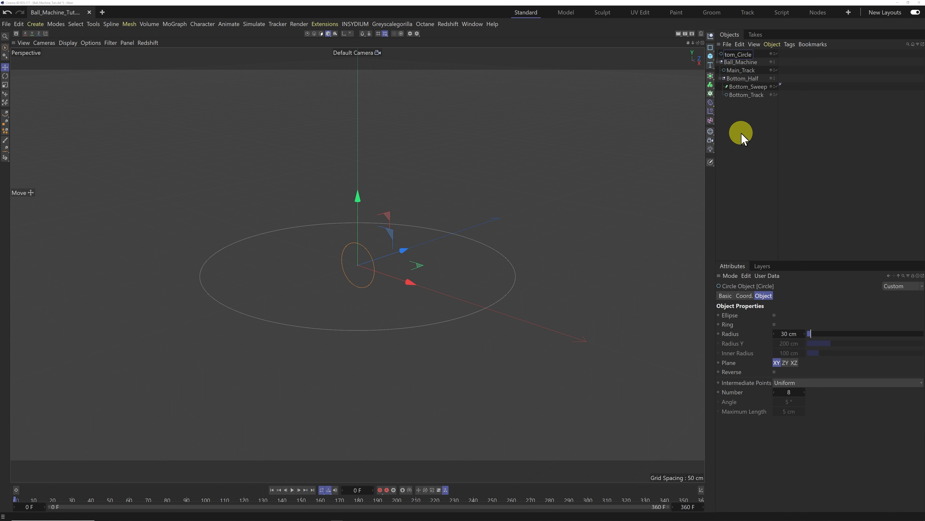
text(Bottom_Circle)
key(Return)
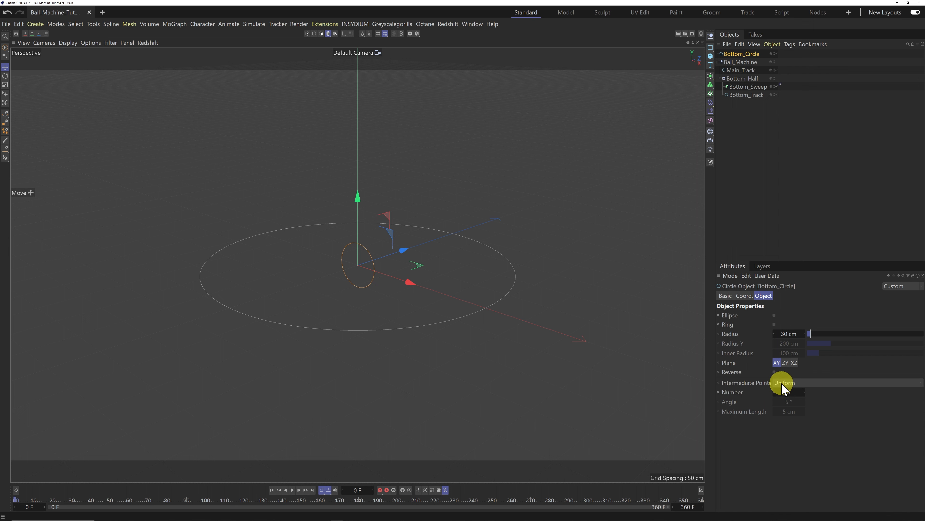
click(789, 392)
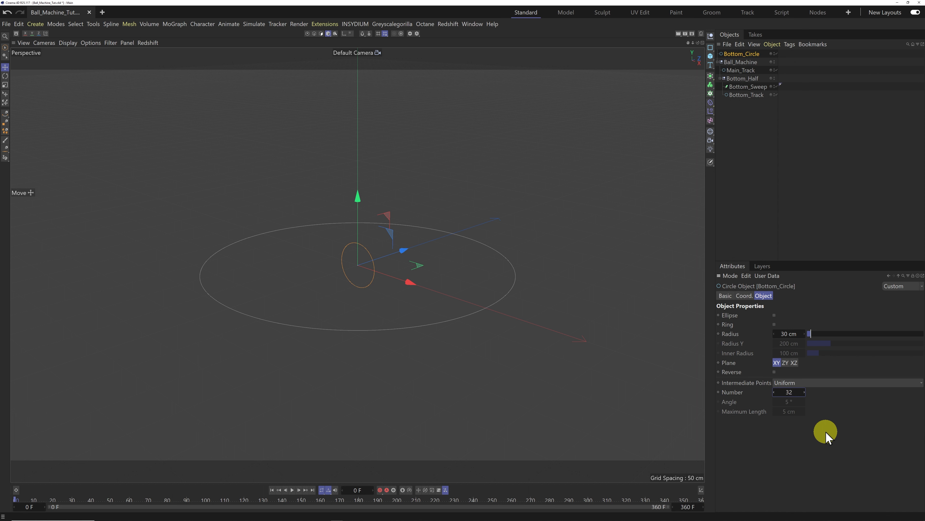
Nest Bottom_Circle and Bottom_Track inside Bottom_Sweep, with Bottom_Circle first, to sweep the ring.
drag(740, 58, 747, 91)
click(747, 79)
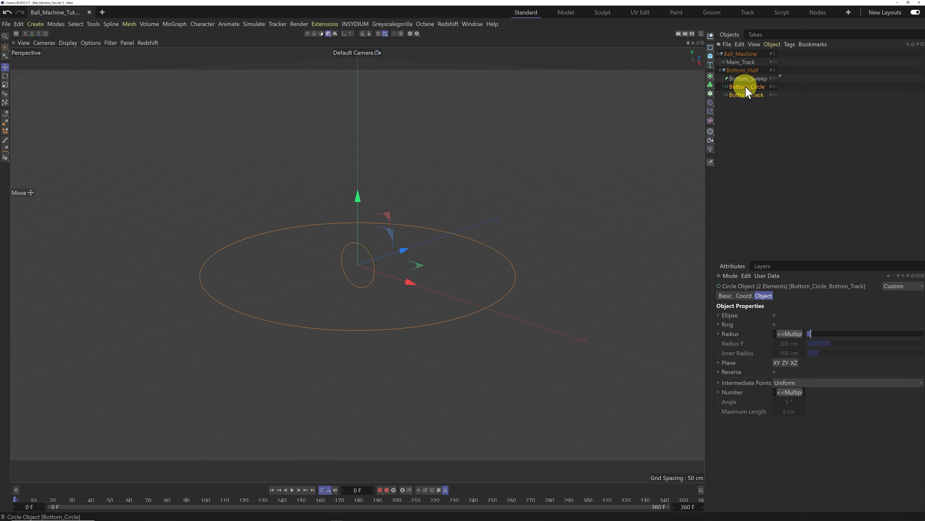
drag(746, 92, 747, 79)
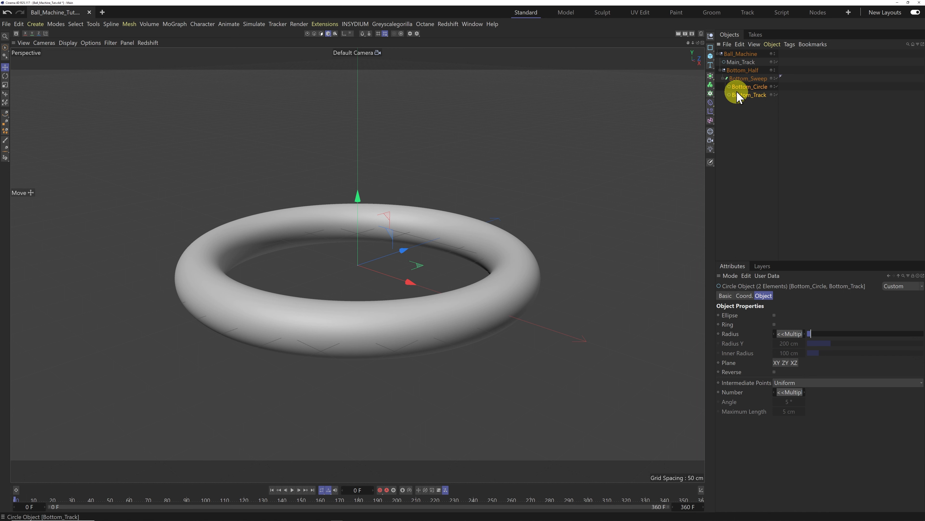
Disable banking and both caps on Bottom_Sweep, and set its end growth to 50 %.
click(745, 79)
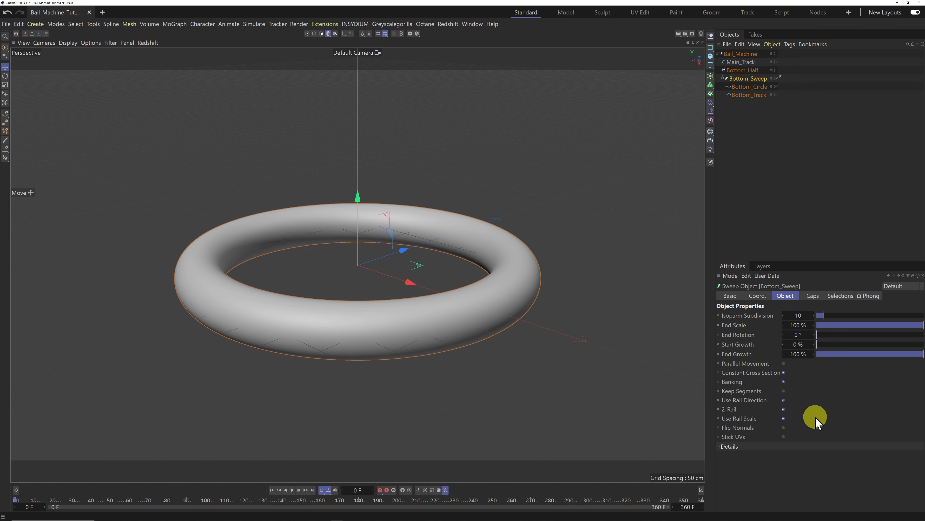
click(783, 382)
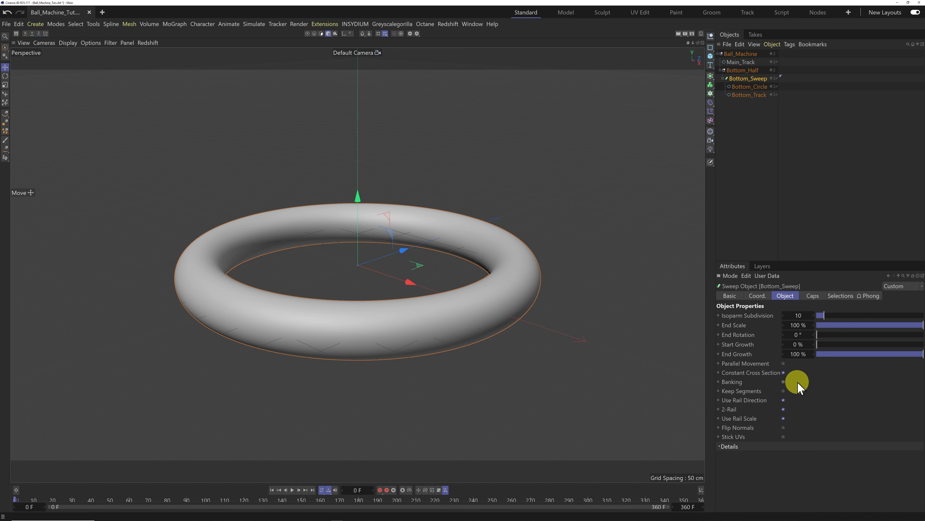
click(824, 295)
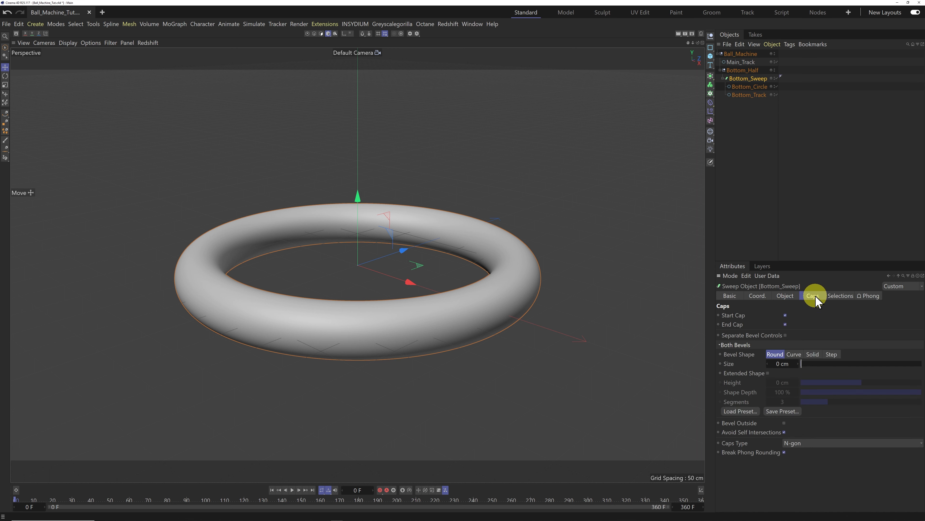
click(785, 315)
click(786, 324)
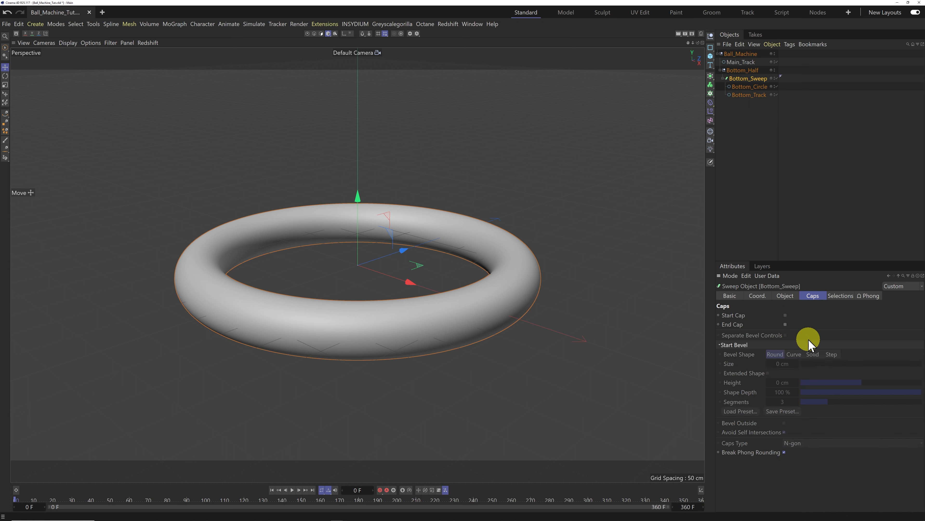
click(786, 295)
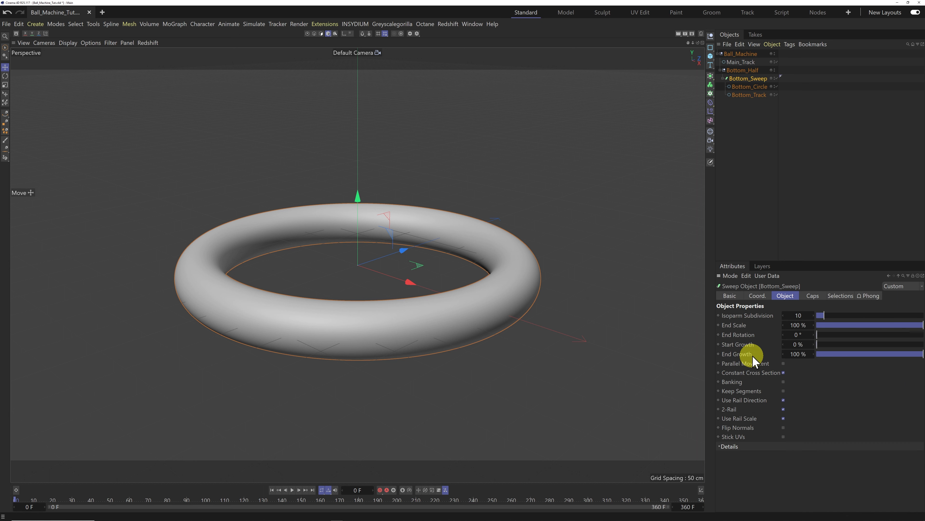
drag(922, 355, 871, 355)
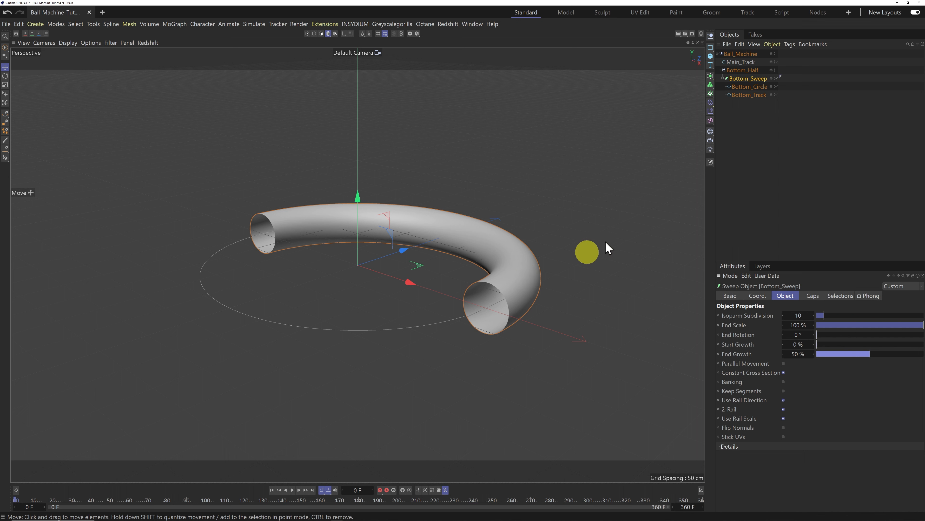
Add a sphere and name it Bottom_Ball.
drag(711, 59, 783, 85)
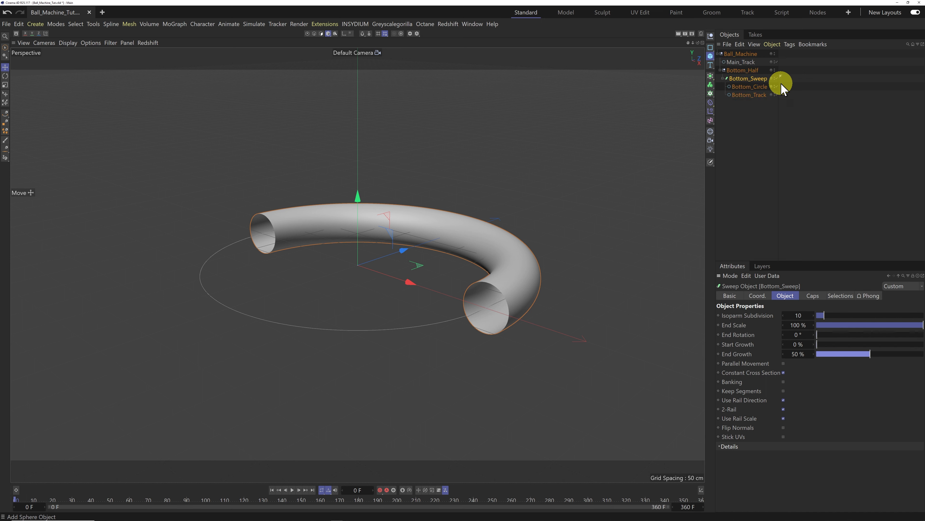
double_click(733, 54)
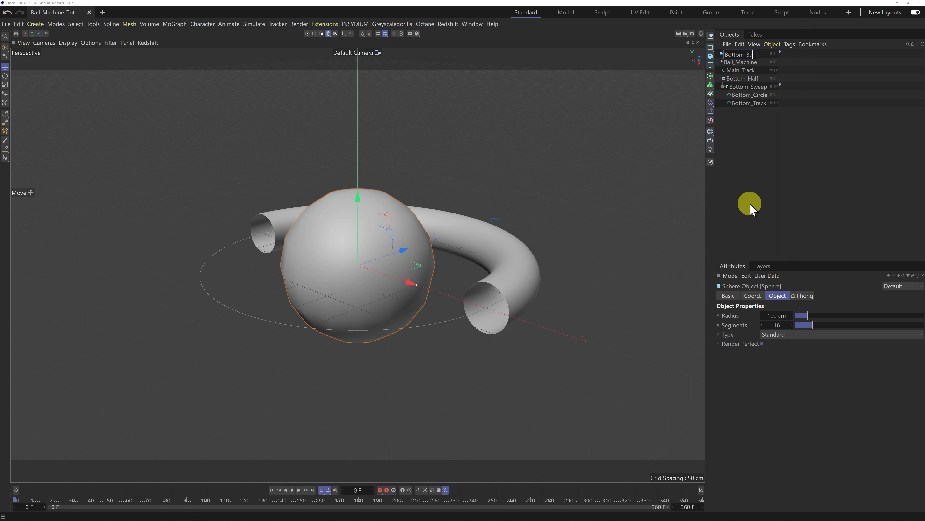
key(Return)
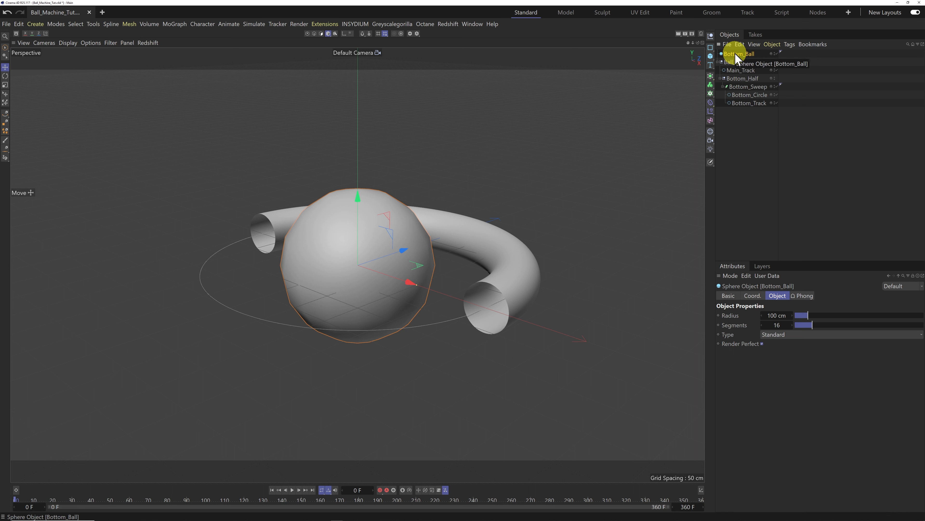
Group Bottom_Ball under a null named Bottom_Ball_Ctrl.
key(alt+g)
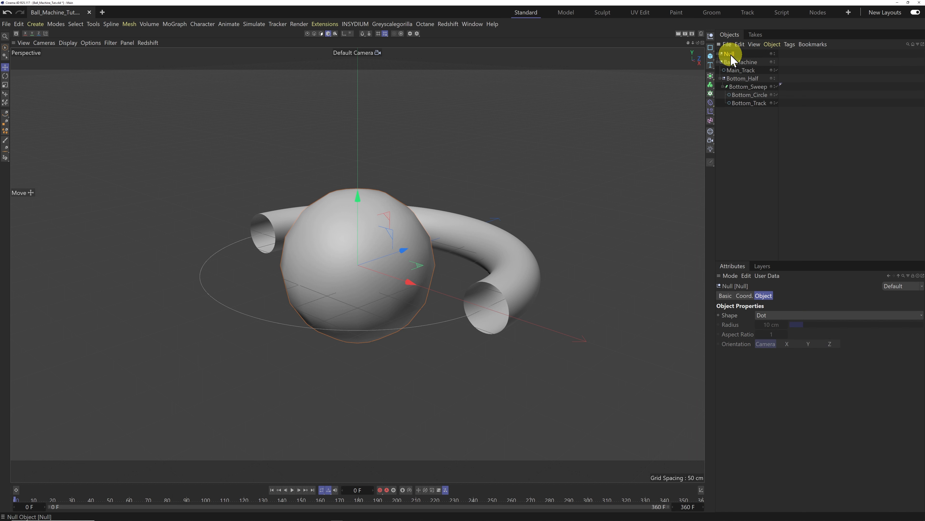
double_click(730, 54)
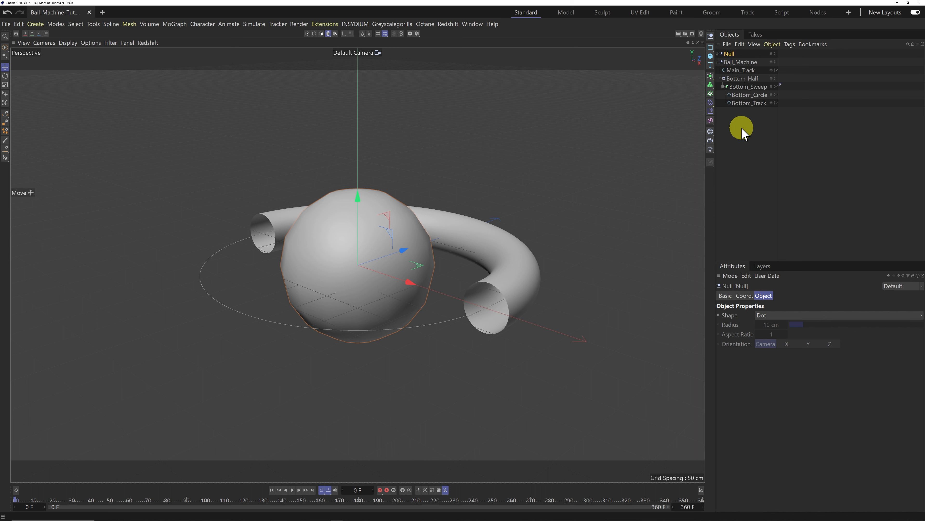
key(Return)
click(718, 54)
click(739, 62)
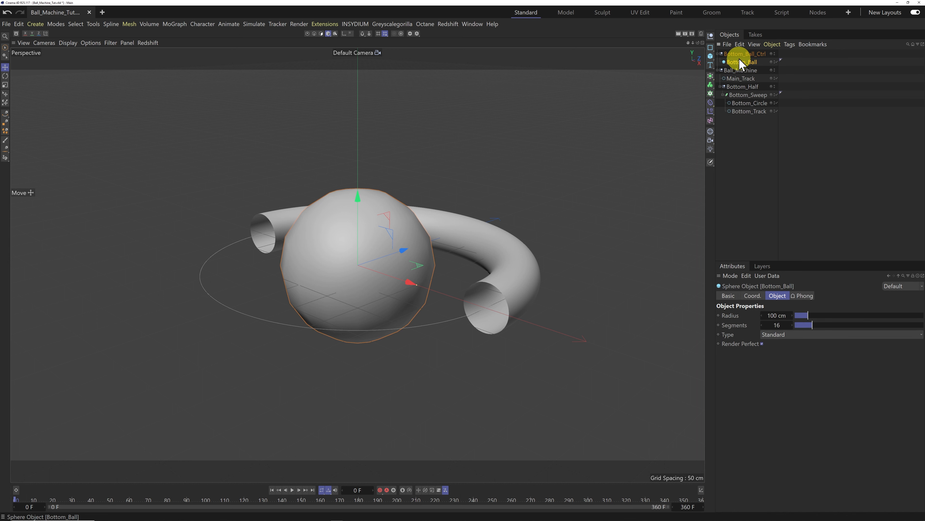
click(740, 54)
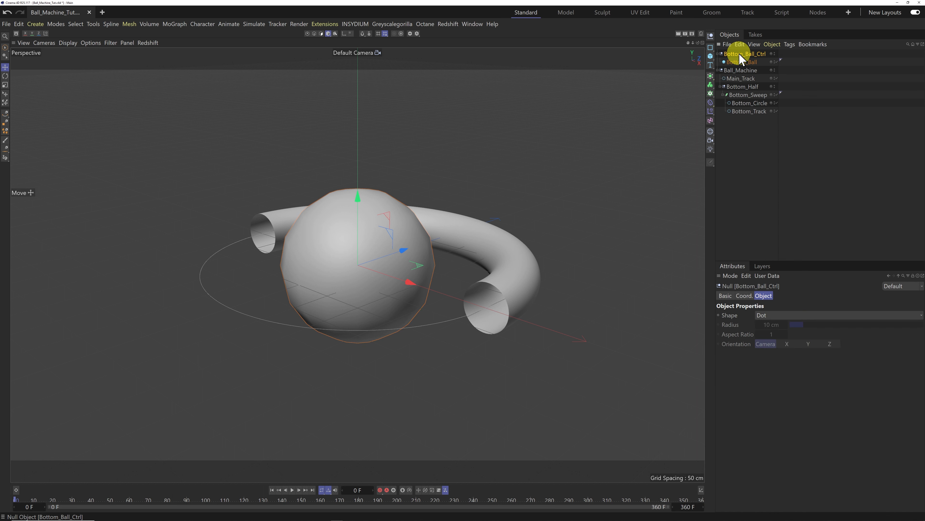
Move Bottom_Ball_Ctrl into the Ball_Machine group, directly below Bottom_Half and on the same level.
click(720, 86)
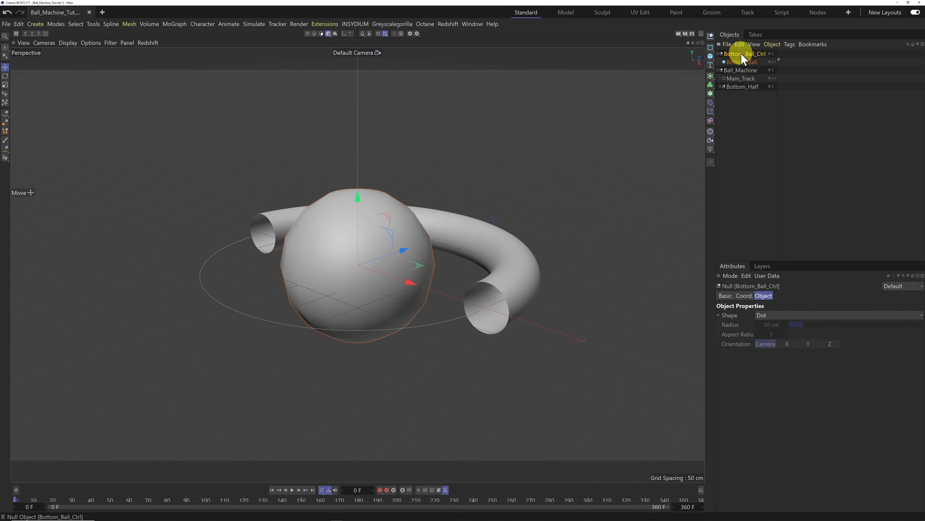
drag(742, 58, 750, 89)
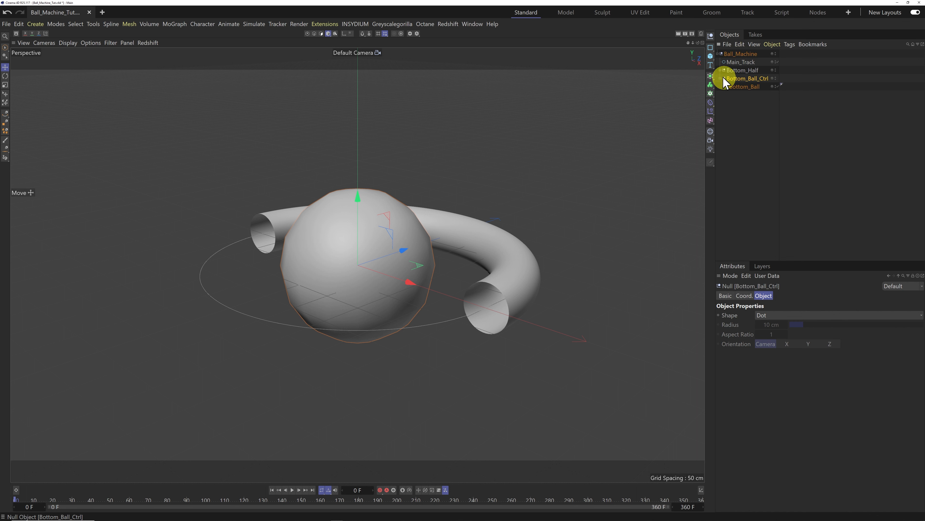
click(720, 70)
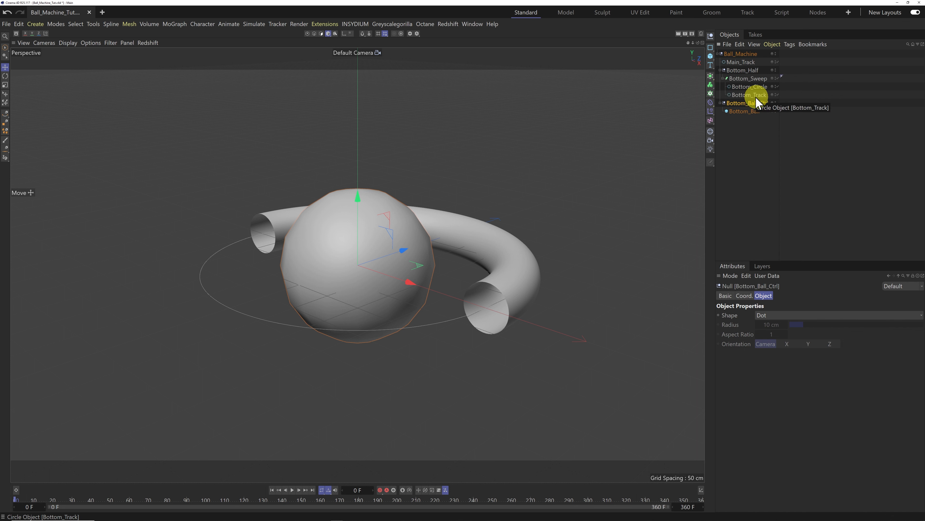
Set the Bottom_Ball sphere's radius to 28.571 cm and its segments to 64.
click(746, 111)
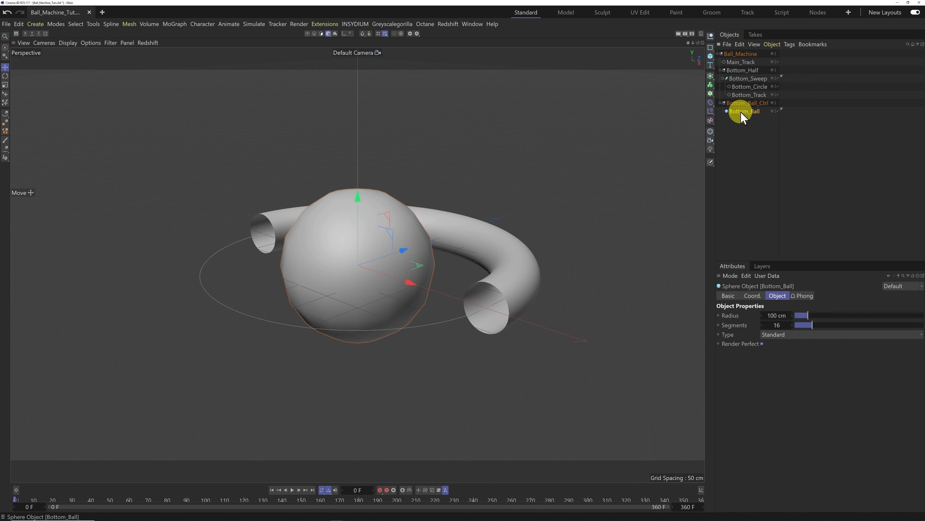
click(780, 316)
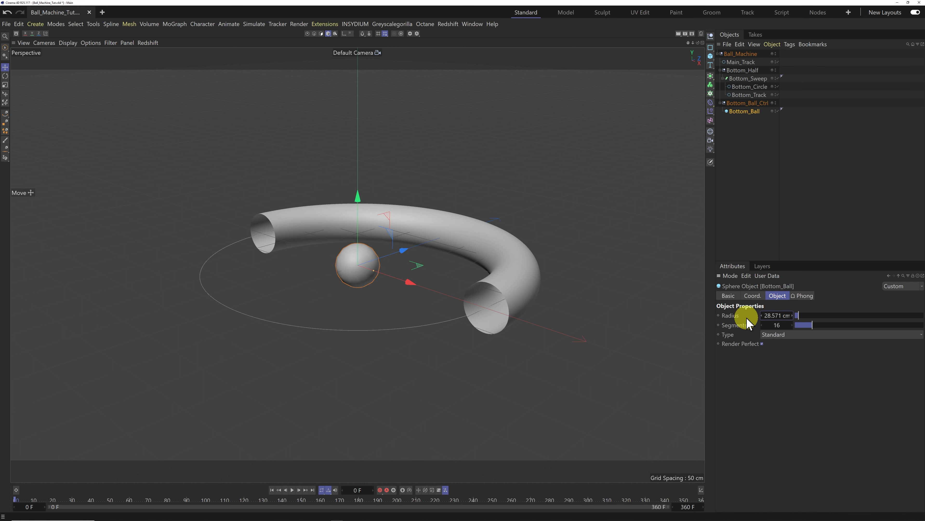
click(772, 324)
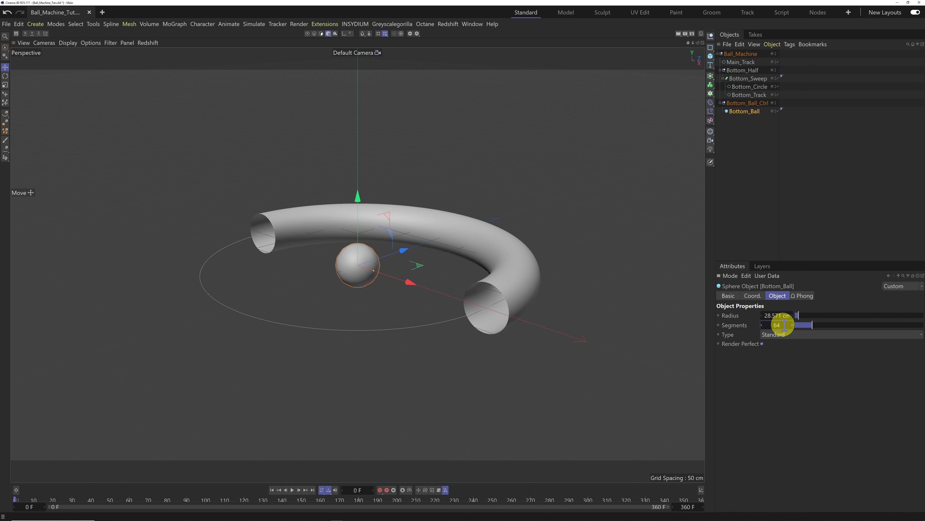
text(64)
click(787, 372)
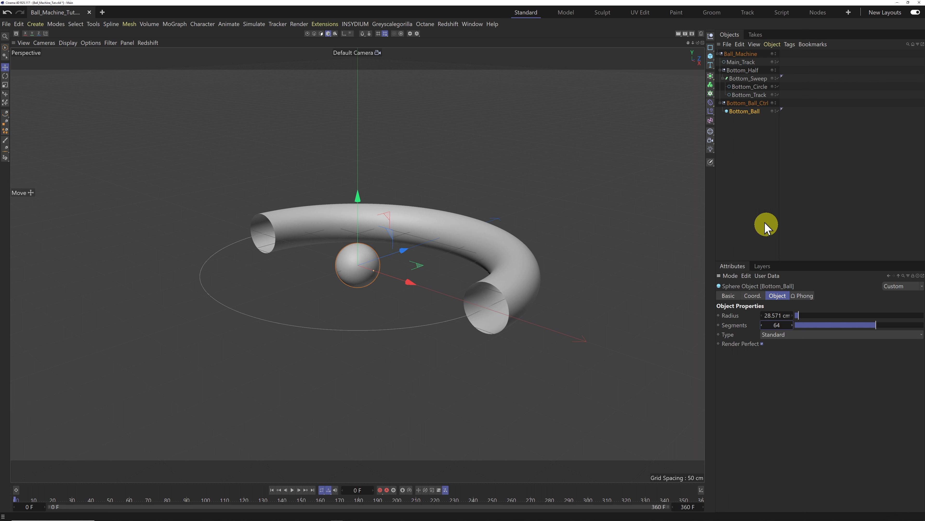
Add an Align to Spline tag to Bottom_Ball_Ctrl and assign Bottom_Track as its spline path.
click(748, 104)
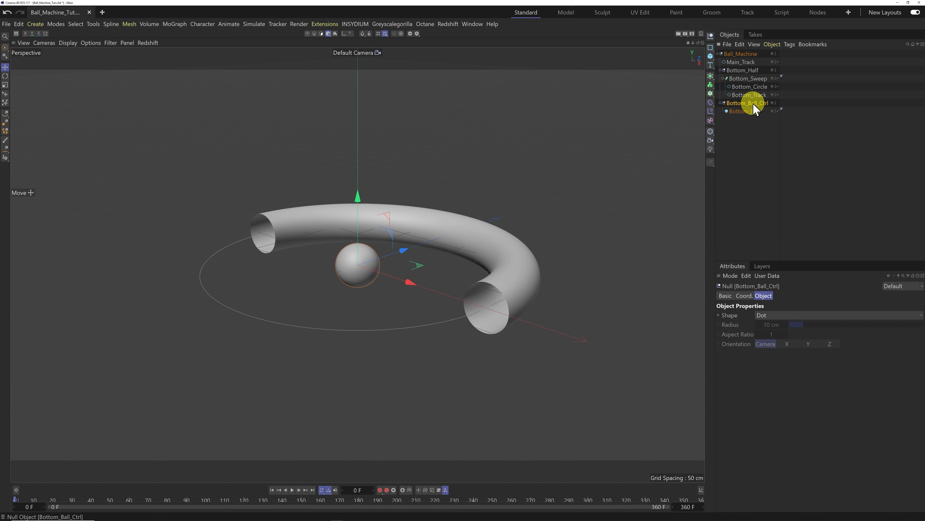
right_click(751, 103)
mouse_move(784, 61)
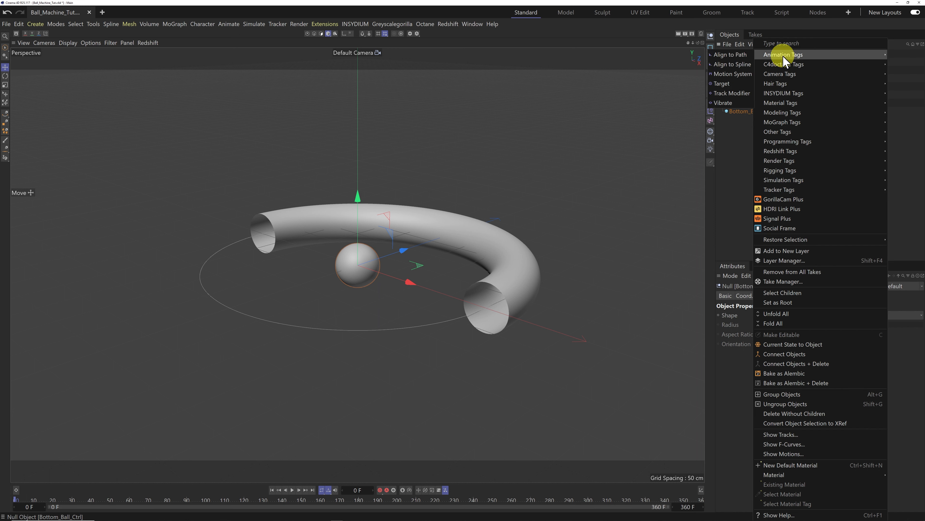
click(731, 64)
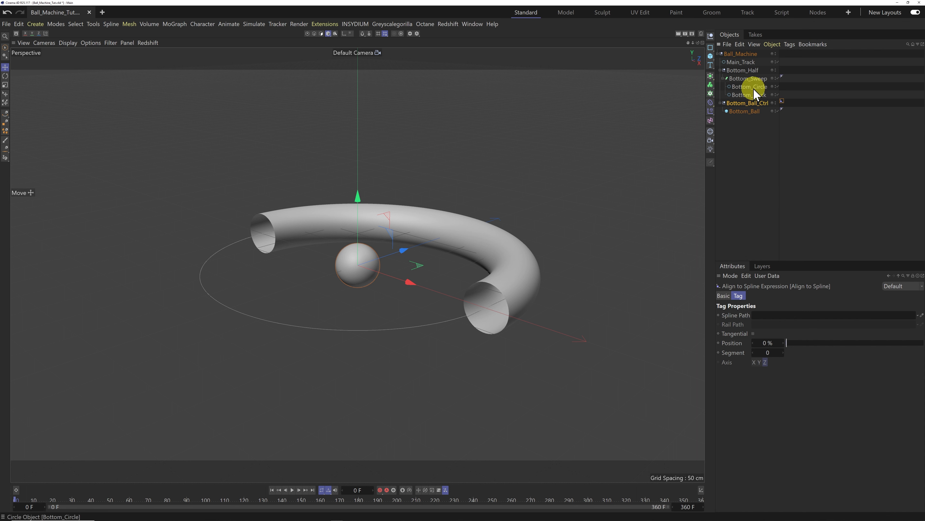
drag(751, 95, 787, 323)
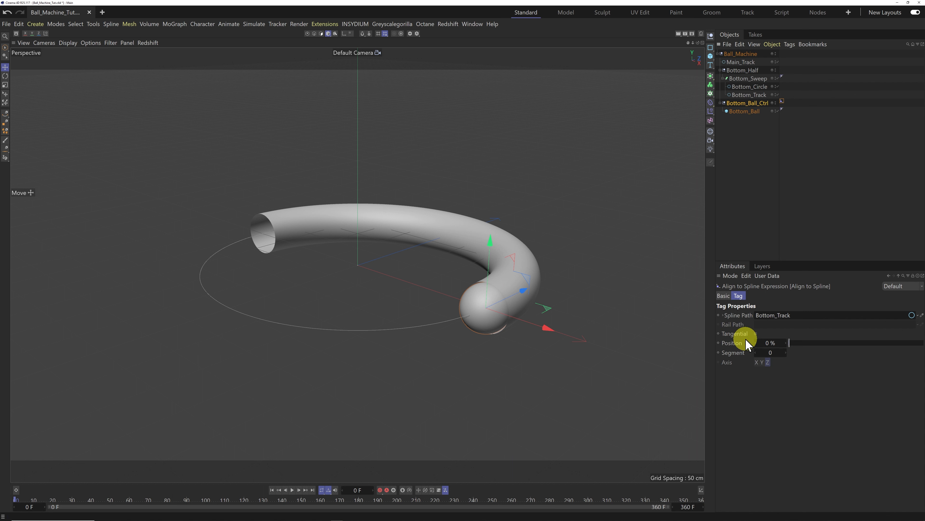
Scrub the Align to Spline position and check from above how the ball travels along the track.
mouse_move(791, 343)
mouse_down()
mouse_move(865, 344)
mouse_move(766, 344)
mouse_move(778, 341)
mouse_up()
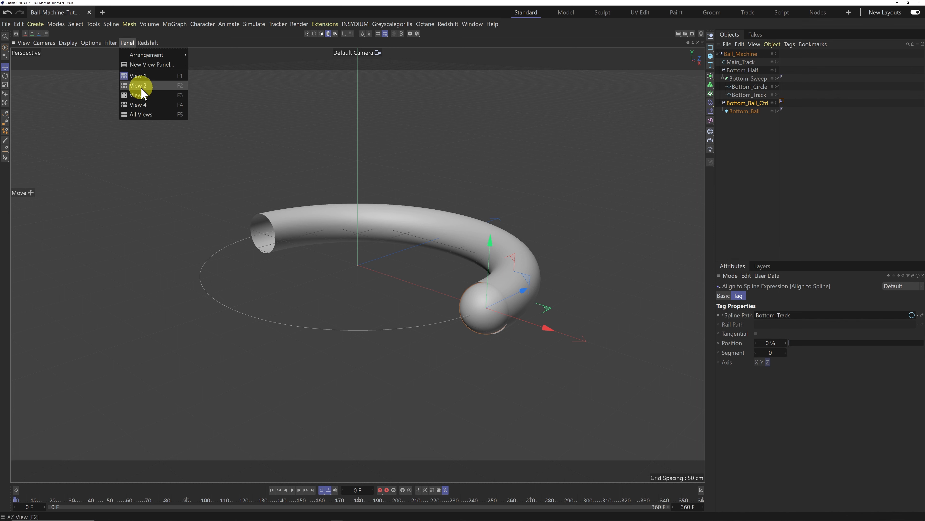
click(140, 87)
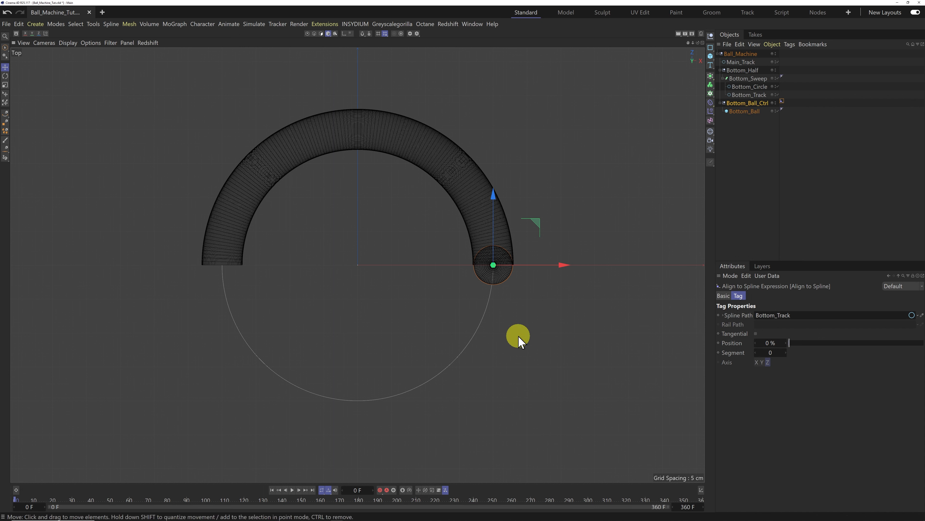
mouse_move(790, 344)
mouse_down()
mouse_move(895, 346)
mouse_move(778, 350)
mouse_up()
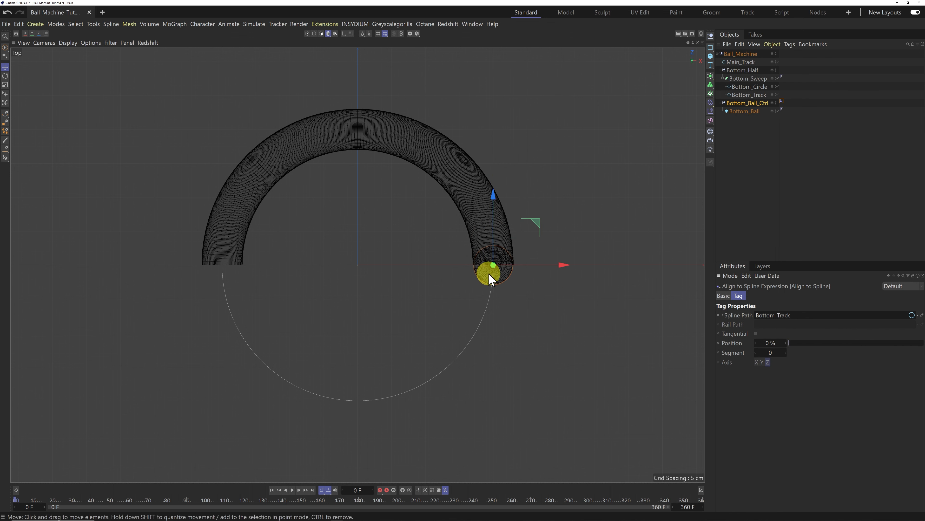
drag(490, 277, 221, 256)
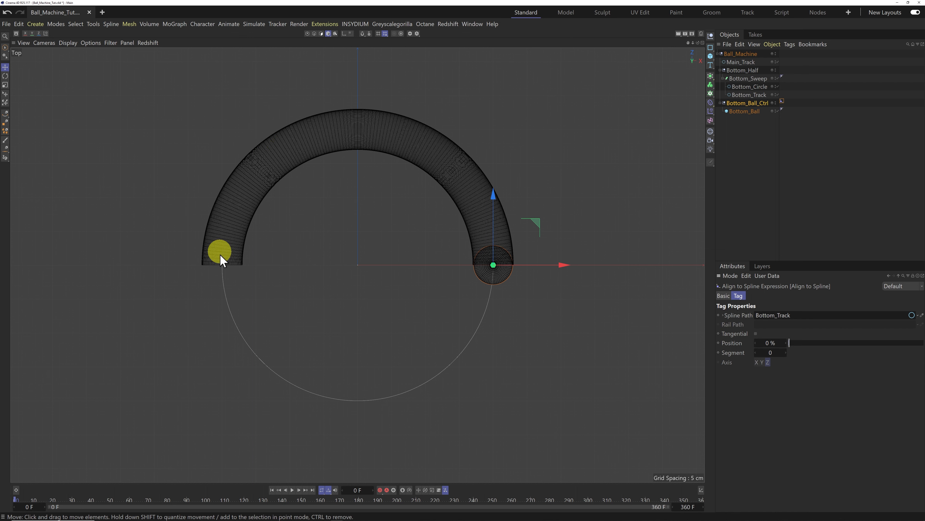
Enable Tangential on the Align to Spline tag and scrub the position to check the control's orientation.
click(756, 333)
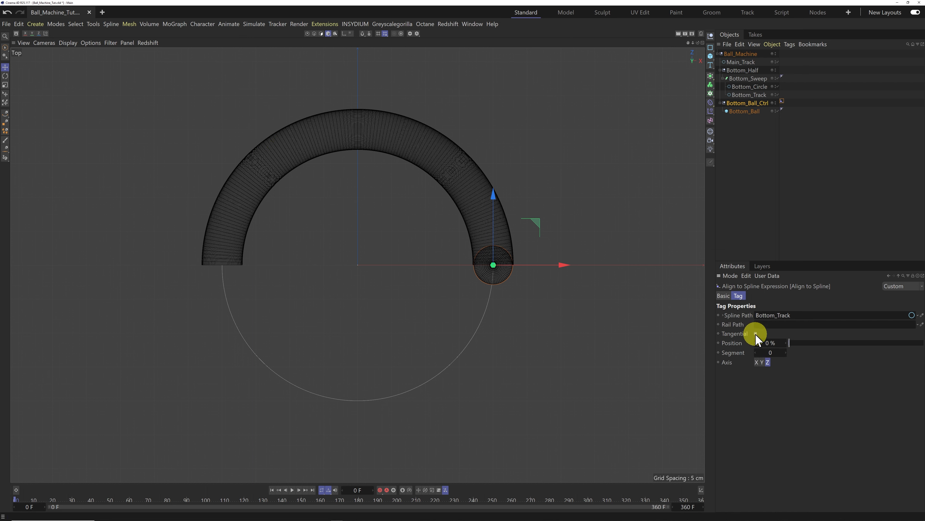
mouse_move(793, 344)
mouse_down()
mouse_move(882, 344)
mouse_move(783, 343)
mouse_up()
Examine the ball inside the tube close up in the front view while scrubbing its position along the spline.
click(127, 43)
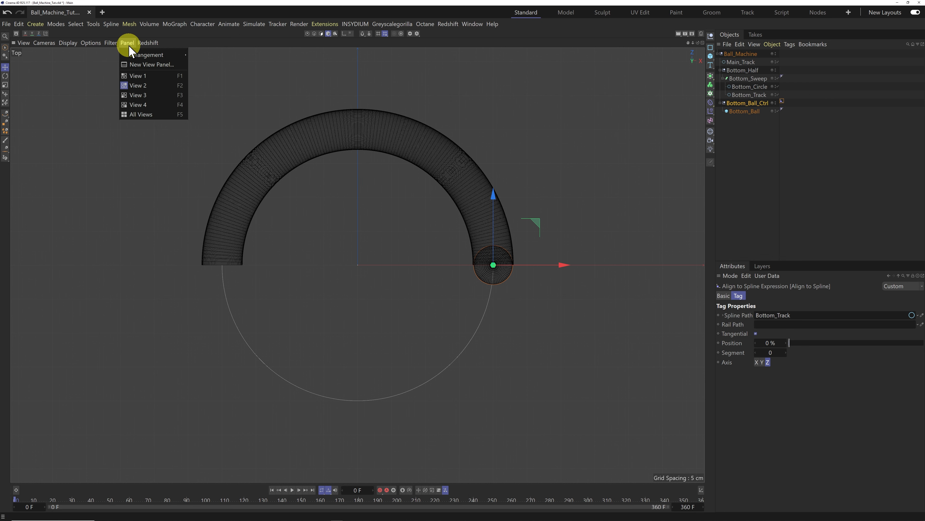
click(137, 76)
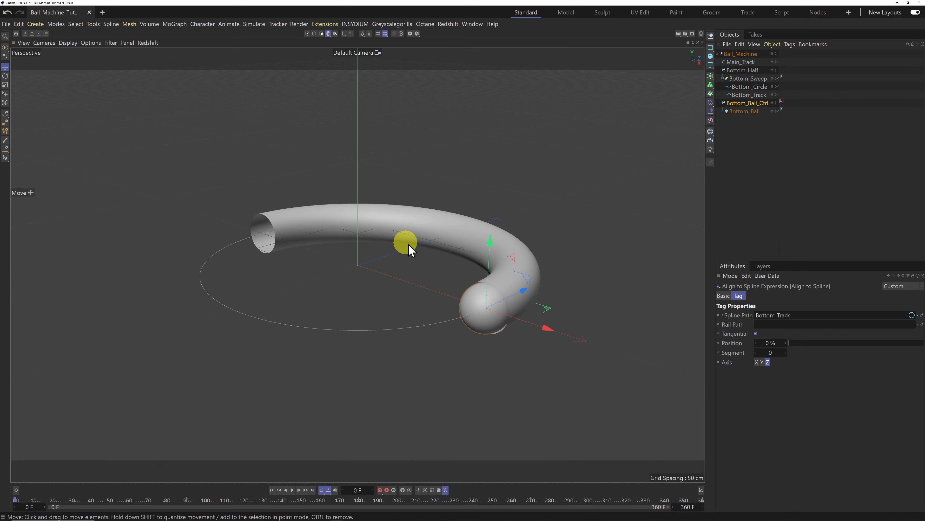
click(128, 42)
click(140, 105)
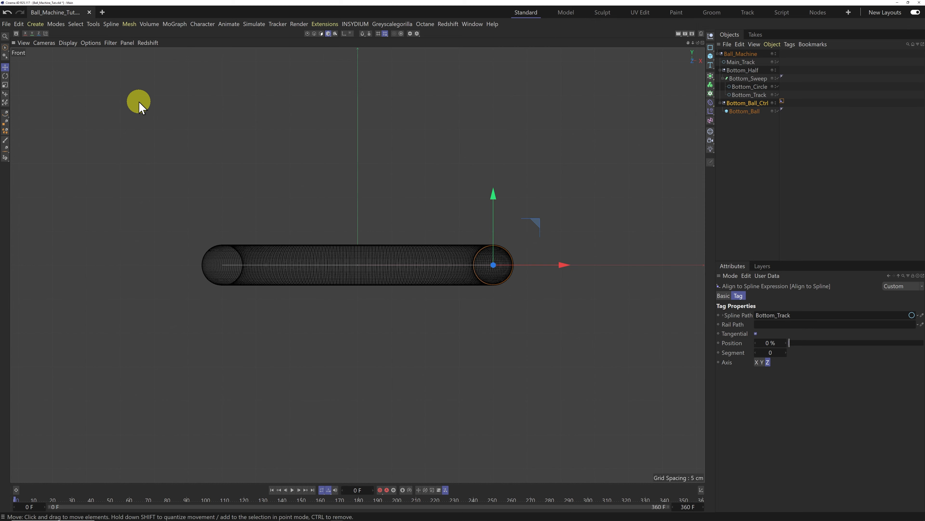
scroll(499, 262, up, 6)
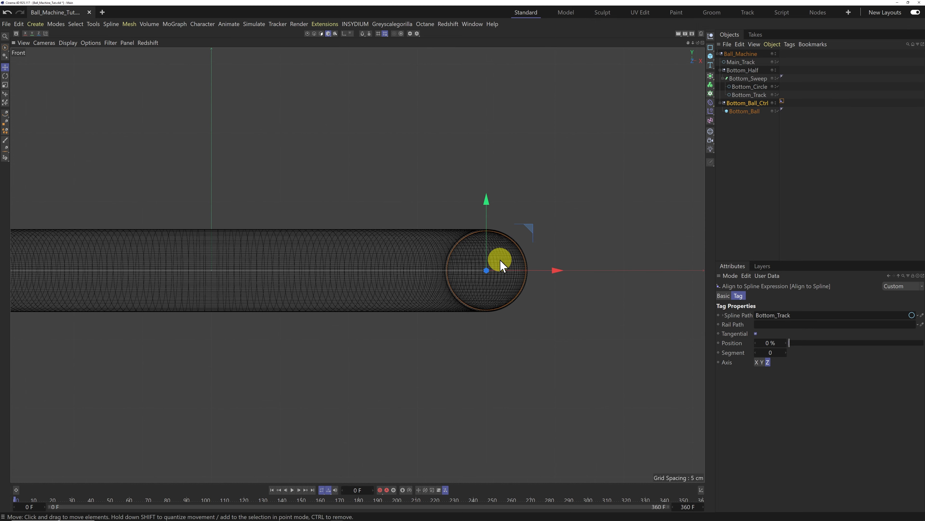
scroll(498, 266, up, 2)
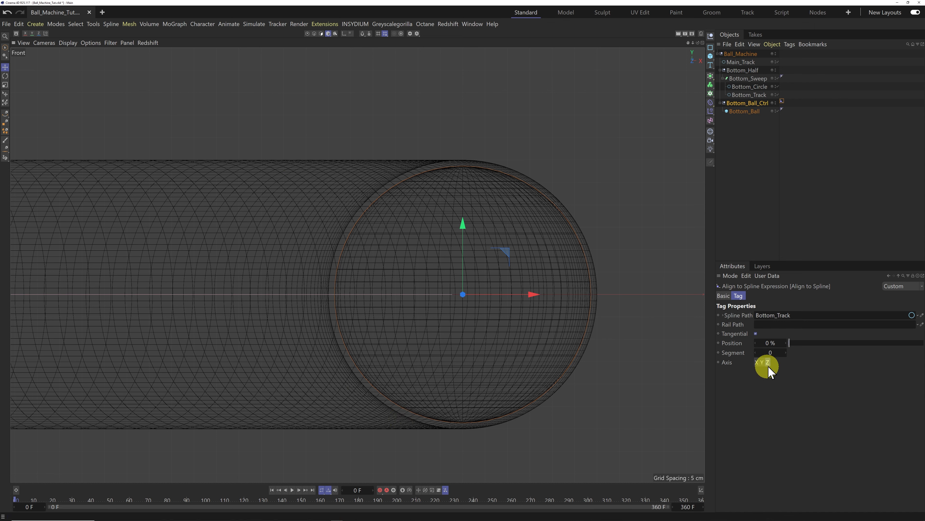
mouse_move(796, 343)
mouse_down()
mouse_move(811, 343)
mouse_move(795, 341)
mouse_move(807, 332)
mouse_move(784, 331)
mouse_up()
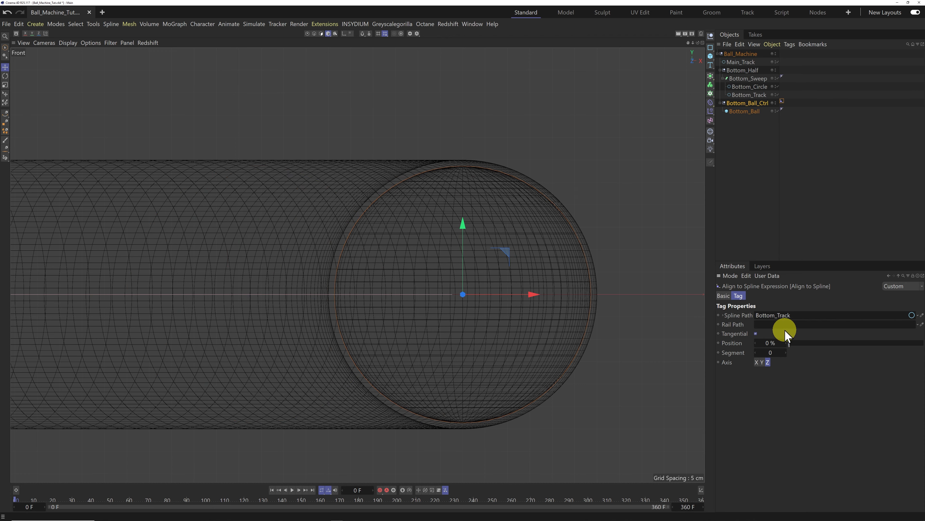
Return to the perspective view and wrap Bottom_Sweep in a Cloth Surface generator as its parent.
click(127, 43)
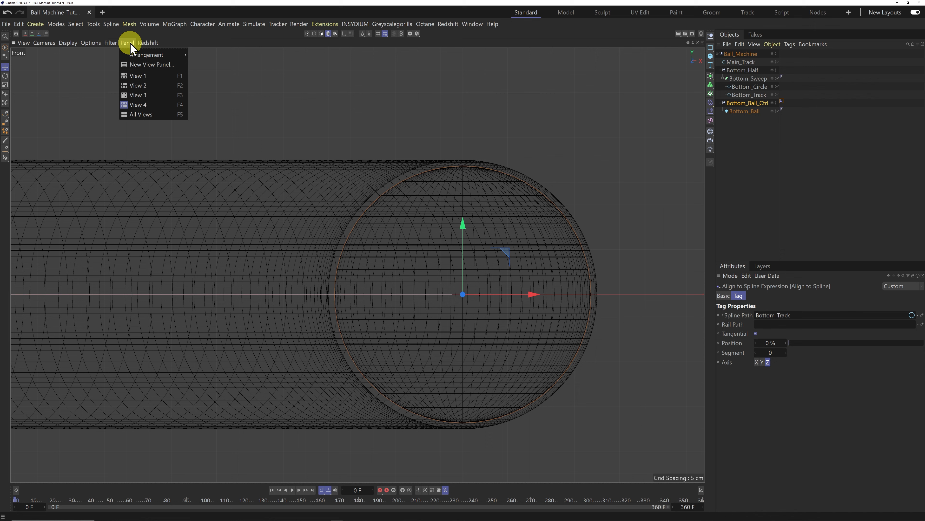
click(138, 76)
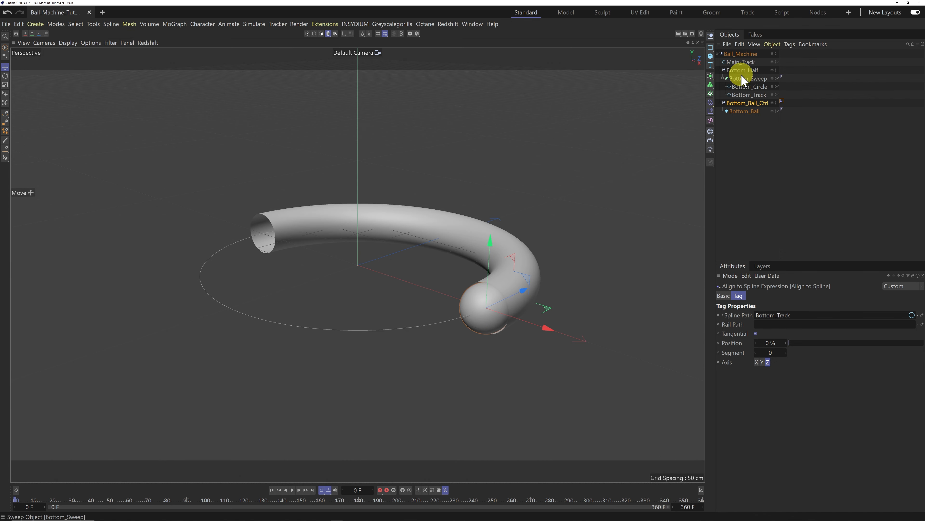
click(751, 79)
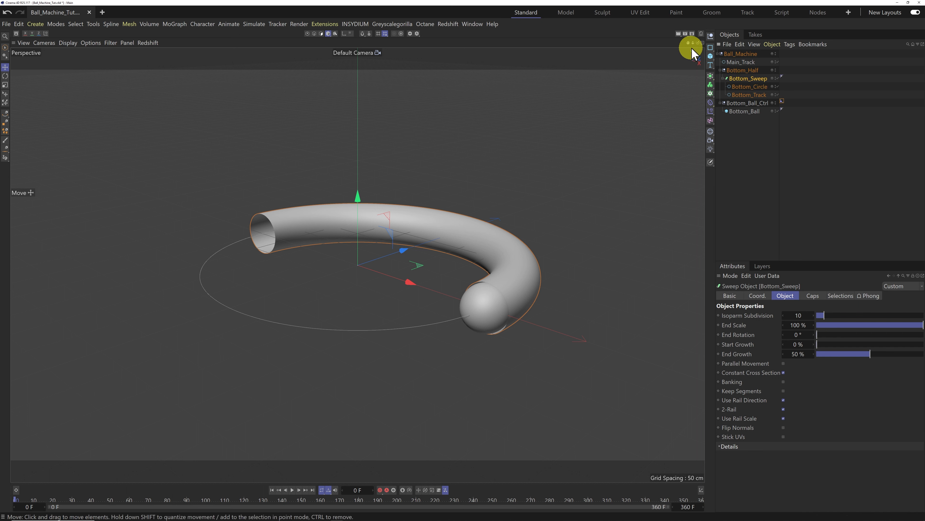
click(711, 81)
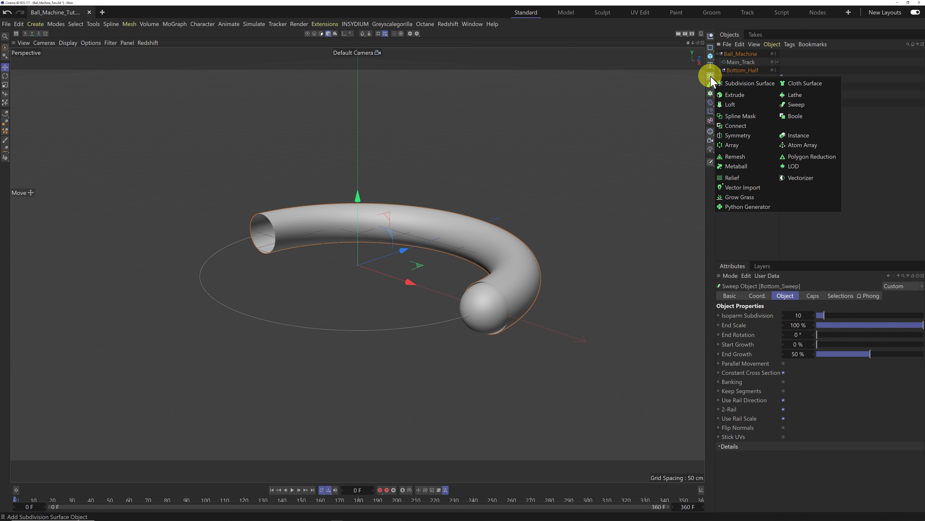
alt+click(802, 84)
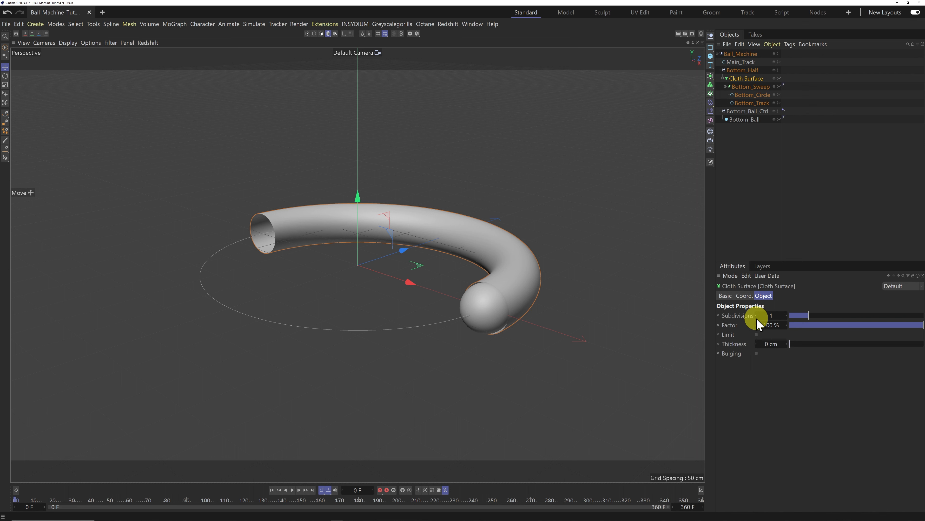
Set the Cloth Surface to 0 subdivisions and 2 cm thickness, and inspect the tube's open end up close.
click(770, 315)
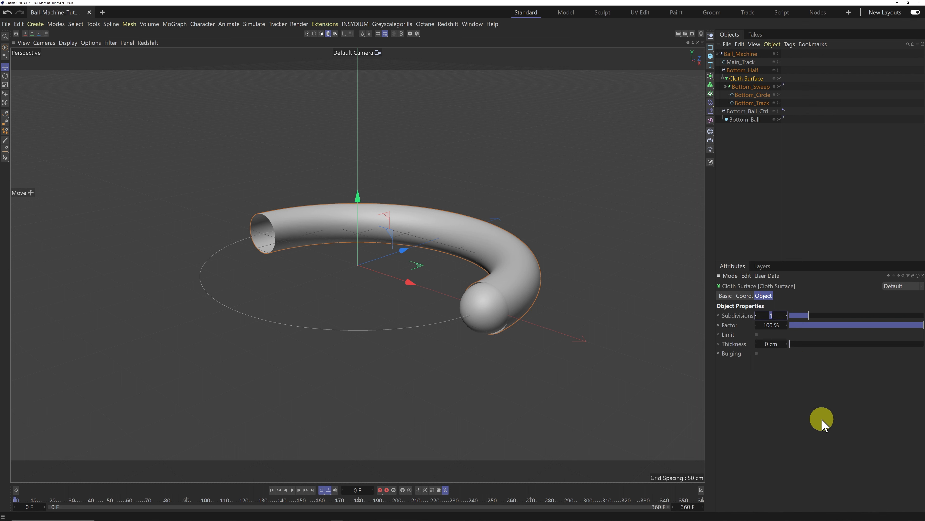
click(771, 344)
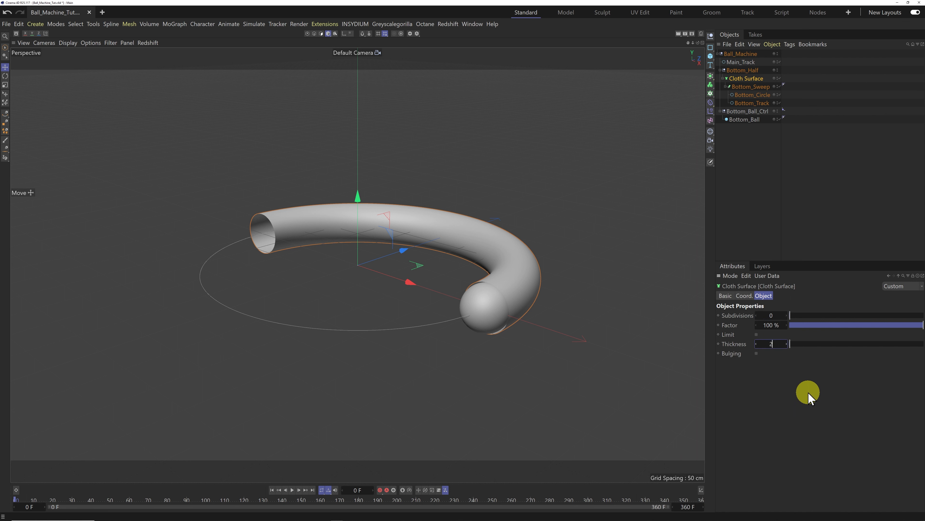
key(Return)
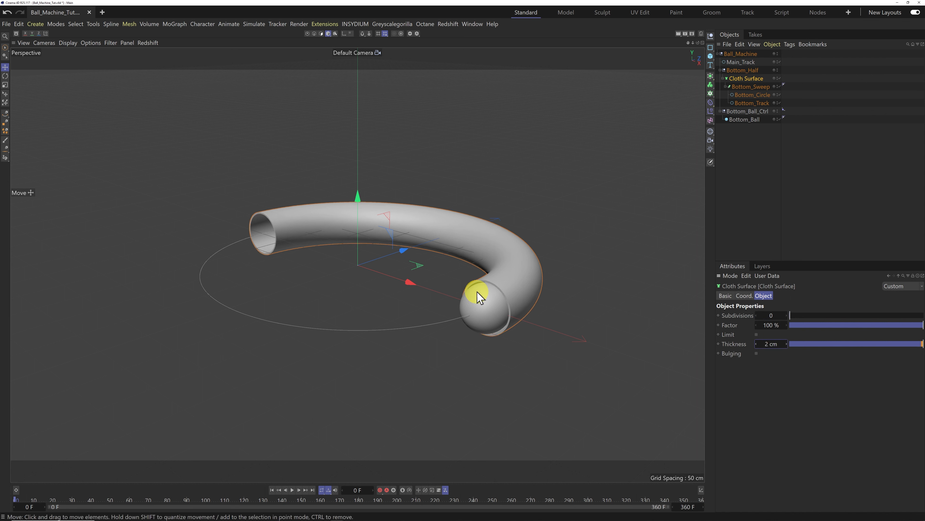
scroll(495, 312, up, 8)
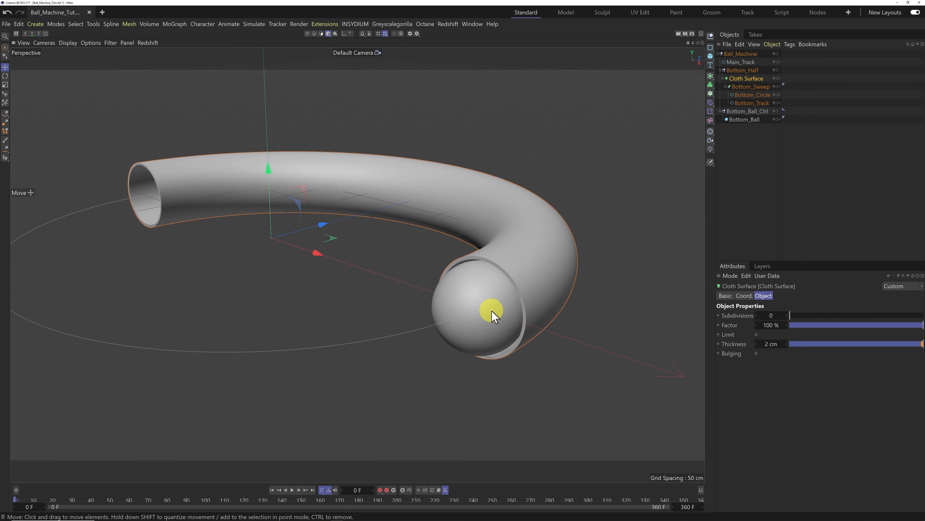
scroll(492, 314, up, 2)
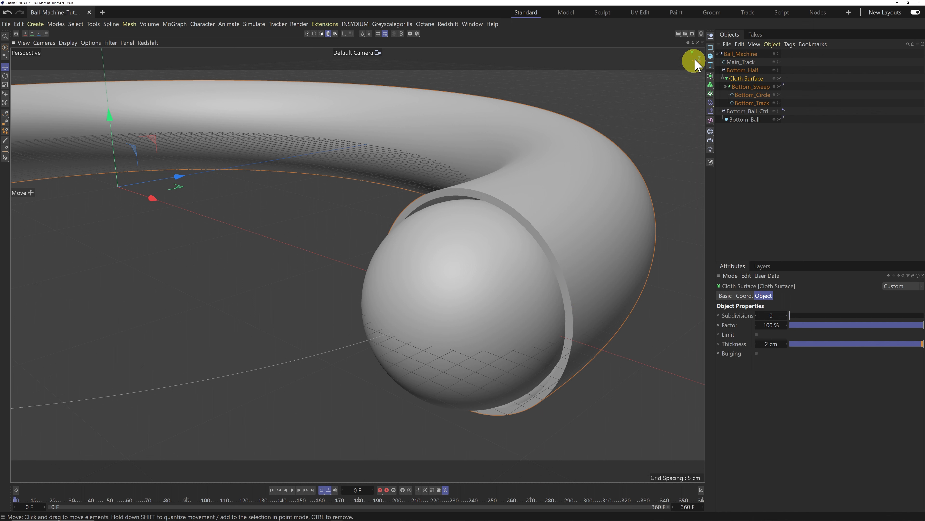
drag(694, 43, 463, 260)
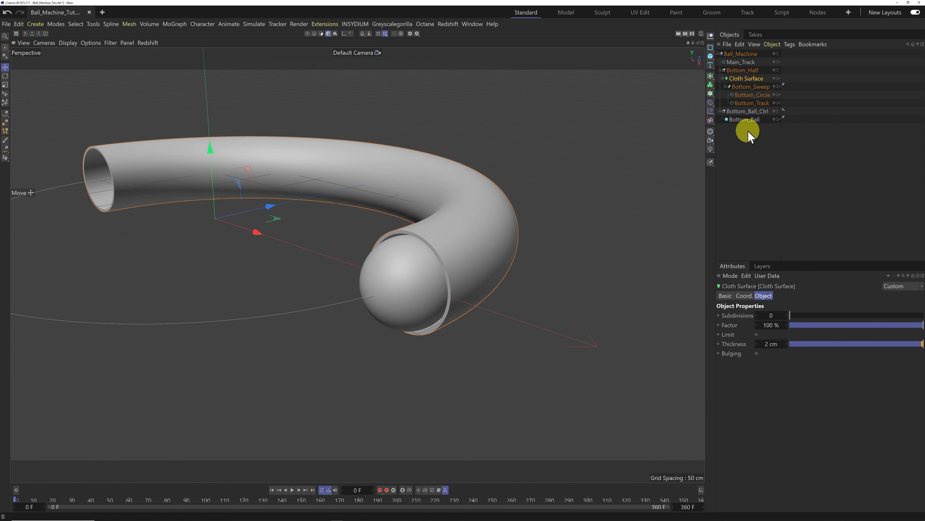
Rename the Cloth Surface as Bottom_Cloth Surface and collapse its hierarchy.
double_click(729, 79)
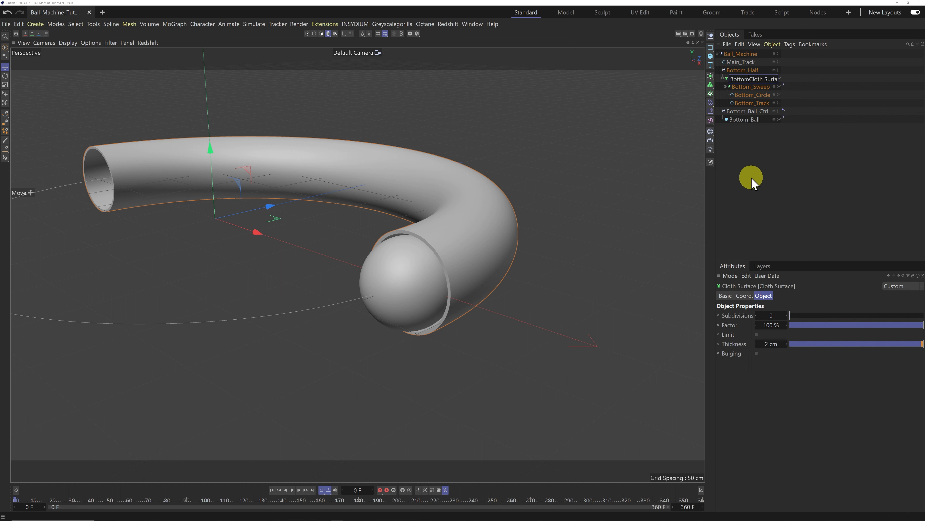
key(Return)
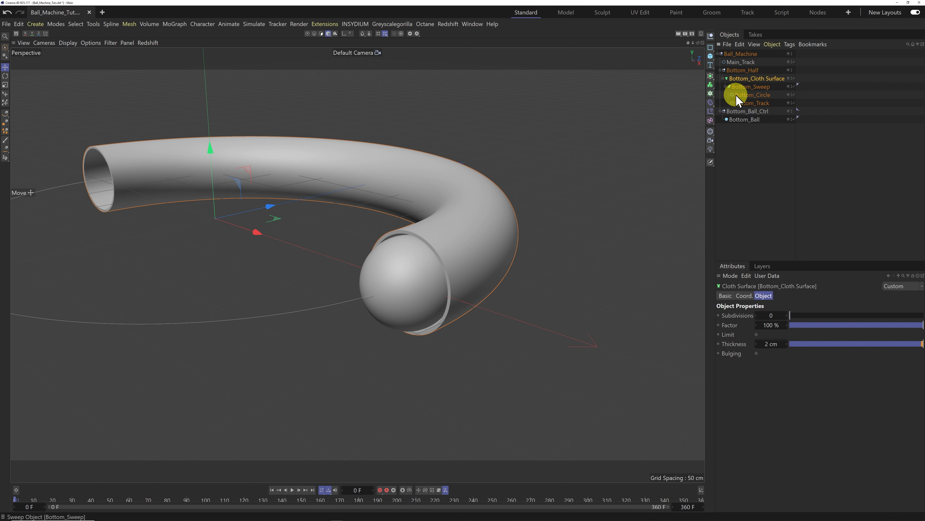
click(722, 78)
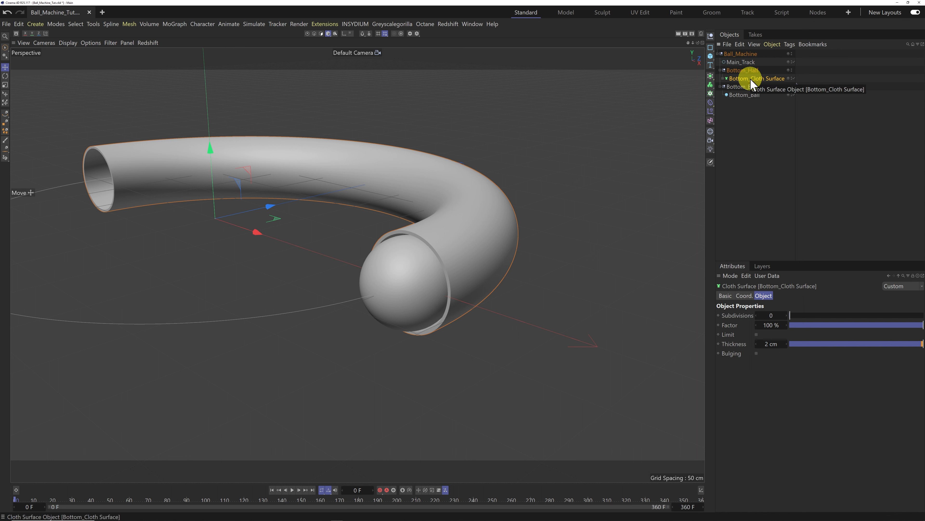
Group Bottom_Cloth Surface under a new null and name the null Bottom_Sweep_Ctrl.
key(alt+g)
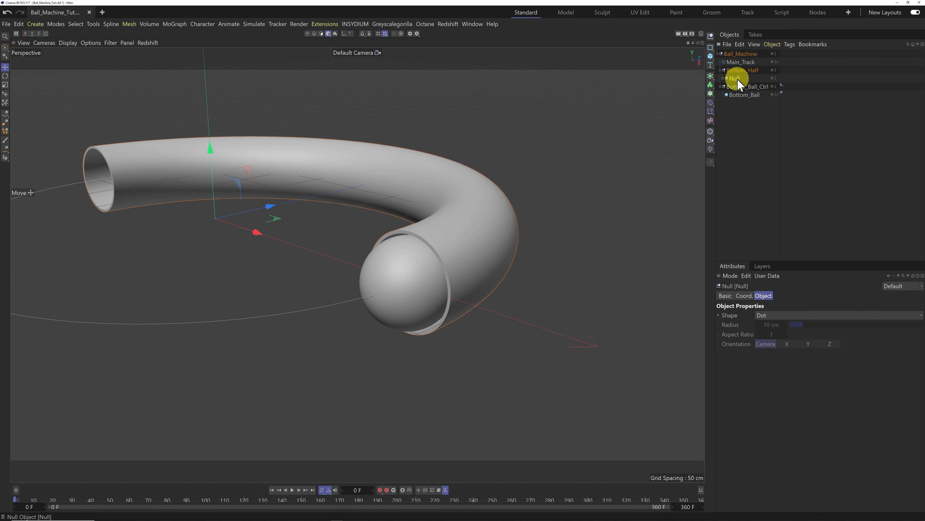
double_click(735, 79)
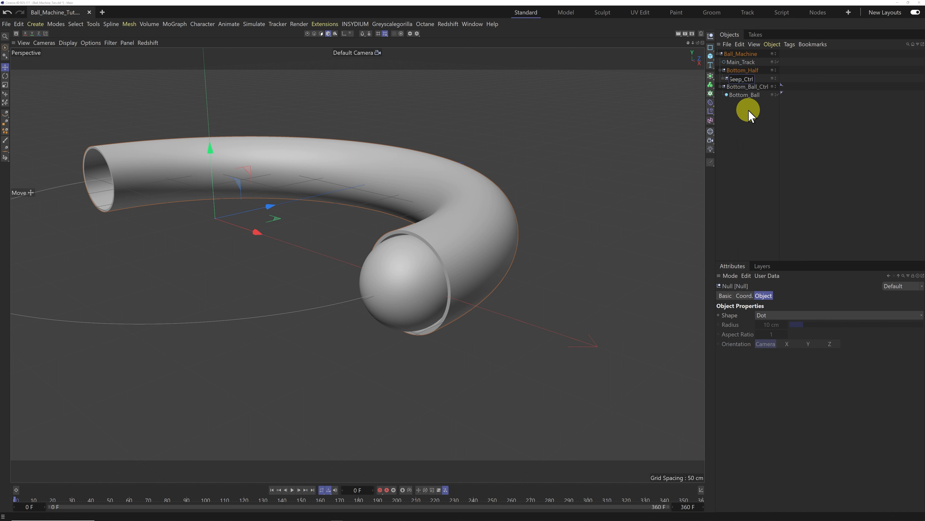
key(Return)
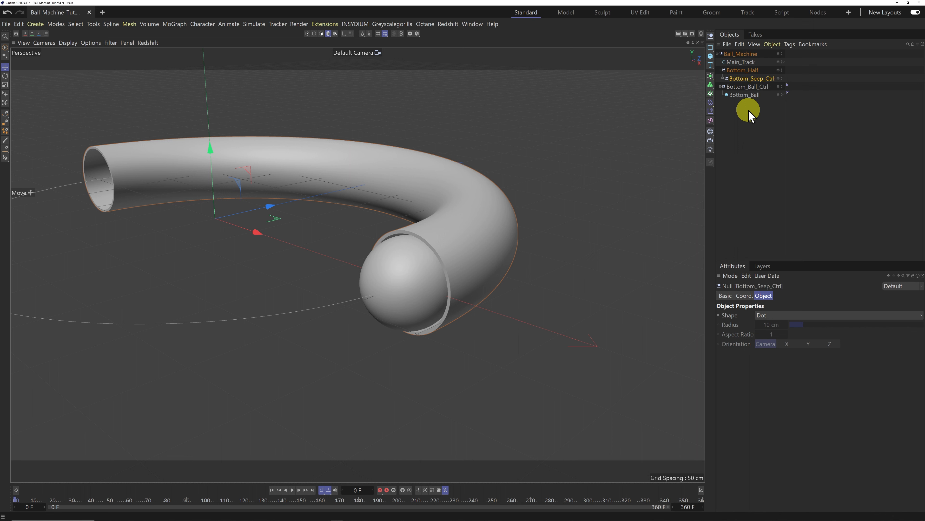
click(723, 78)
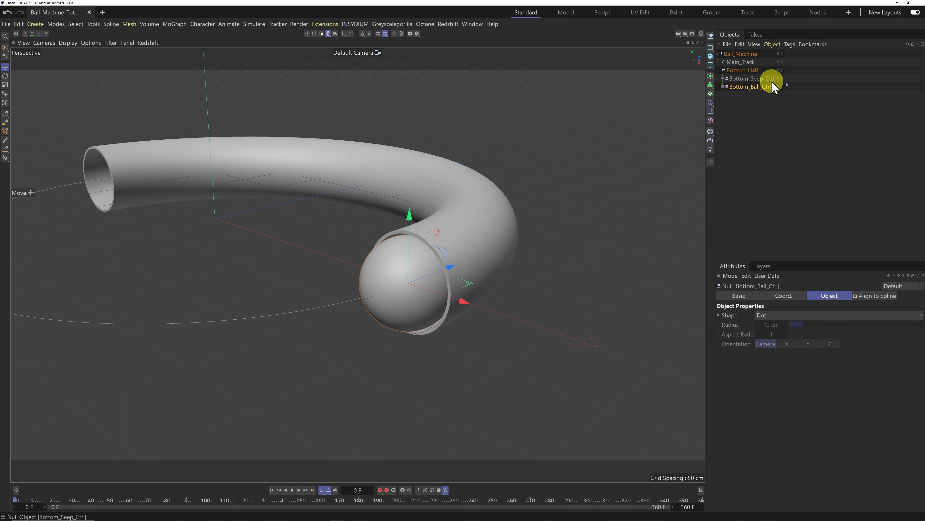
double_click(761, 79)
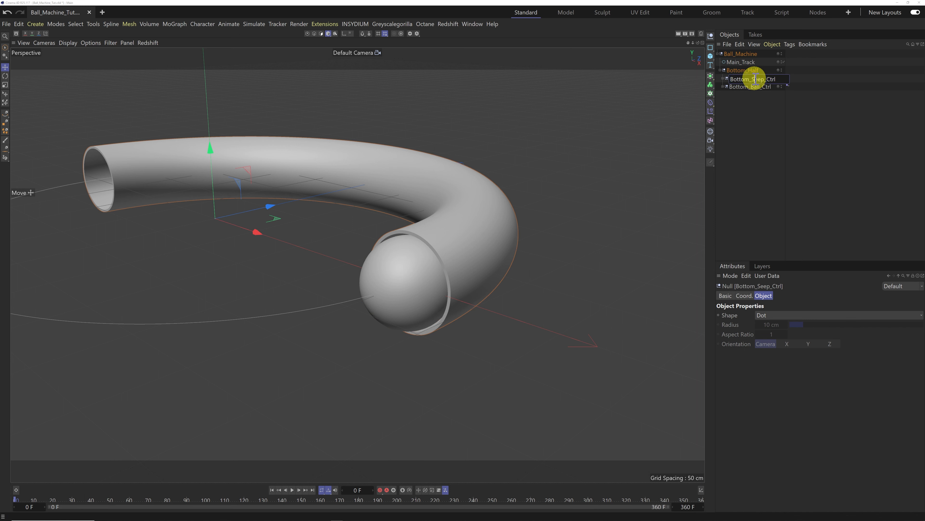
text(w)
key(Return)
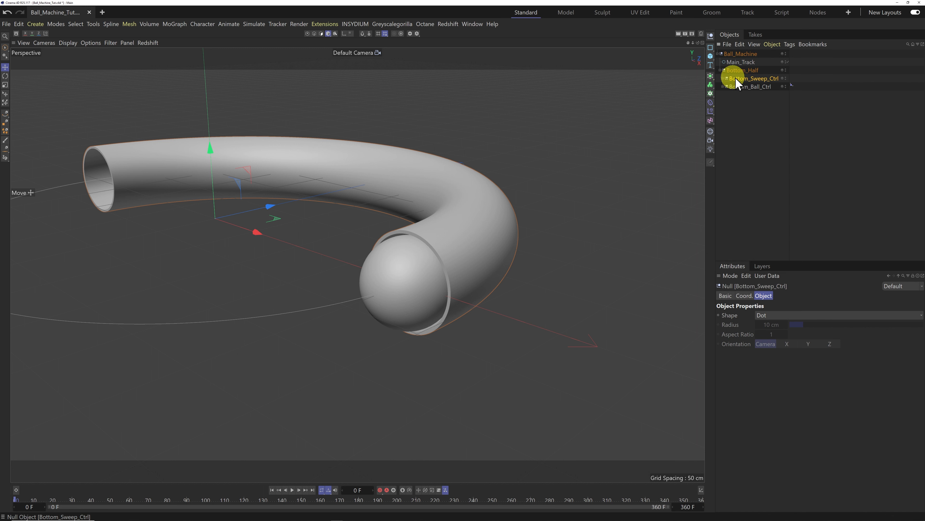
Create a new material for the ball and disable its Reflectance channel.
click(723, 86)
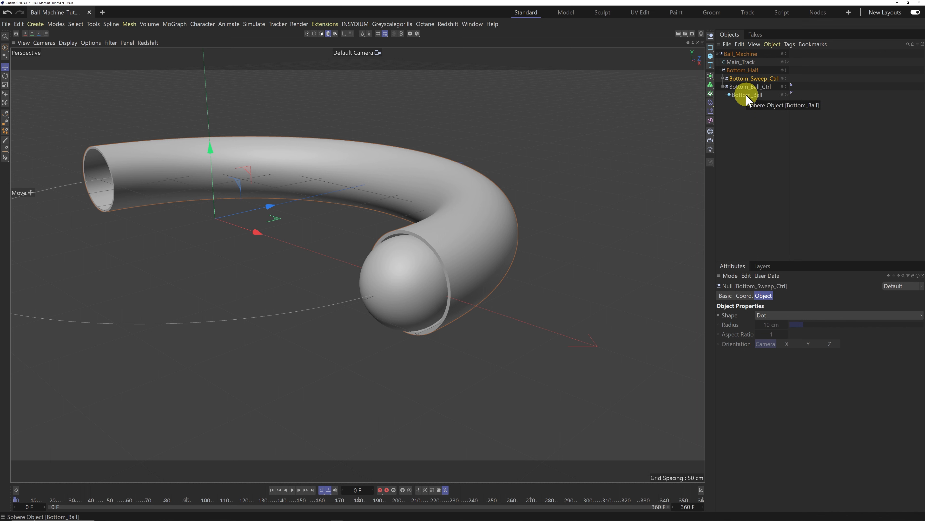
click(702, 36)
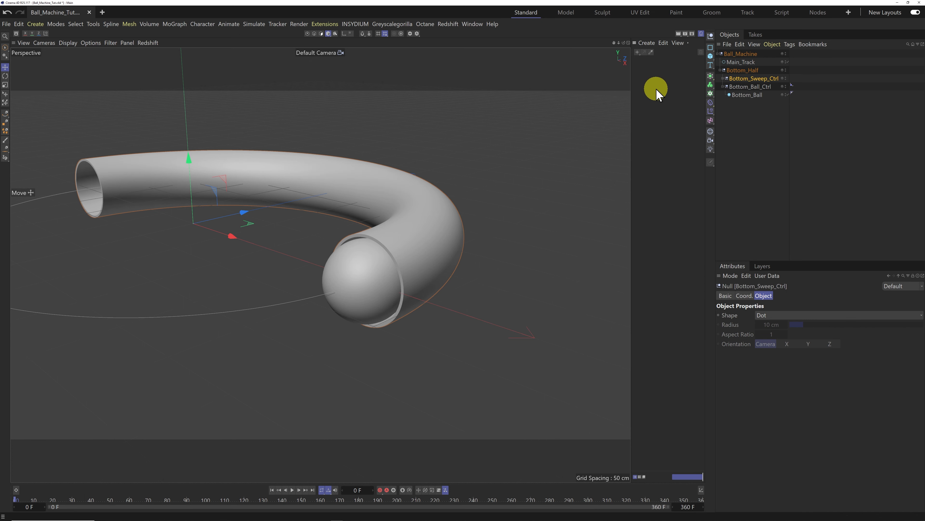
double_click(655, 92)
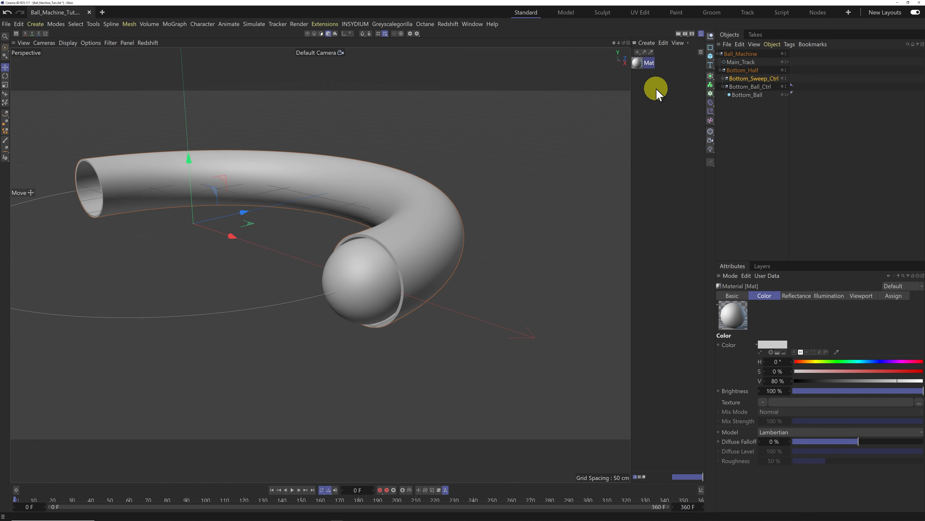
double_click(638, 66)
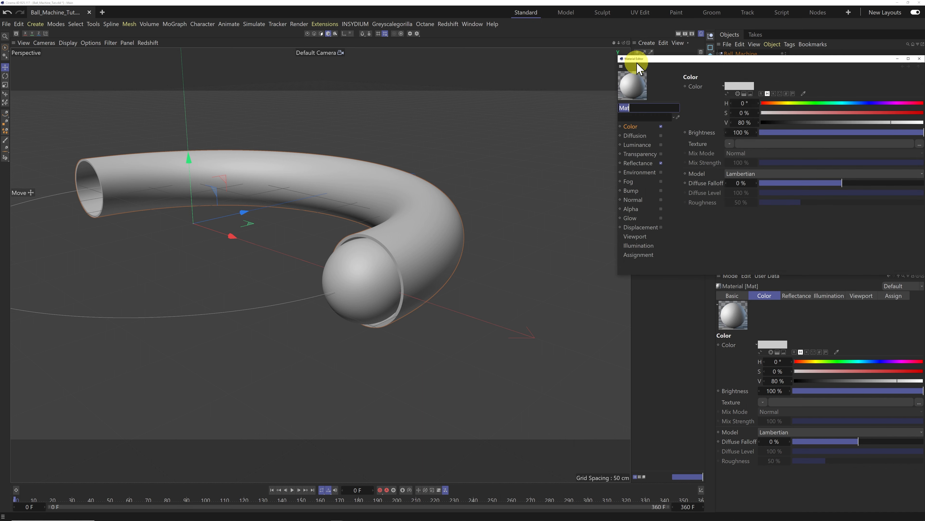
drag(640, 55, 337, 10)
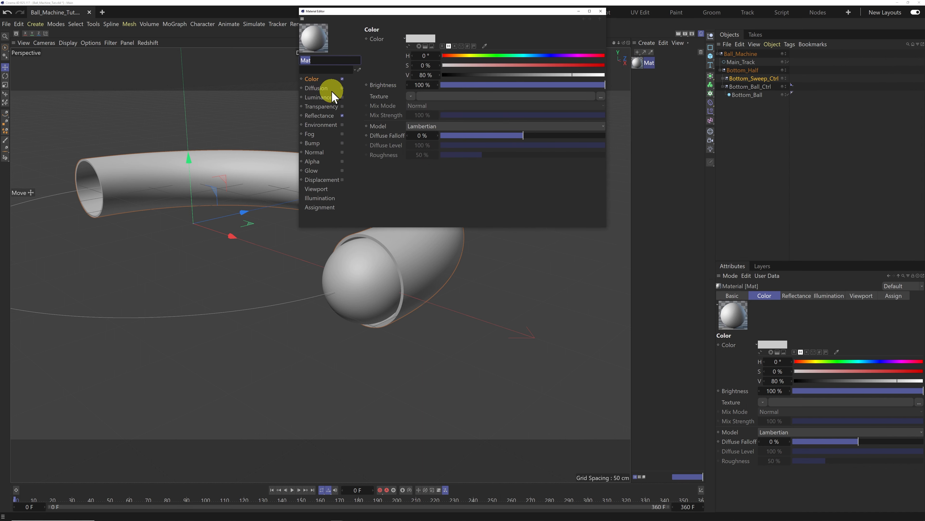
click(342, 116)
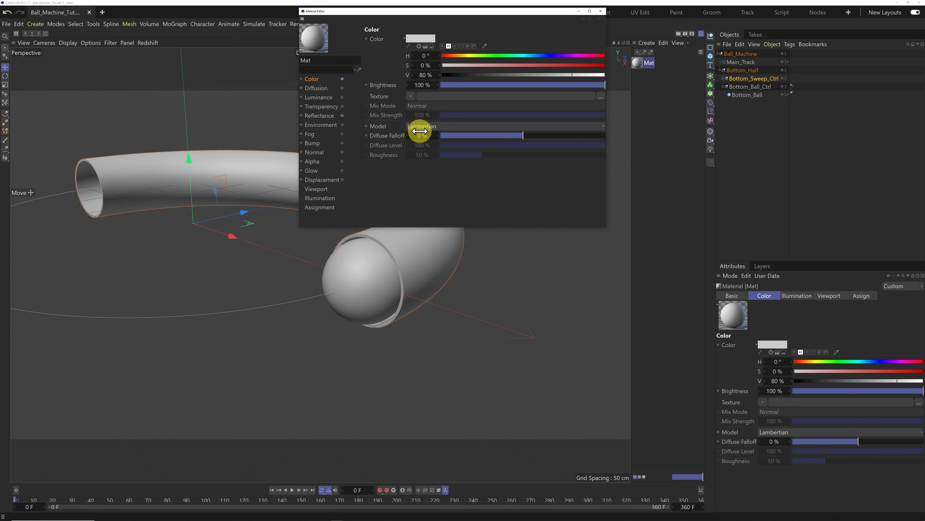
Load a Checkerboard surface shader as the texture of the material's Color channel.
click(411, 96)
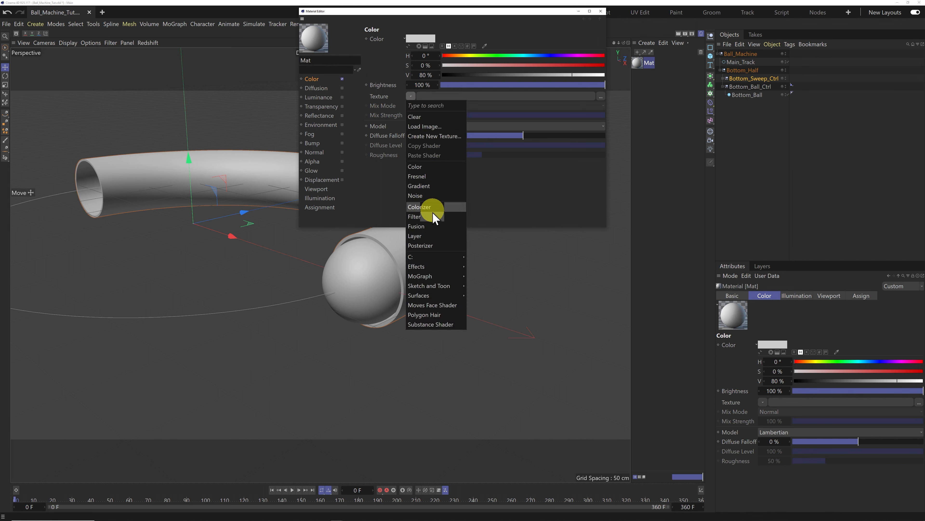
mouse_move(439, 296)
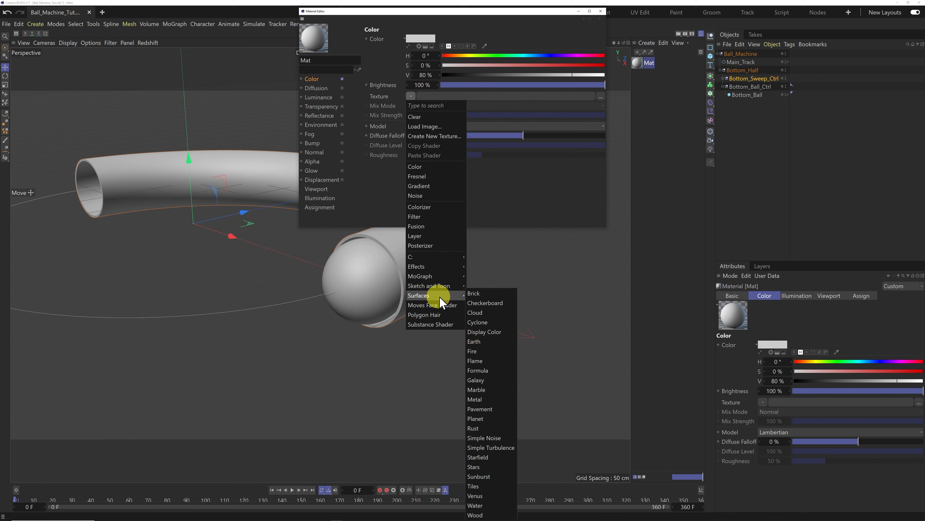
click(490, 303)
Set the Checkerboard shader's U Frequency to 0 and V Frequency to 1, and close the material editor.
click(419, 115)
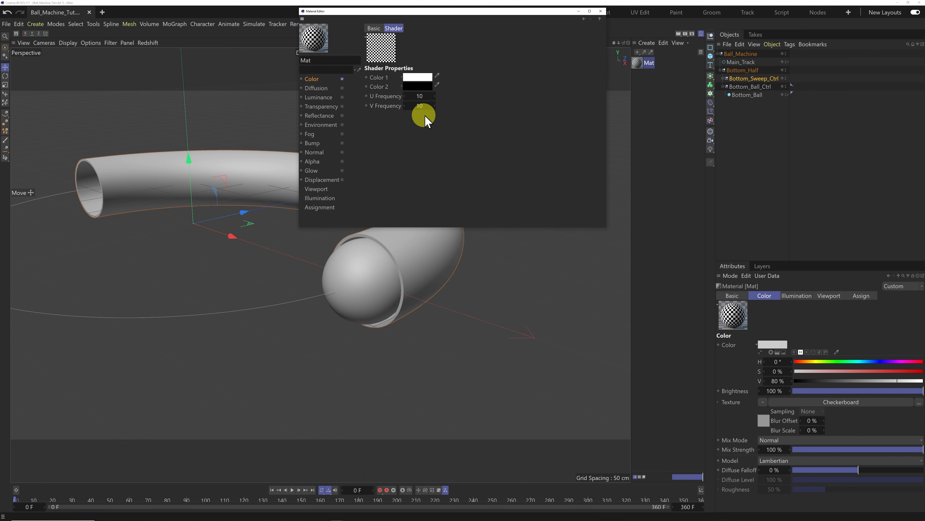
click(382, 49)
click(419, 95)
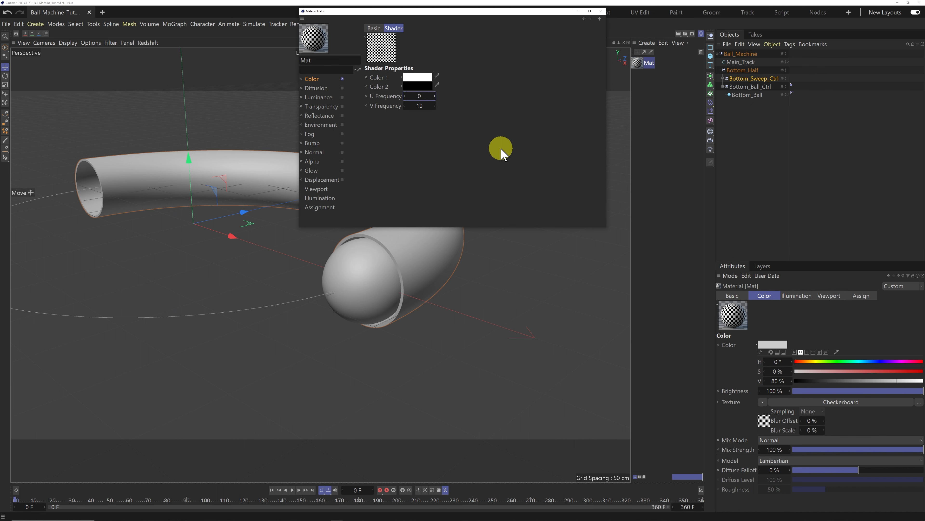
click(420, 106)
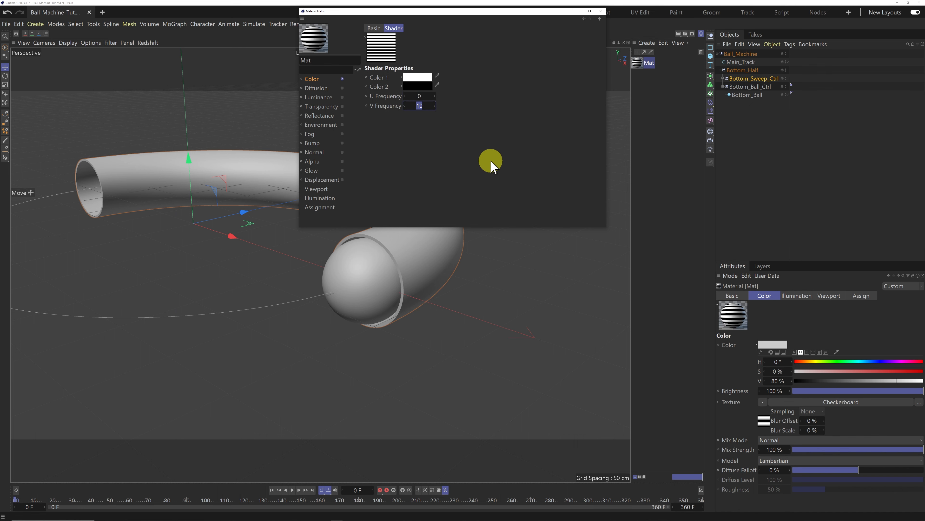
key(Return)
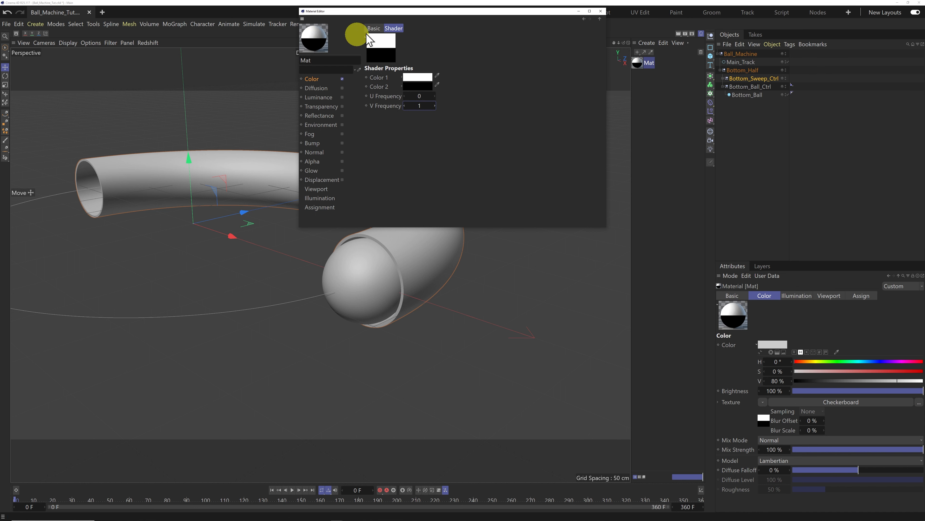
click(600, 12)
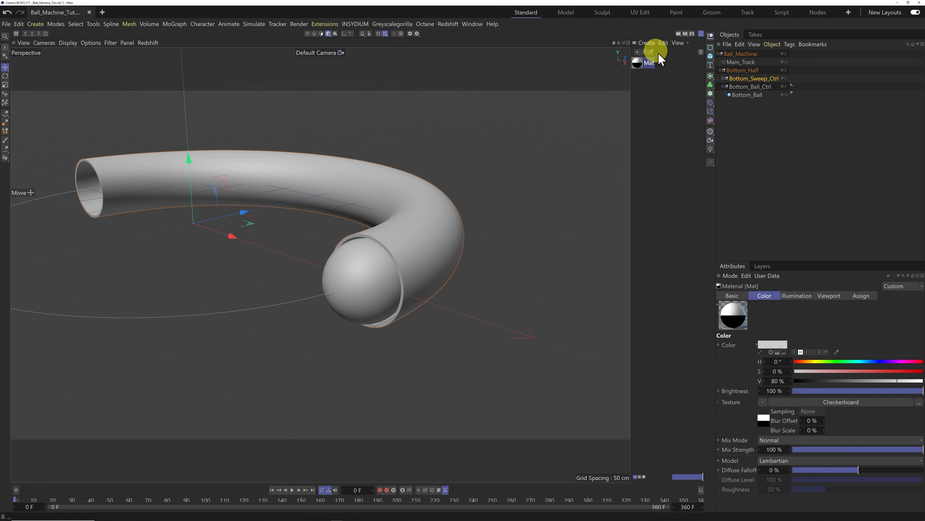
Apply the black-and-white material to Bottom_Ball and expand the Bottom_Sweep_Ctrl hierarchy.
drag(641, 63, 751, 97)
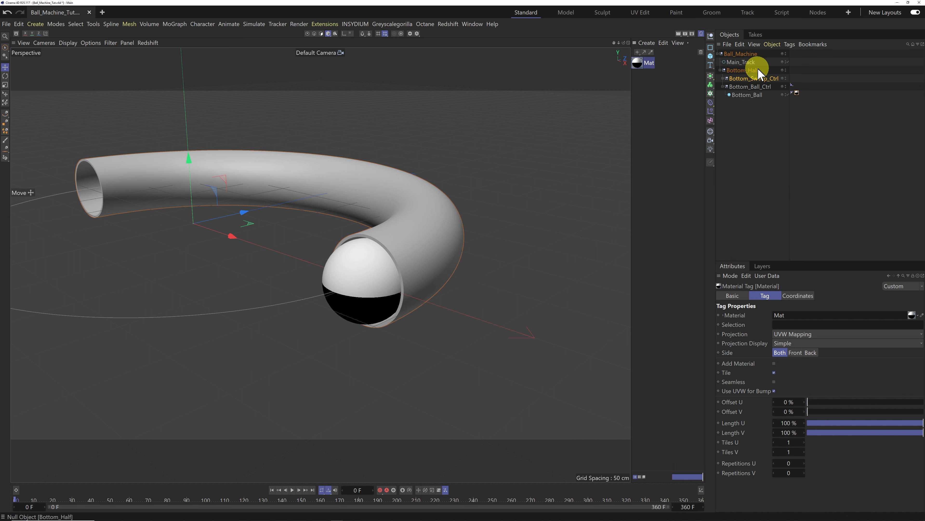
click(723, 78)
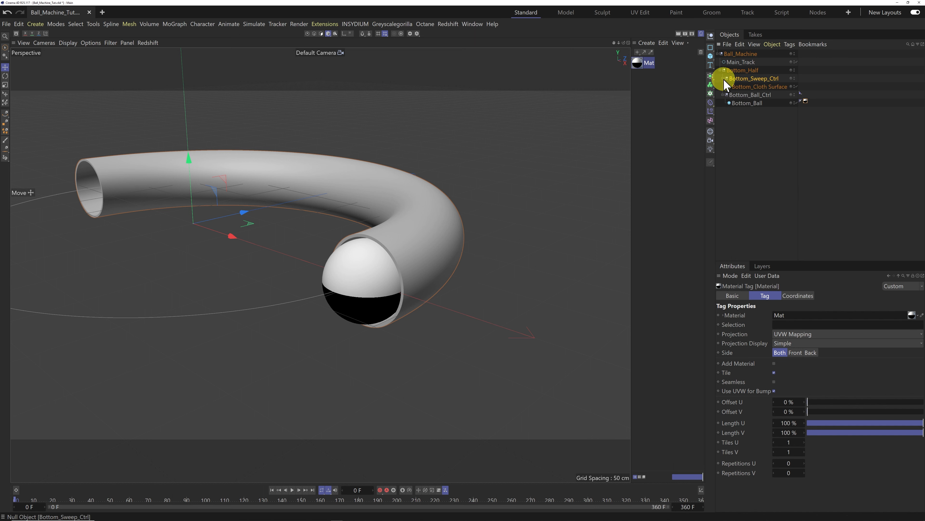
Enable X-Ray for the Bottom_Cloth Surface object.
click(747, 87)
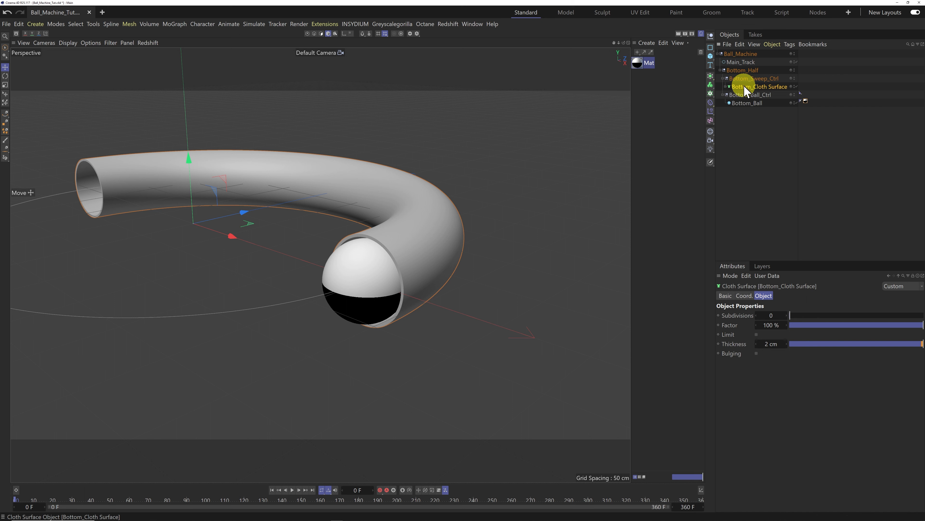
click(725, 296)
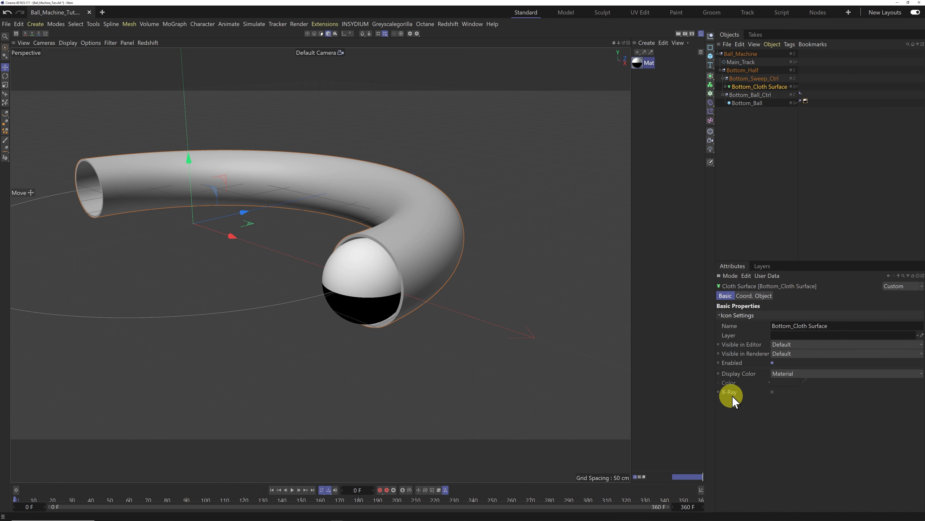
click(772, 391)
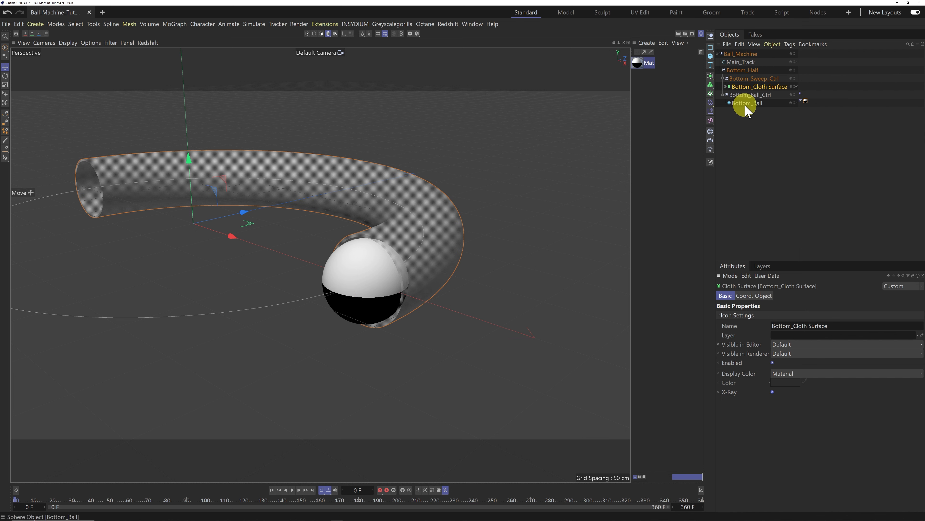
Keyframe the Position of Bottom_Ball_Ctrl's Align to Spline tag at 0% on frame 0 and 100% on frame 360.
click(743, 95)
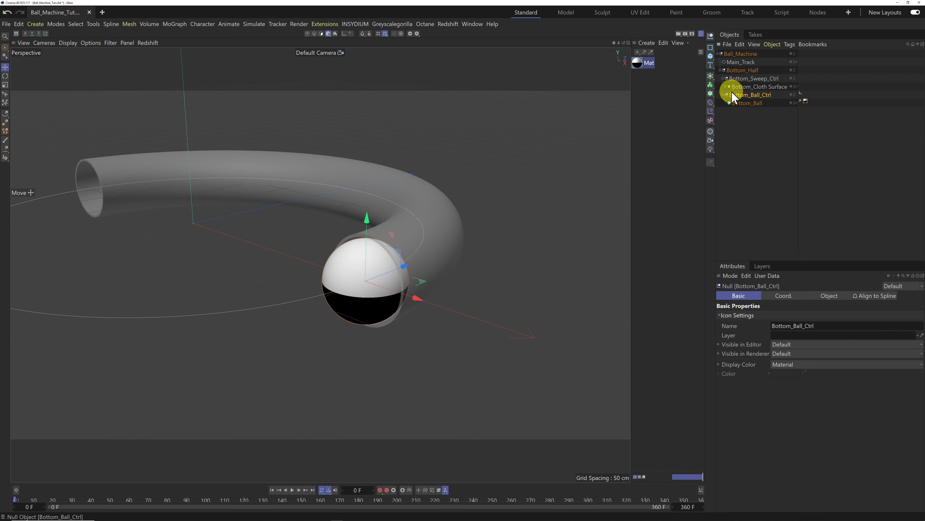
click(800, 93)
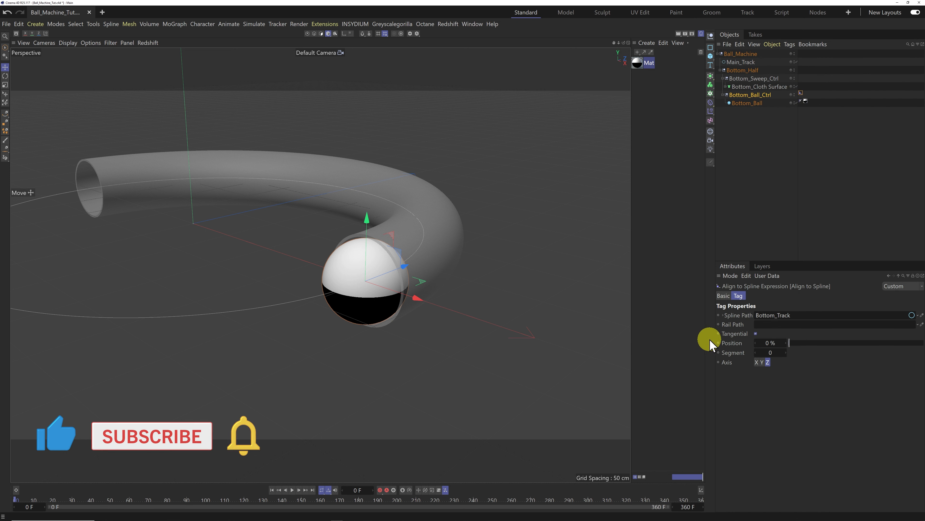
click(719, 343)
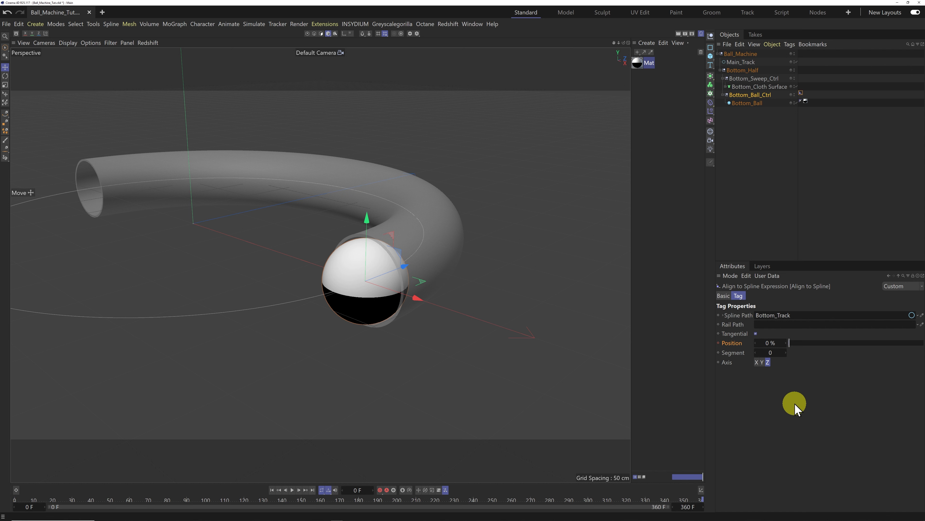
click(770, 343)
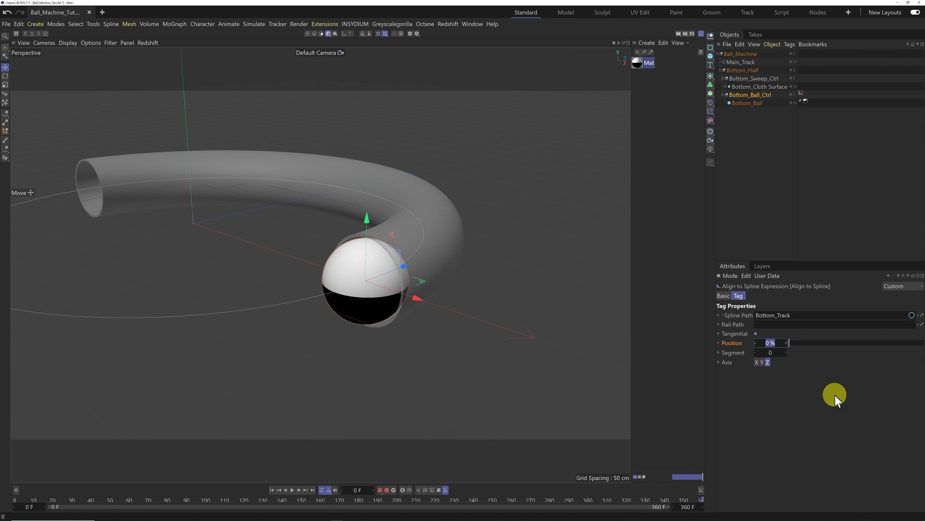
text(100)
key(Return)
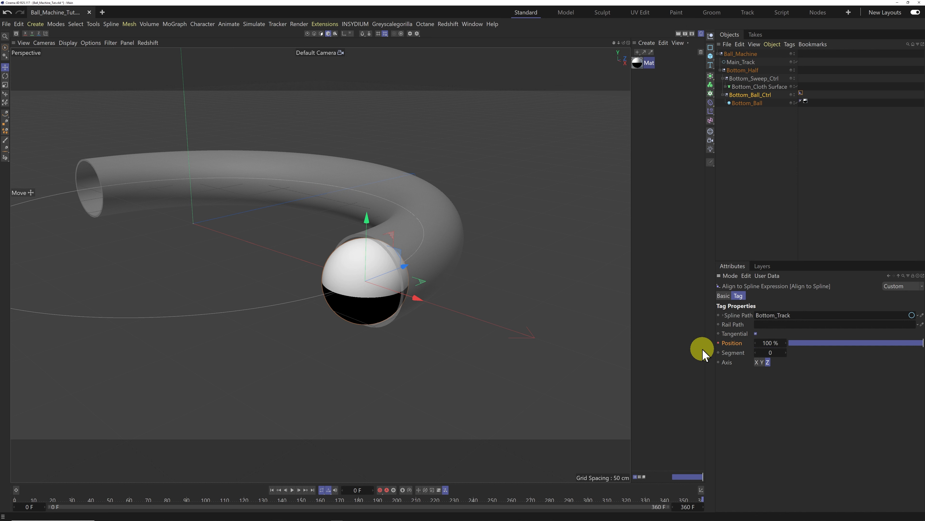
Switch the viewport to the Top view with shaded display and frame the track and ball.
click(122, 46)
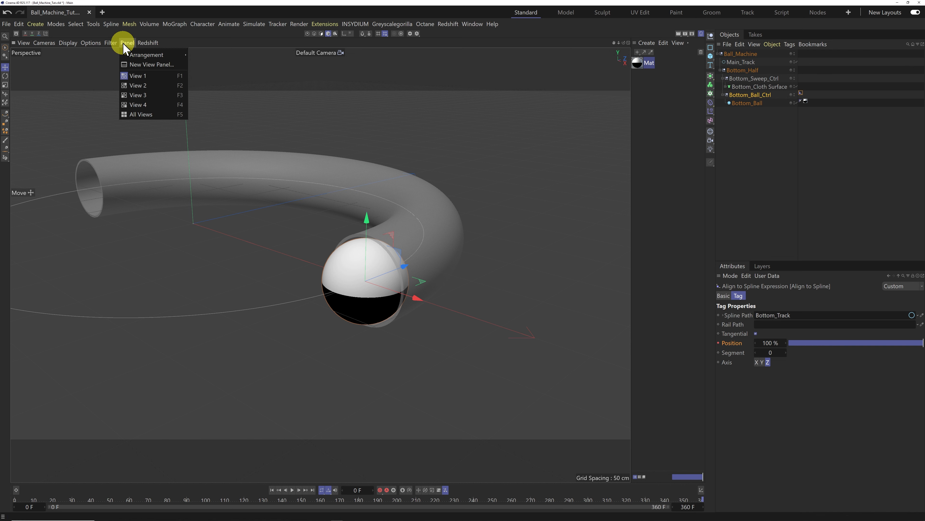
click(148, 84)
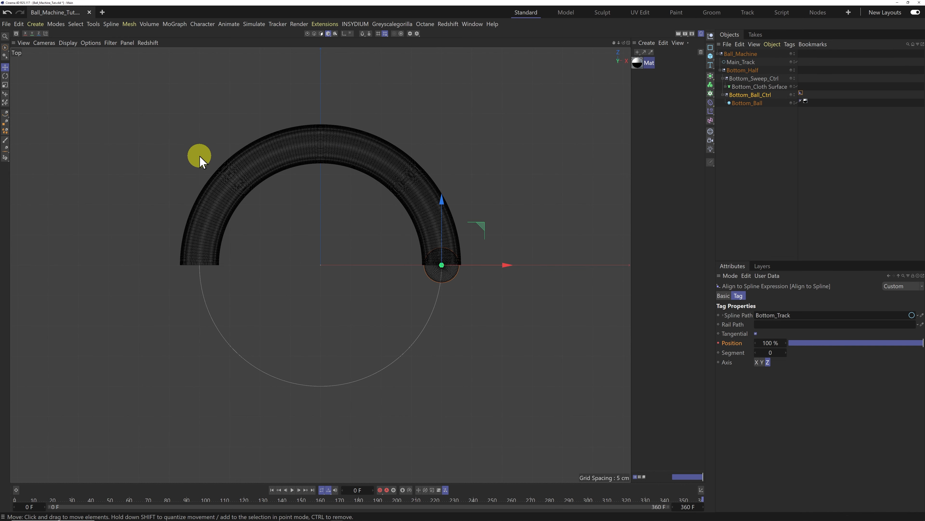
click(68, 43)
click(86, 57)
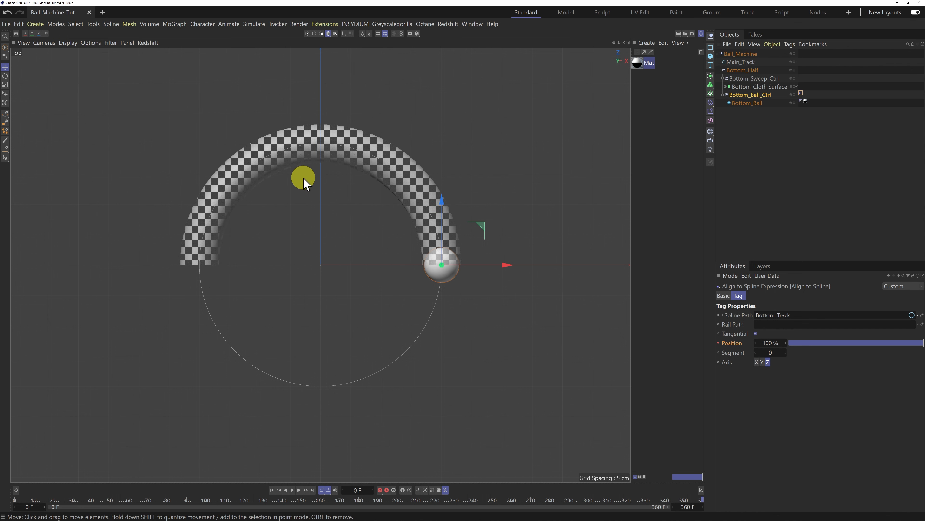
scroll(303, 178, up, 2)
scroll(304, 179, down, 1)
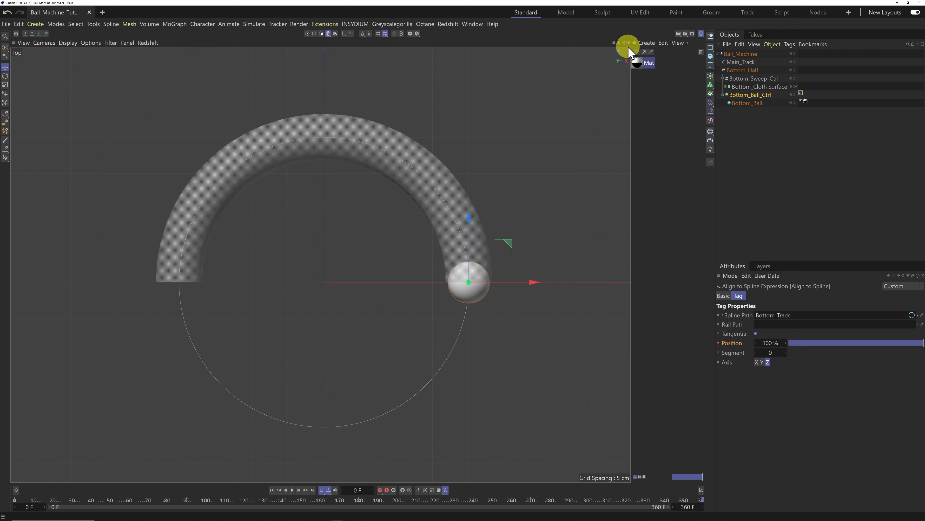
drag(615, 48, 630, 33)
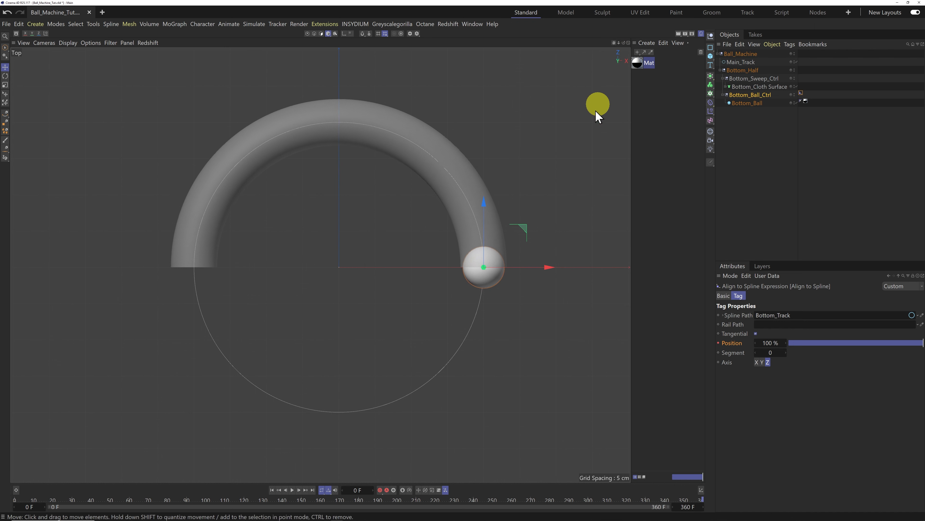
Play the animation from frame 0 to check the ball's movement around the track.
click(272, 490)
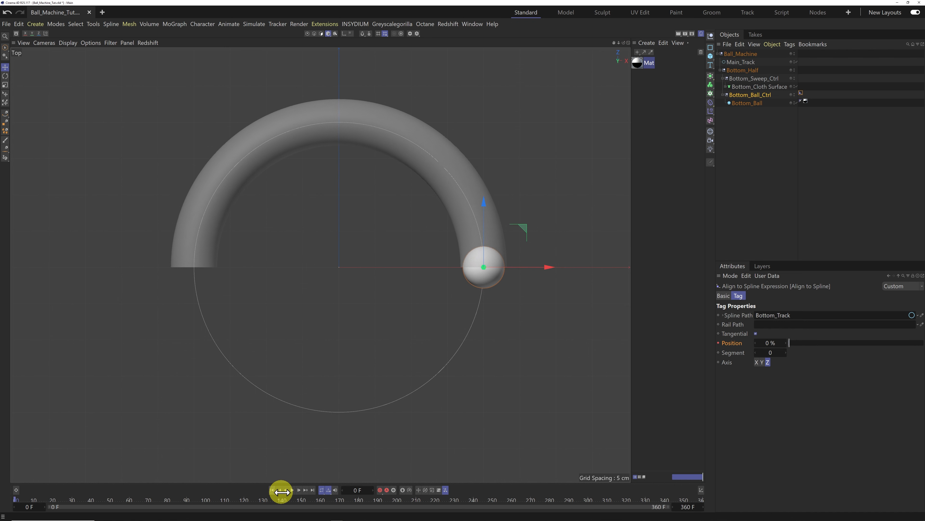
click(292, 490)
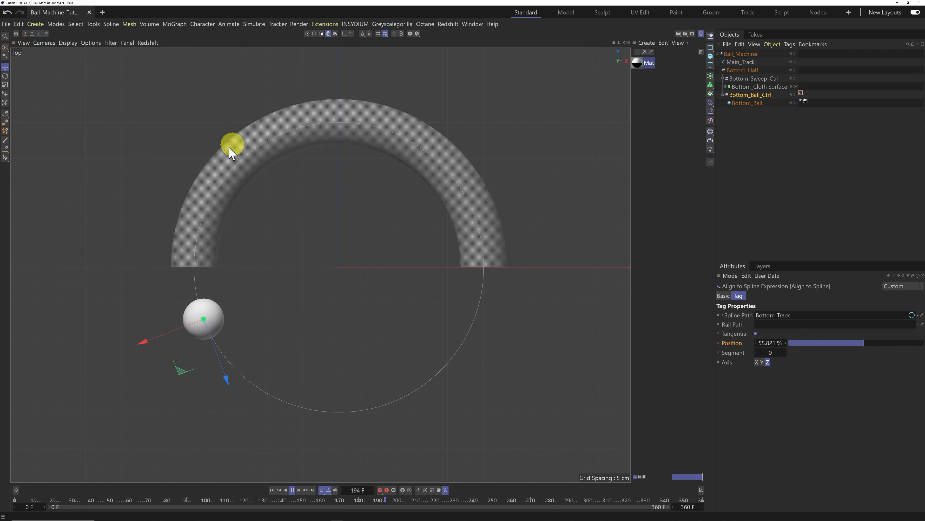
click(292, 490)
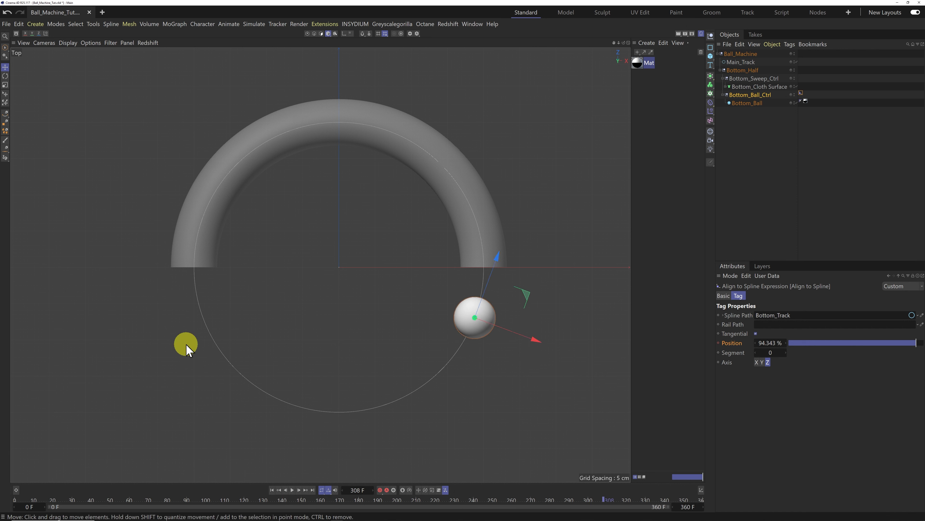
right_click(740, 344)
mouse_move(756, 362)
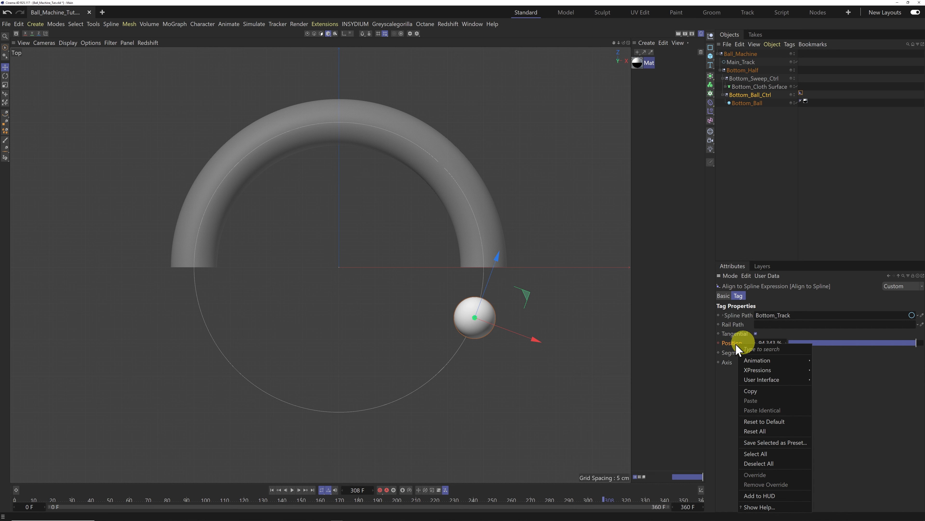
click(731, 387)
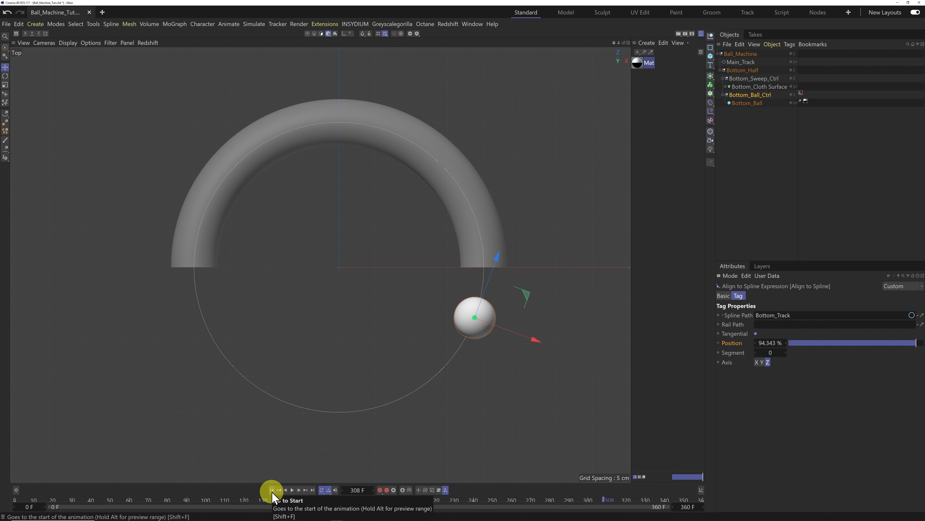
Open the timeline's Dope Sheet, select the Align to Spline Position track and fit frames 0 to 360 in it.
click(16, 489)
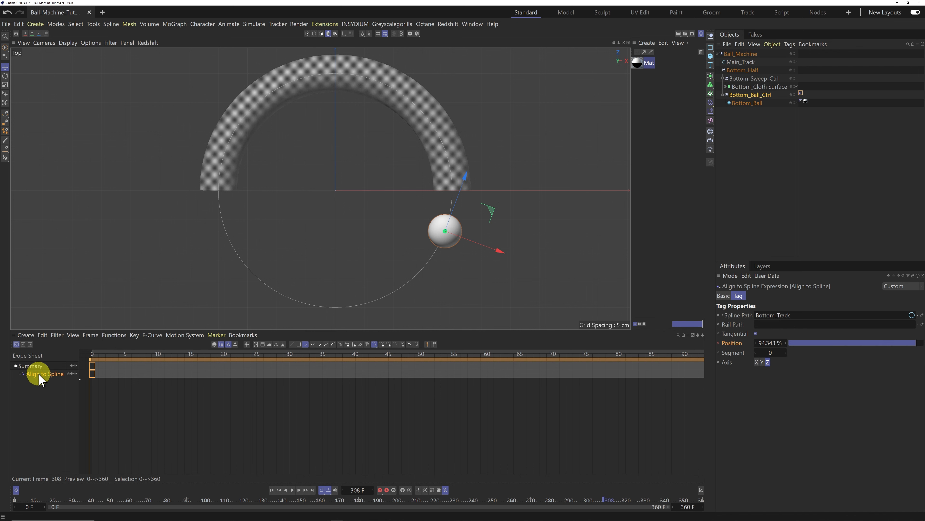
click(63, 376)
key(h)
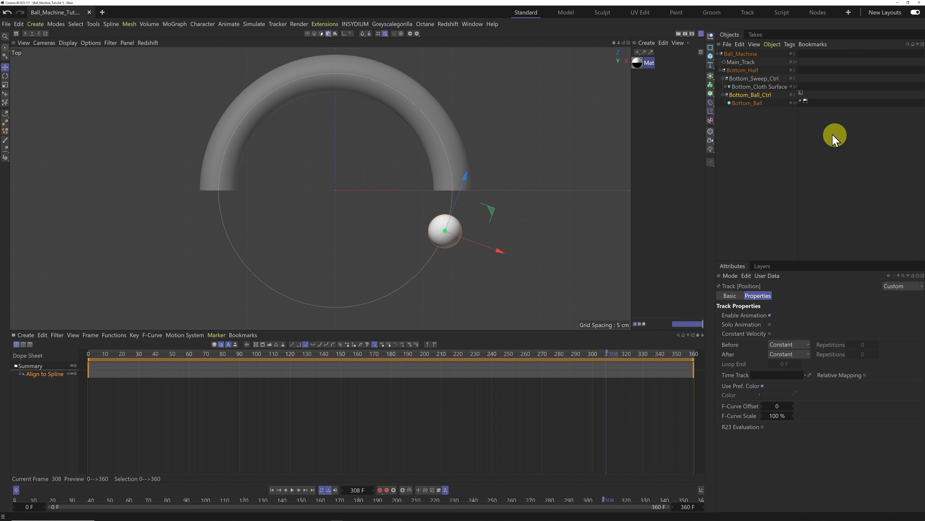
Rename Bottom_Ball_Ctrl's Align to Spline tag as "Bttm_Ball_Ctrl_Align to Spline".
click(800, 94)
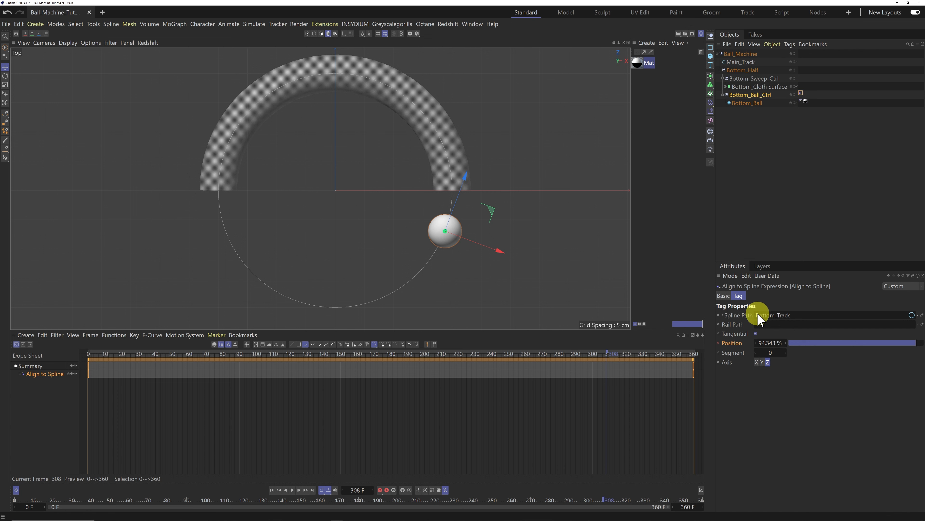
click(723, 295)
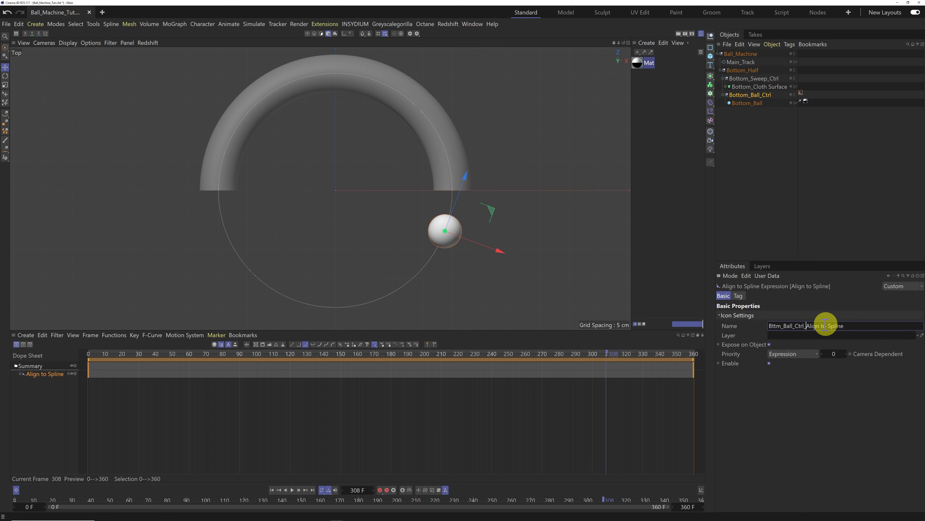
click(809, 421)
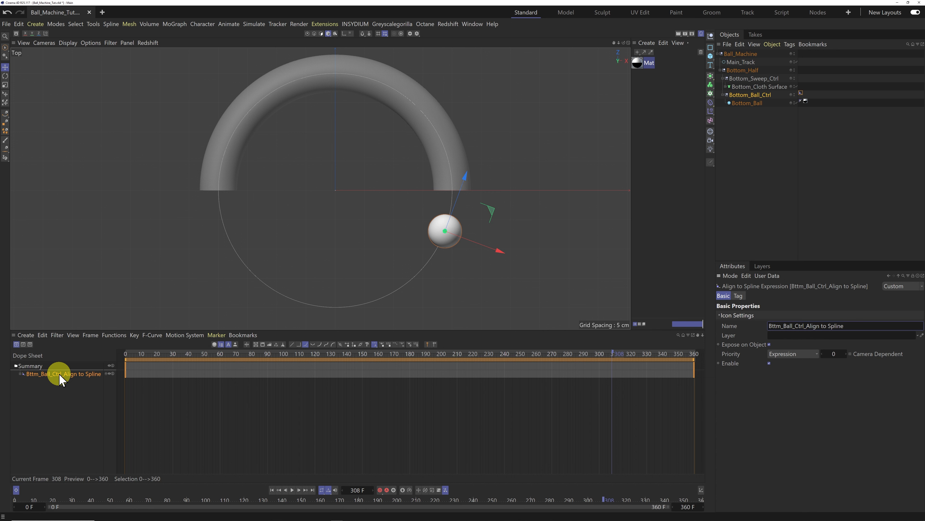
Set the Bttm_Ball_Ctrl_Align to Spline keyframes to linear interpolation and reduce the Dope Sheet's height.
click(66, 376)
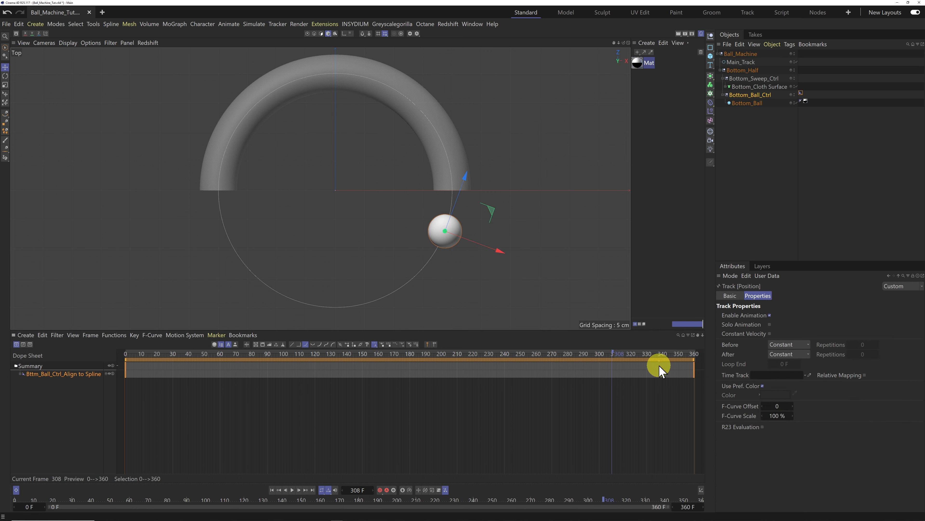
click(292, 344)
click(375, 344)
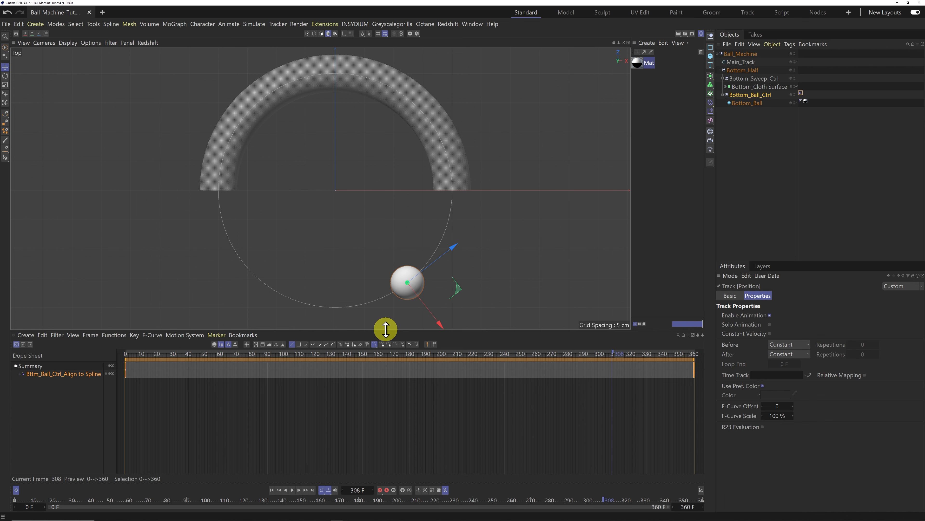
drag(386, 329, 390, 386)
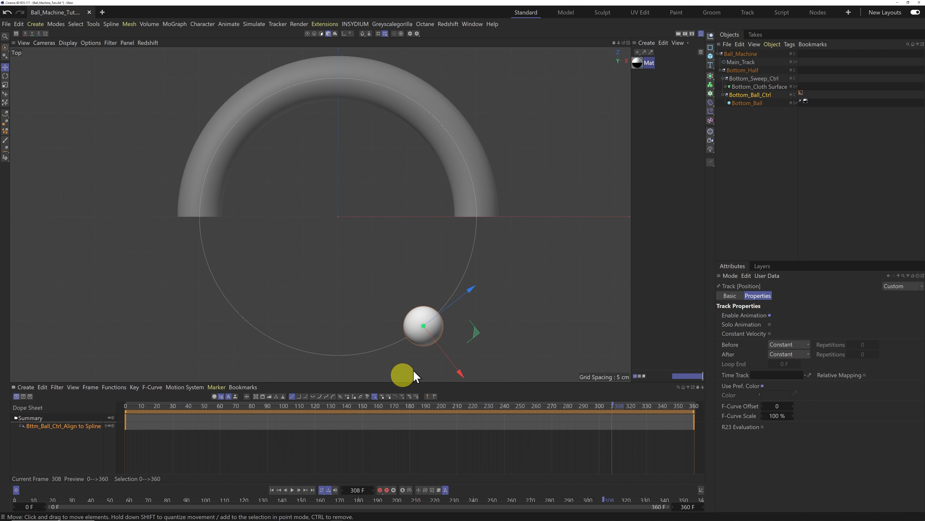
Test Bottom_Ball's pitch rotation at frame 0, reset it to 0° and record a keyframe for it.
click(746, 104)
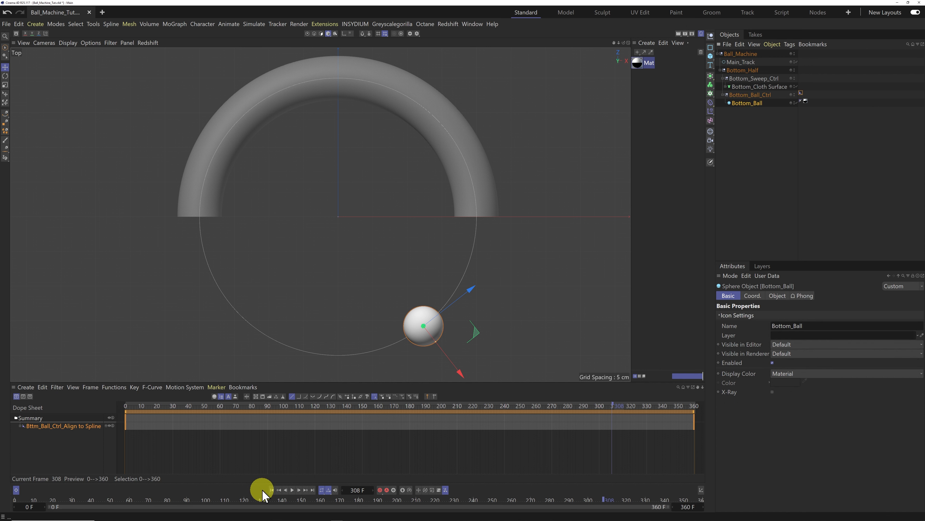
click(272, 490)
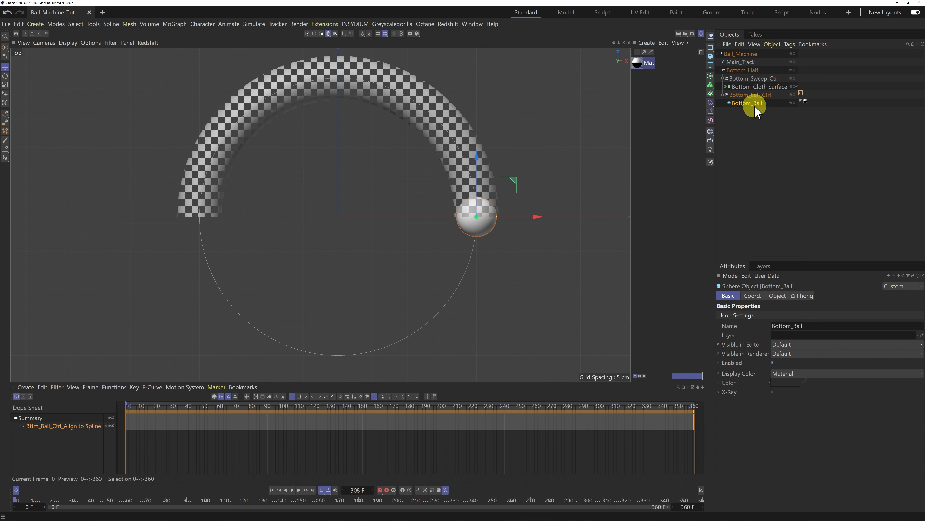
click(753, 296)
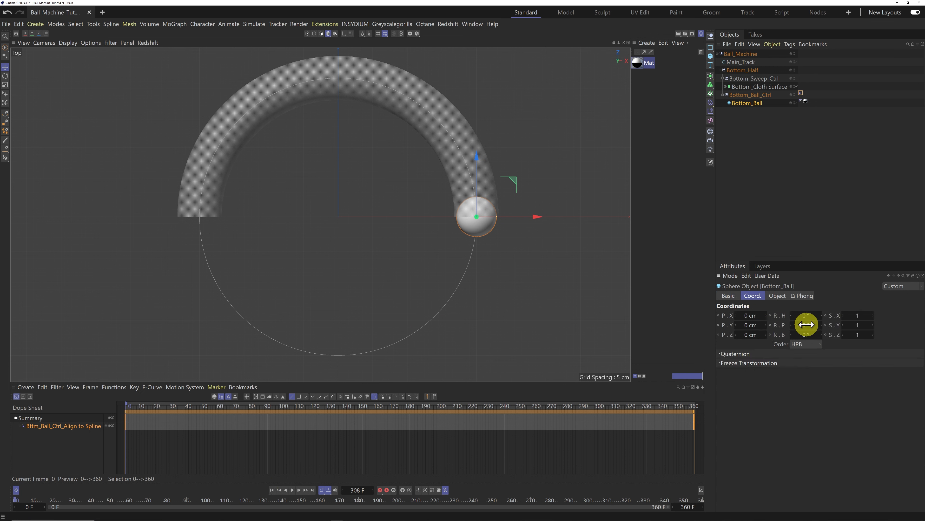
mouse_move(806, 324)
mouse_down()
mouse_move(792, 326)
mouse_move(807, 325)
mouse_up()
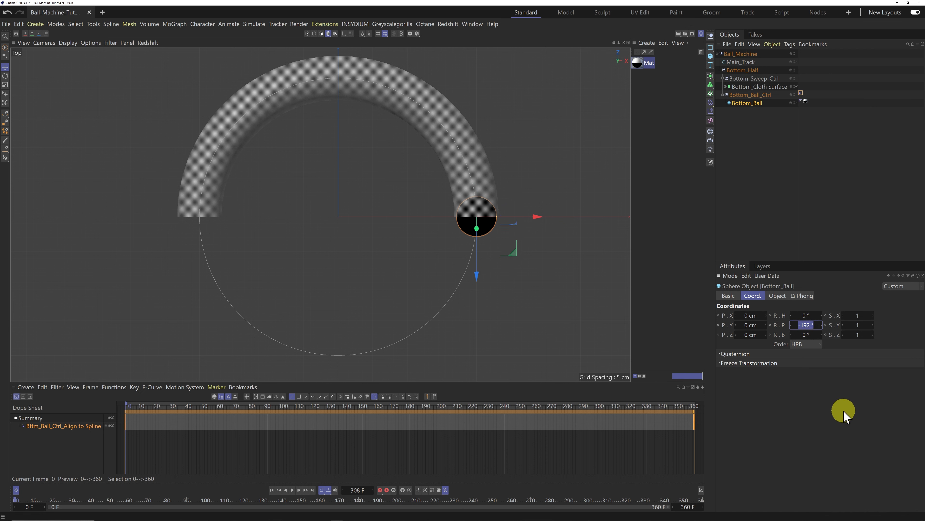
key(Return)
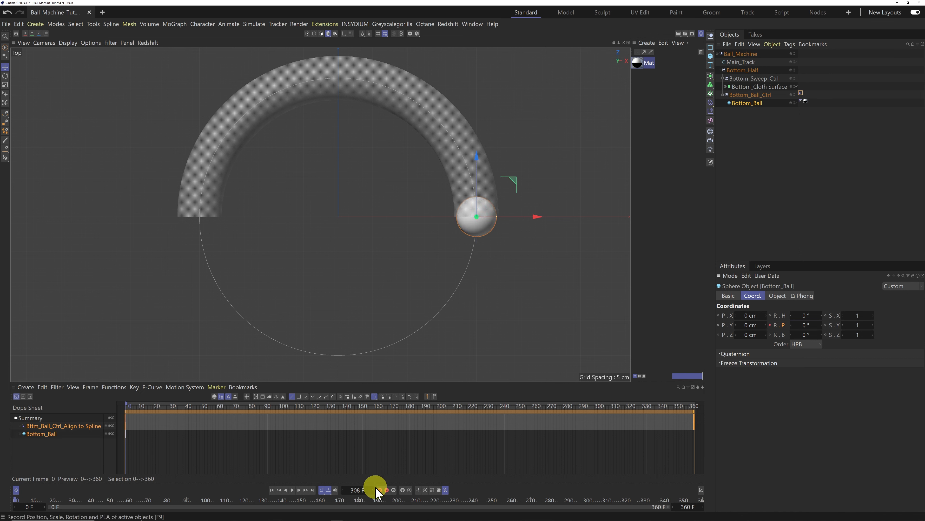
Set Bottom_Ball's pitch rotation to -2520° at frame 360 and record a keyframe for it.
click(314, 490)
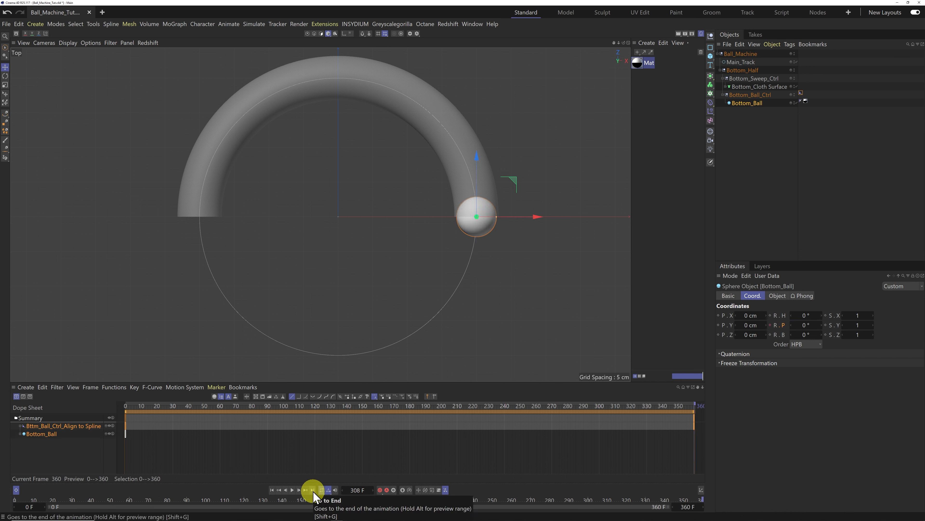
click(808, 326)
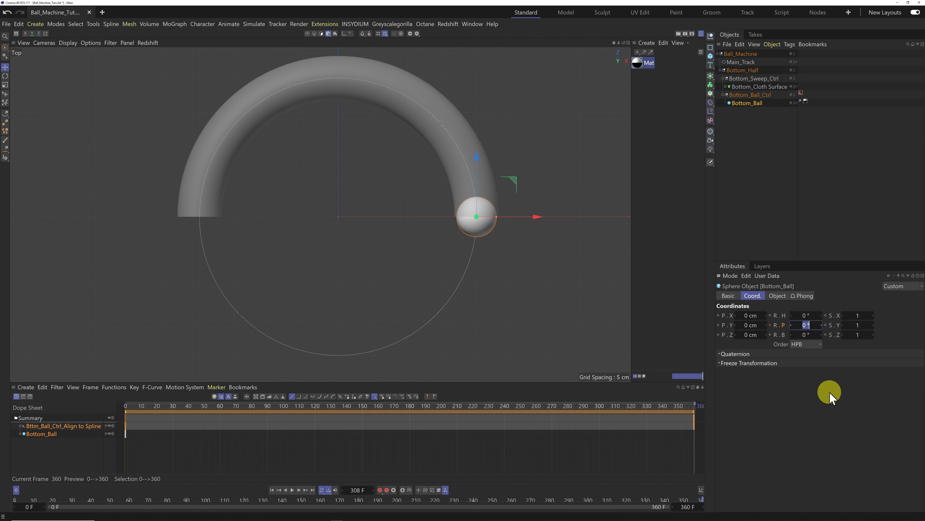
text(-360)
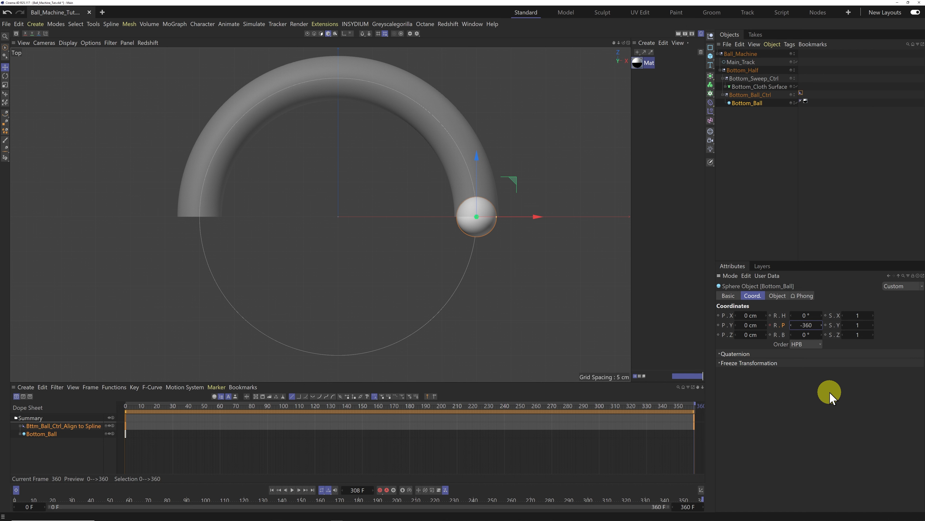
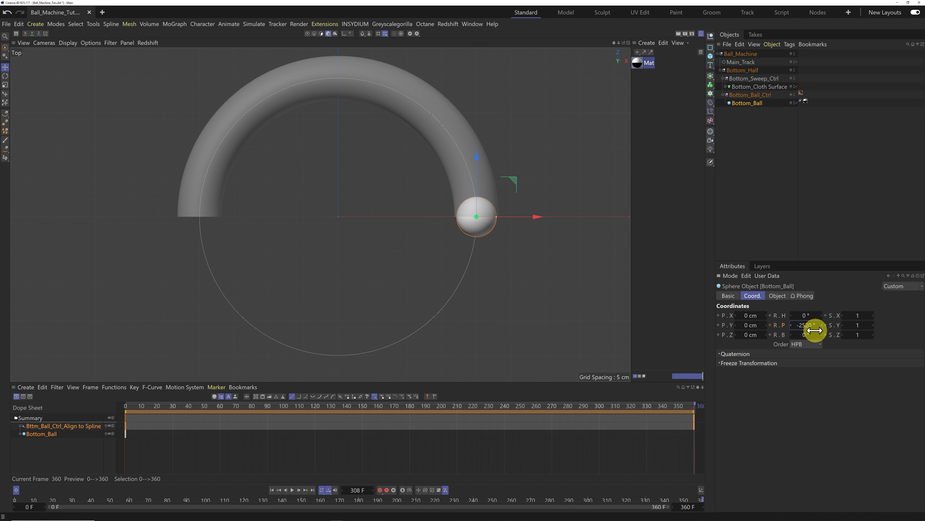
click(769, 325)
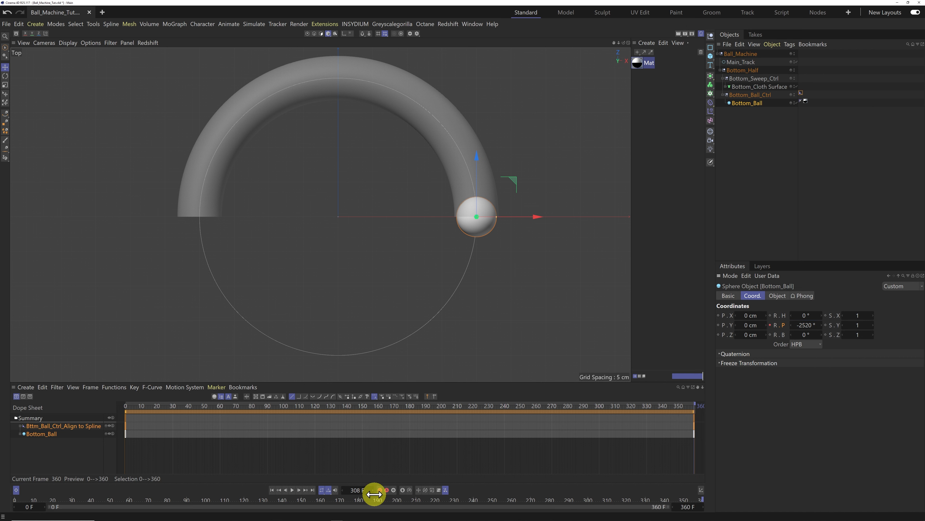
Set Bottom_Ball's rotation keyframes to linear interpolation, close the Dope Sheet and deselect all objects.
click(47, 439)
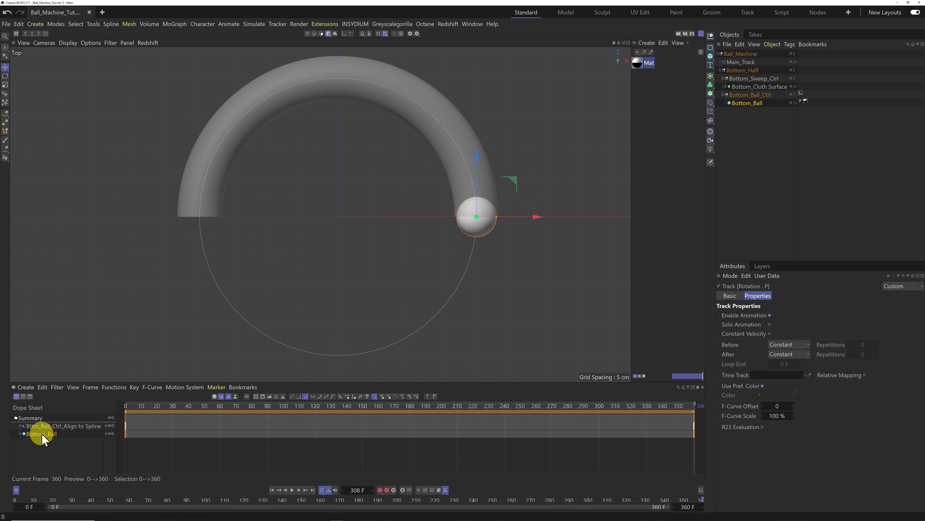
click(291, 397)
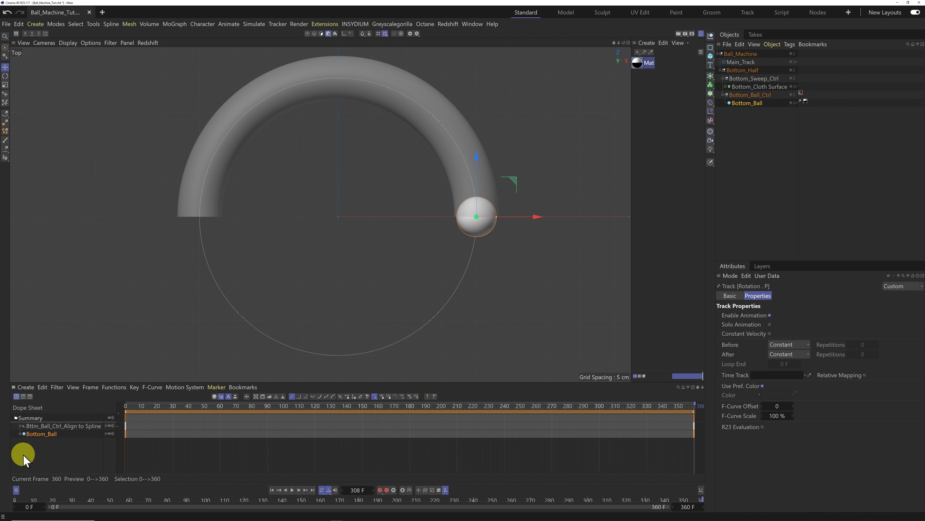
click(17, 489)
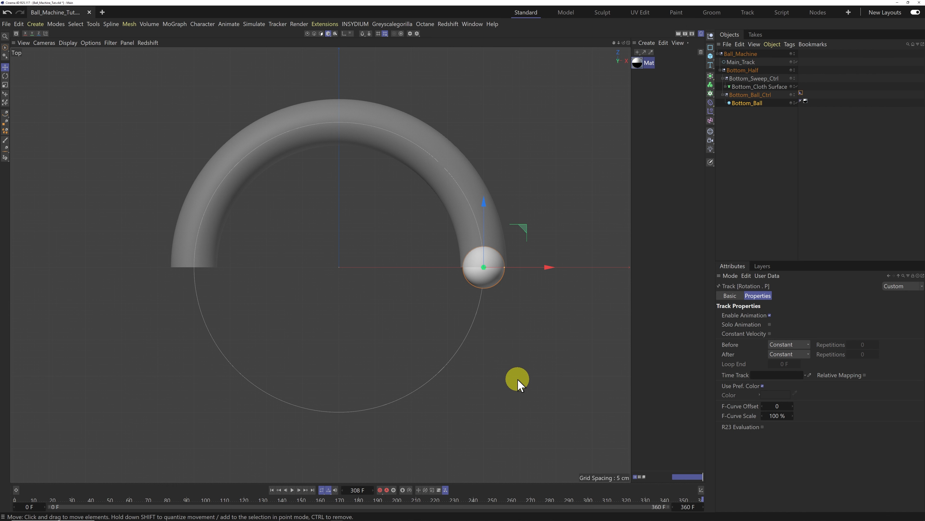
click(742, 199)
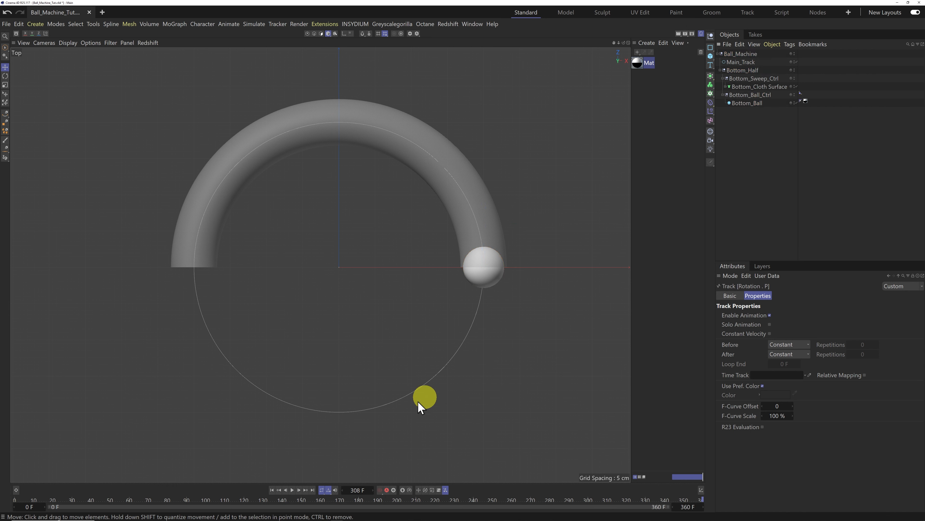
Play and scrub the animation from the start to the last frames to check the ball's rolling and the loop point.
click(271, 490)
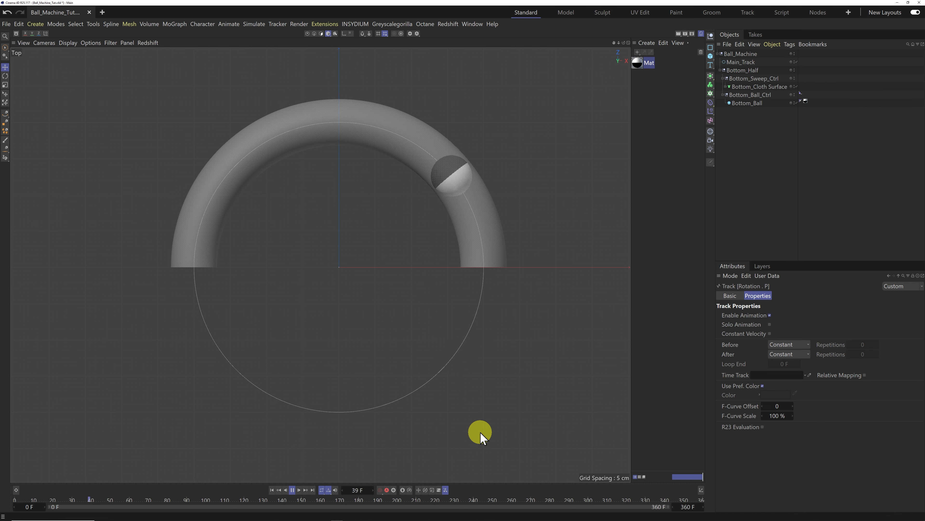
click(292, 490)
drag(227, 501, 669, 503)
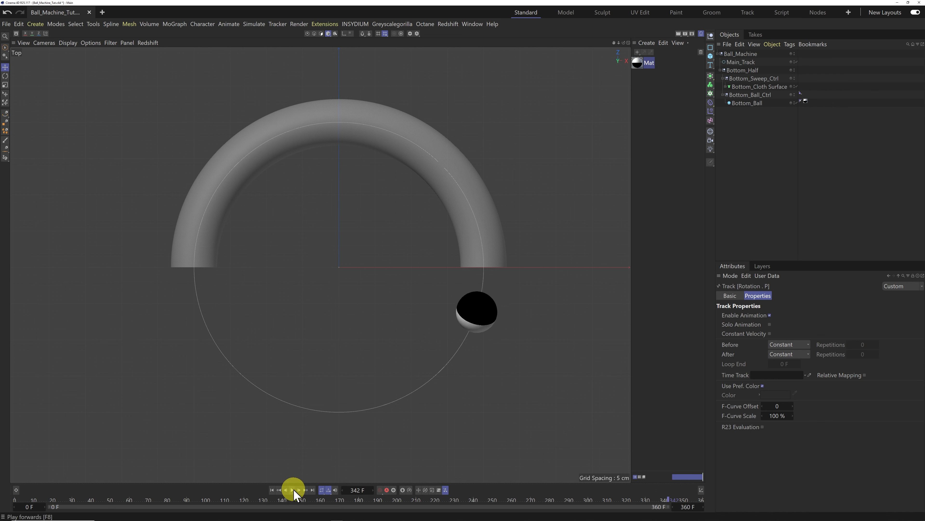
click(292, 490)
click(292, 490)
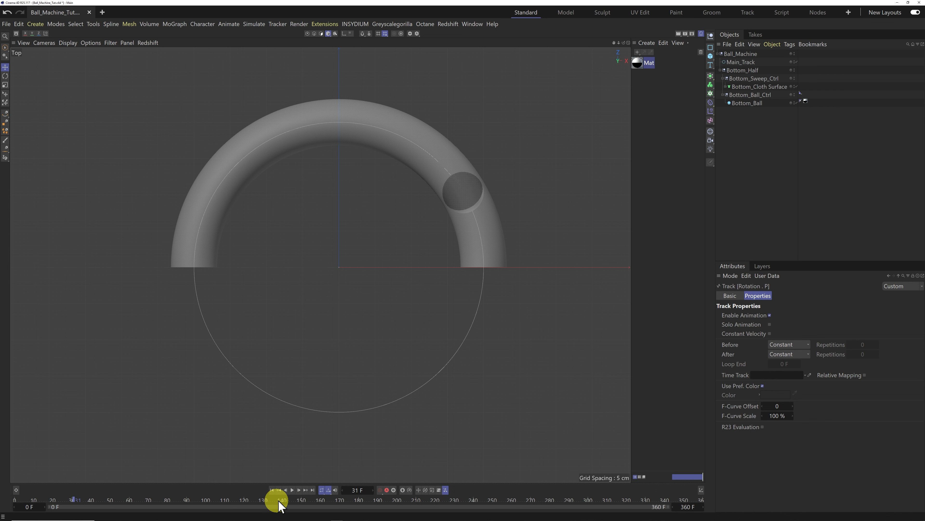
click(272, 490)
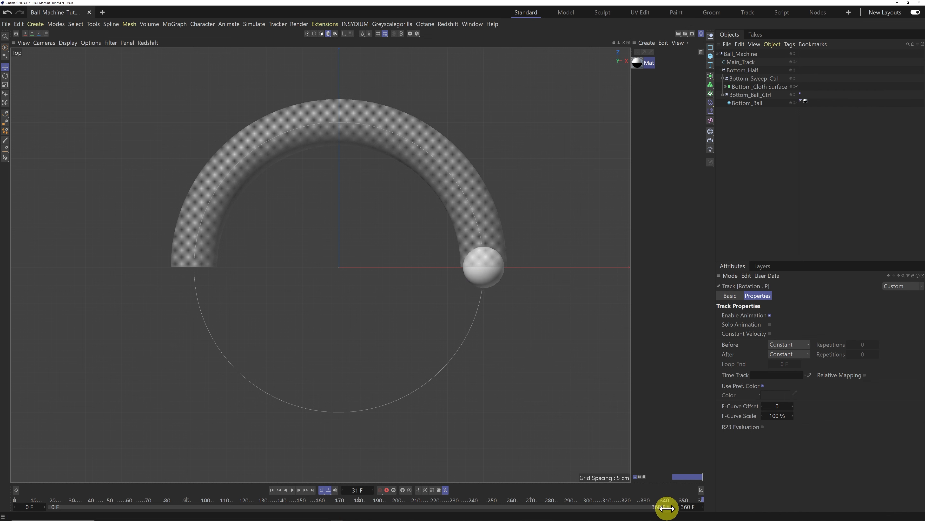
Shorten the preview range to end at frame 359, play the loop and return to the first frame.
drag(666, 508, 664, 508)
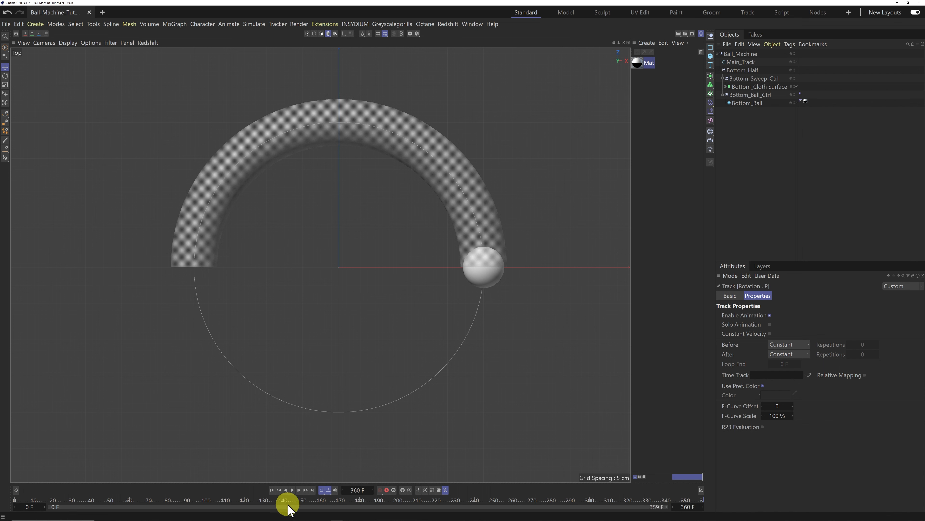
click(292, 489)
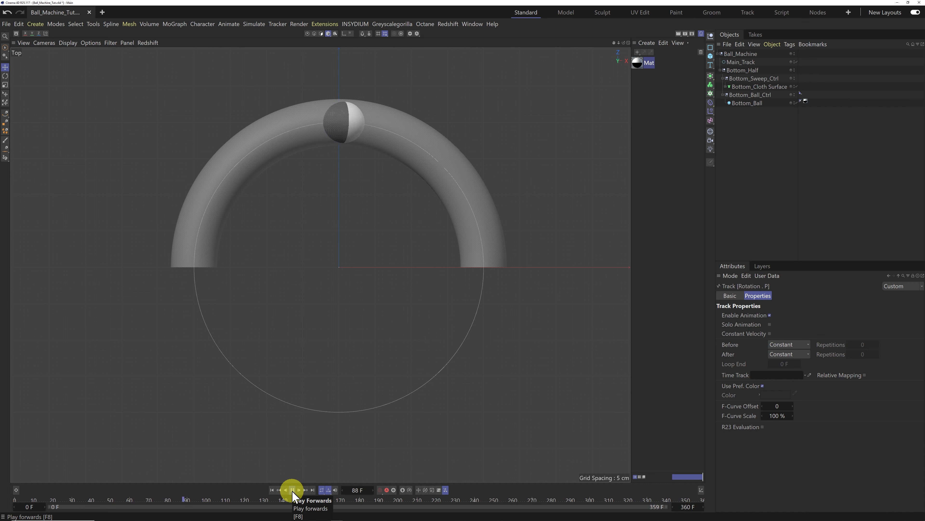
click(292, 491)
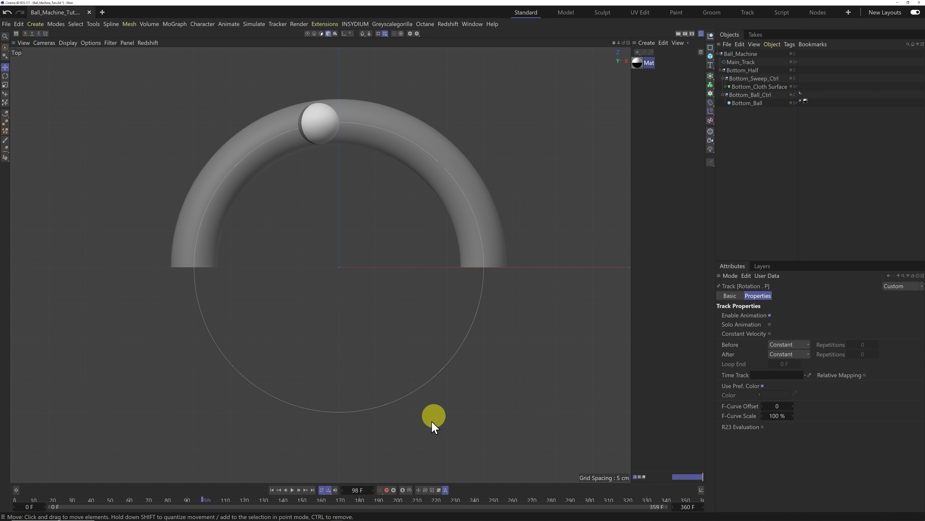
click(272, 490)
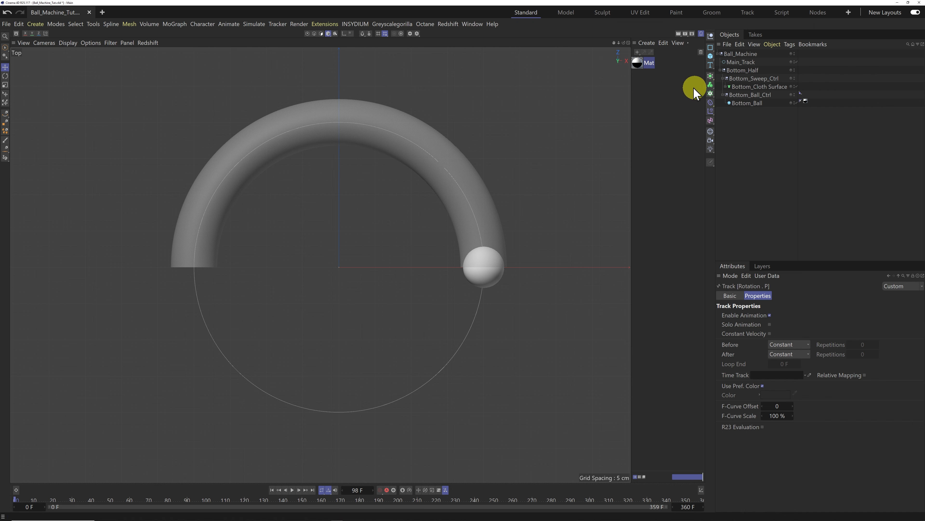
Switch the viewport to the perspective view and add a Tube primitive to the scene.
click(127, 42)
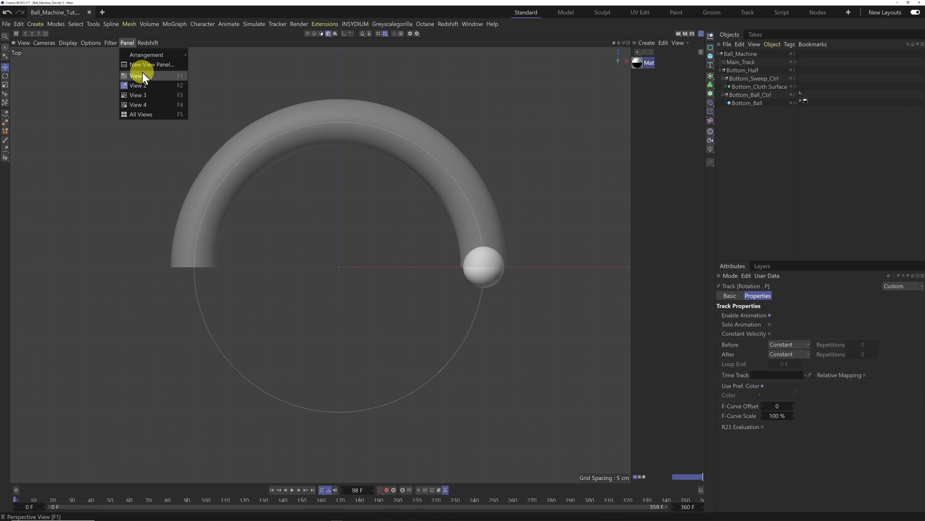
click(140, 75)
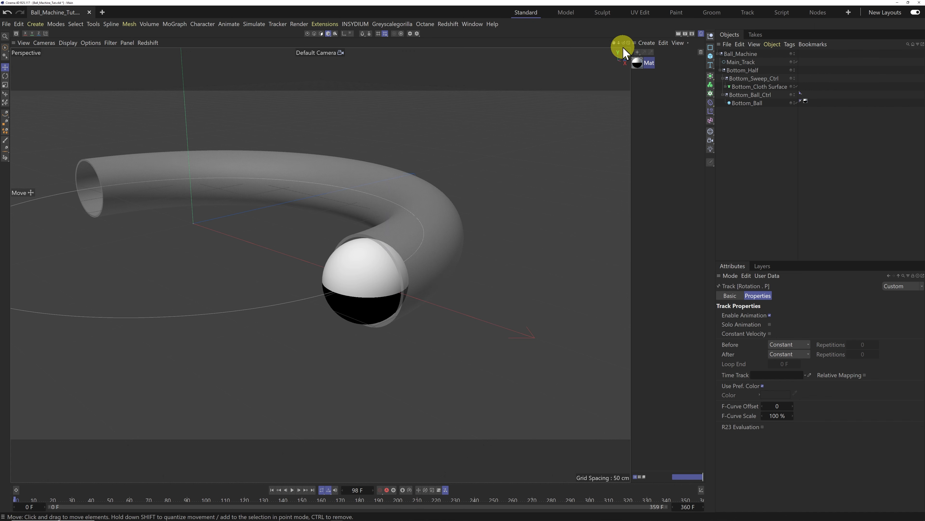
scroll(462, 260, down, 6)
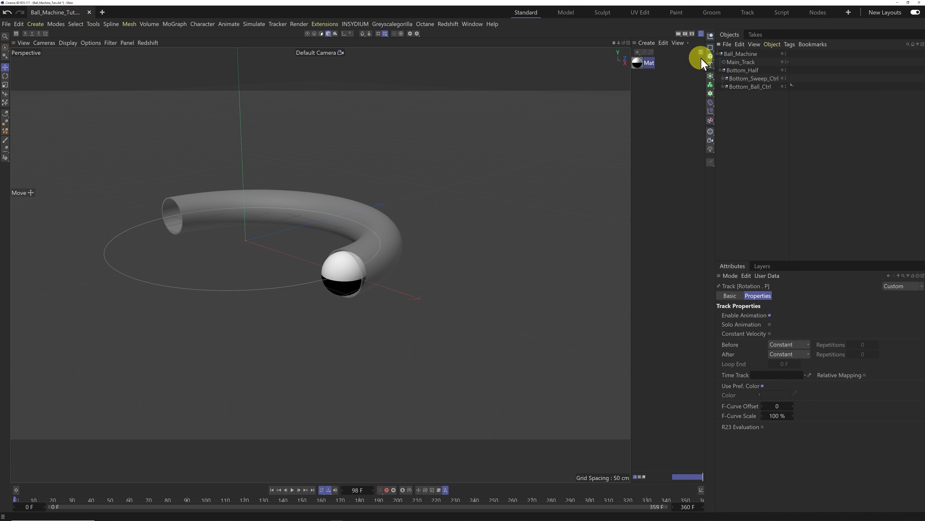
click(710, 58)
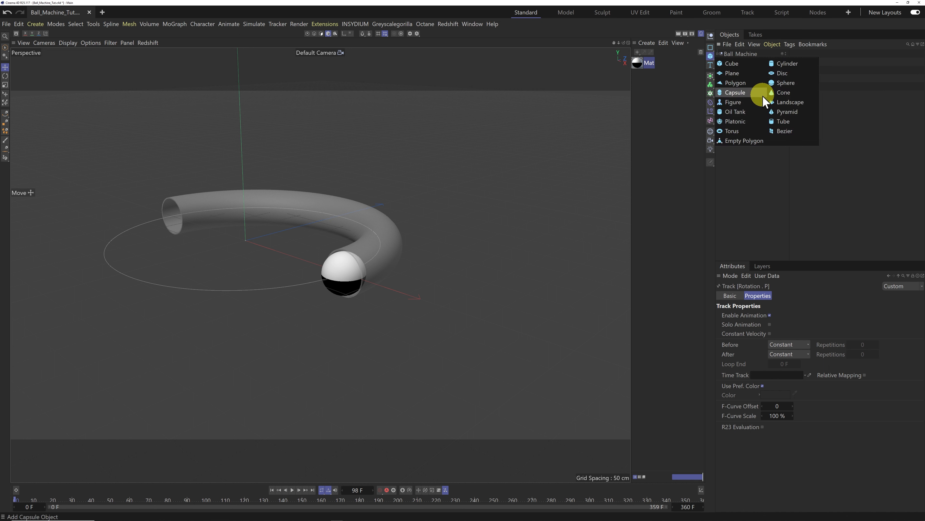
click(783, 122)
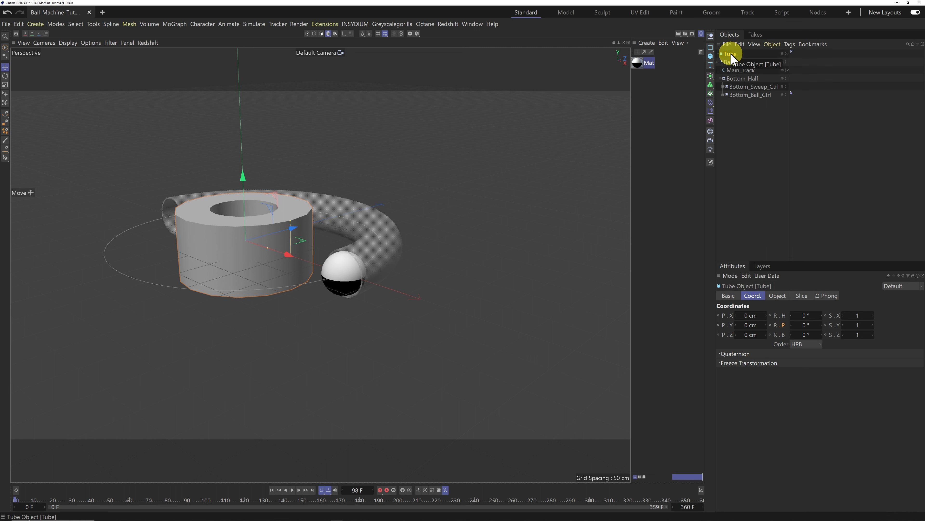
Check Bottom_Circle's radius and Bottom_Cloth Surface's thickness, and set the Tube's inner radius to 32.5 cm and outer radius to 34 cm.
click(780, 296)
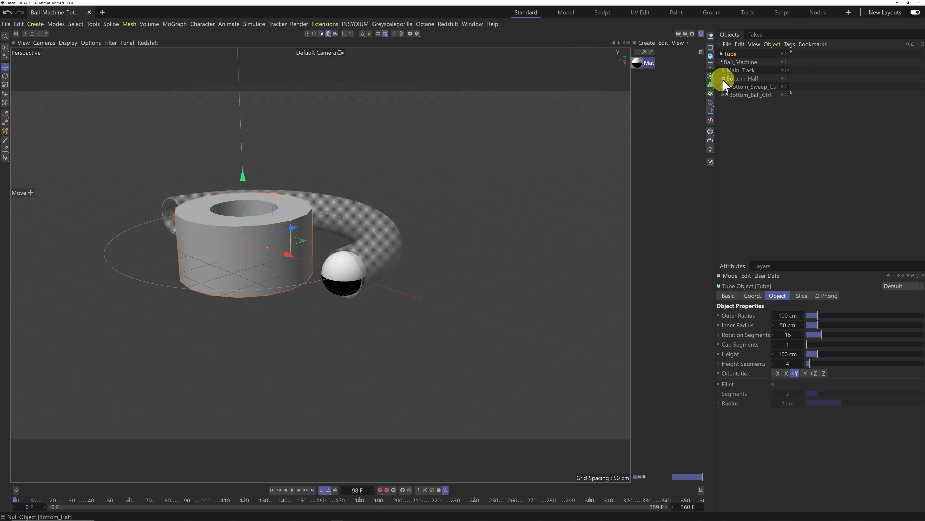
click(723, 87)
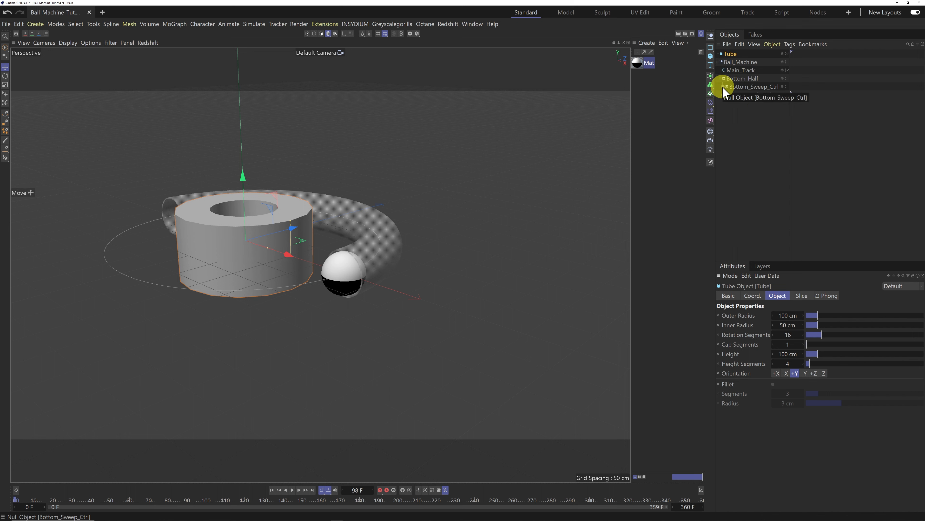
click(728, 95)
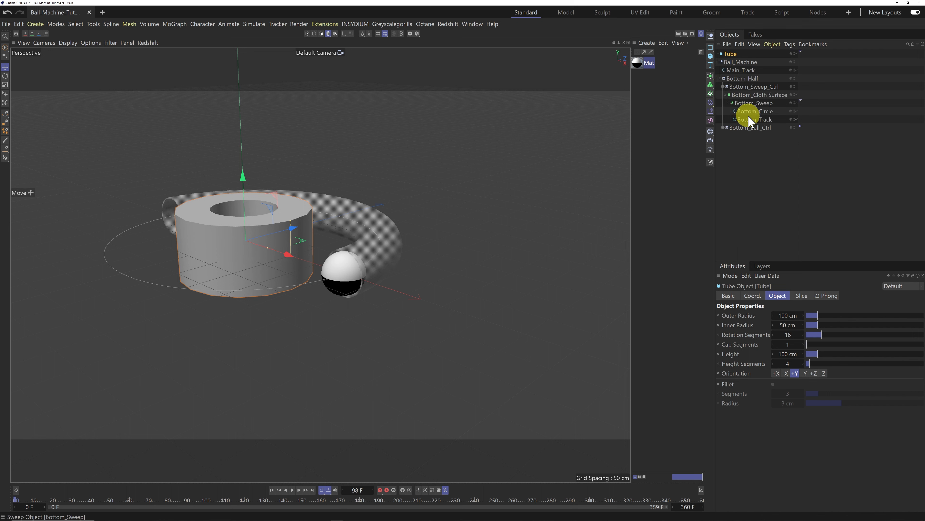
click(756, 113)
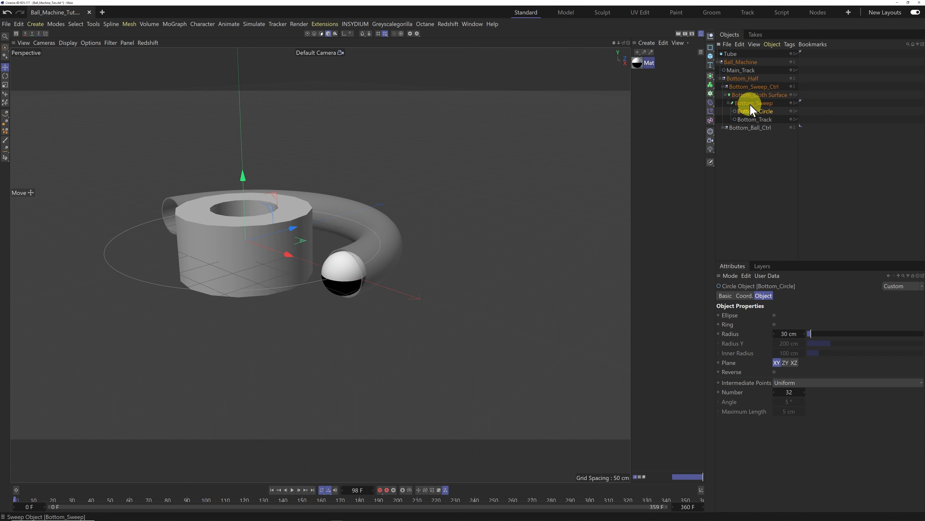
click(756, 94)
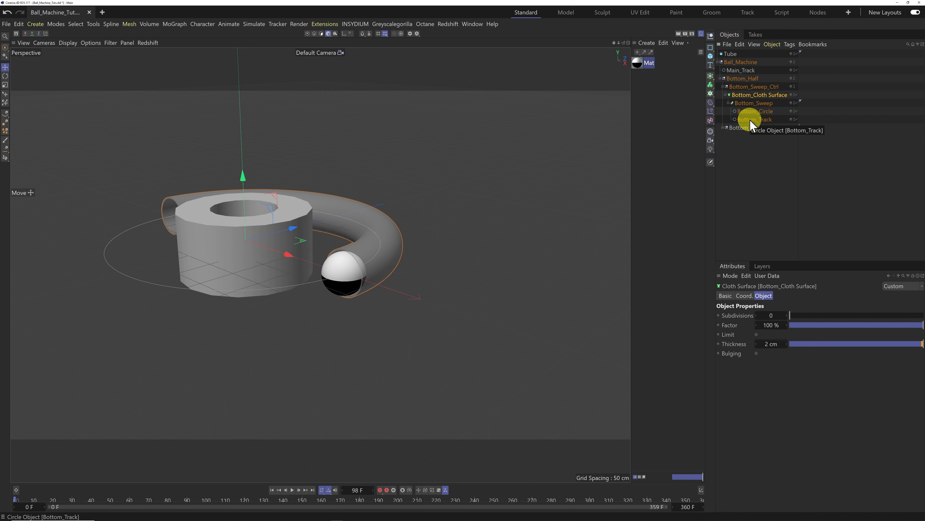
click(731, 55)
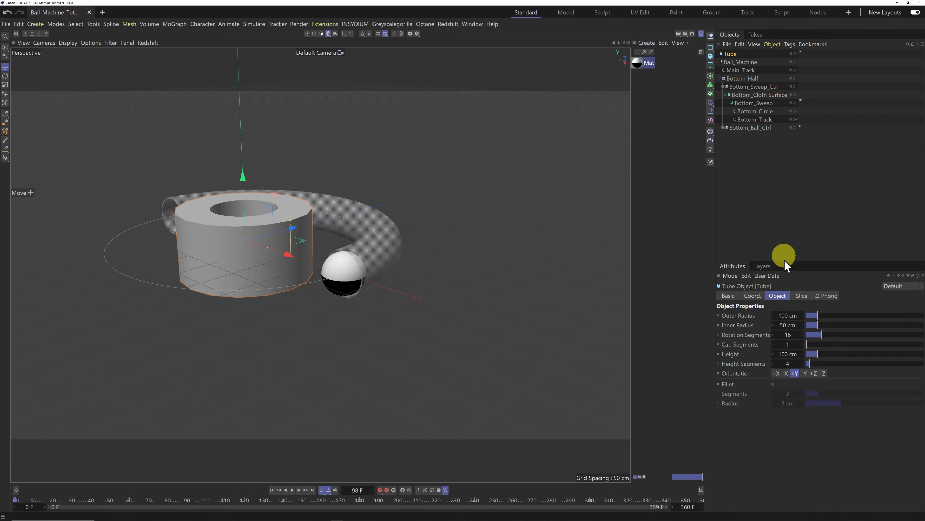
double_click(780, 328)
text(32.5)
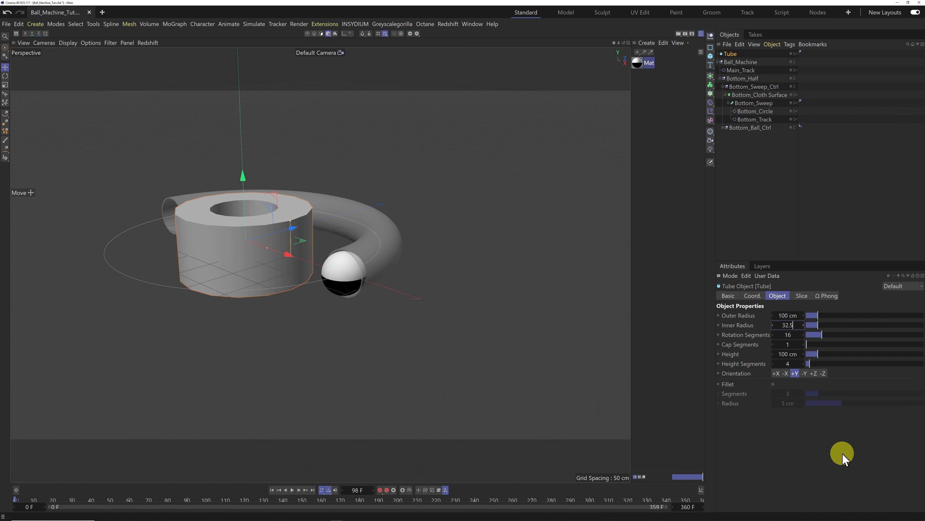
key(Return)
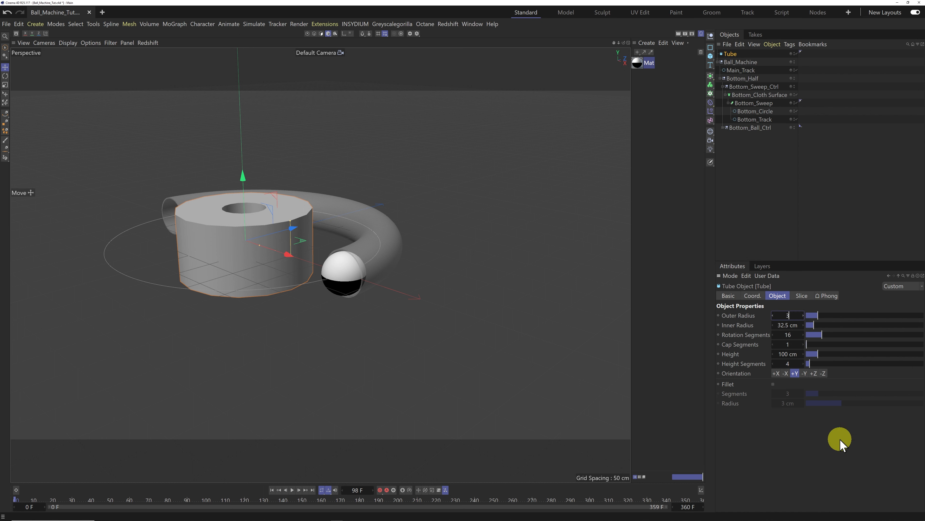
key(Return)
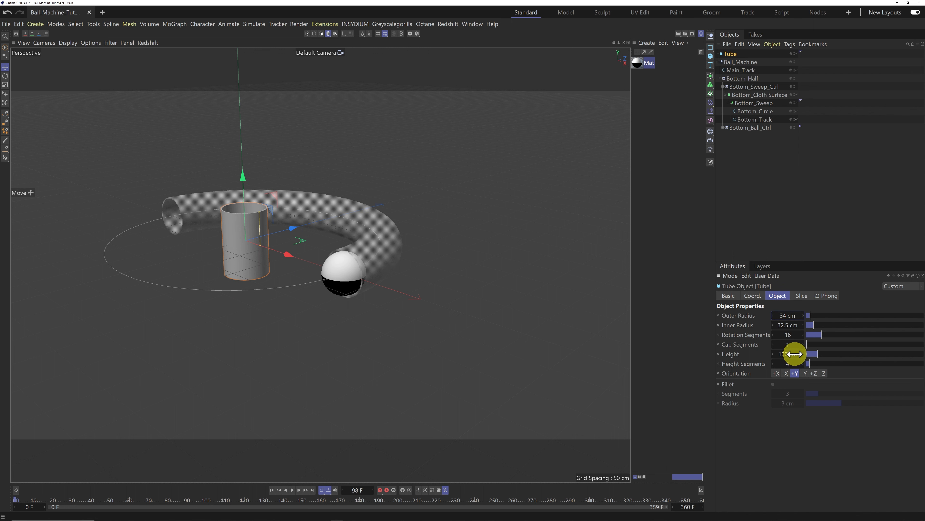
Set the Tube's height to 5 cm and its rotation segments to 64.
click(786, 354)
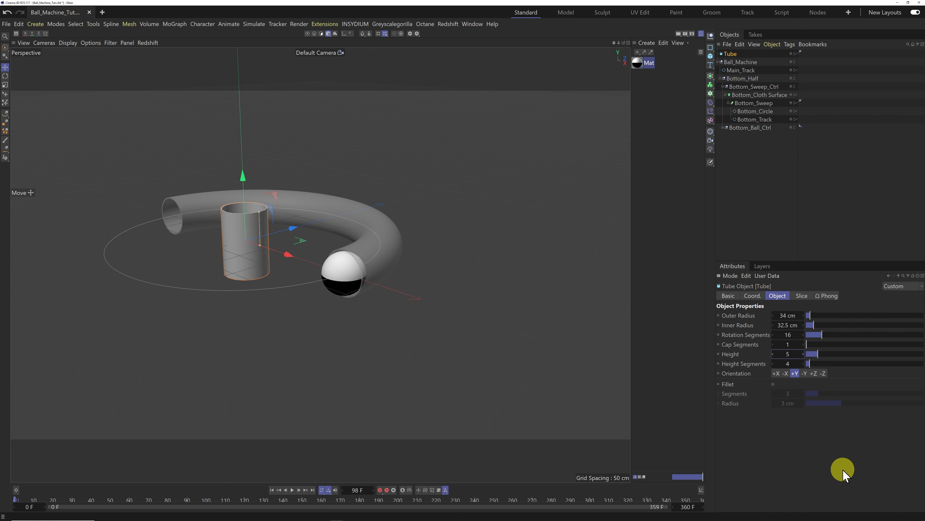
text(5)
key(Return)
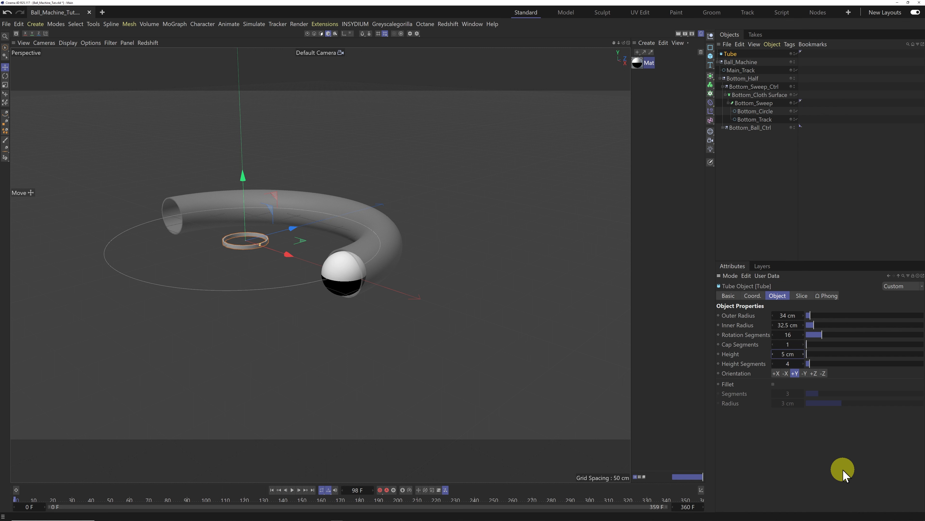
click(788, 334)
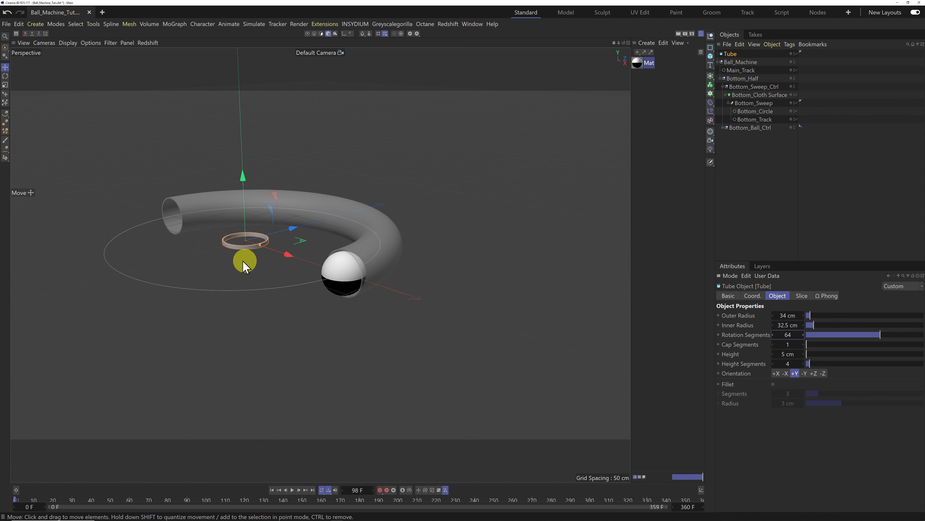
scroll(240, 233, up, 3)
scroll(240, 237, up, 10)
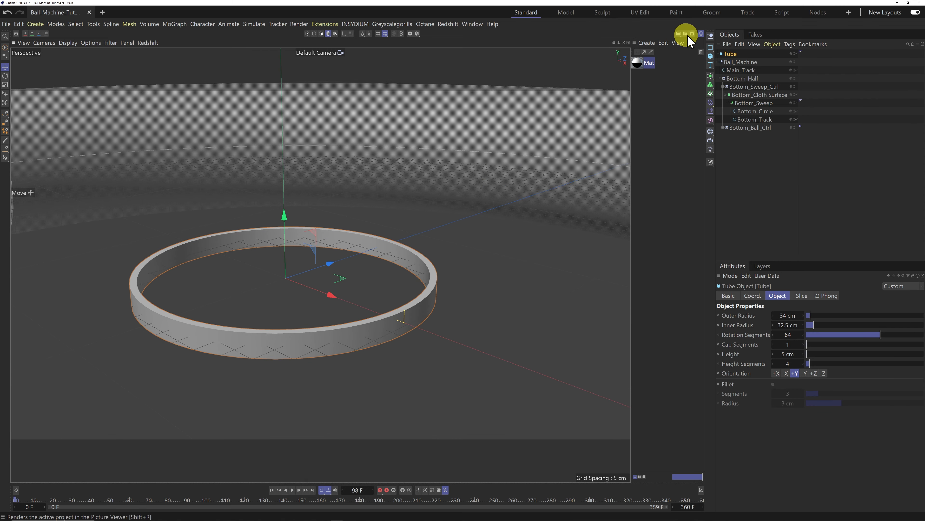
Hide the material list and enable a fillet on the Tube with a radius of 0.5 cm.
click(701, 34)
alt+drag(457, 260, 462, 260)
click(773, 384)
drag(808, 404, 786, 405)
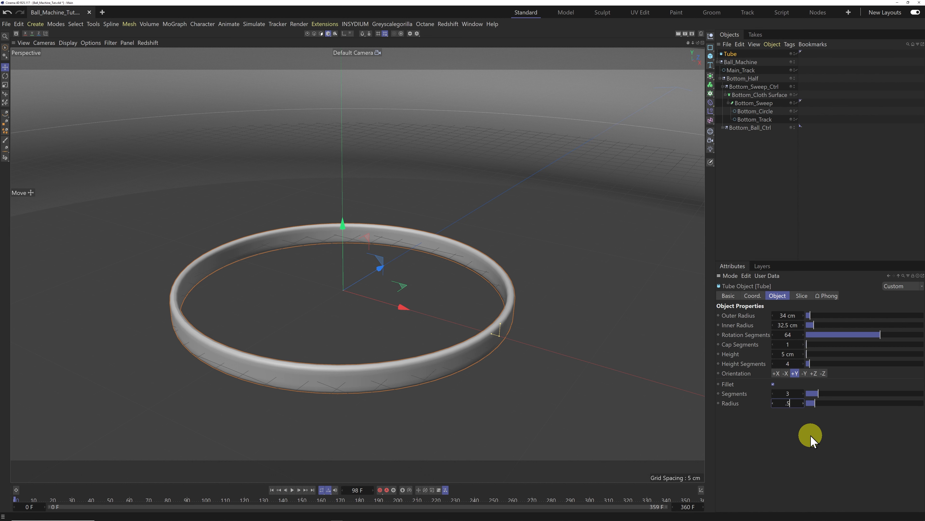
key(Return)
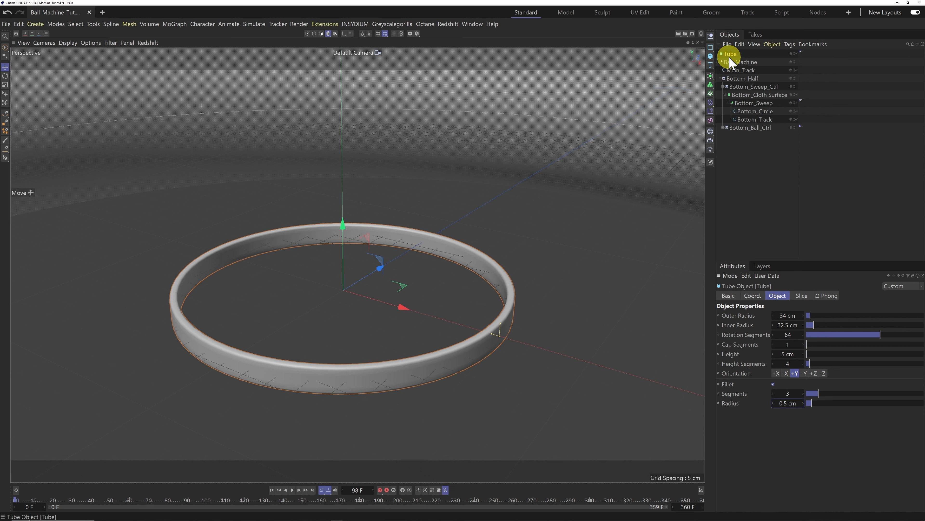
Rename the Tube as Trim and group it under a null named Trim_Ctrl.
drag(695, 45, 460, 262)
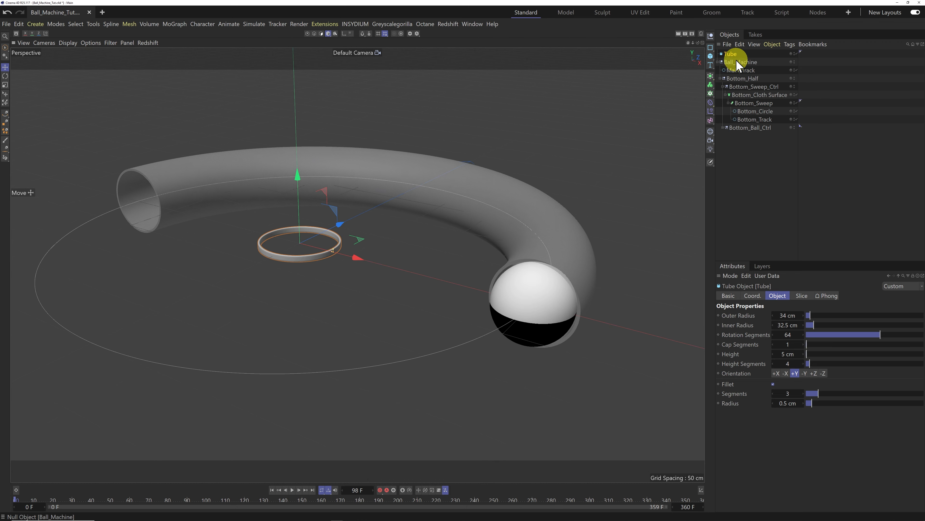
double_click(732, 55)
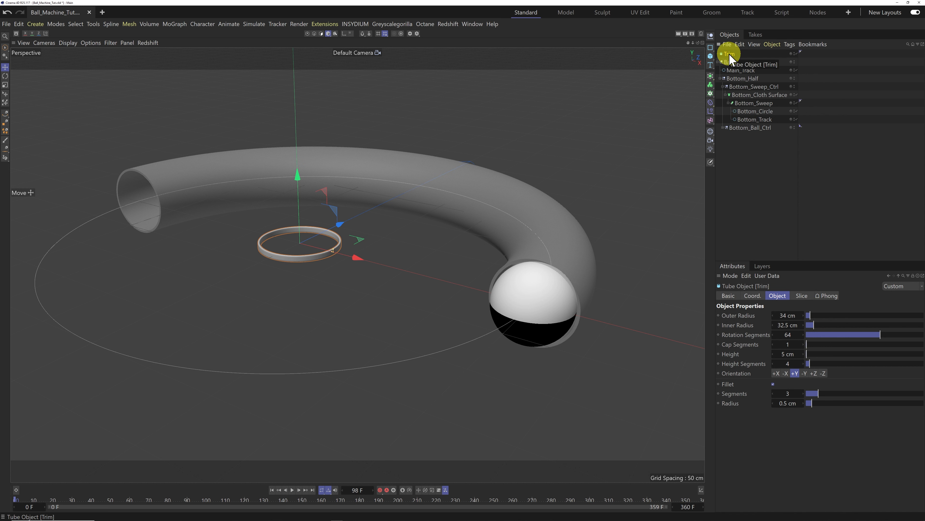
key(alt+g)
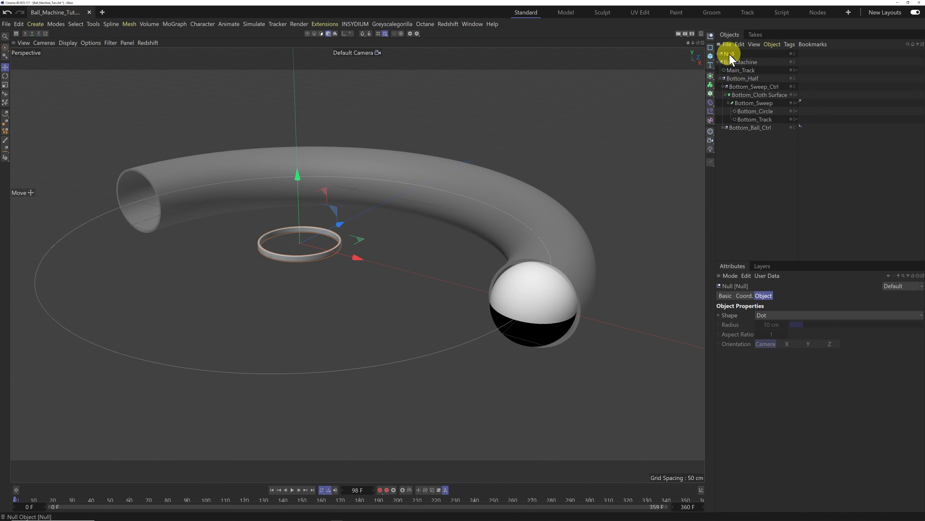
double_click(729, 54)
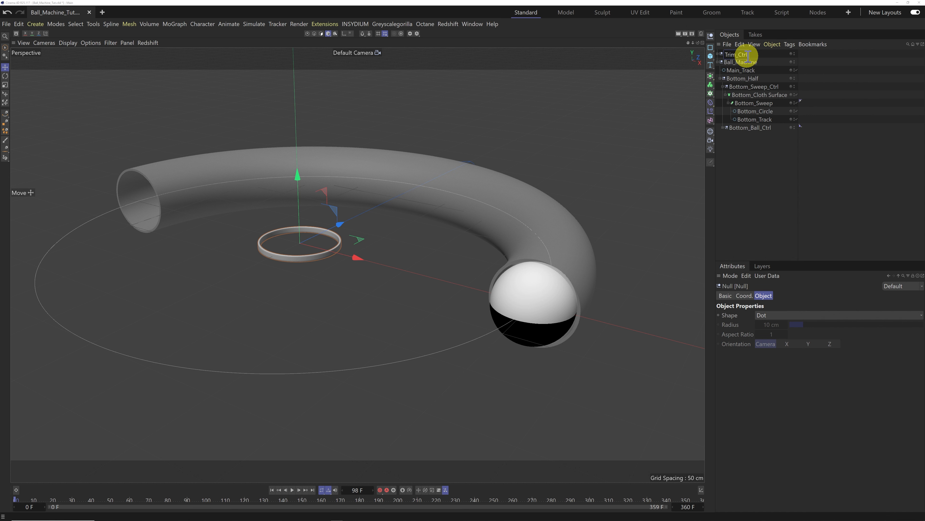
text(Trim_Ctrl)
key(Return)
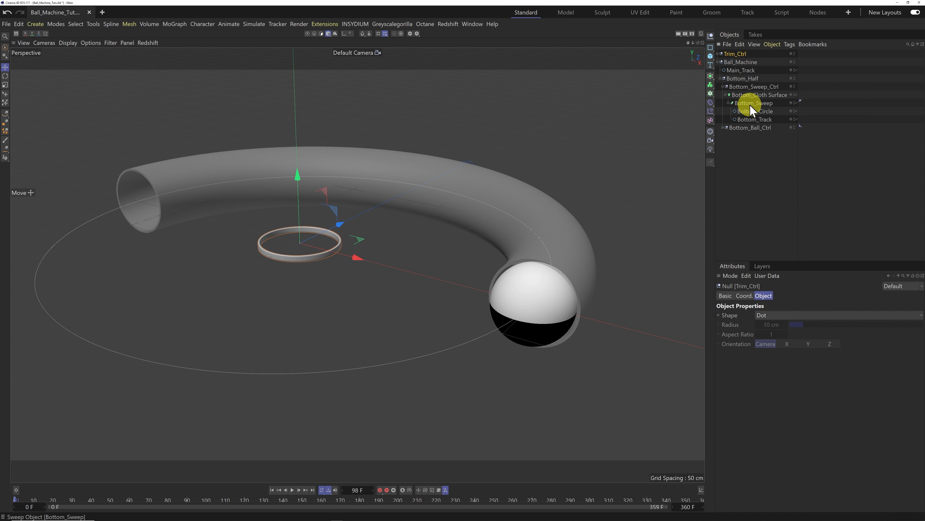
Add a null named Geo inside Bottom_Half and place it below Bottom_Ball_Ctrl.
click(720, 62)
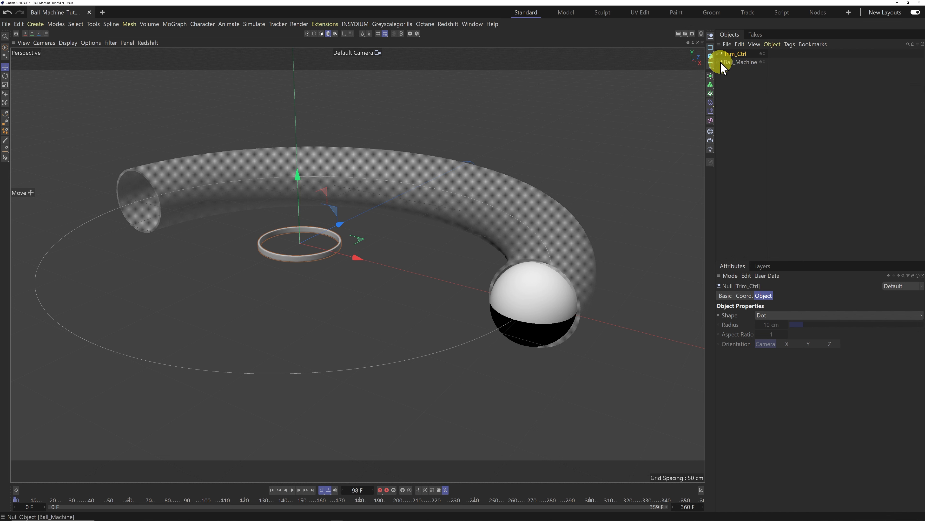
click(717, 53)
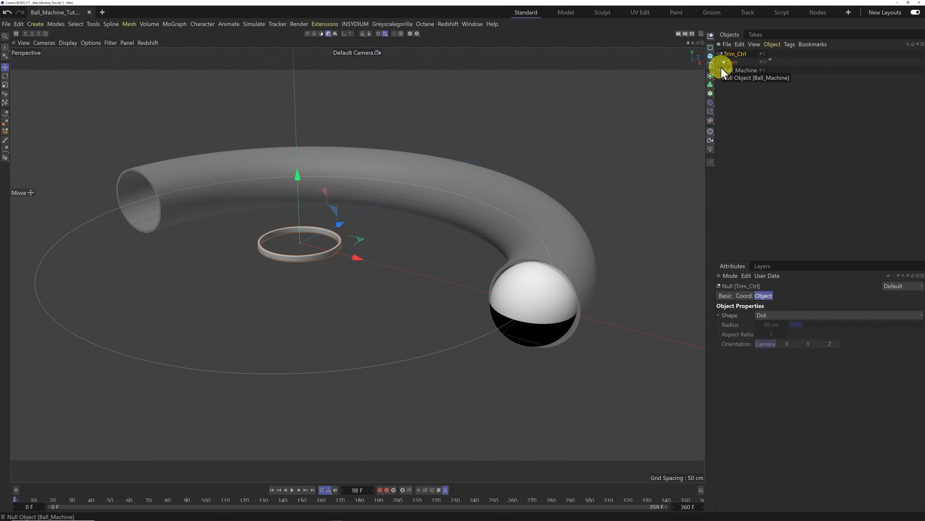
click(717, 70)
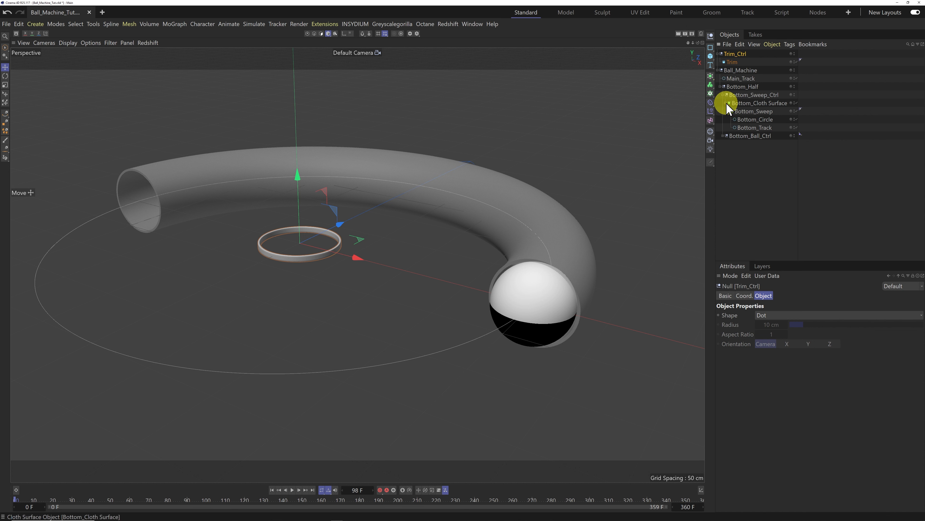
click(723, 95)
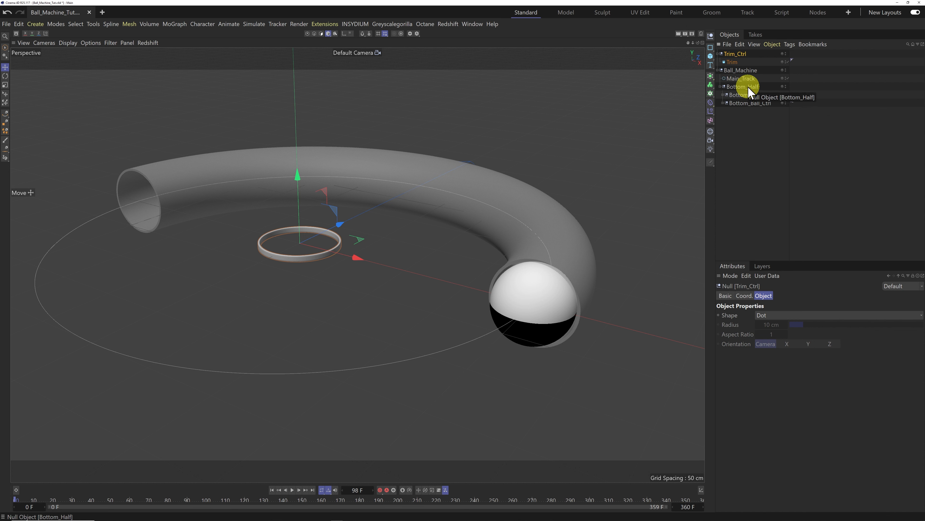
click(741, 87)
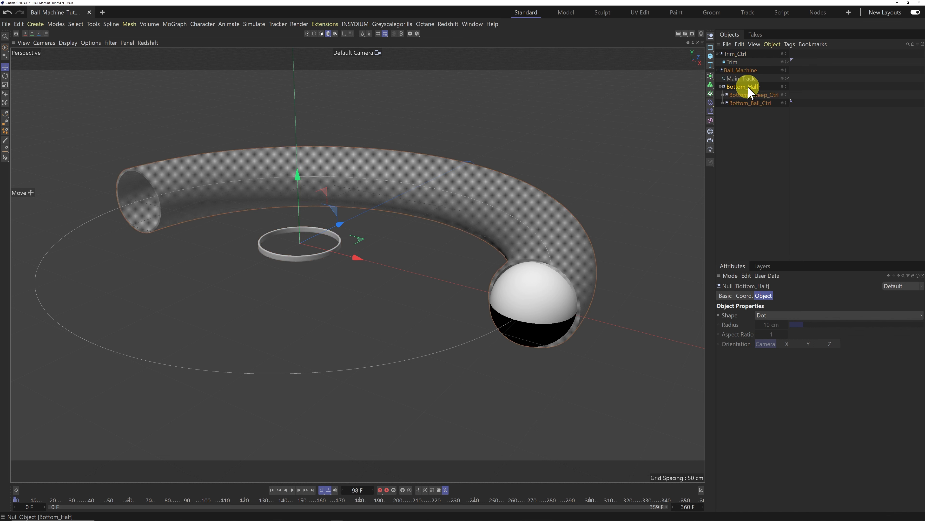
shift+click(711, 36)
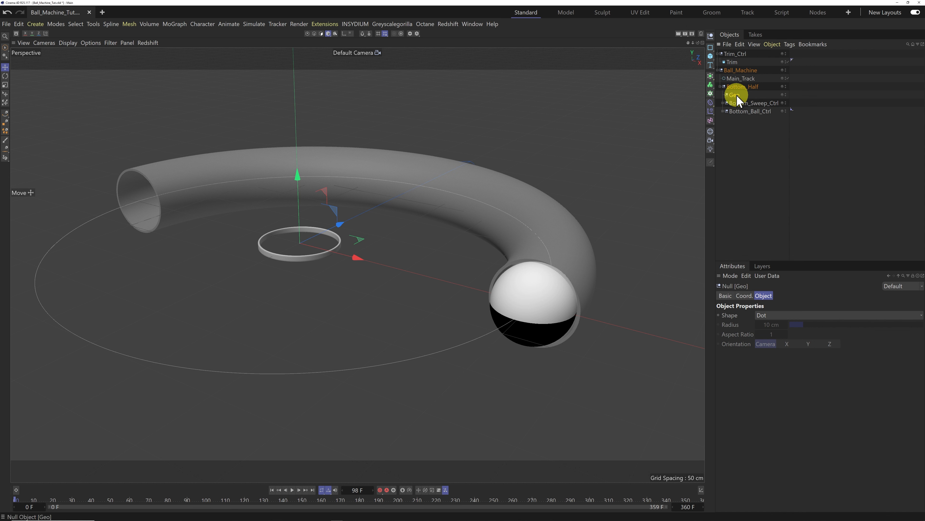
drag(736, 96, 740, 115)
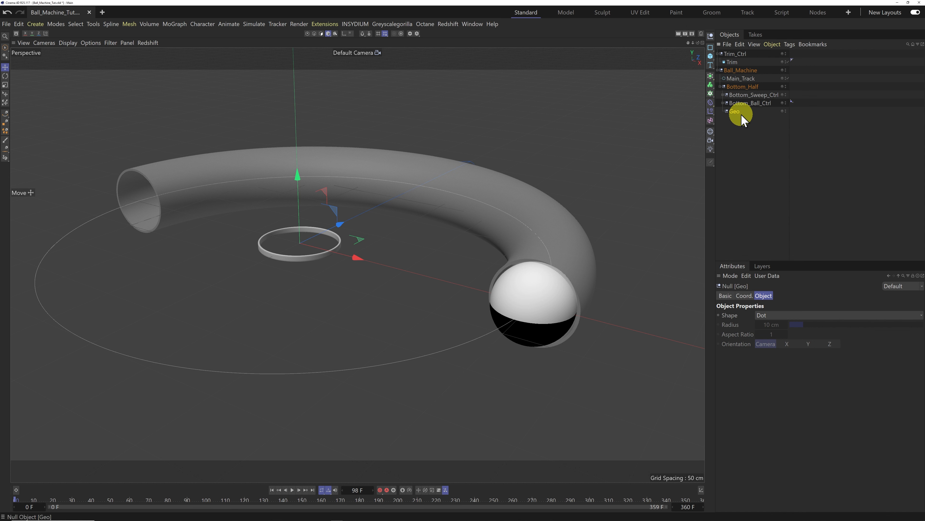
Move Trim_Ctrl with its Trim tube into the Geo null.
click(723, 94)
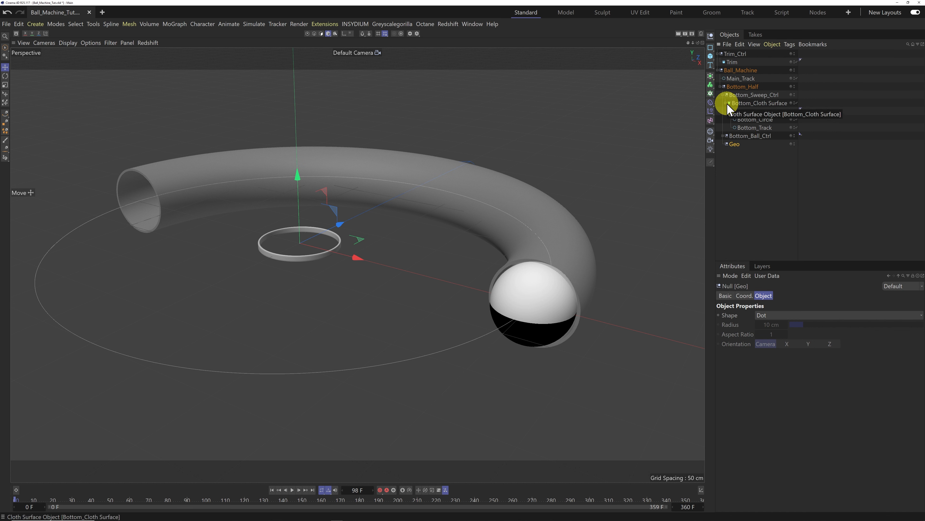
click(722, 95)
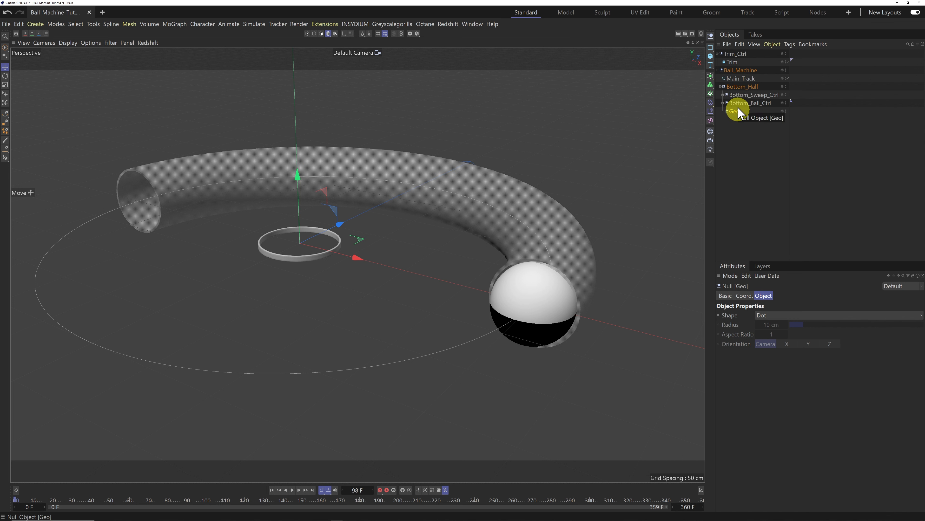
drag(742, 59, 745, 114)
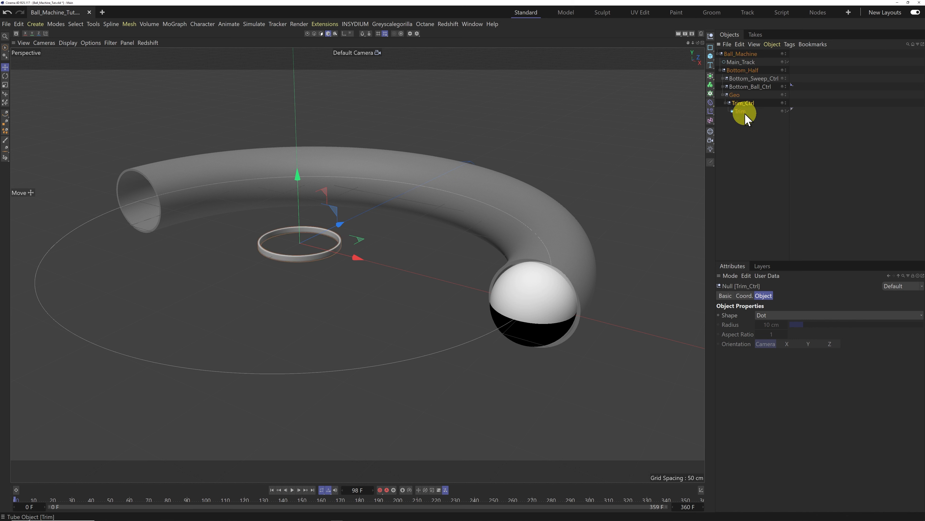
Add an Align to Spline tag to Trim_Ctrl and assign Bottom_Track as its spline path.
right_click(745, 105)
mouse_move(768, 55)
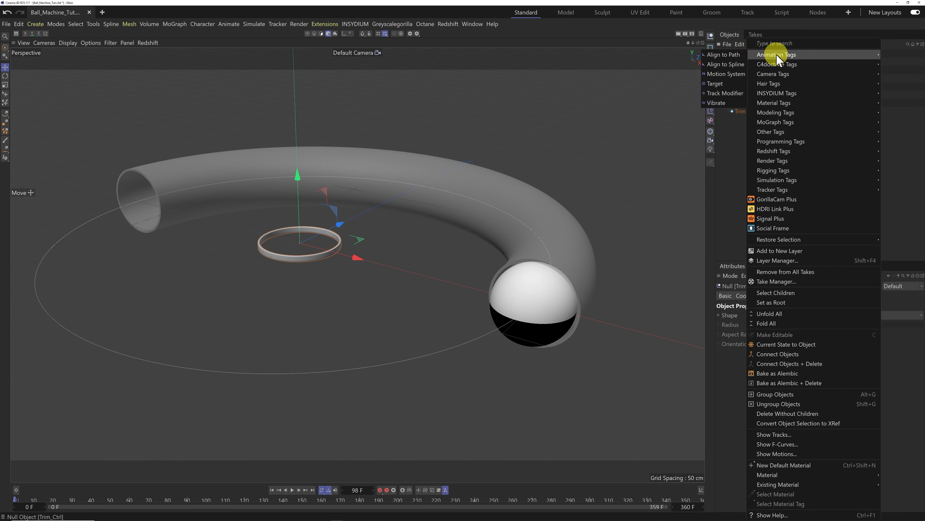
click(726, 64)
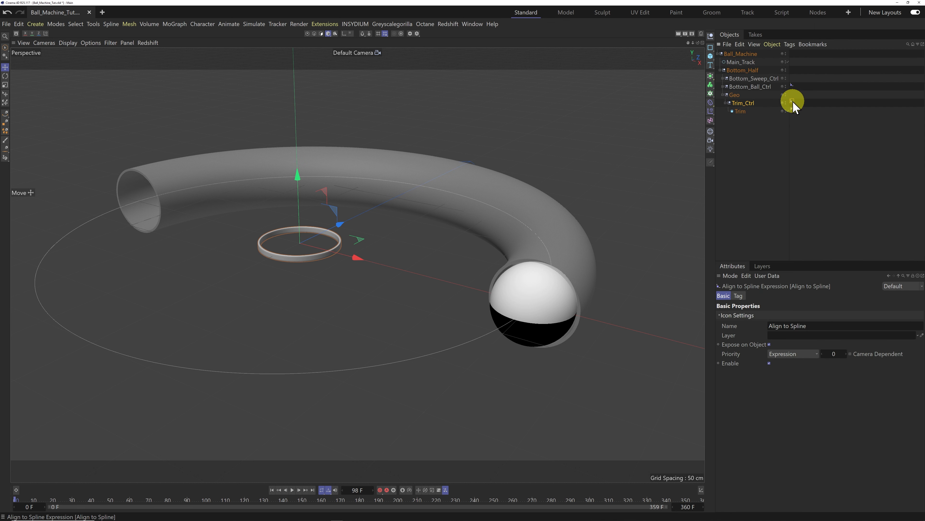
click(738, 296)
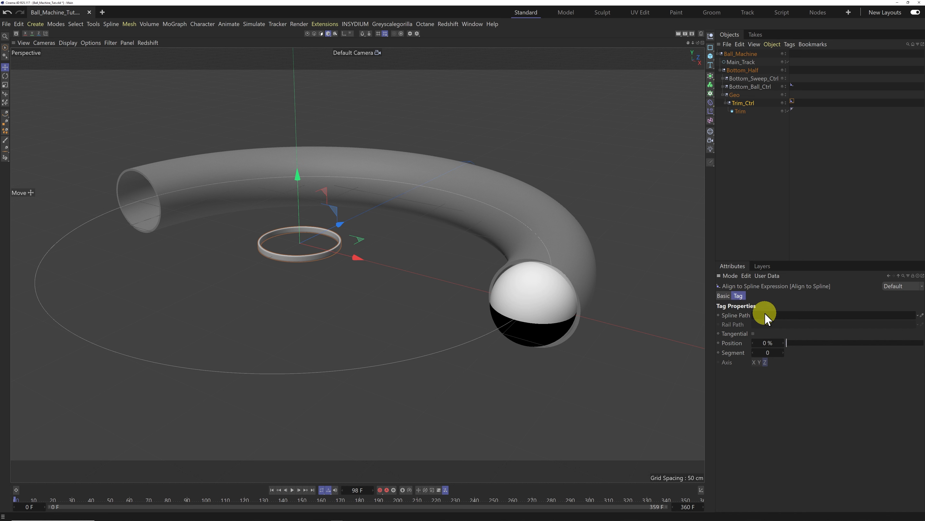
click(724, 78)
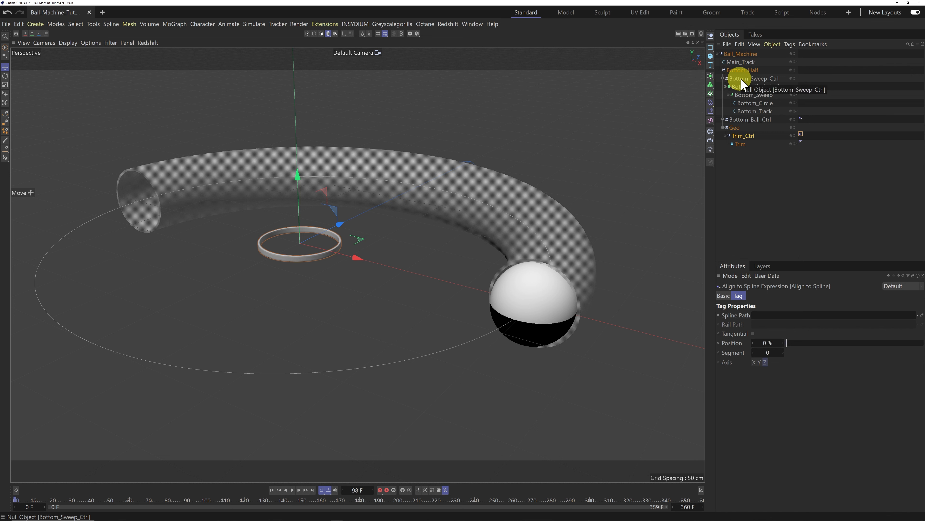
click(750, 112)
drag(750, 112, 782, 319)
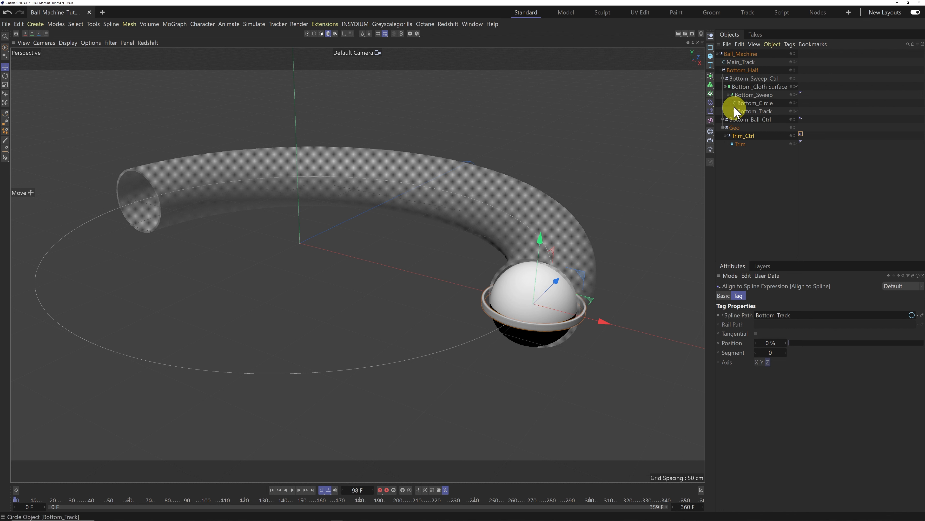
click(723, 78)
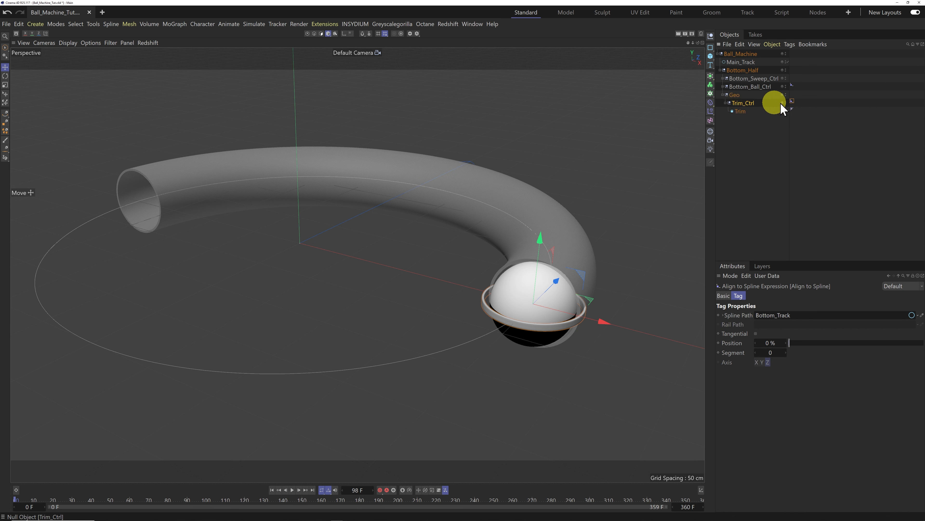
Set the Trim tube's orientation to +Z and enable Tangential in Trim_Ctrl's Align to Spline tag.
mouse_move(795, 343)
mouse_down()
mouse_move(850, 344)
mouse_move(790, 345)
mouse_up()
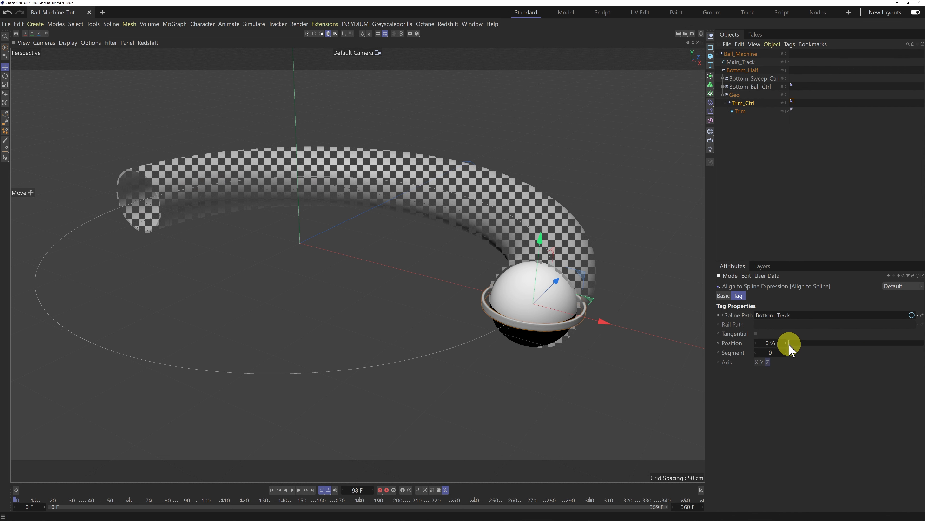
click(740, 111)
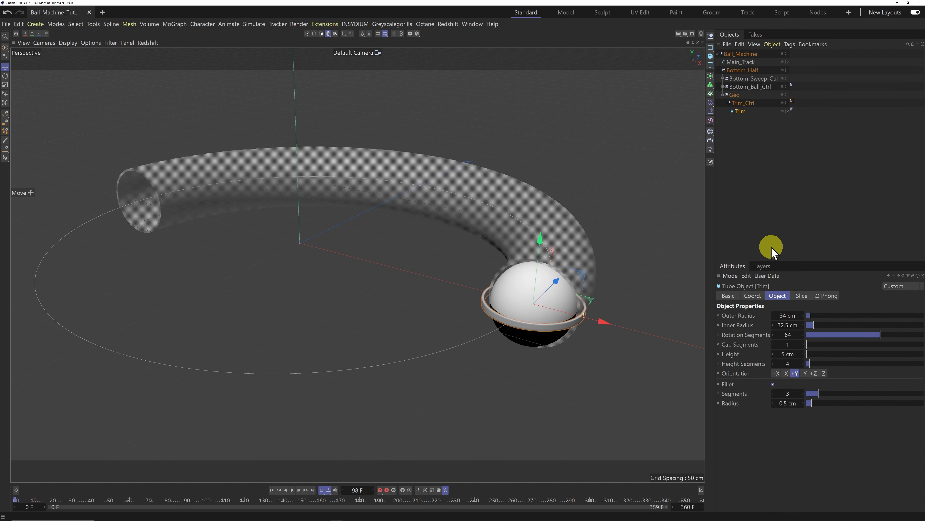
click(772, 384)
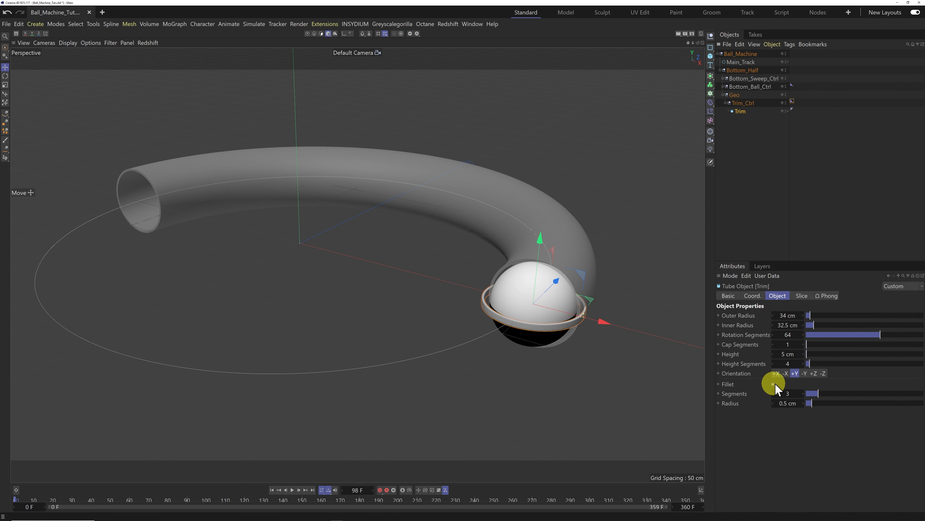
click(813, 373)
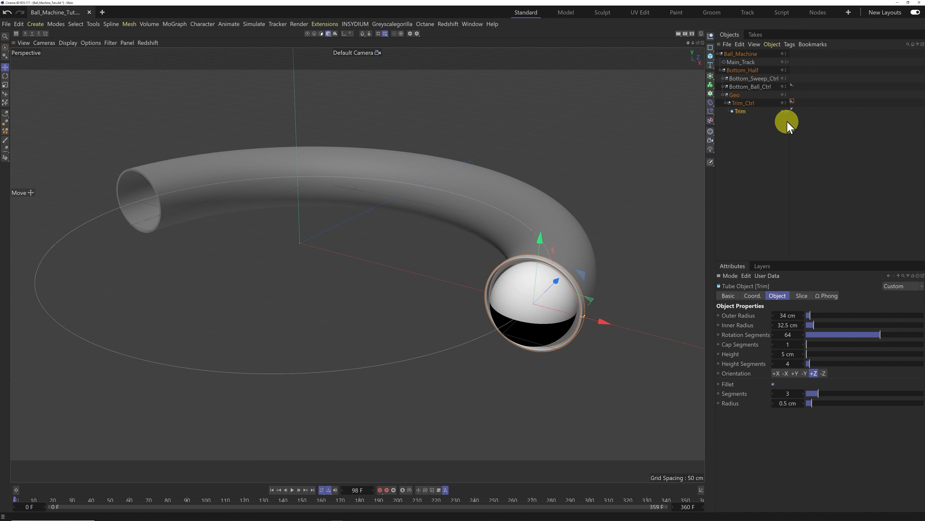
click(792, 102)
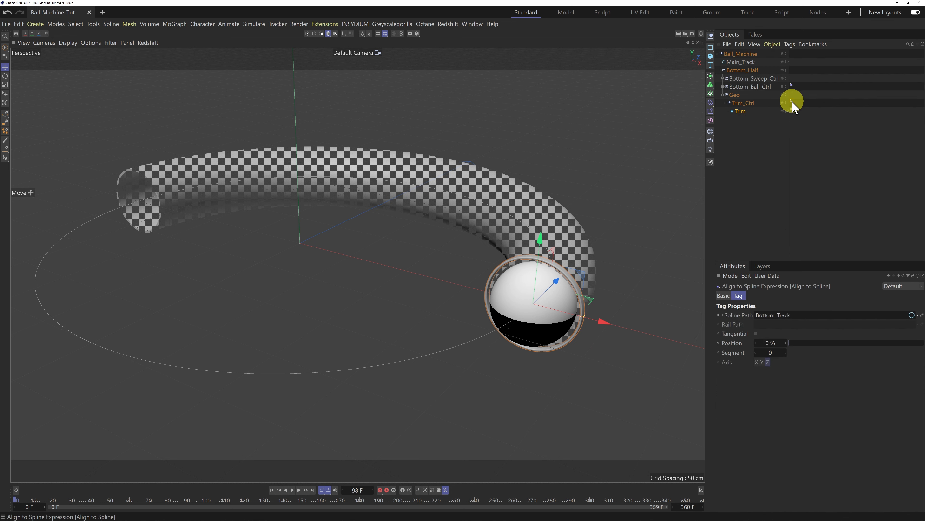
click(756, 333)
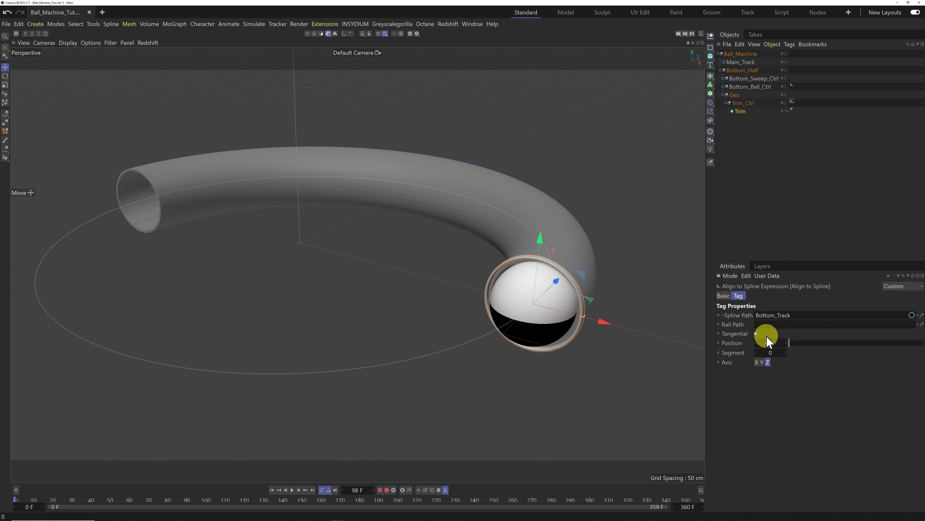
Examine how the trim ring fits around the ball and tube end, then restore the default framing.
scroll(557, 313, up, 5)
scroll(558, 313, up, 4)
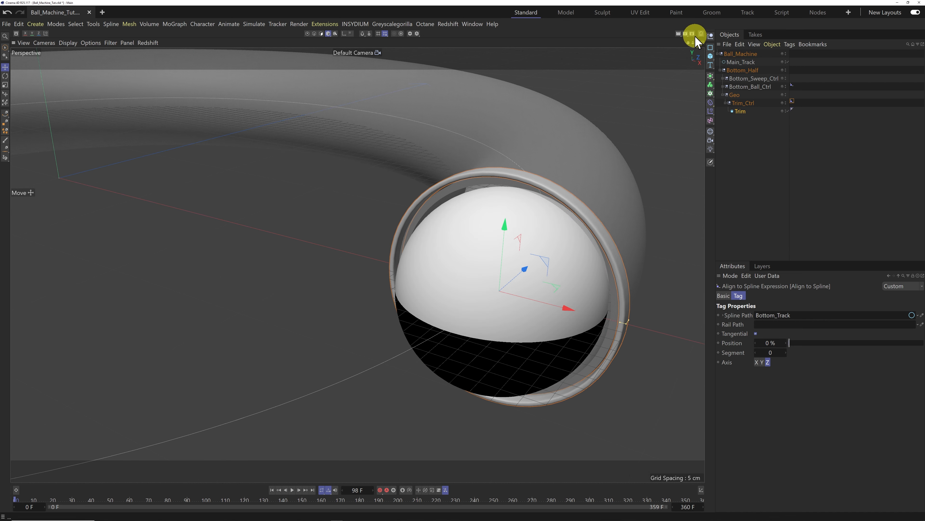
drag(698, 42, 463, 260)
drag(357, 264, 358, 264)
drag(463, 259, 462, 260)
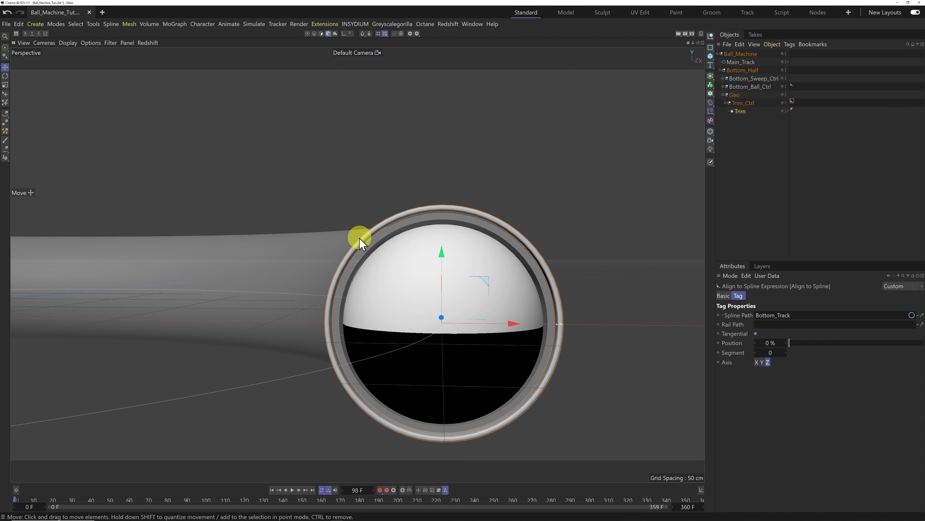
drag(692, 47, 463, 260)
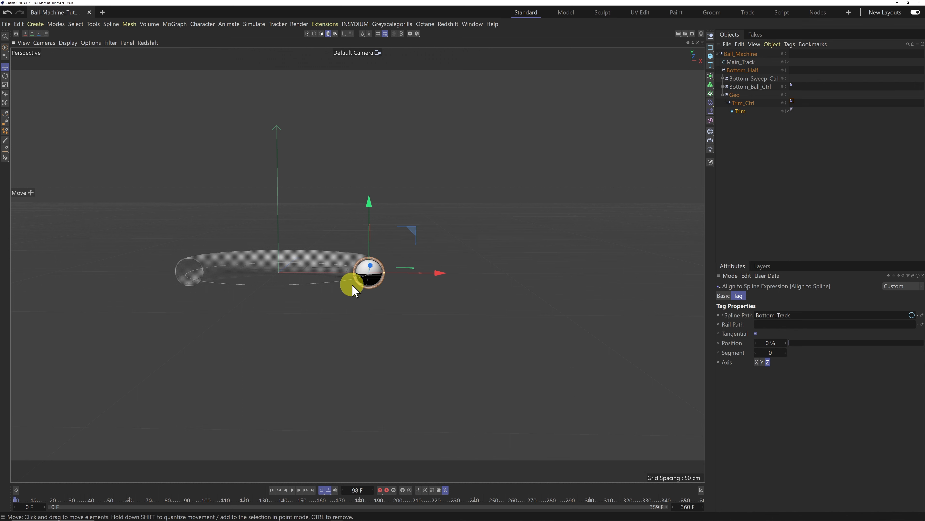
scroll(369, 272, up, 2)
scroll(368, 272, up, 10)
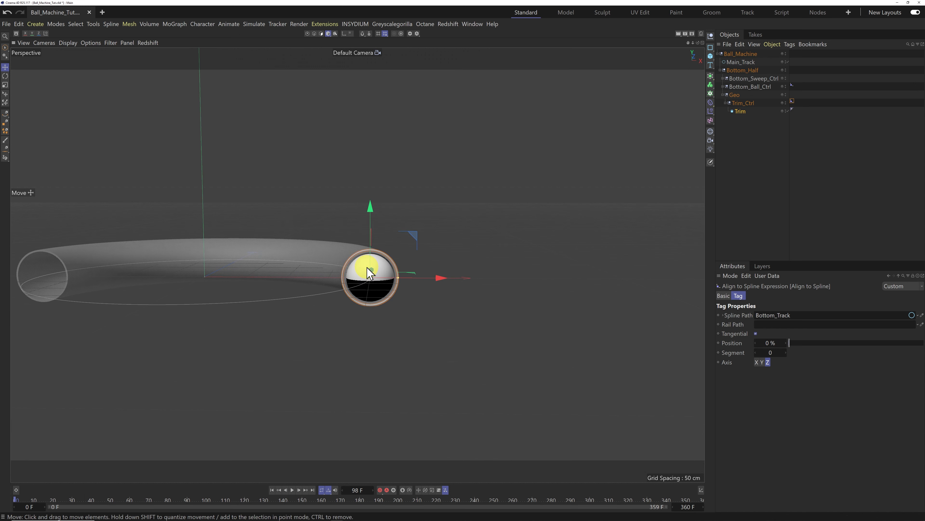
scroll(368, 272, up, 4)
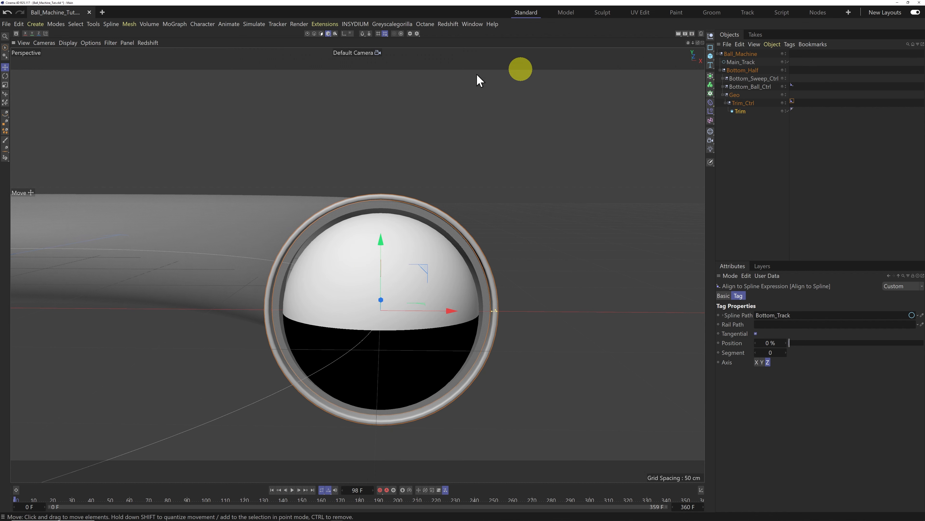
click(24, 43)
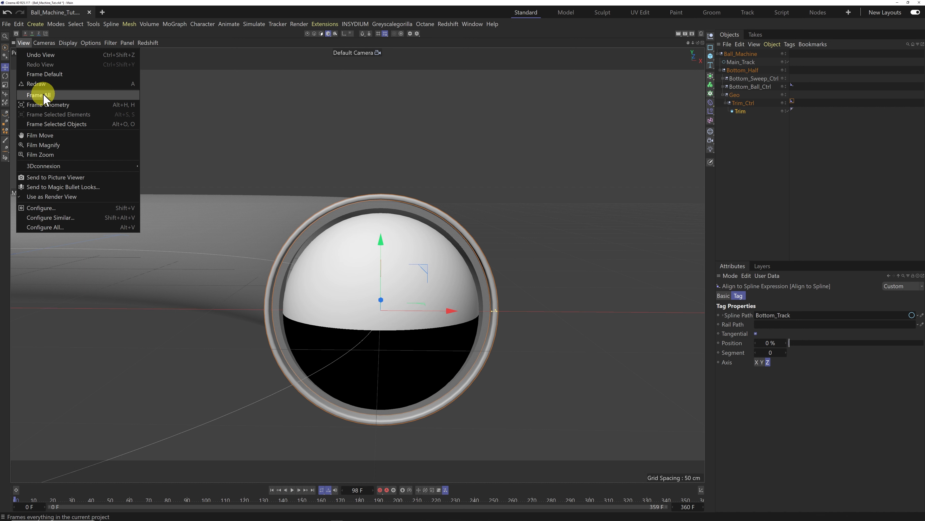
click(43, 95)
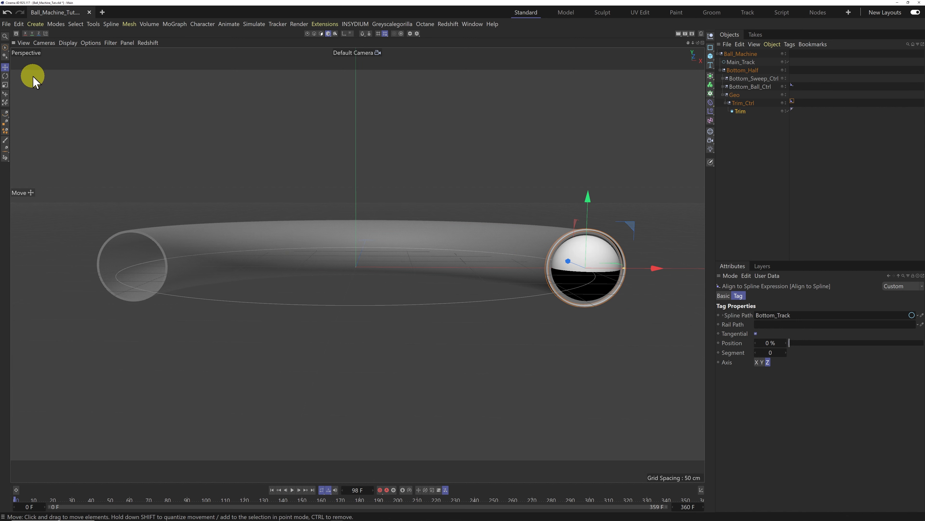
click(22, 44)
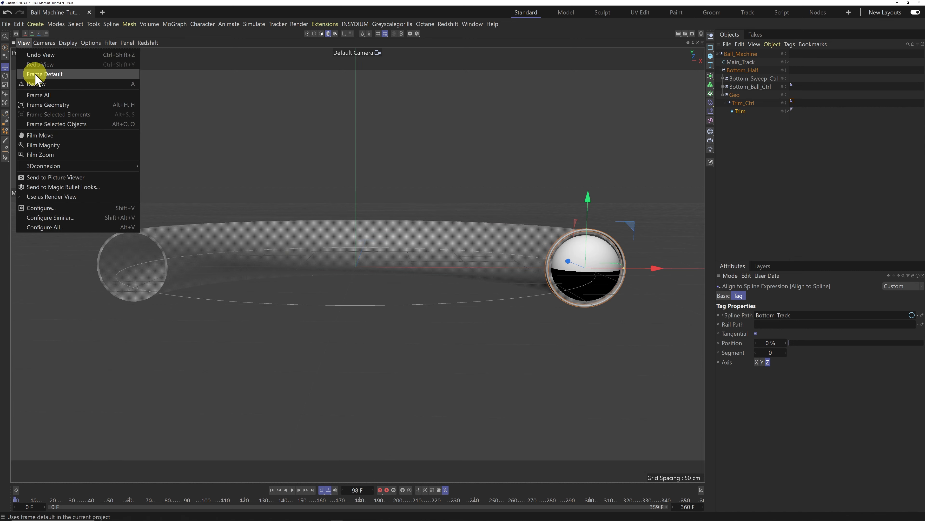
click(37, 77)
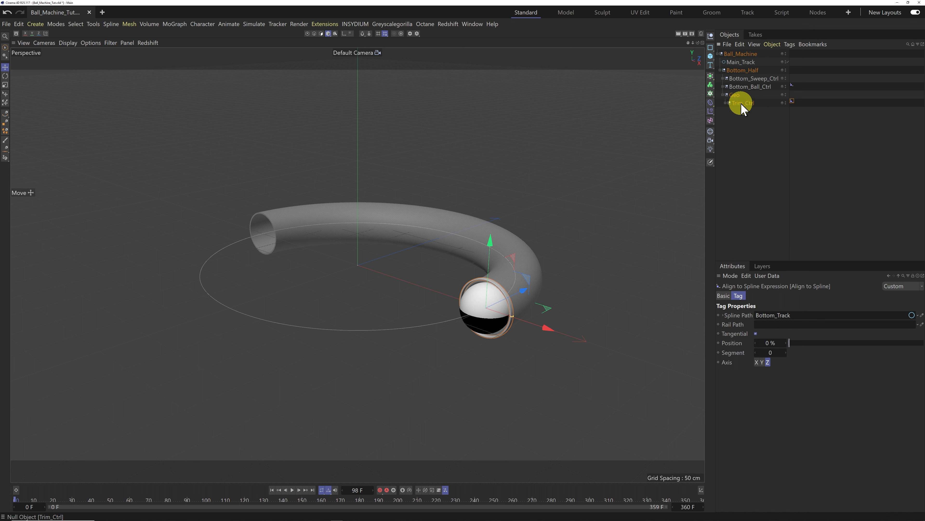
Duplicate Trim_Ctrl within the Geo group and rename the copy Trim_Ctrl_2.
drag(743, 109, 753, 113)
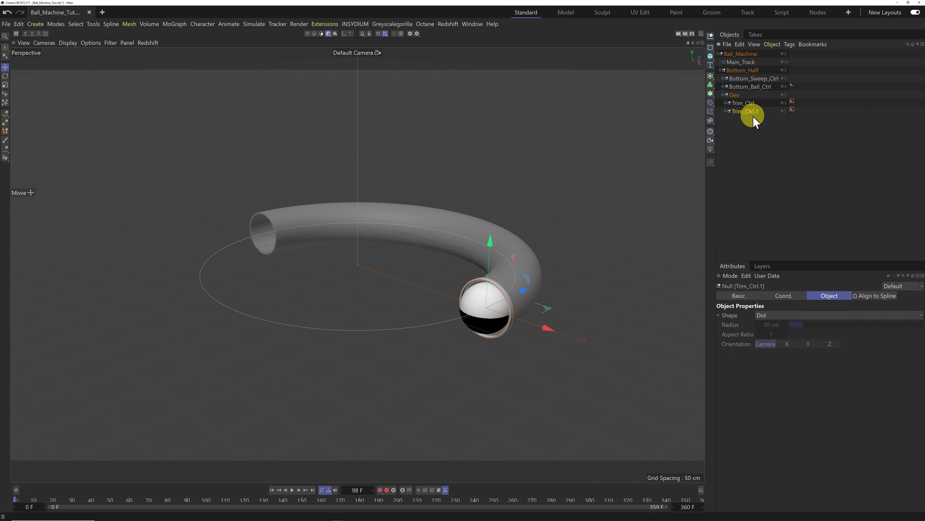
double_click(753, 112)
key(ctrl+c)
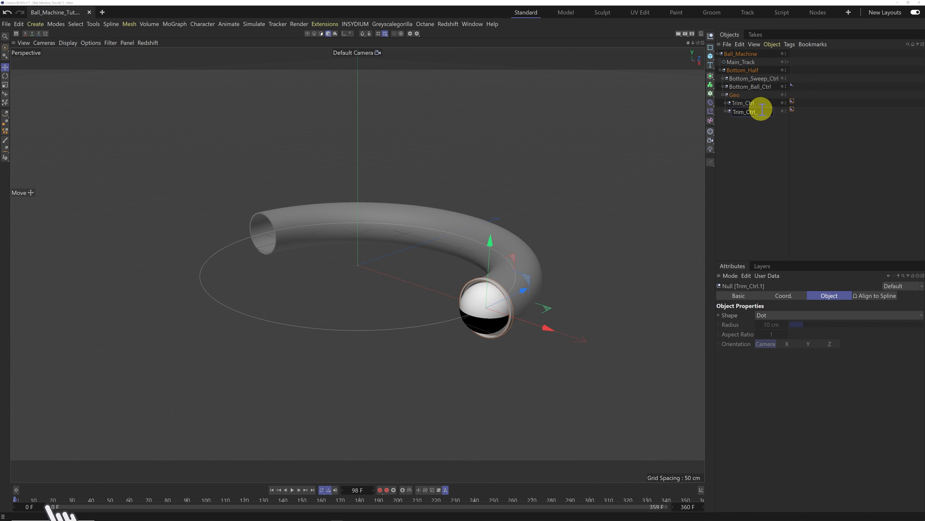
text(2)
key(Return)
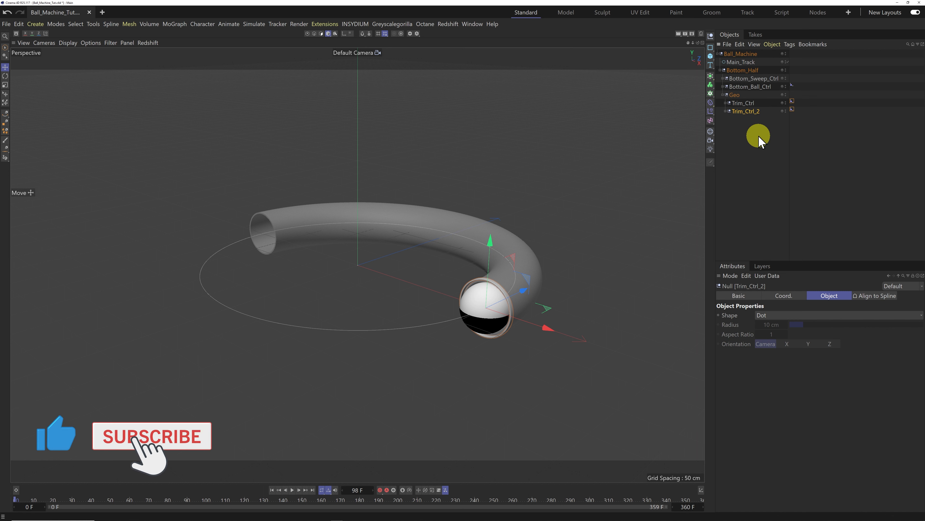
Set the Align to Spline position of Trim_Ctrl_2 to 50% along Bottom_Track.
click(792, 110)
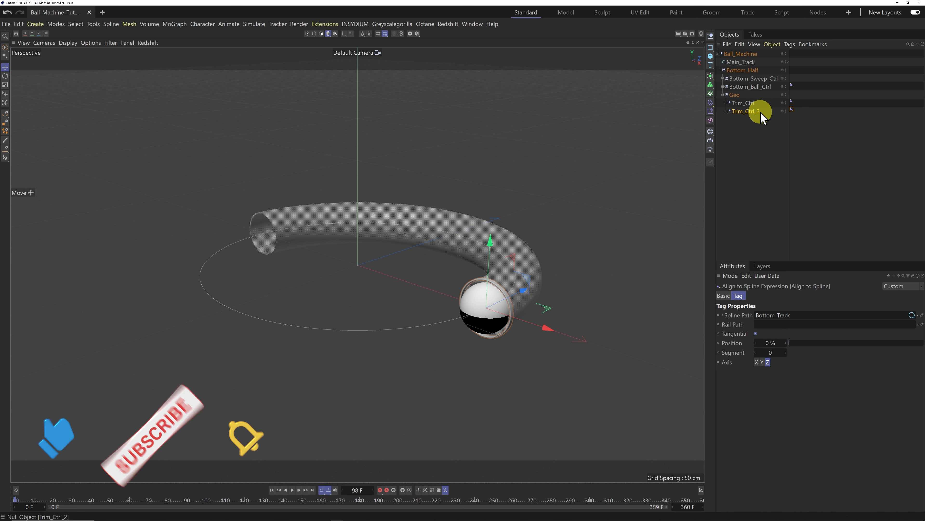
double_click(769, 343)
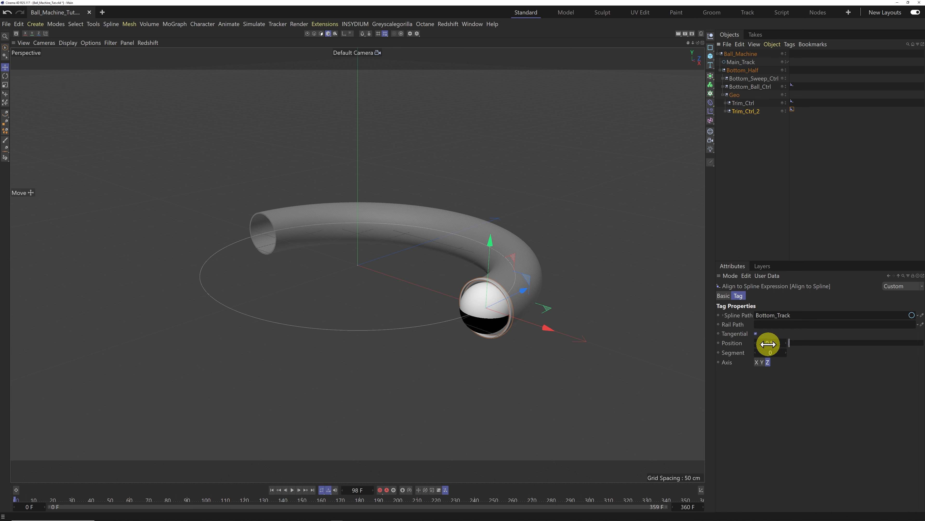
text(5)
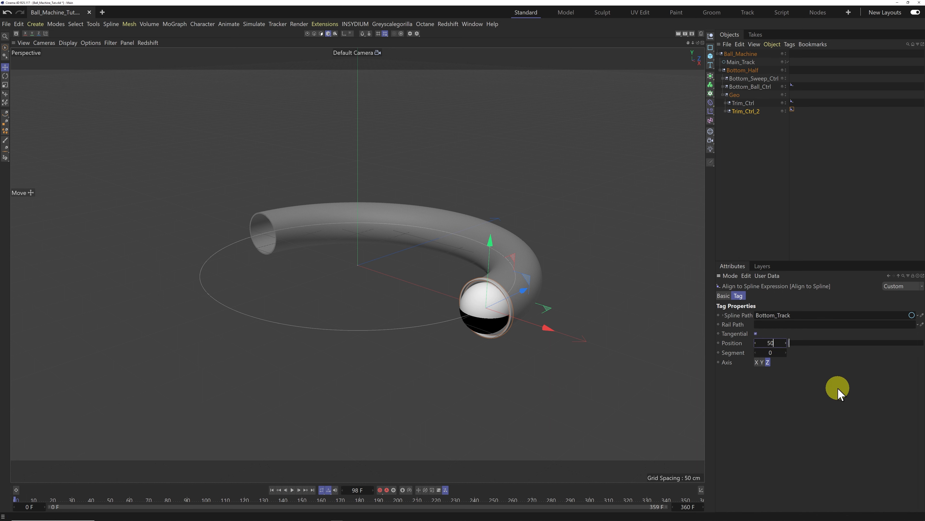
text(0)
key(Return)
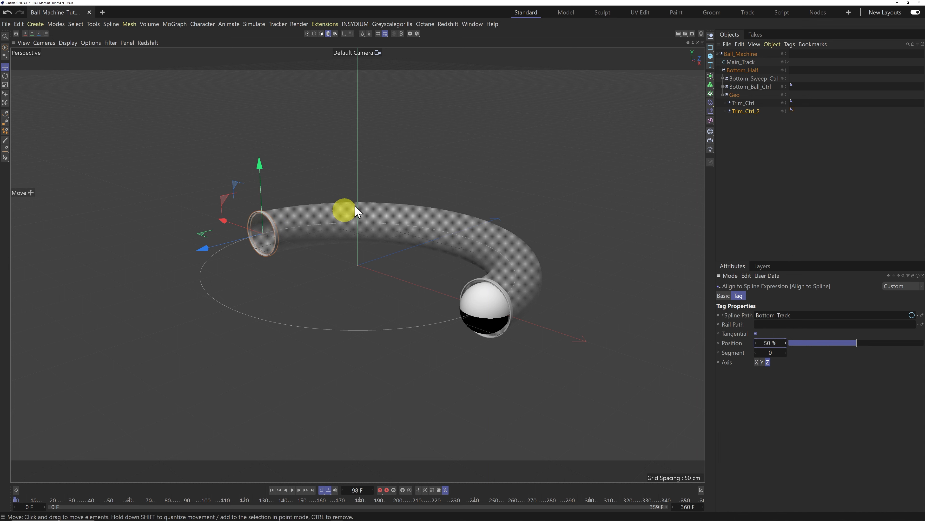
Duplicate Trim_Ctrl_2 within the Geo group and rename the copy MIddle_Support_Ctrl.
drag(698, 48, 461, 260)
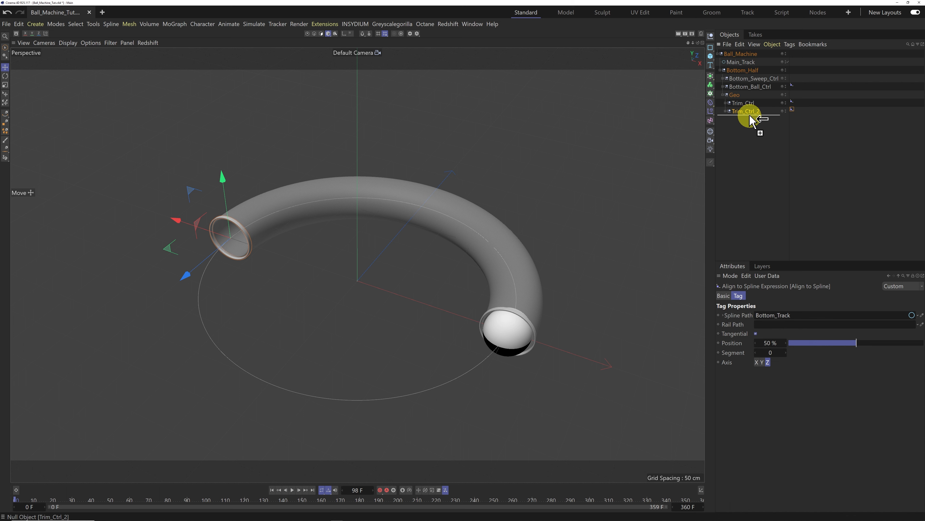
ctrl+drag(750, 117, 751, 121)
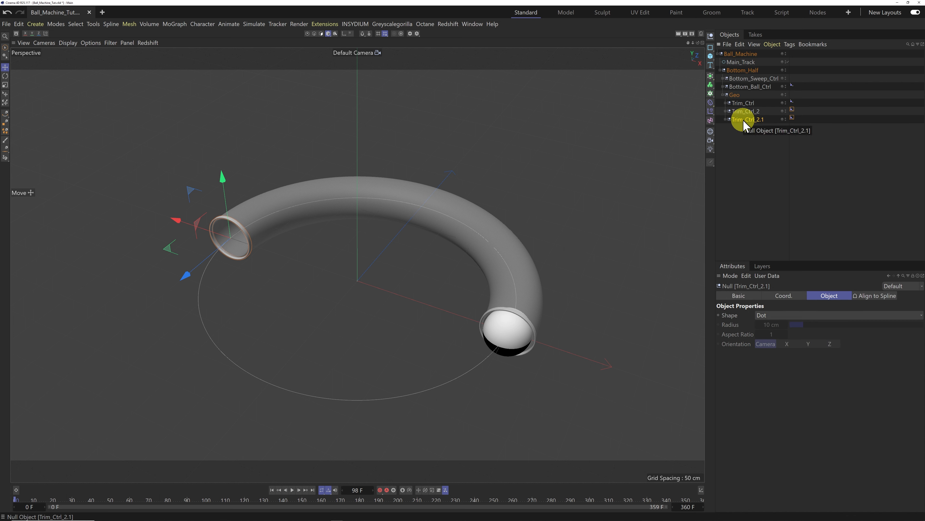
double_click(743, 121)
key(ctrl+v)
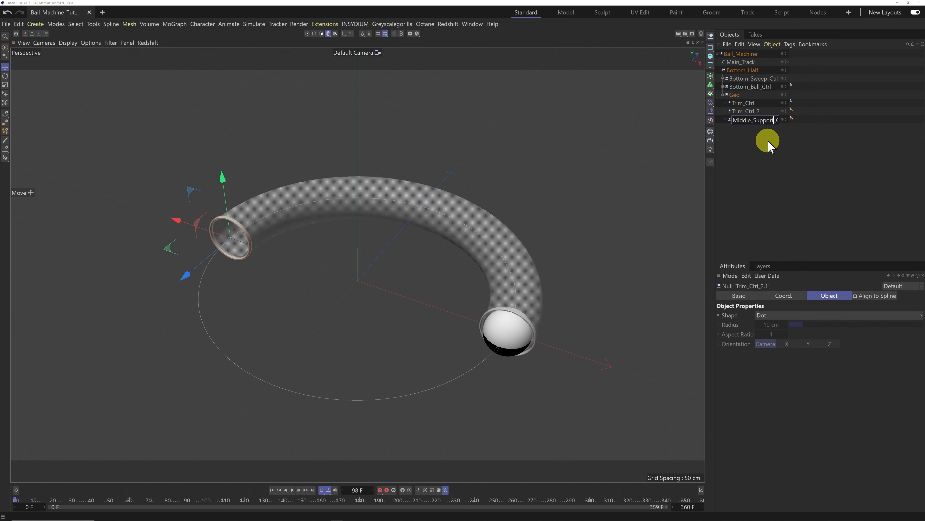
key(Return)
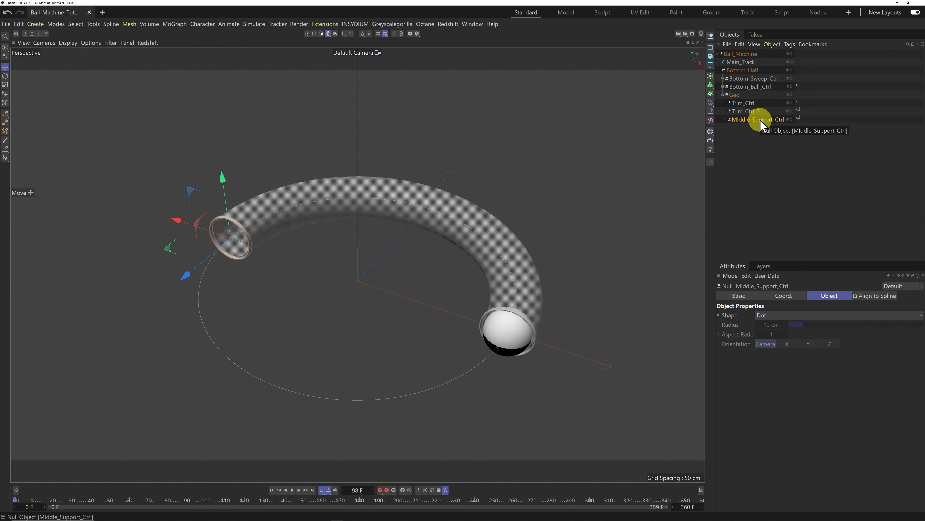
Set the Align to Spline position of MIddle_Support_Ctrl to 25% along Bottom_Track.
click(726, 120)
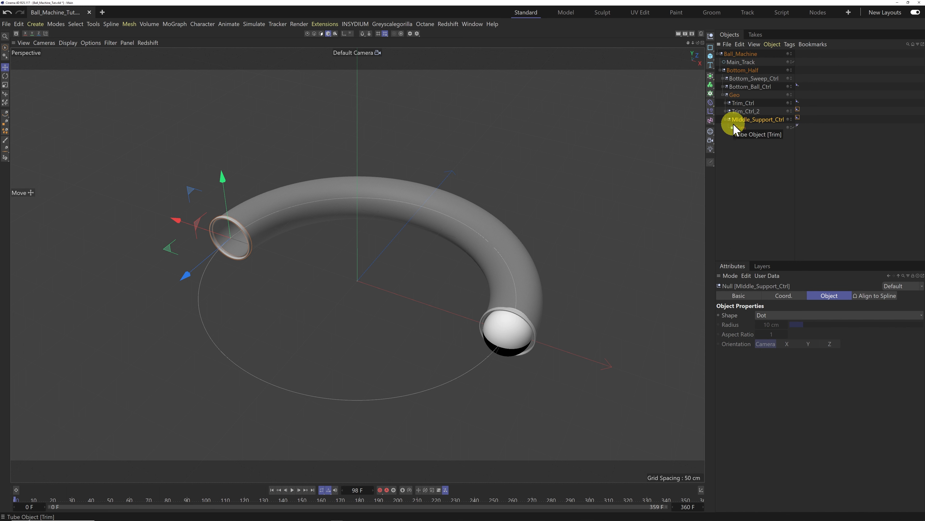
click(726, 120)
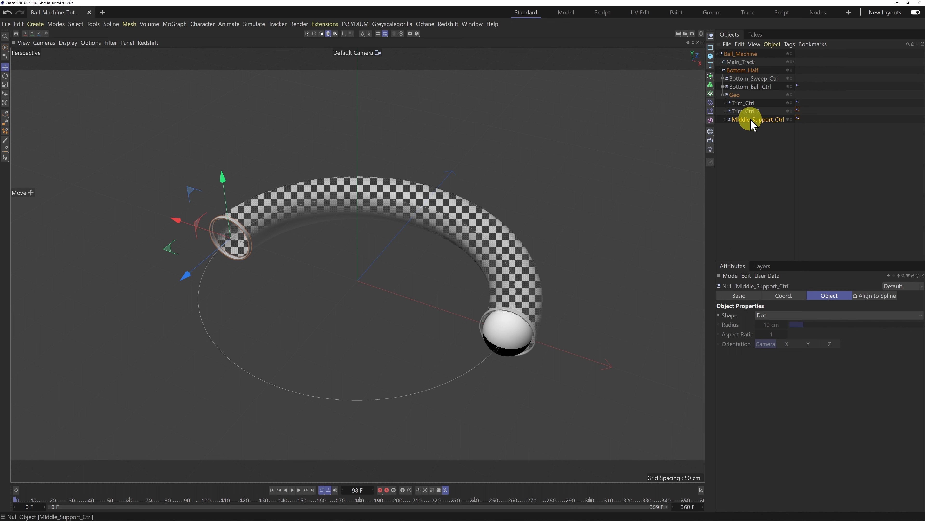
click(797, 118)
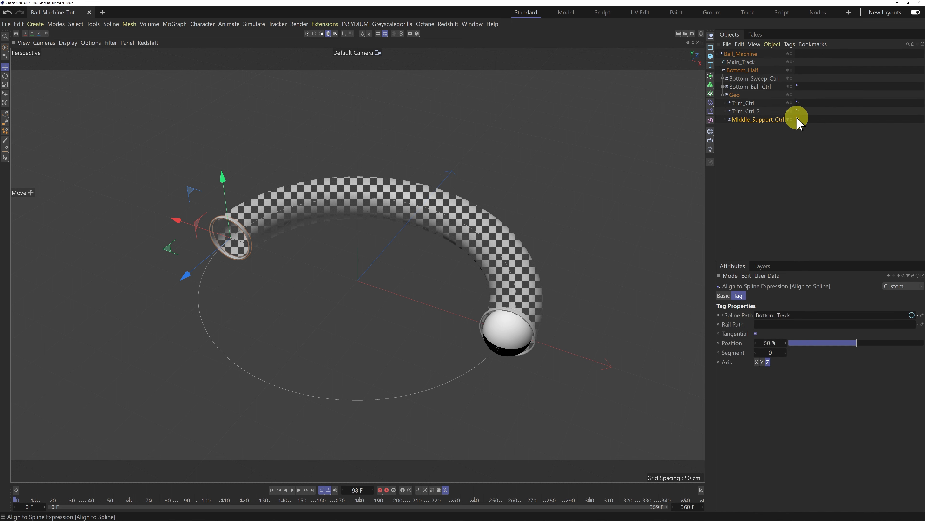
click(769, 343)
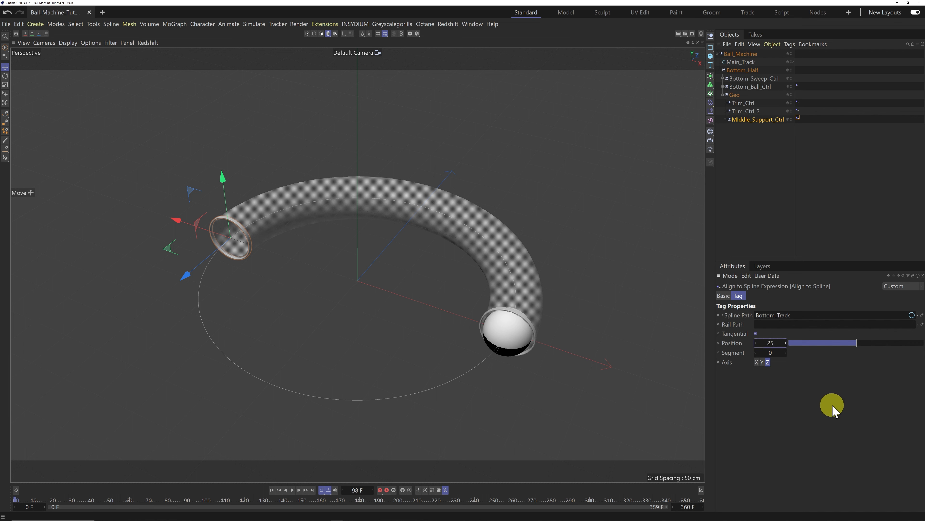
text(25)
key(Return)
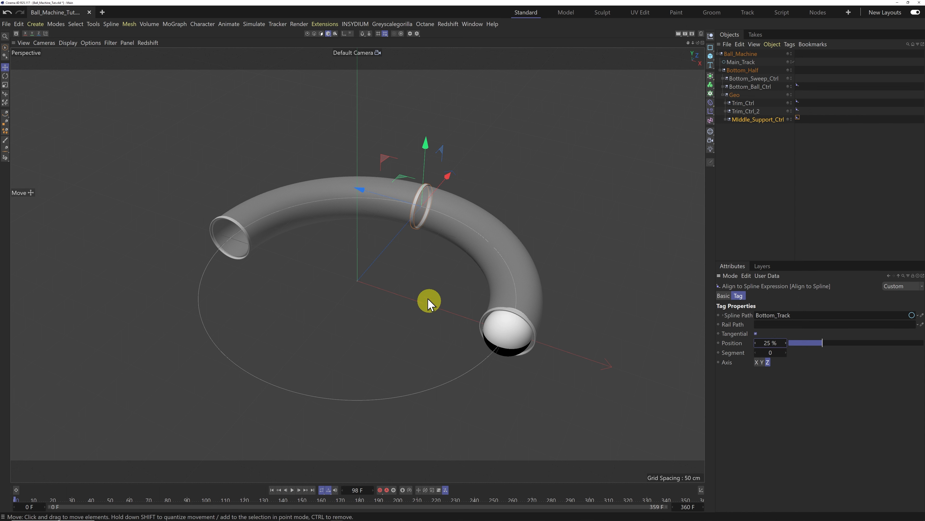
Set the outer radius to 36 cm and the height to 12 cm for the Trim tube under MIddle_Support_Ctrl.
drag(699, 43, 462, 259)
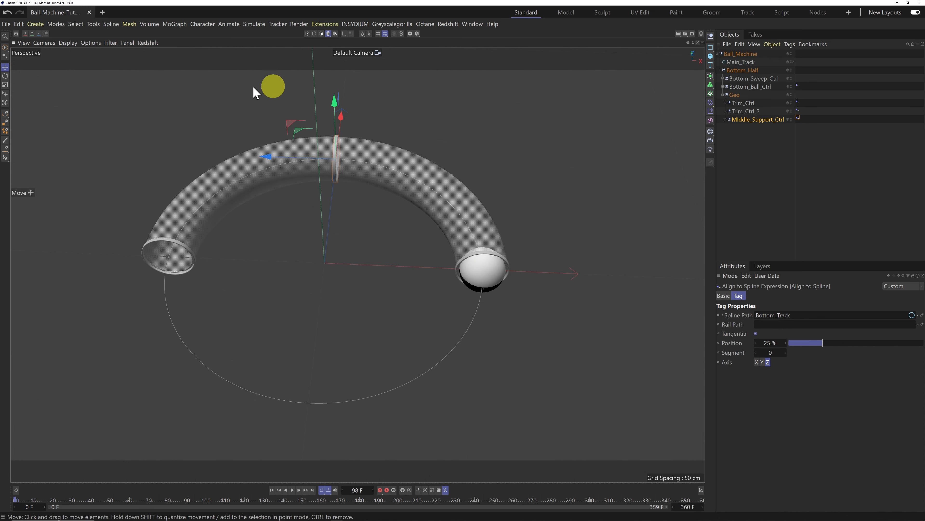
click(127, 43)
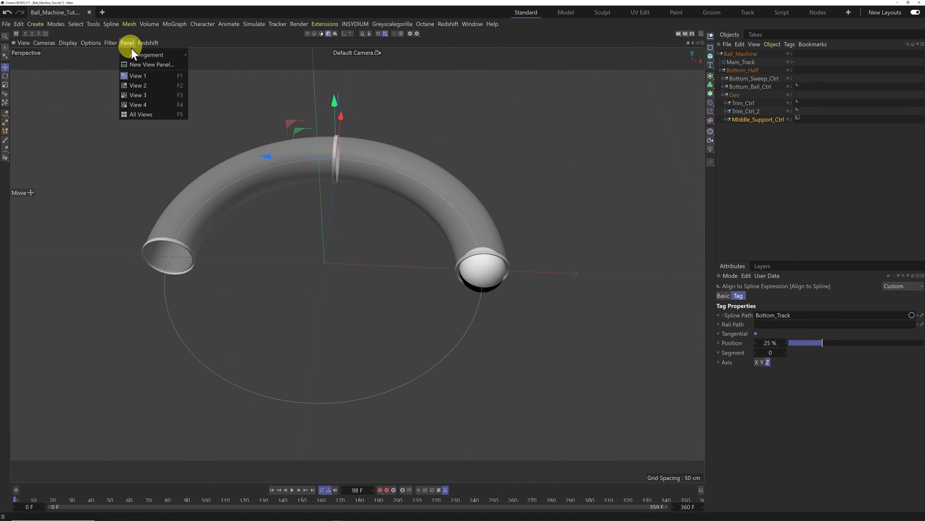
click(139, 87)
drag(688, 42, 462, 260)
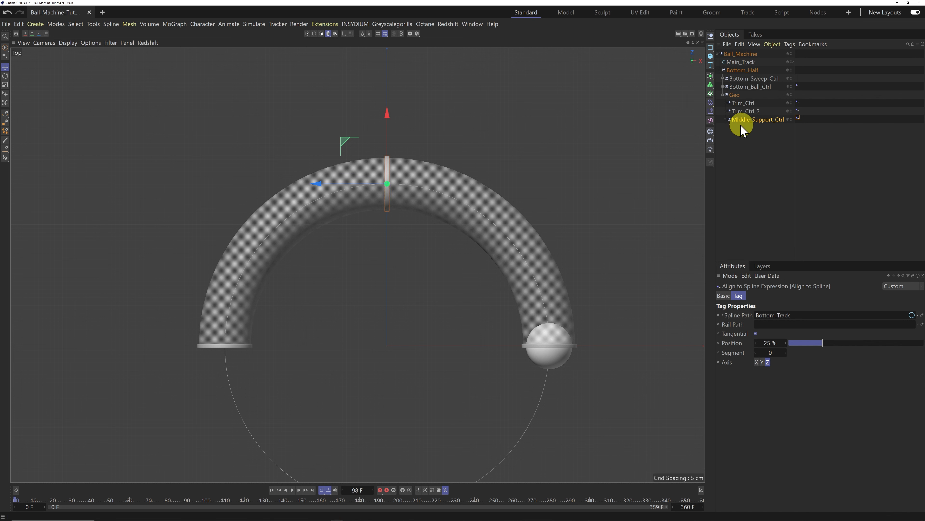
click(725, 120)
click(740, 127)
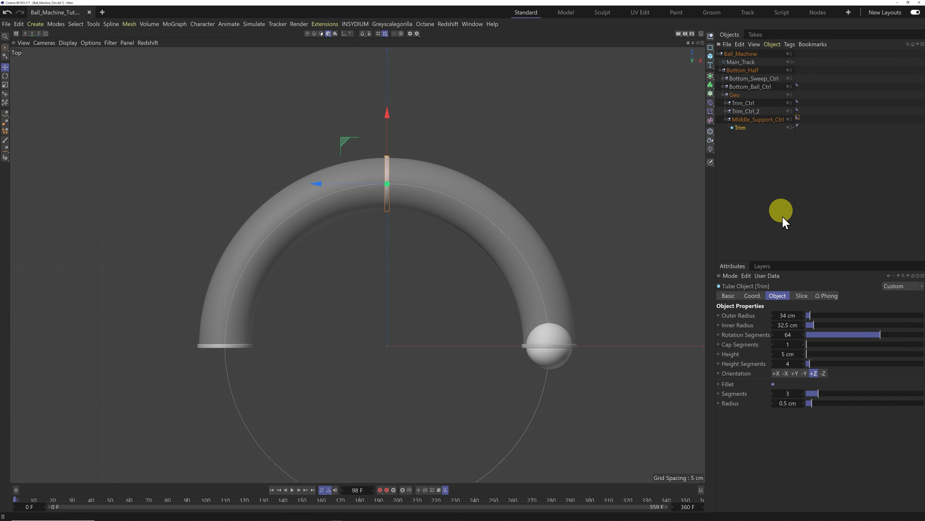
click(787, 316)
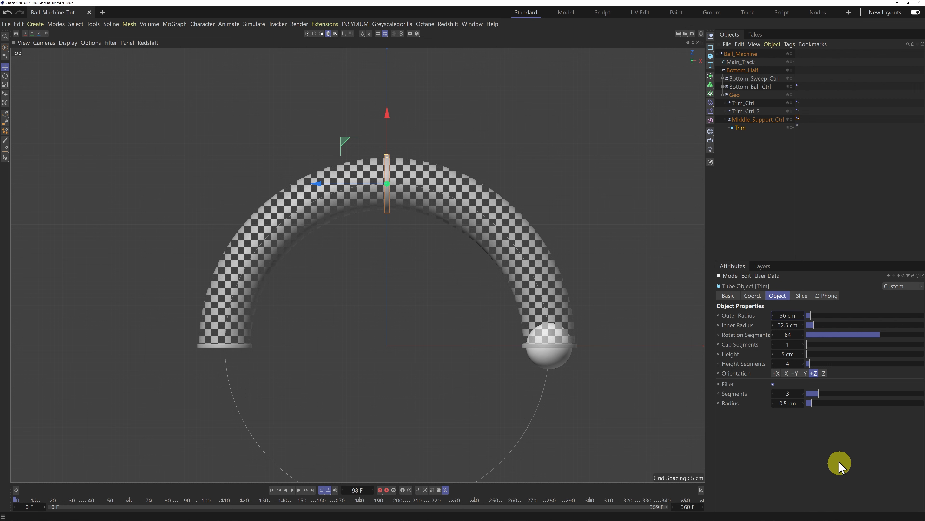
click(790, 354)
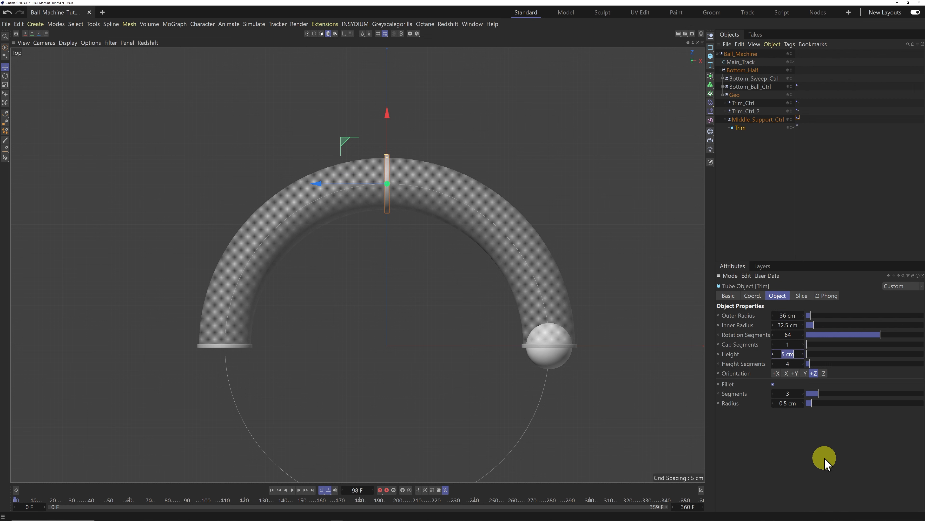
key(Return)
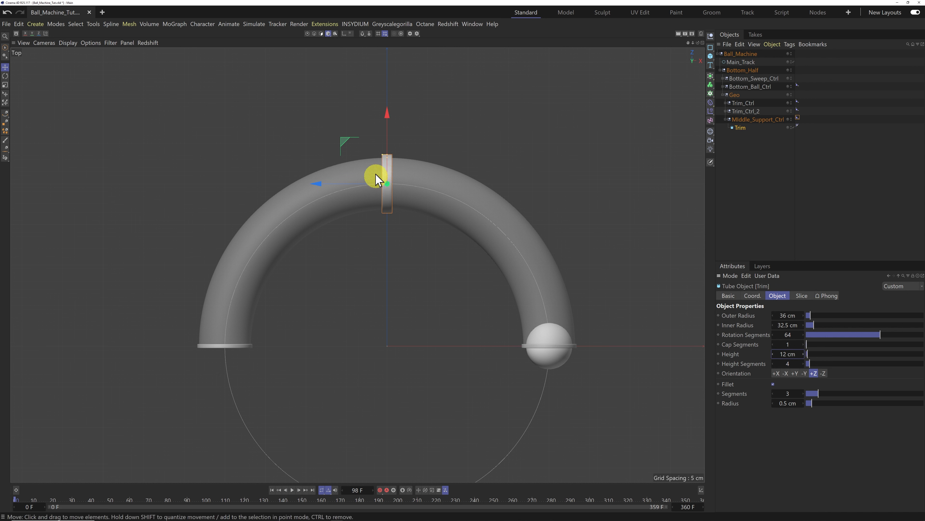
Examine in the perspective view how the middle support ring fits around the tube.
click(127, 42)
click(138, 76)
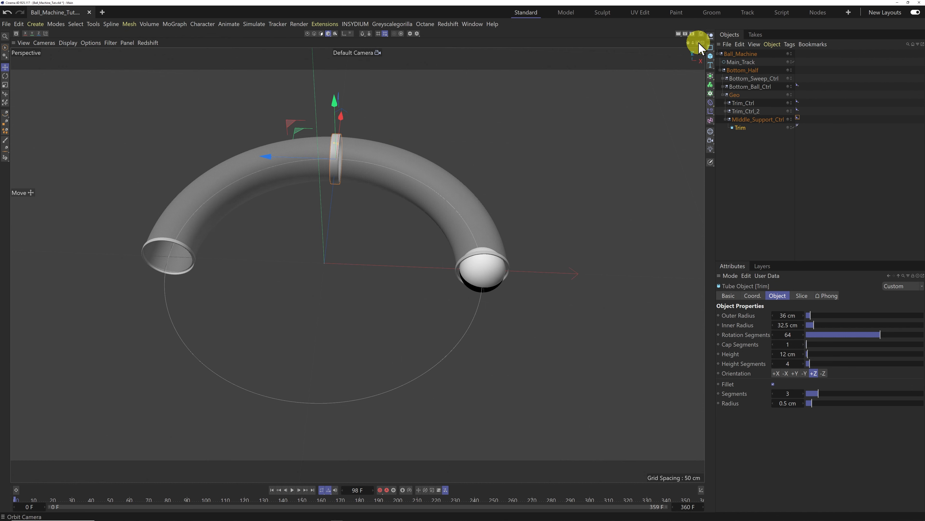
alt+drag(462, 259, 463, 260)
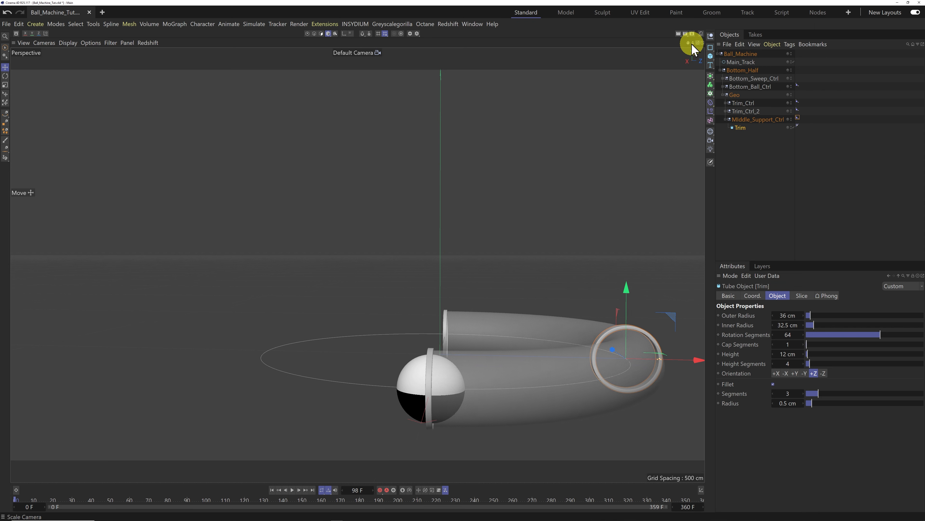
mouse_move(690, 49)
mouse_down()
mouse_move(460, 260)
mouse_move(689, 45)
mouse_up()
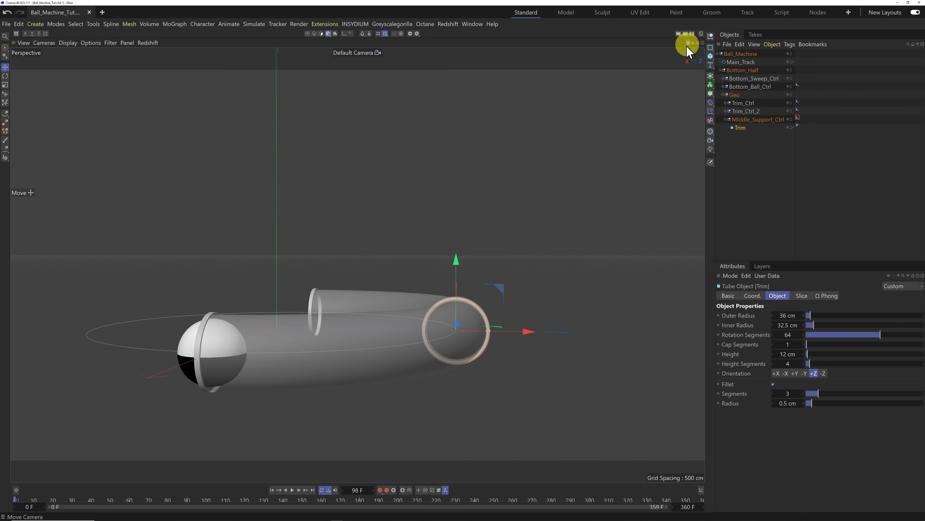
scroll(451, 345, up, 10)
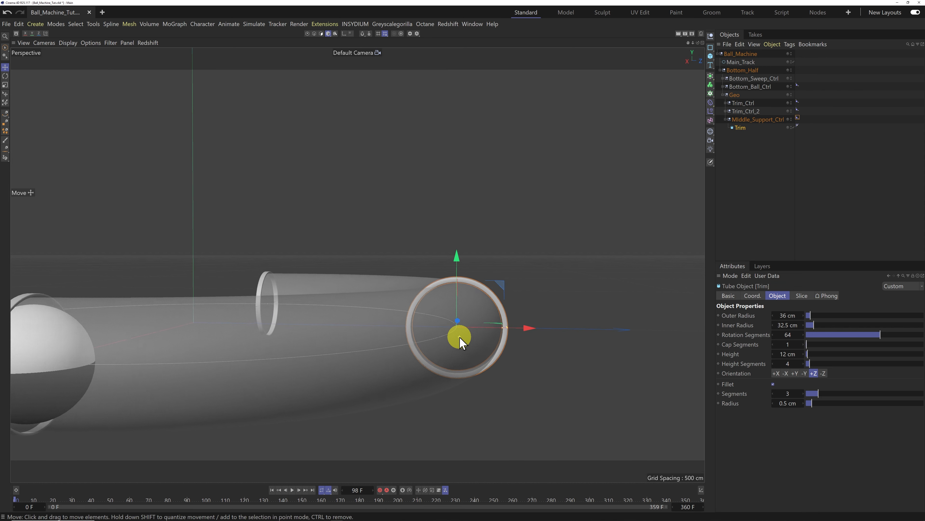
scroll(460, 341, up, 4)
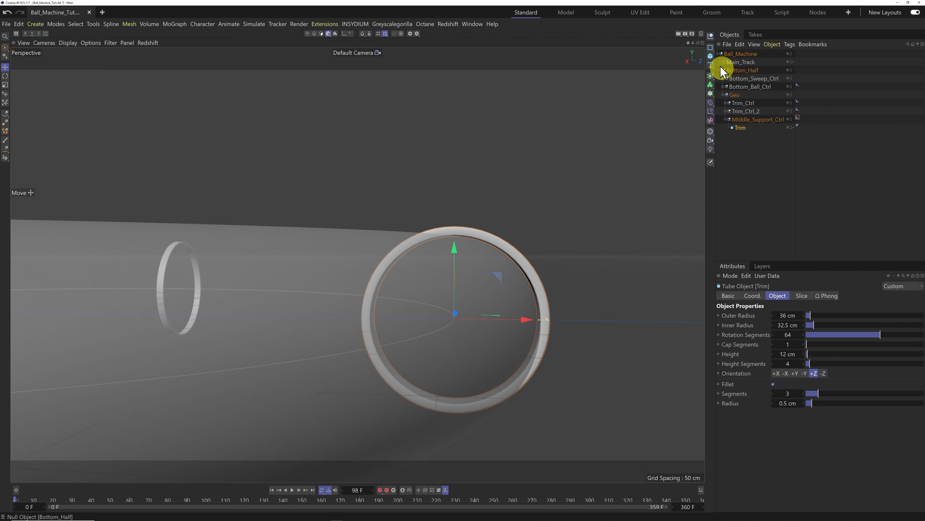
mouse_move(694, 51)
mouse_down()
mouse_move(459, 258)
mouse_move(463, 265)
mouse_move(697, 49)
mouse_move(462, 260)
mouse_move(690, 43)
mouse_up()
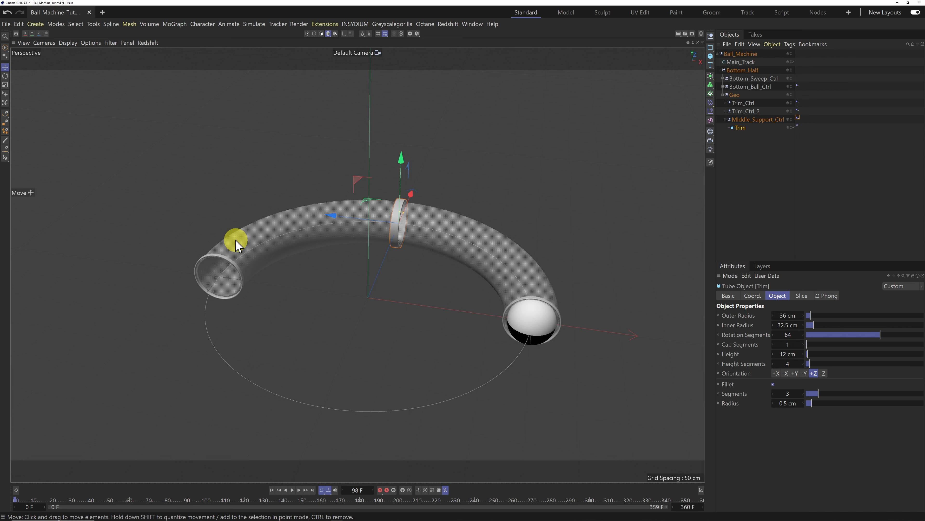
Set the Z position of the Trim tube under Trim_Ctrl to 2.5 cm, checking its alignment in the top view.
click(127, 43)
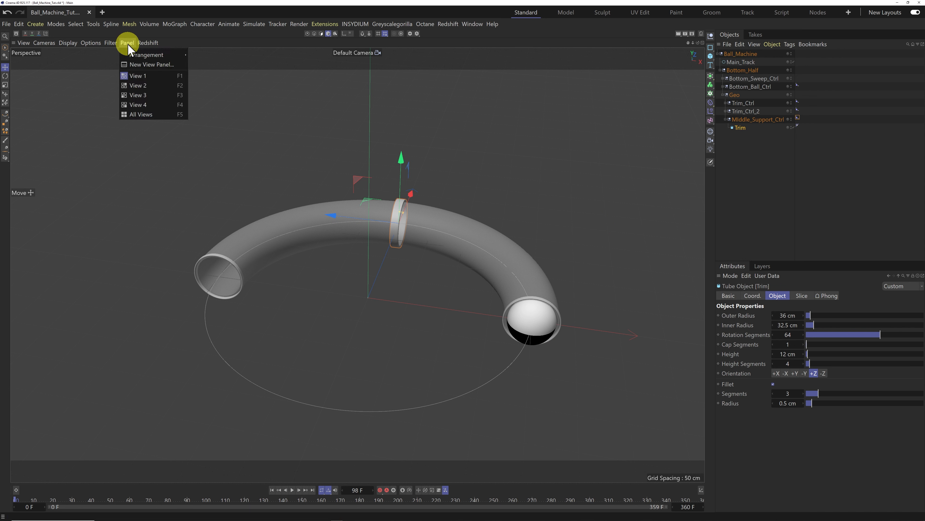
click(145, 88)
scroll(554, 365, up, 10)
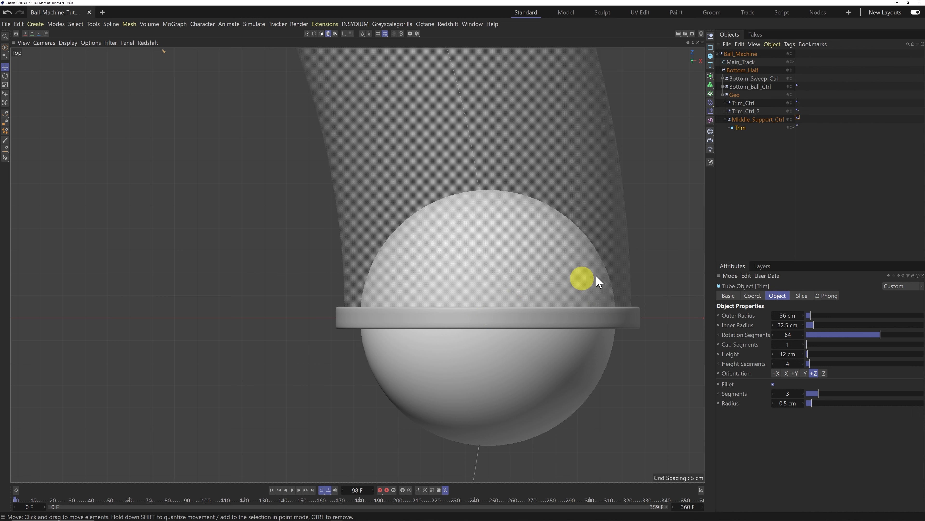
click(725, 104)
click(741, 111)
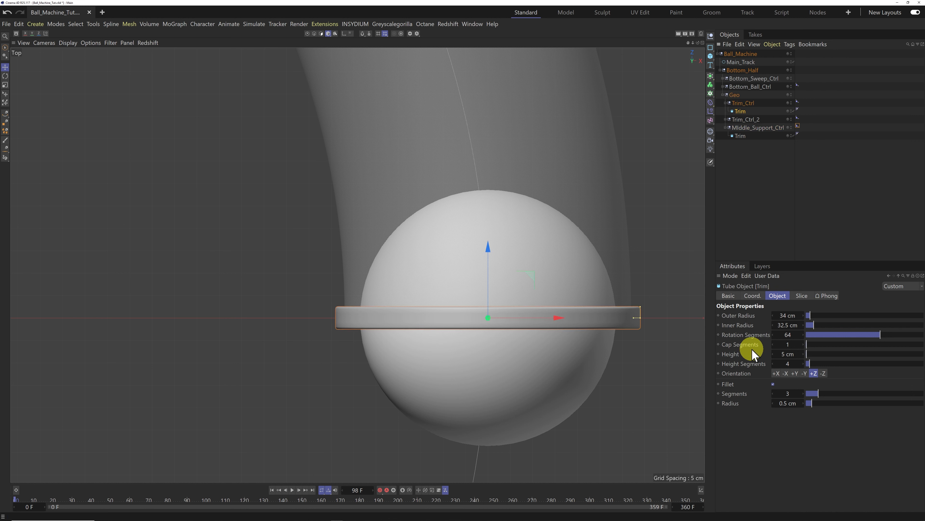
click(752, 295)
drag(749, 336, 749, 335)
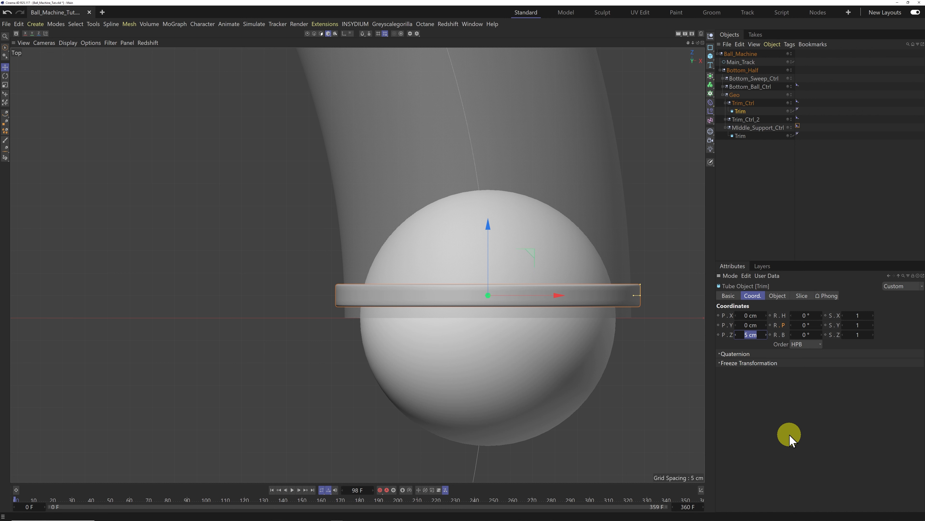
text(2.5)
key(Return)
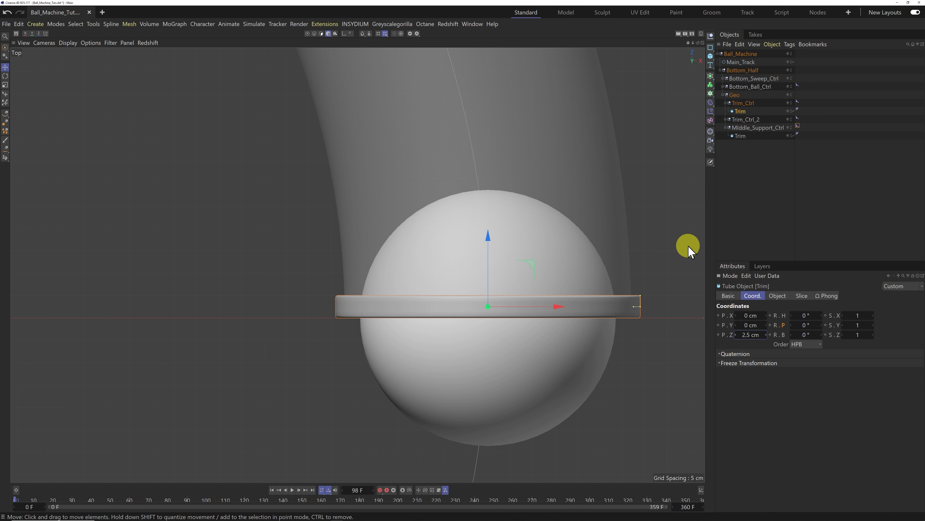
Set the Z position of the Trim tube under Trim_Ctrl_2 to -2.5 cm.
mouse_move(692, 45)
mouse_down()
mouse_move(462, 262)
mouse_move(692, 45)
mouse_move(469, 260)
mouse_move(675, 52)
mouse_up()
scroll(347, 273, up, 8)
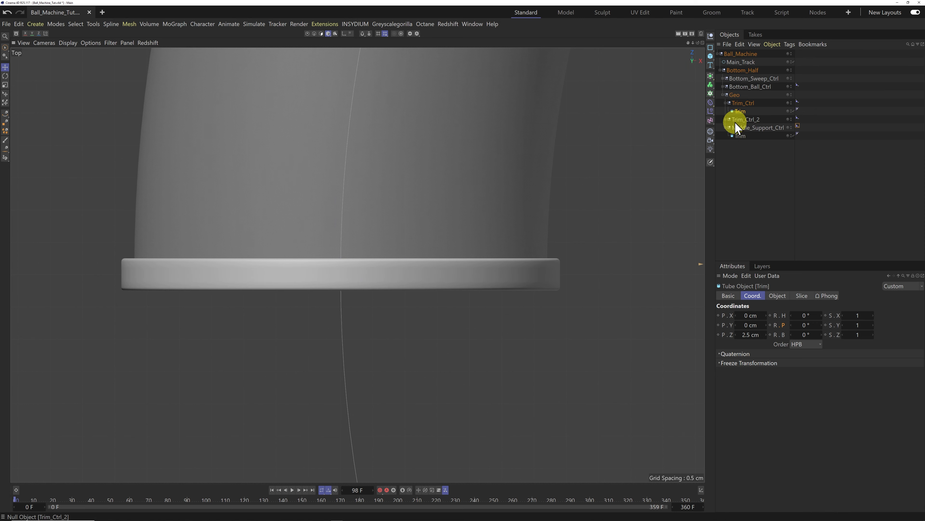
click(726, 120)
click(745, 128)
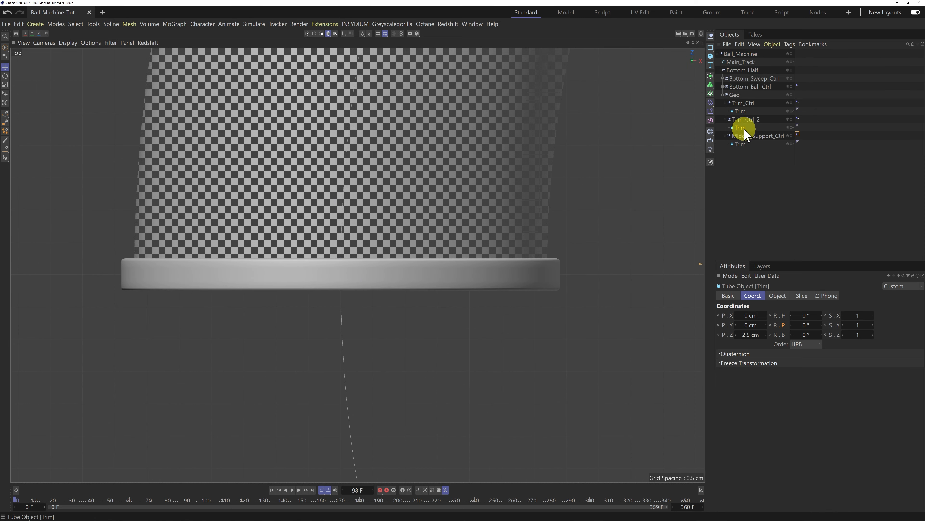
click(751, 335)
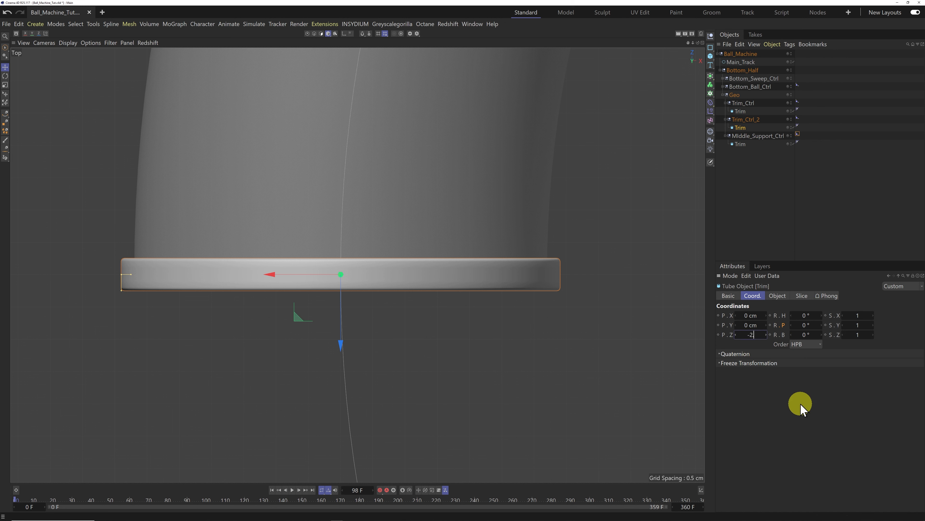
key(Return)
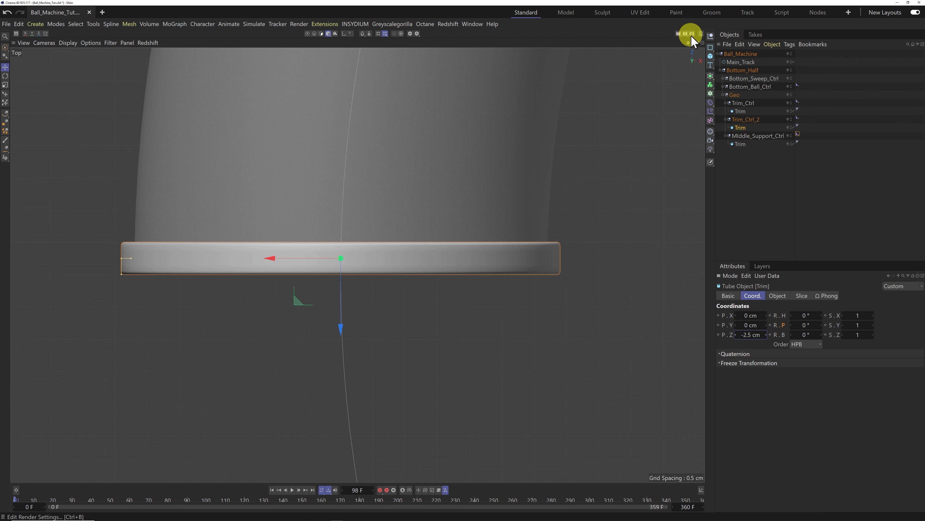
Deselect everything and collapse Trim_Ctrl, Trim_Ctrl_2 and MIddle_Support_Ctrl in the object hierarchy.
drag(693, 42, 590, 43)
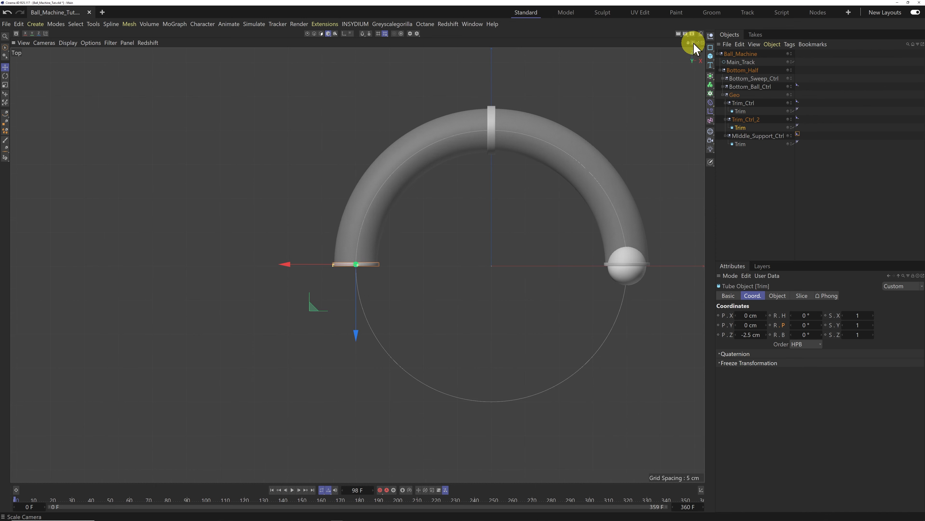
drag(688, 43, 611, 52)
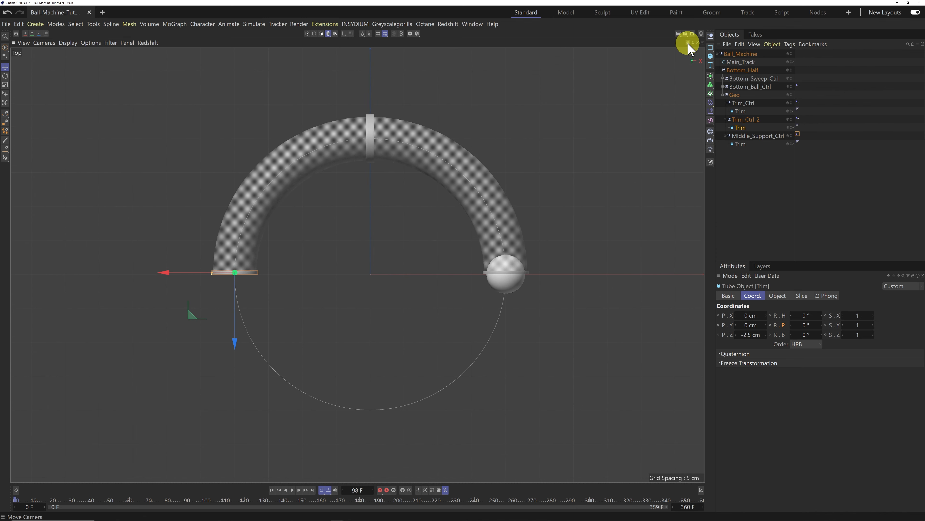
click(761, 171)
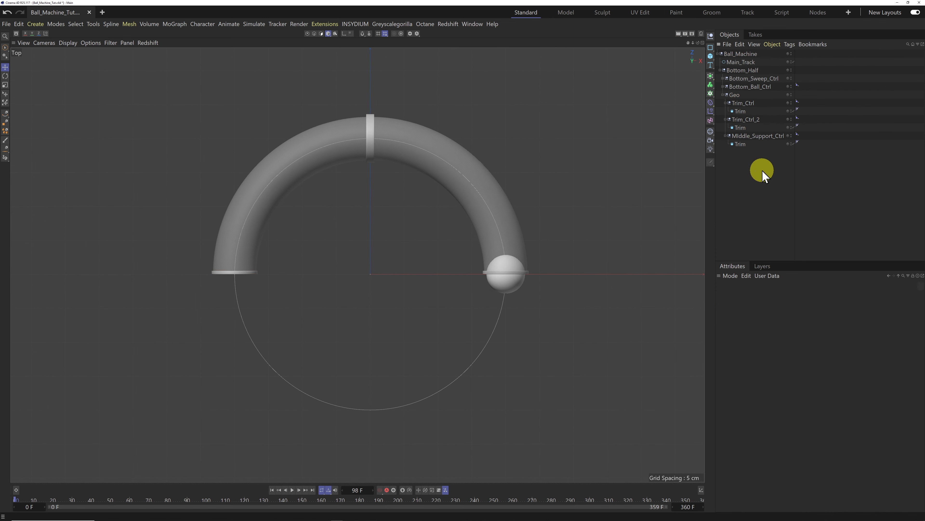
click(726, 103)
click(726, 111)
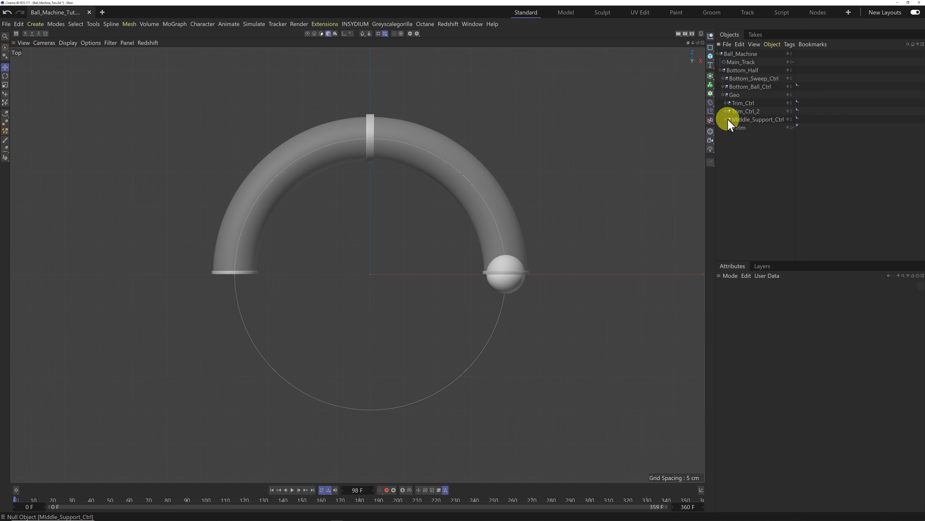
click(726, 119)
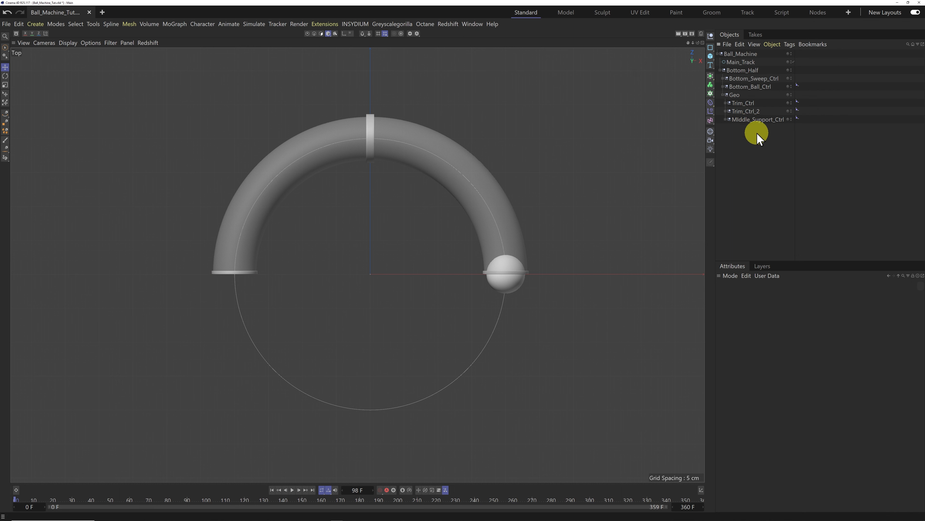
Group Trim_Ctrl, Trim_Ctrl_2 and MIddle_Support_Ctrl under a new null named Trim inside the Geo group.
click(736, 96)
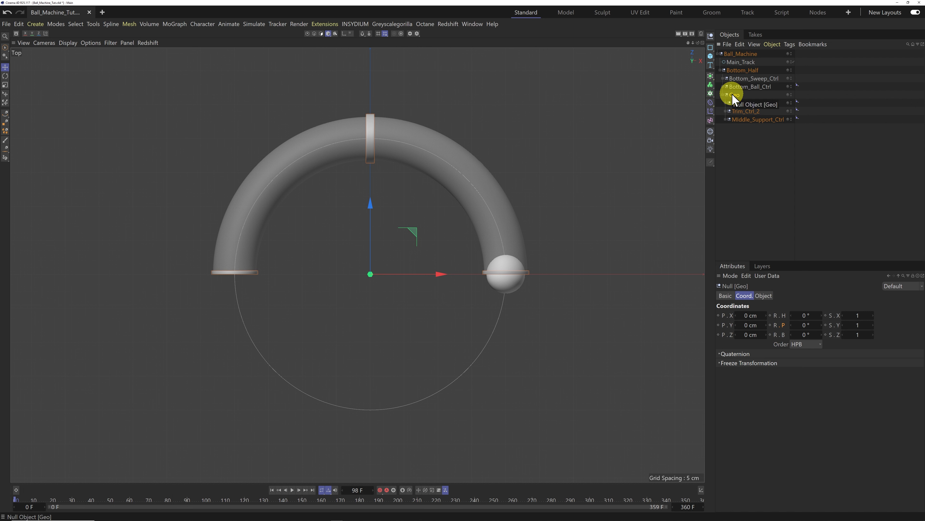
shift+click(711, 36)
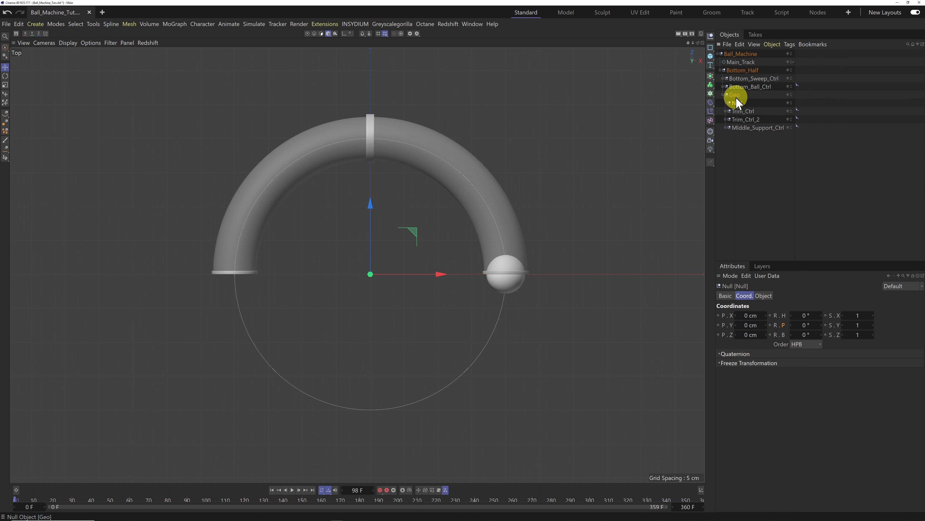
double_click(738, 103)
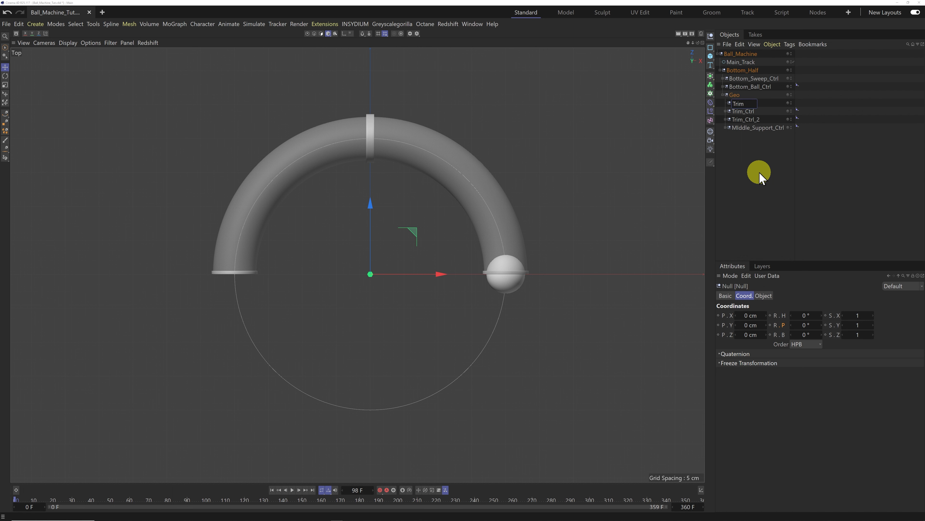
drag(747, 138, 737, 104)
click(726, 103)
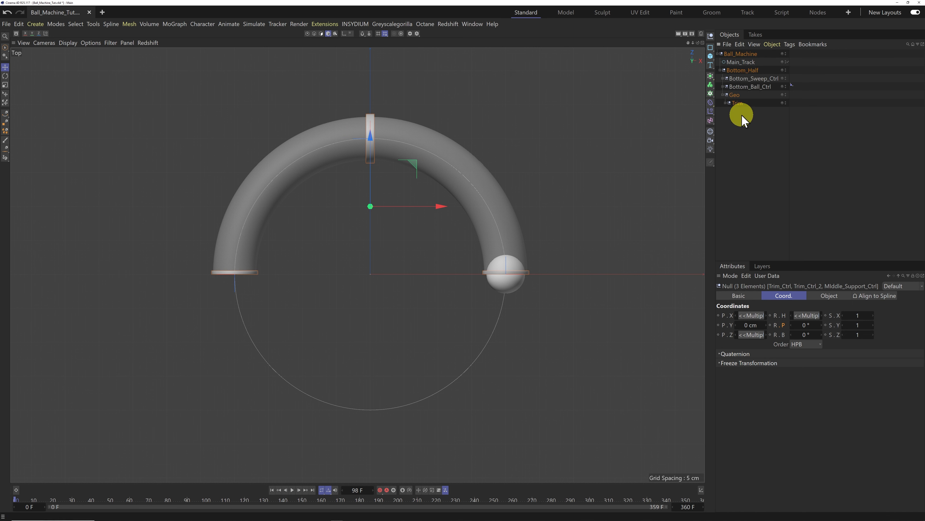
Add a cylinder primitive and rename it Post.
click(711, 58)
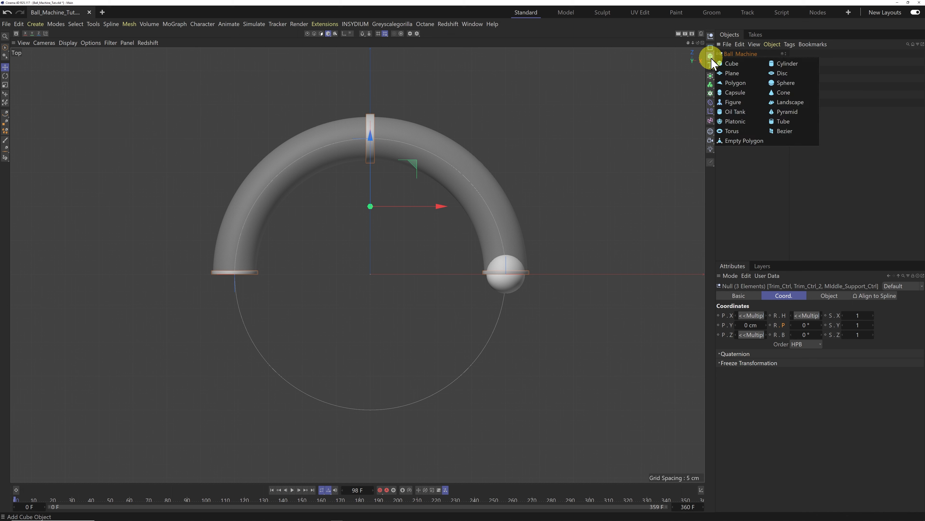
click(784, 64)
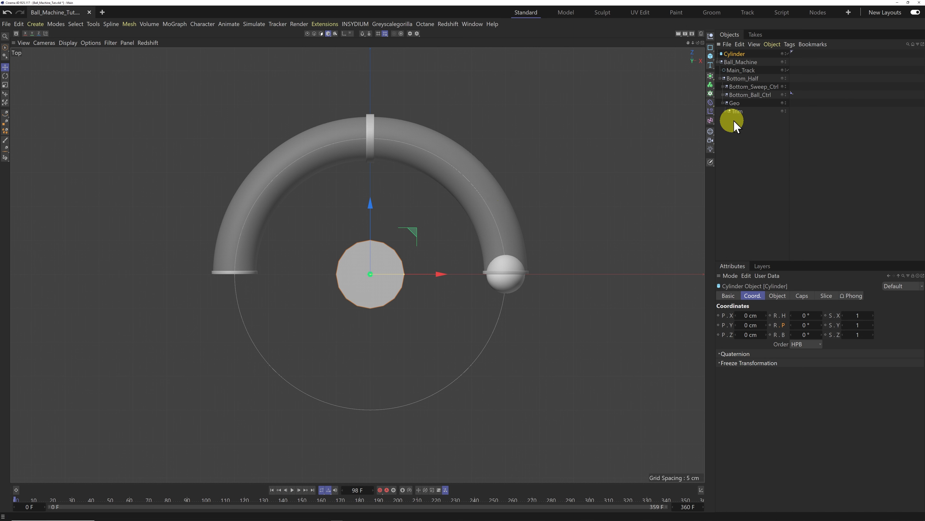
double_click(740, 54)
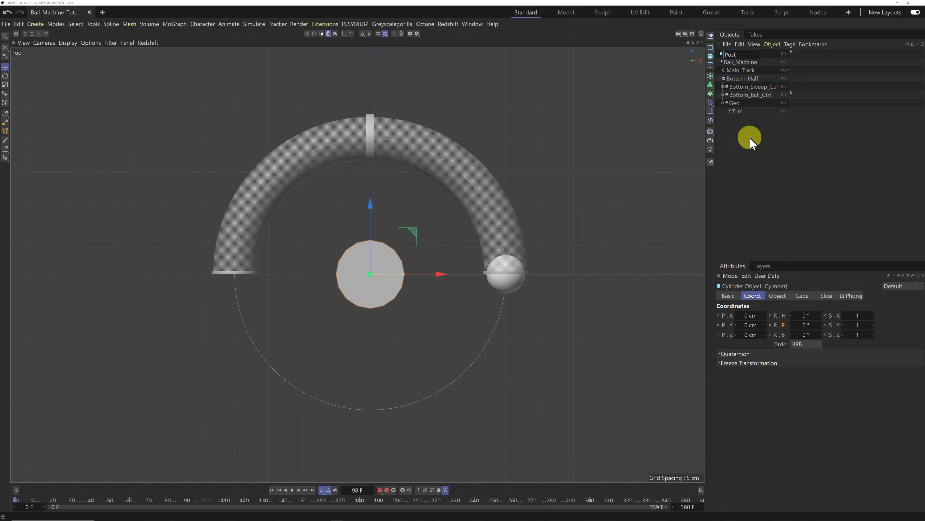
key(Return)
click(731, 54)
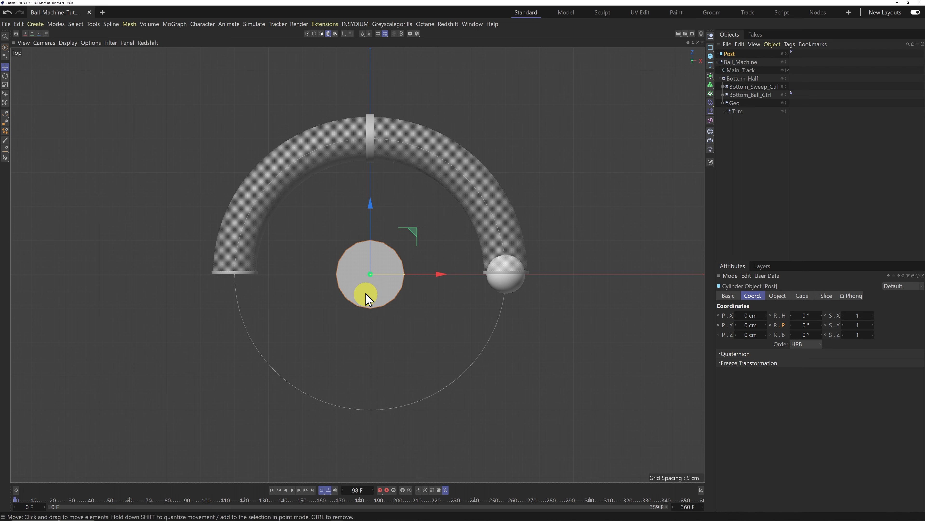
Set the radius of the Post cylinder to 6 cm.
click(778, 296)
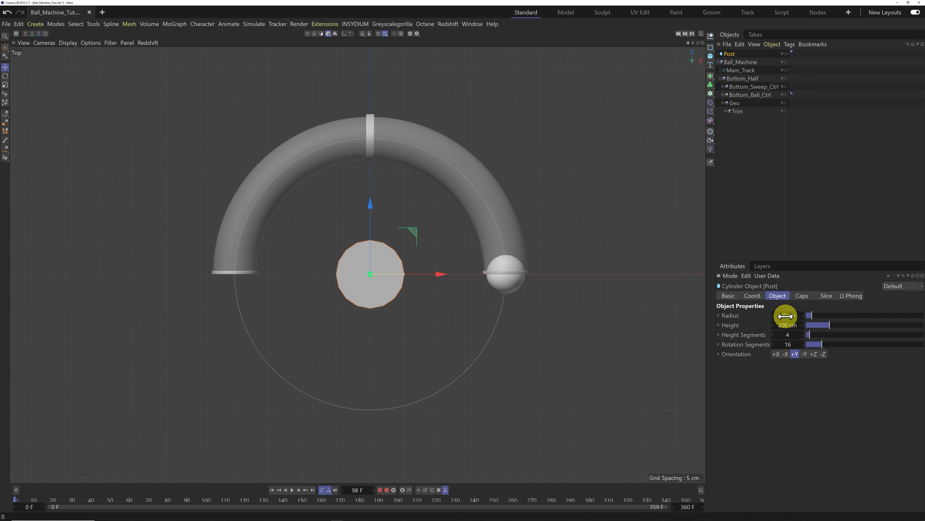
click(785, 315)
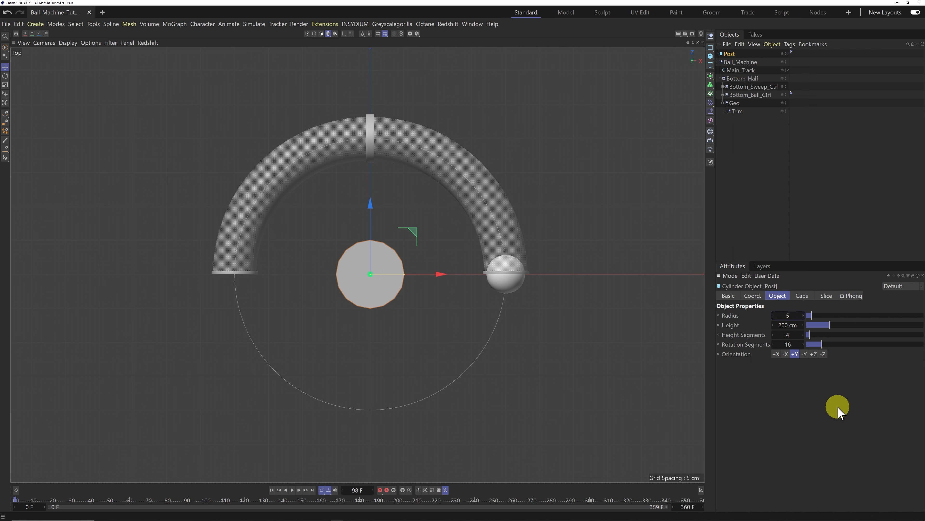
text(5)
key(Return)
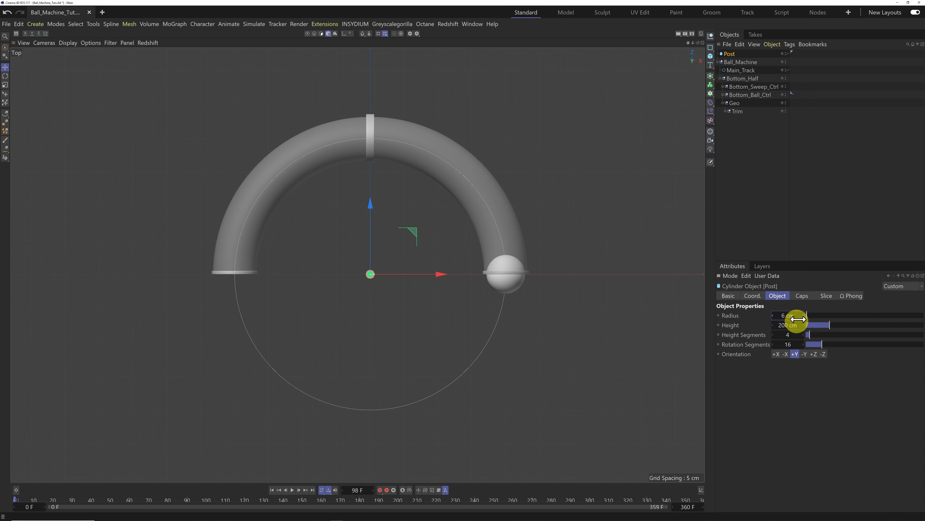
Enable the fillet on the Post's caps and set its radius to 1 cm.
click(803, 296)
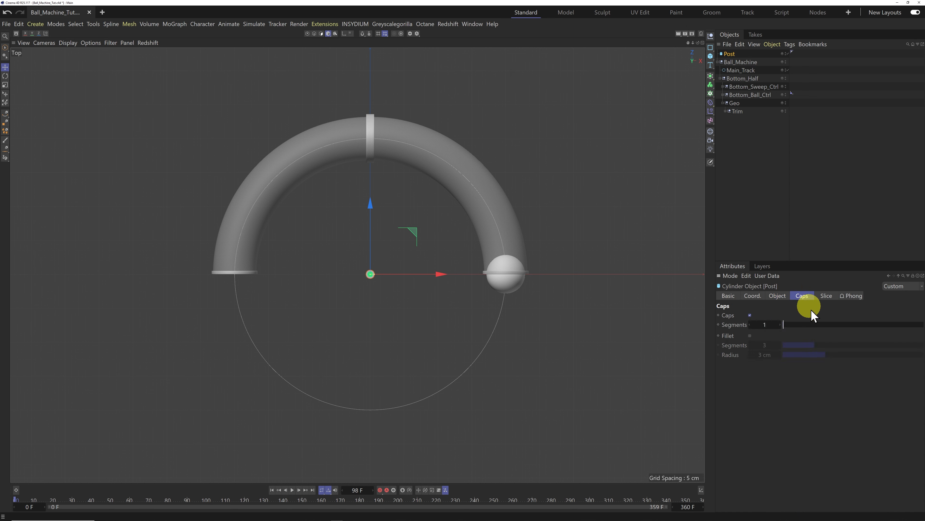
click(751, 335)
click(764, 355)
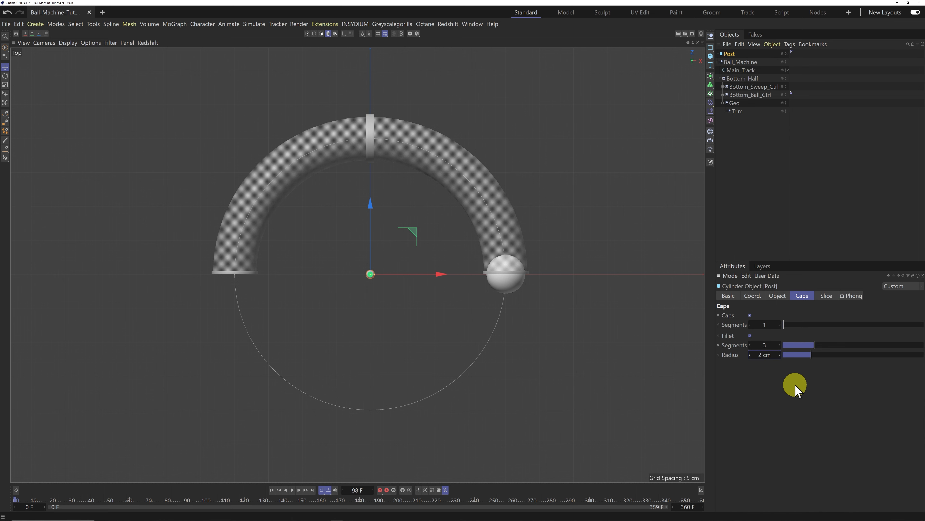
click(127, 43)
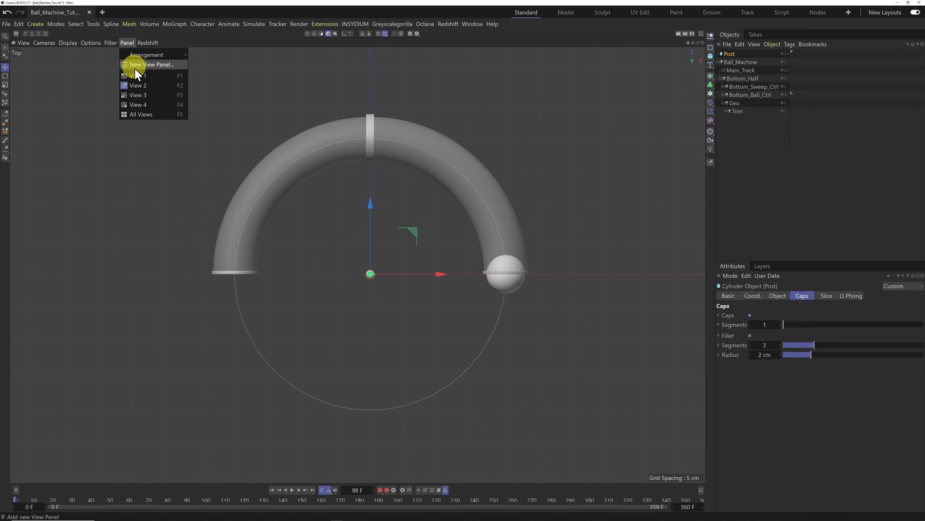
click(138, 74)
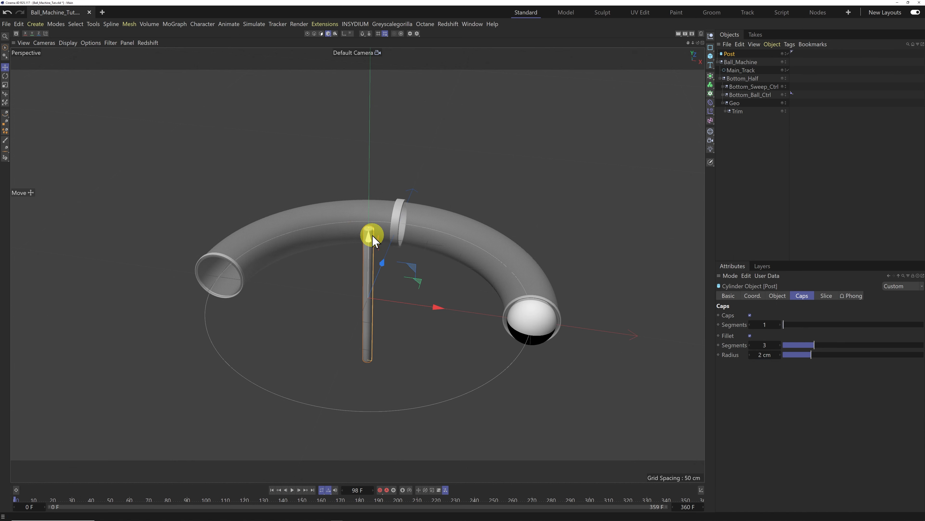
scroll(371, 226, up, 5)
scroll(372, 226, up, 3)
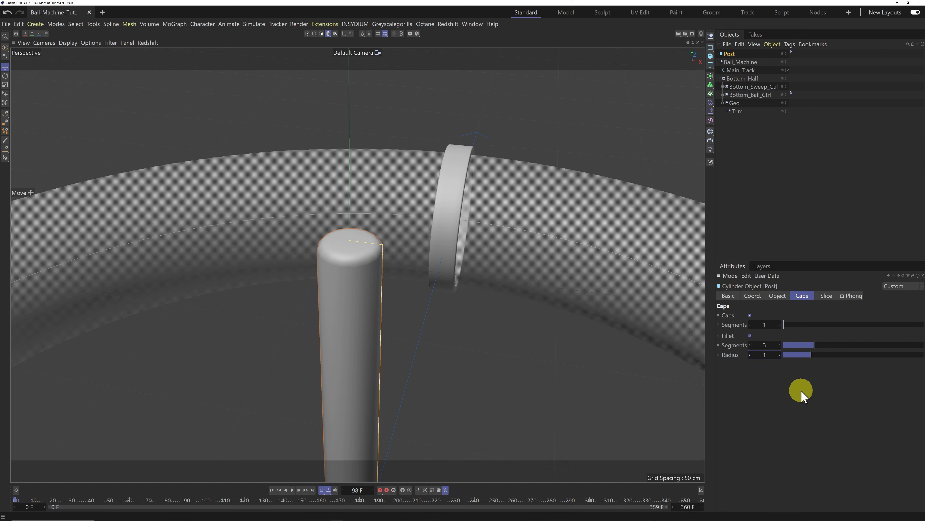
key(Return)
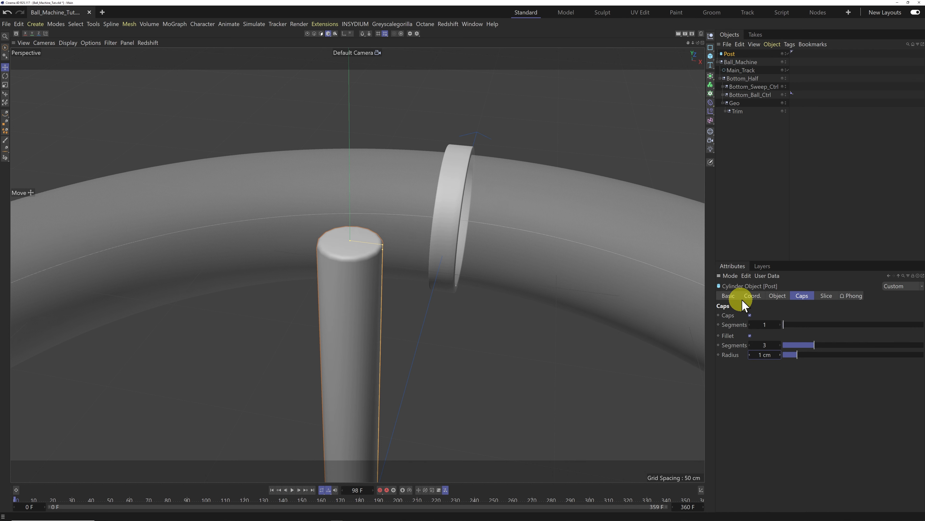
Set the Post's rotation segments to 32.
click(777, 296)
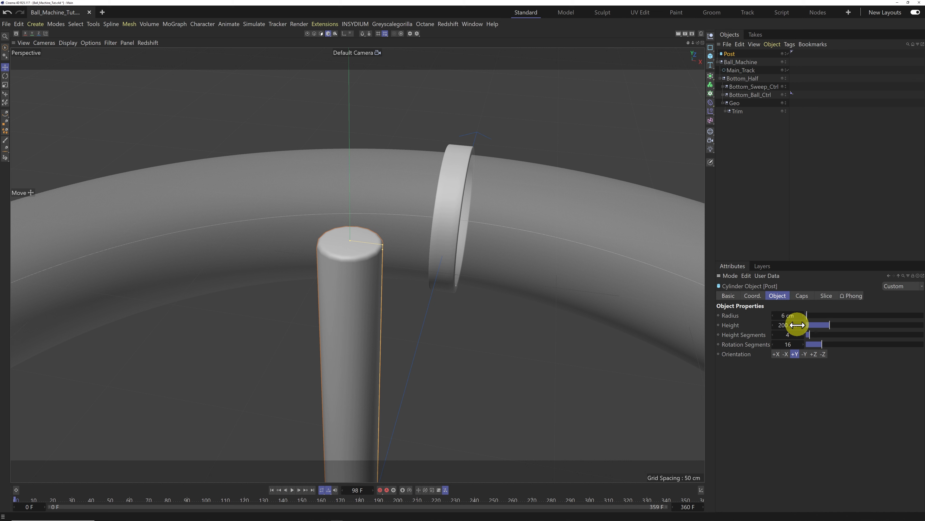
click(790, 345)
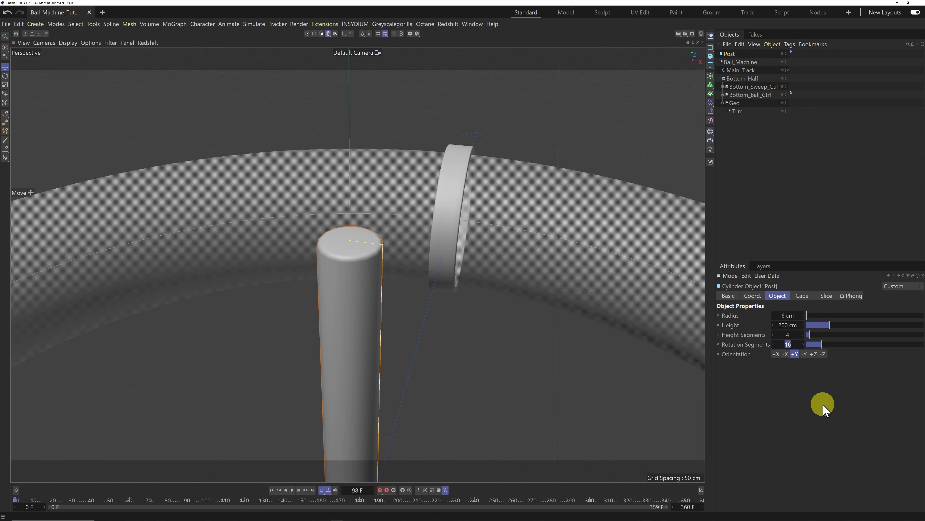
key(Return)
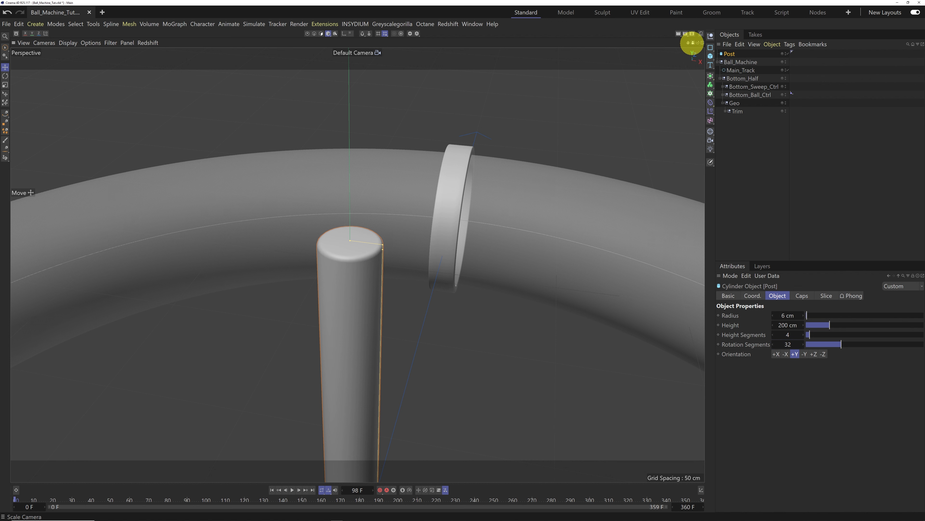
Duplicate the Post cylinder as Arm and set the copy's orientation to +Z.
drag(692, 43, 463, 262)
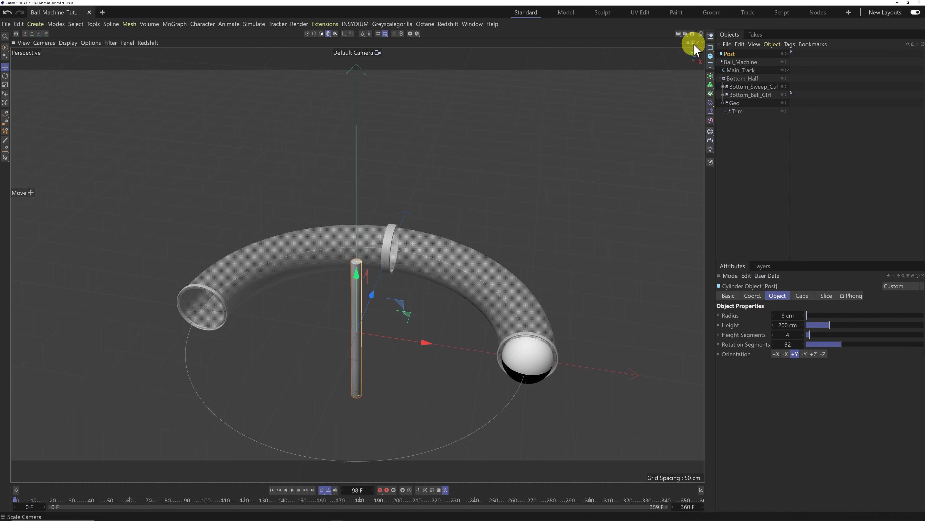
drag(731, 54, 731, 58)
double_click(732, 62)
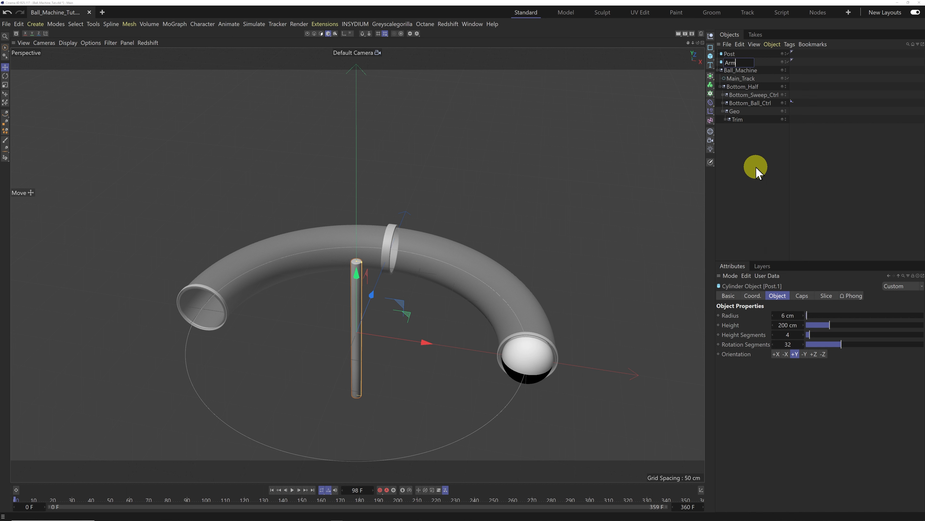
key(Return)
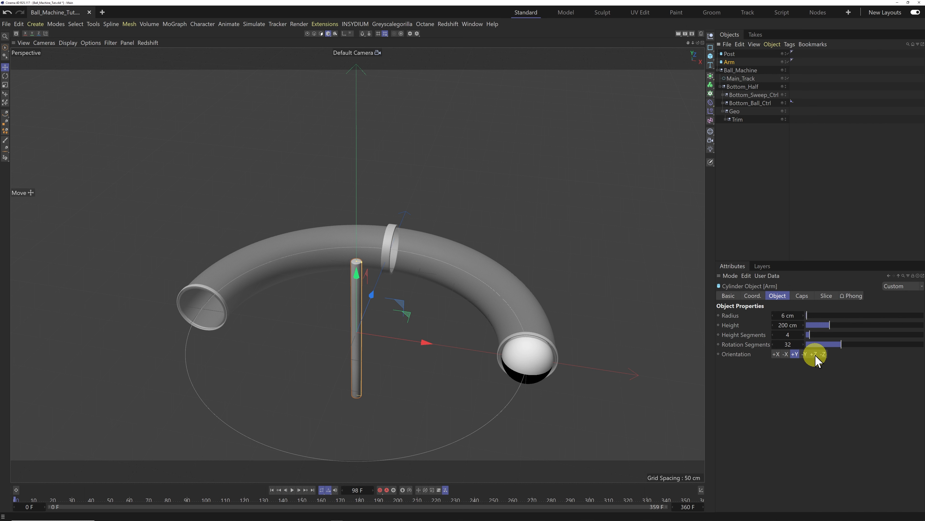
click(776, 354)
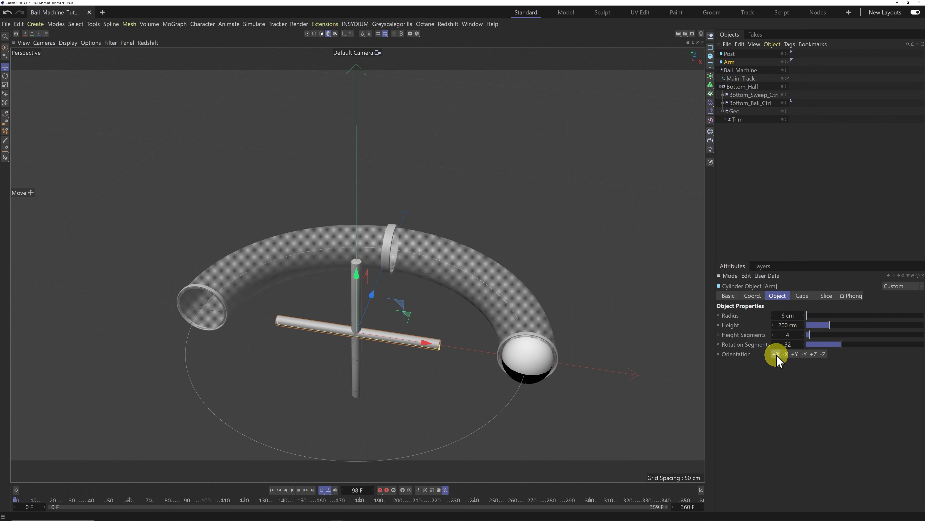
click(814, 354)
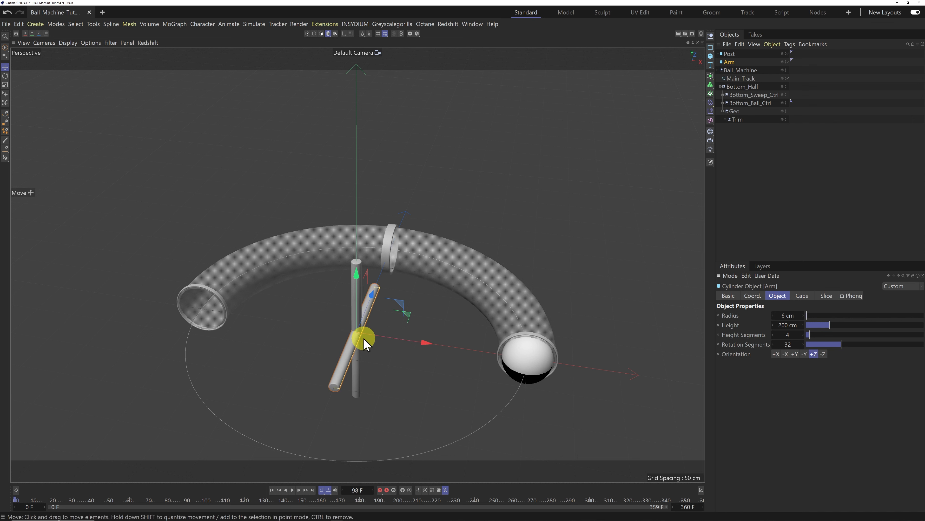
Switch to the Right view and hide Bottom_Sweep_Ctrl in the viewport.
key(F4)
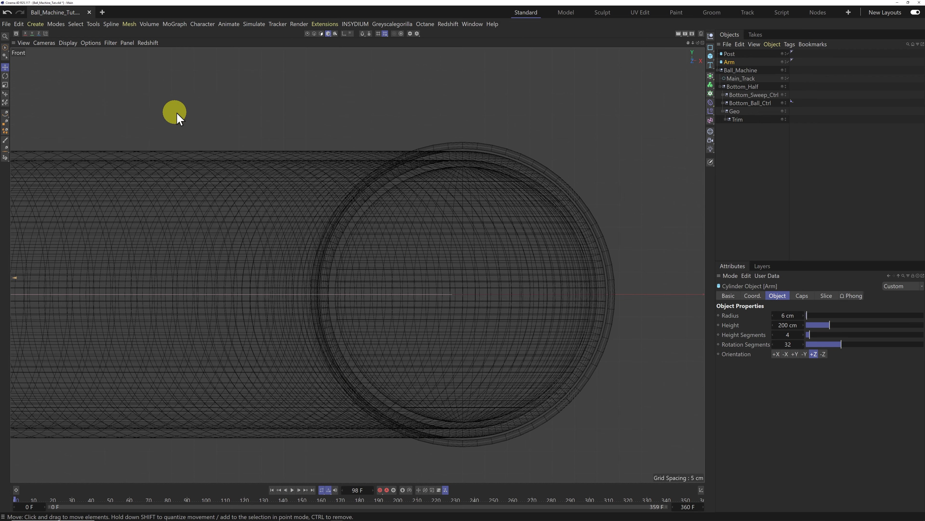
drag(693, 42, 462, 260)
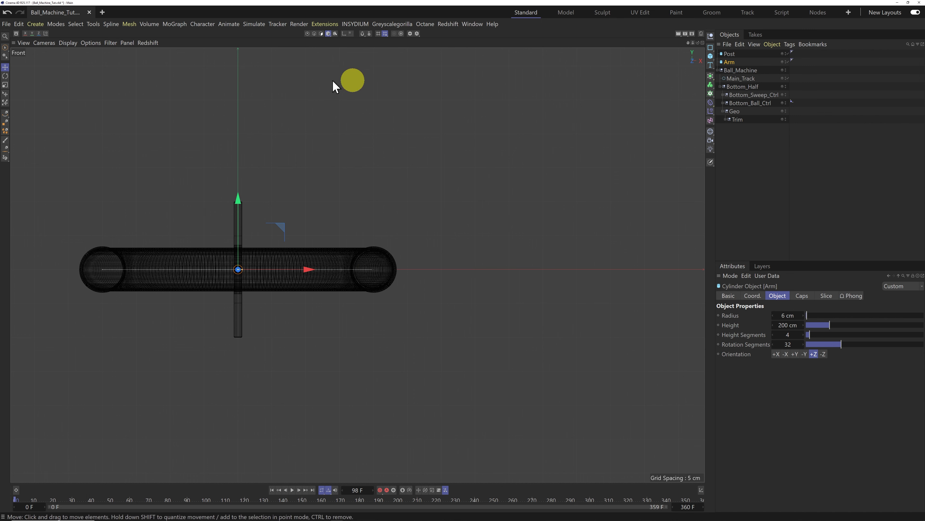
click(127, 43)
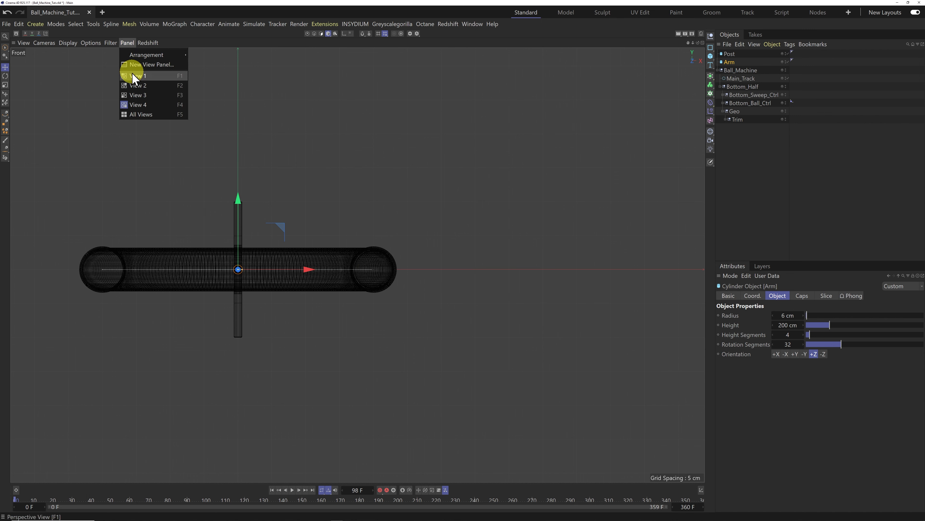
click(138, 95)
scroll(413, 265, up, 6)
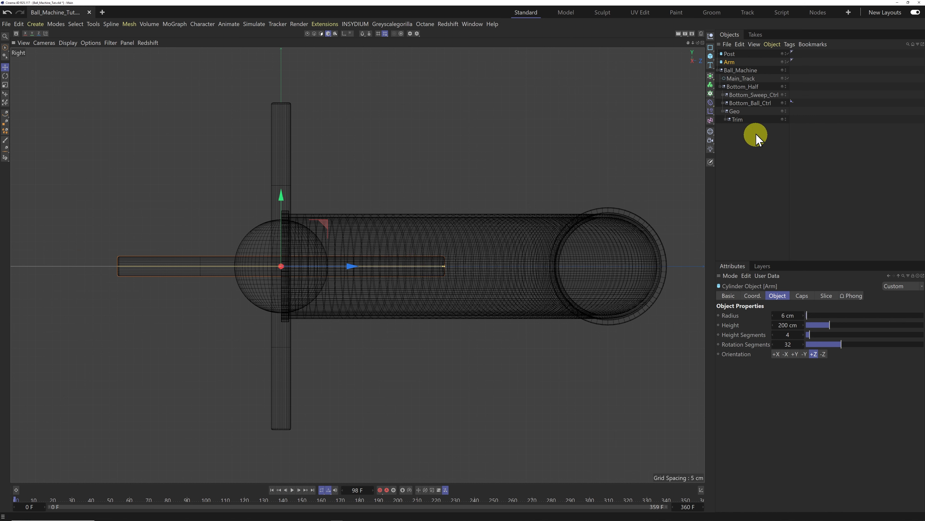
click(786, 95)
click(786, 95)
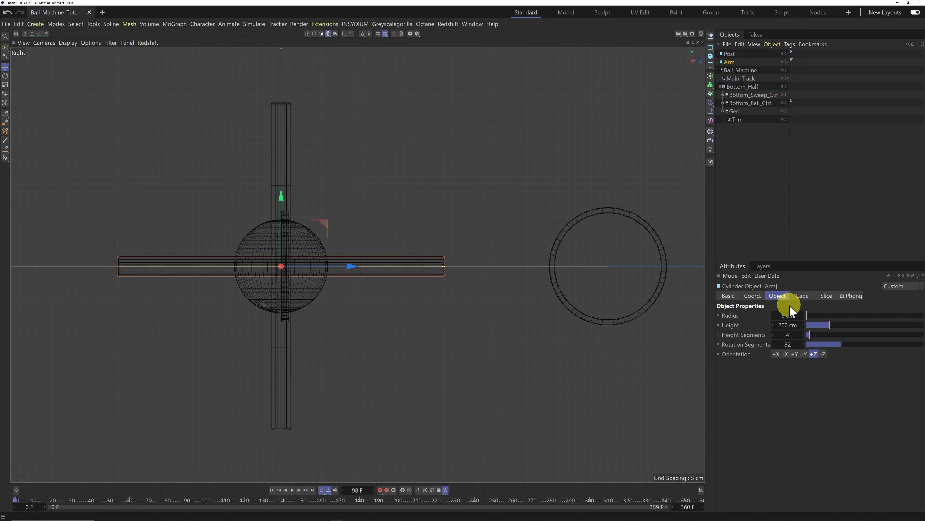
Set the radius of the Arm cylinder to 3 cm.
click(787, 315)
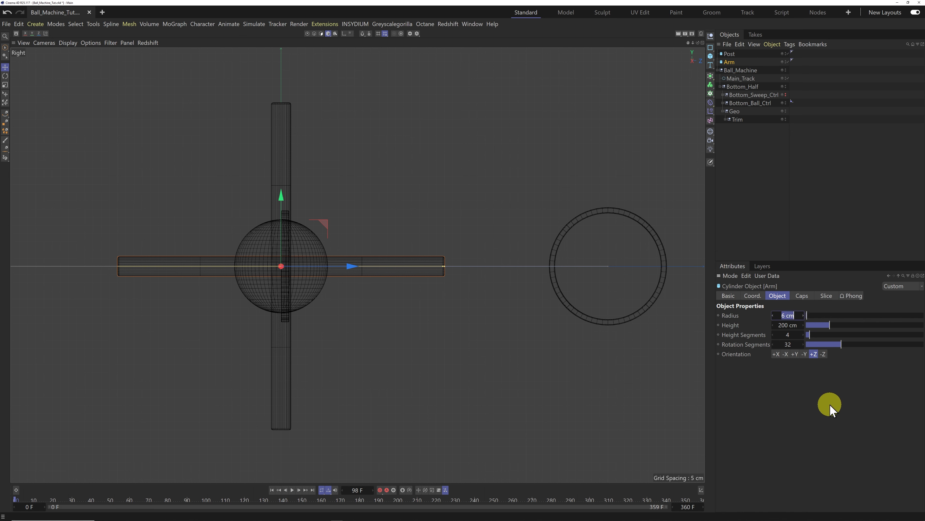
key(Return)
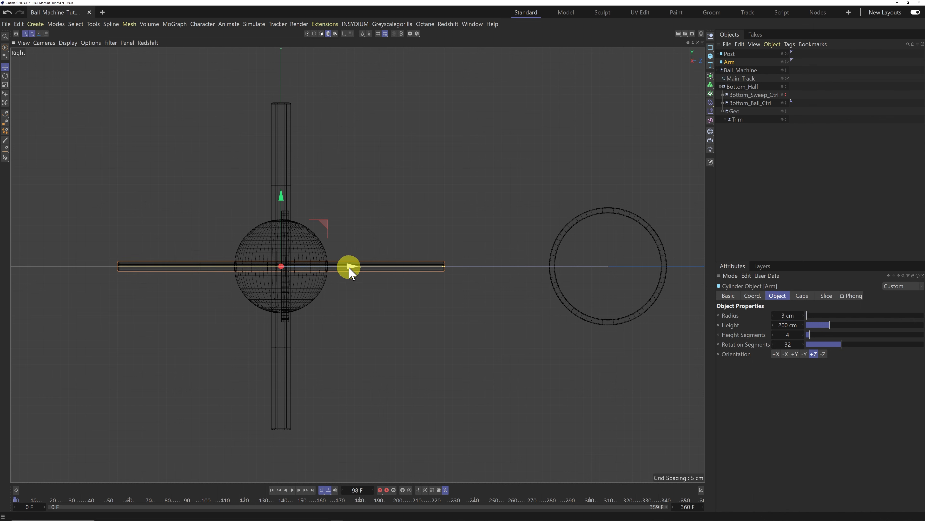
Set the Arm's height to 167 cm and move it along Z so it spans from inside the Post into the middle support ring's wall.
drag(349, 269, 481, 284)
drag(479, 286, 480, 286)
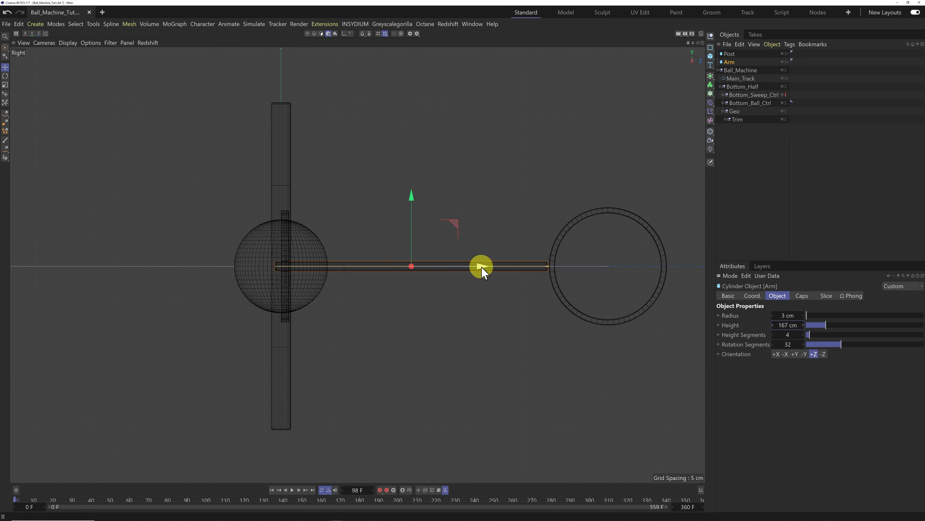
drag(481, 266, 483, 267)
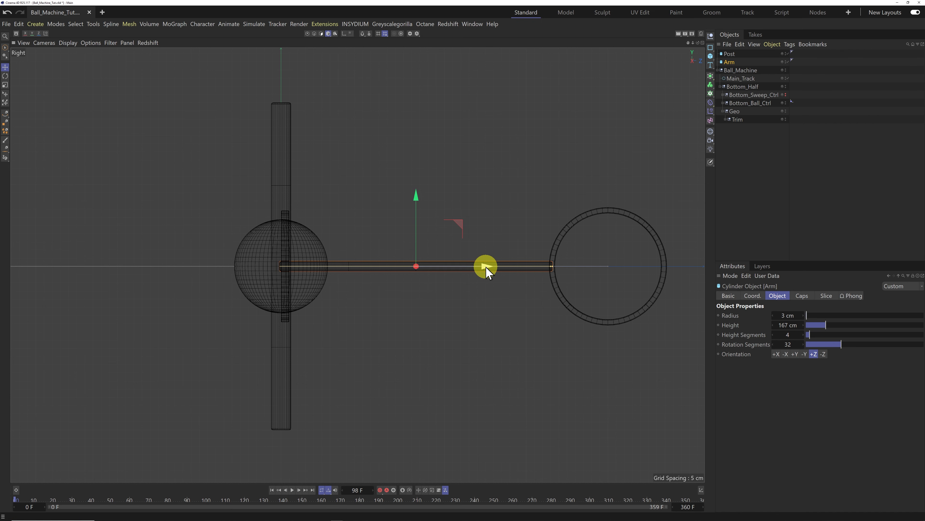
scroll(554, 267, up, 6)
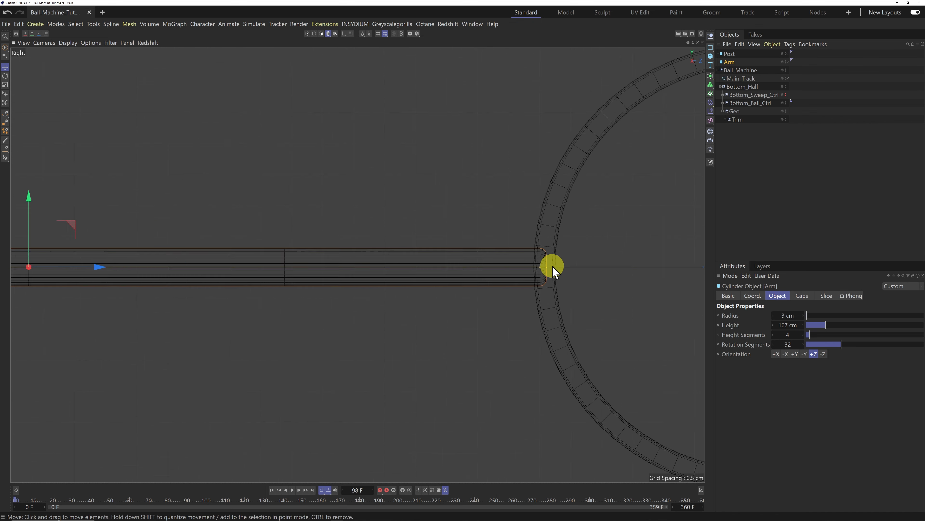
scroll(553, 268, up, 2)
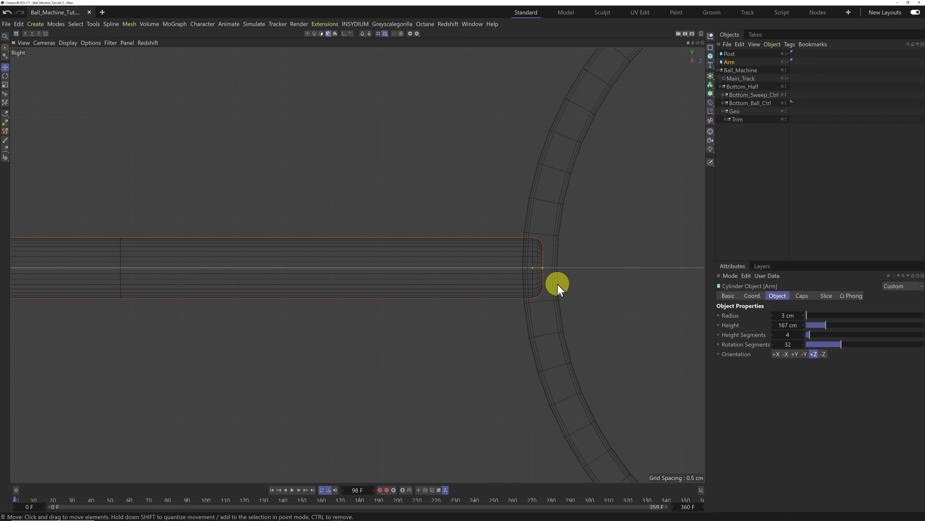
scroll(527, 268, down, 10)
scroll(527, 268, up, 3)
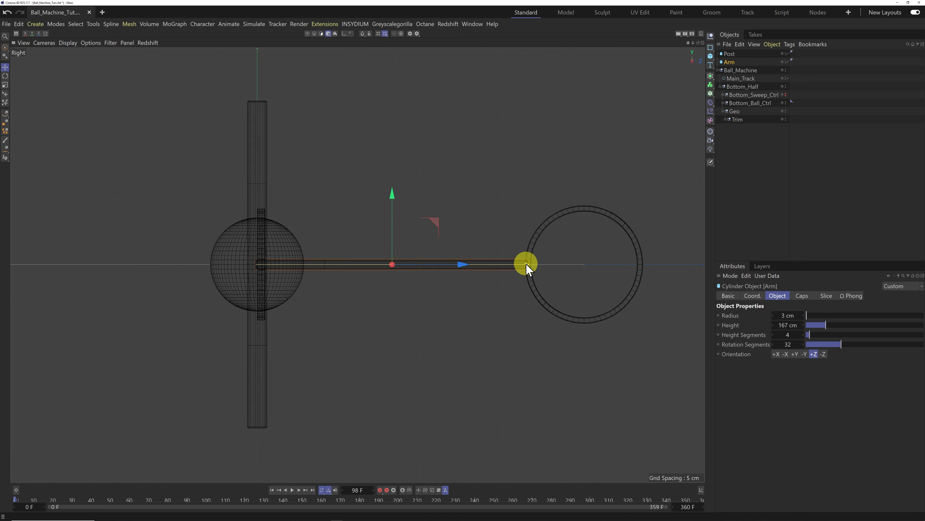
scroll(263, 270, up, 10)
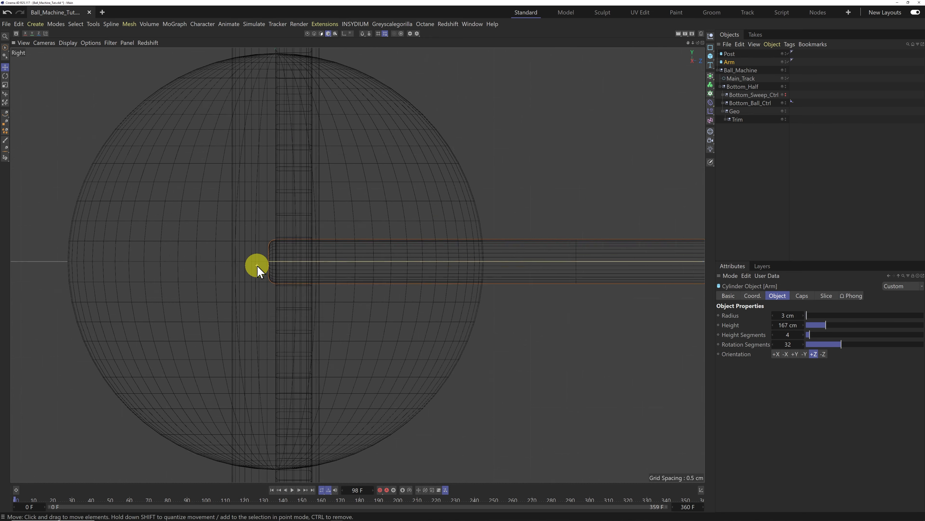
scroll(283, 262, down, 10)
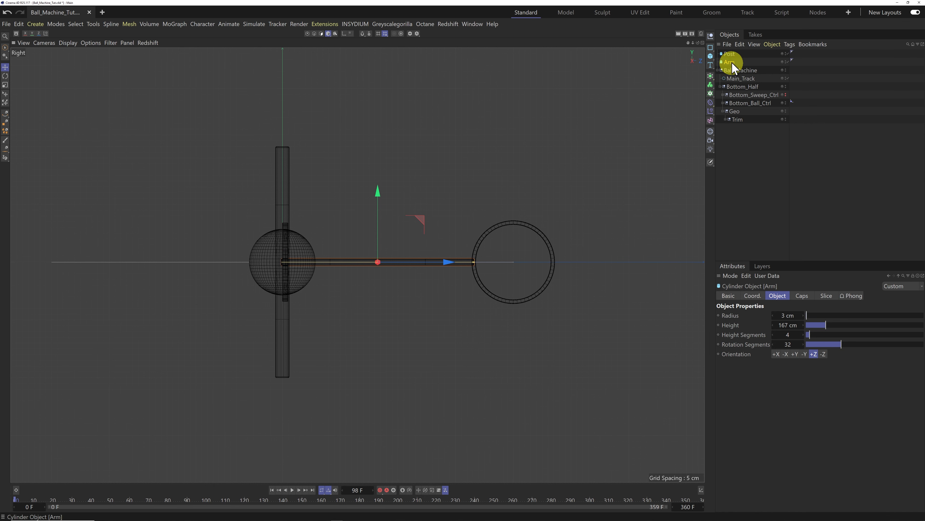
Lower the Post along Y so its upper end sits just above the Arm.
click(729, 54)
drag(282, 193, 292, 290)
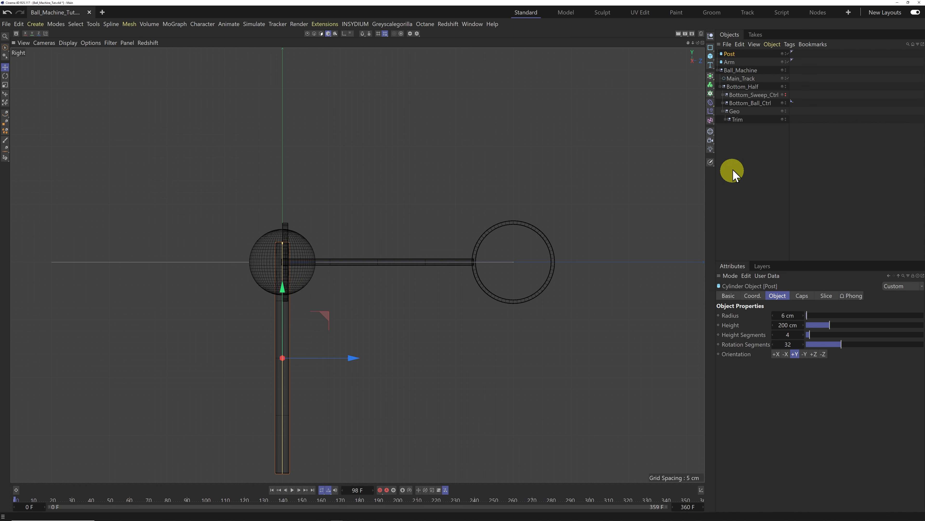
Make Arm a child of Post and move Post into the Geo group above Trim.
click(731, 60)
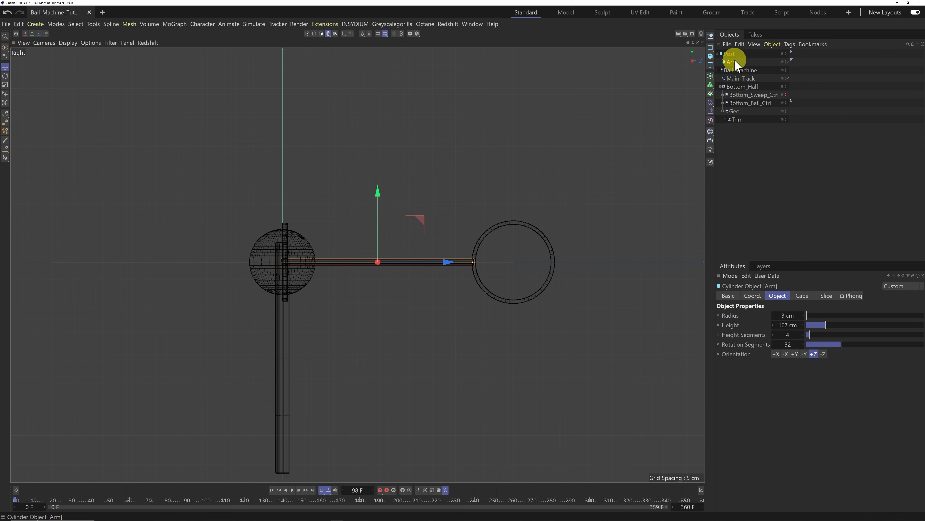
click(753, 155)
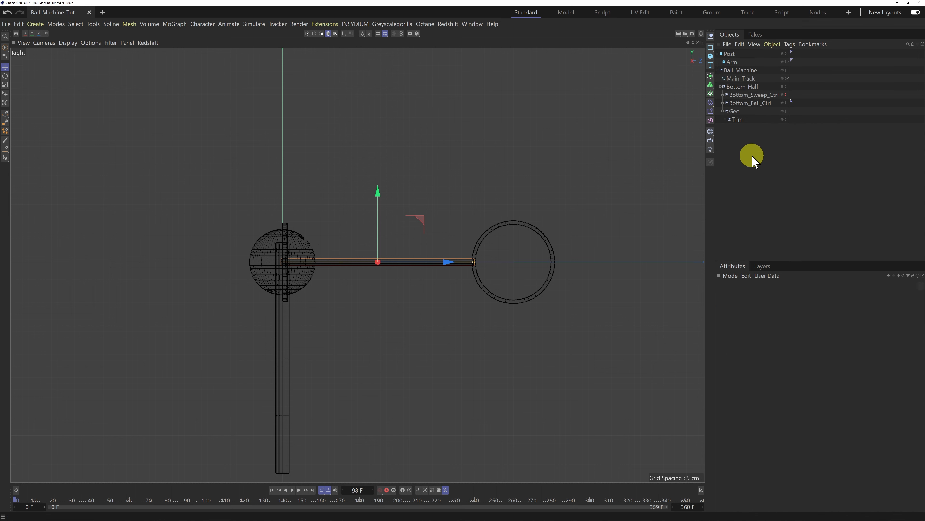
drag(721, 61, 740, 111)
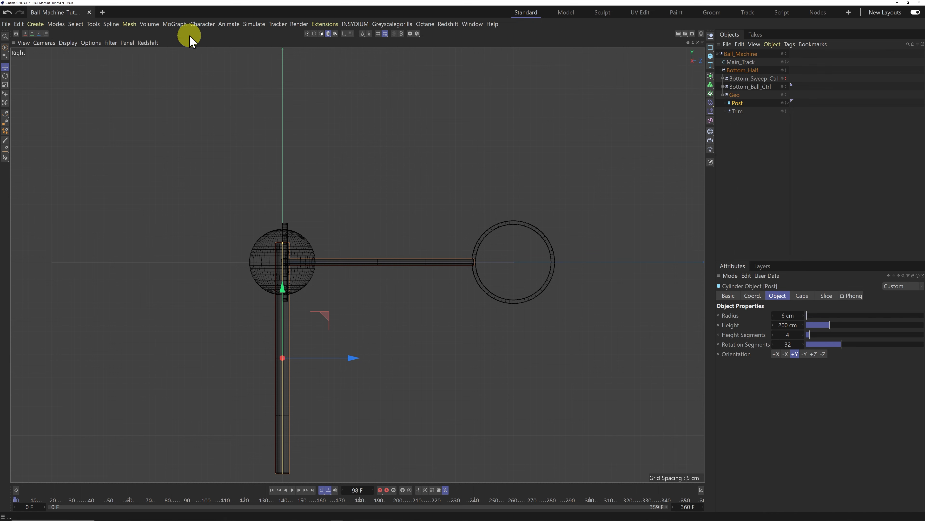
Turn the tube sweep of Bottom_Sweep_Ctrl visible again, viewing the model in perspective.
click(127, 43)
click(139, 76)
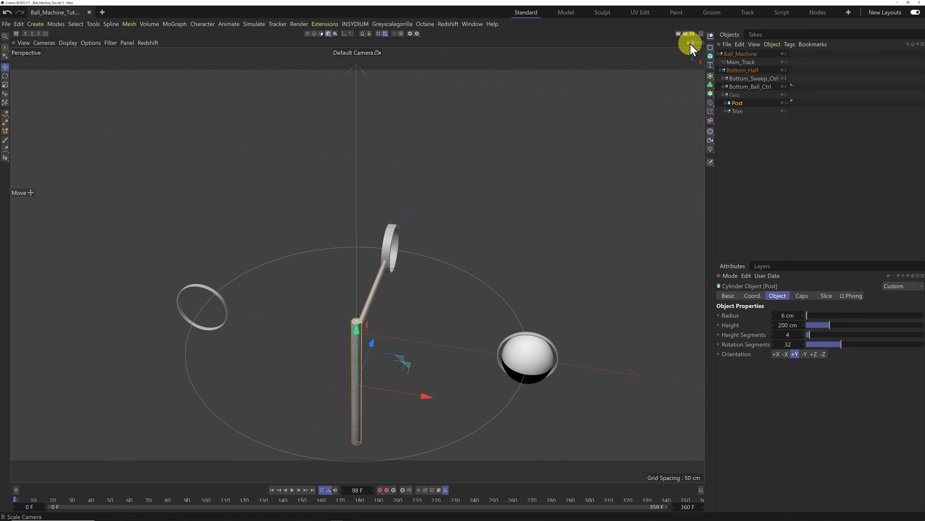
drag(691, 44, 462, 260)
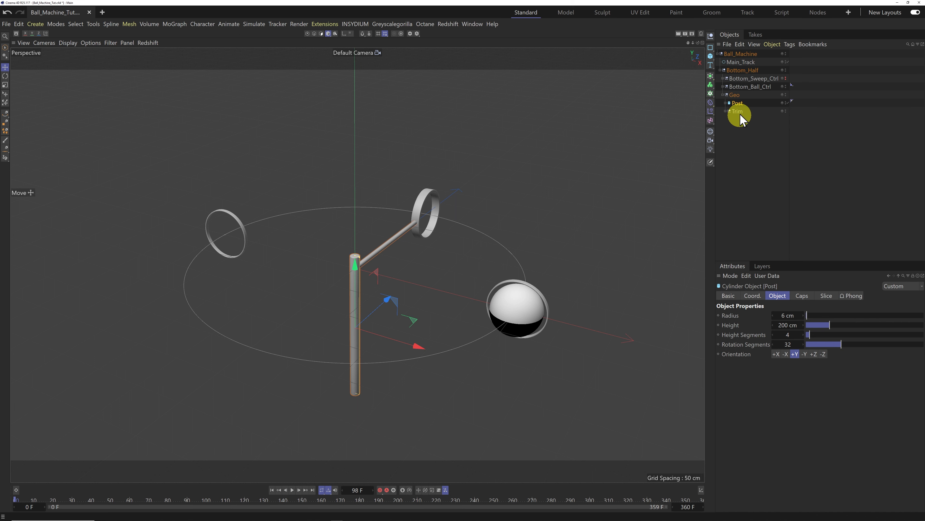
click(784, 78)
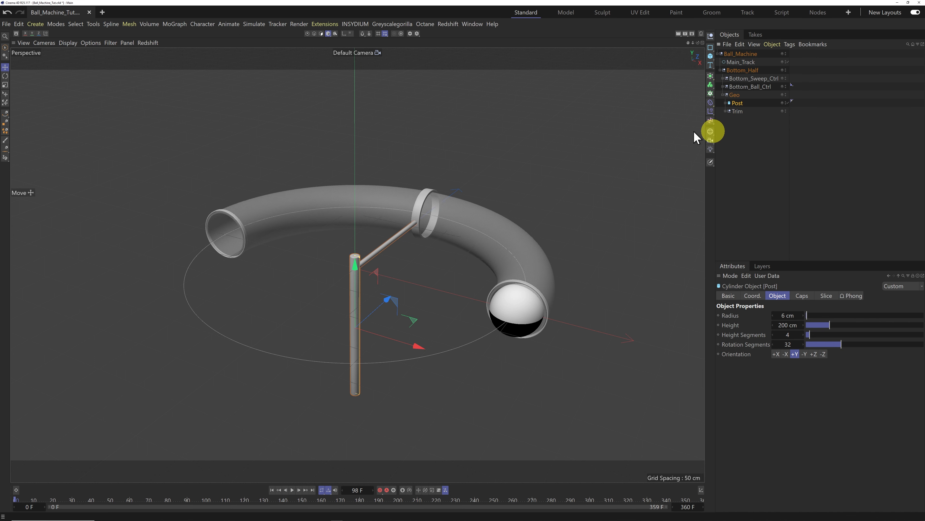
Play the ball's animation in the top view and return to the first frame.
click(127, 42)
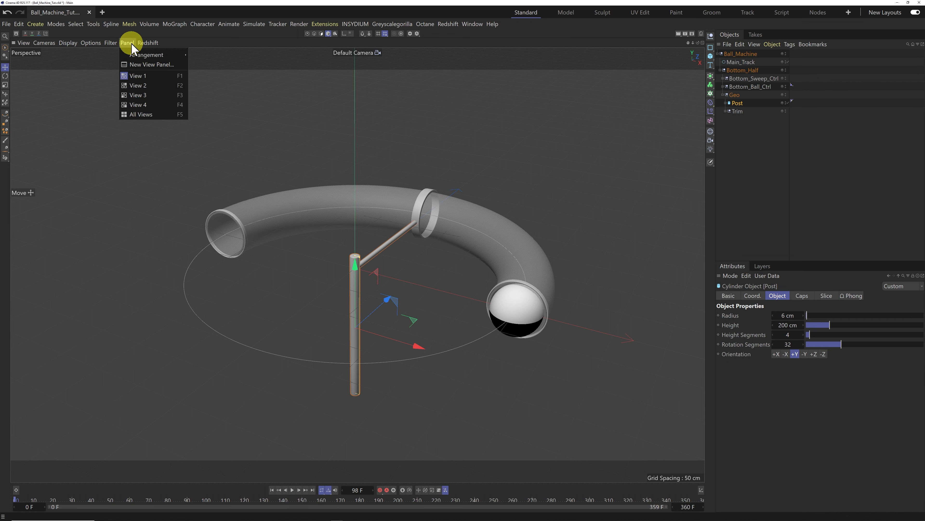
click(142, 86)
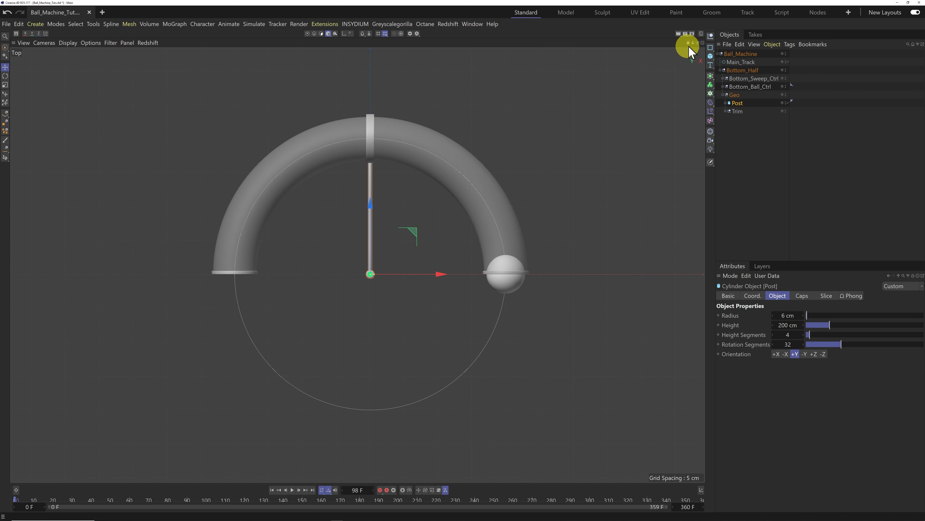
drag(695, 44, 677, 71)
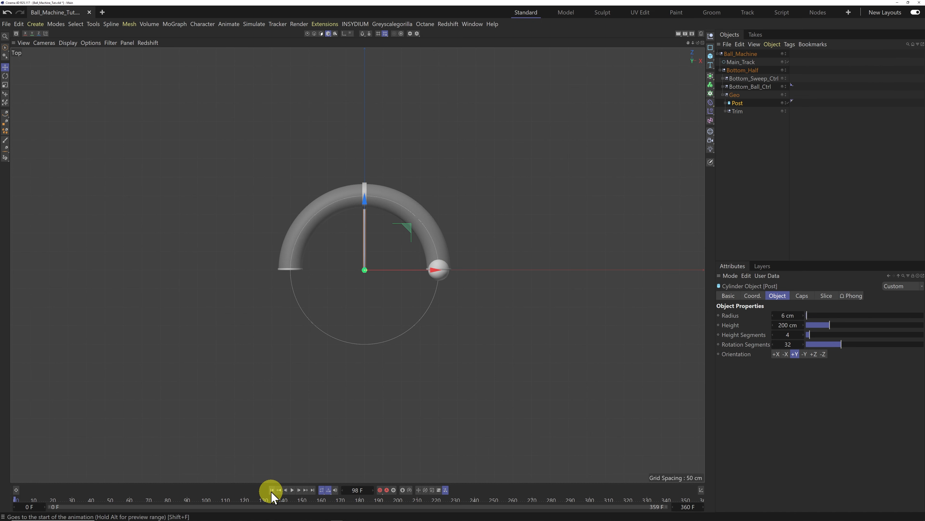
click(292, 489)
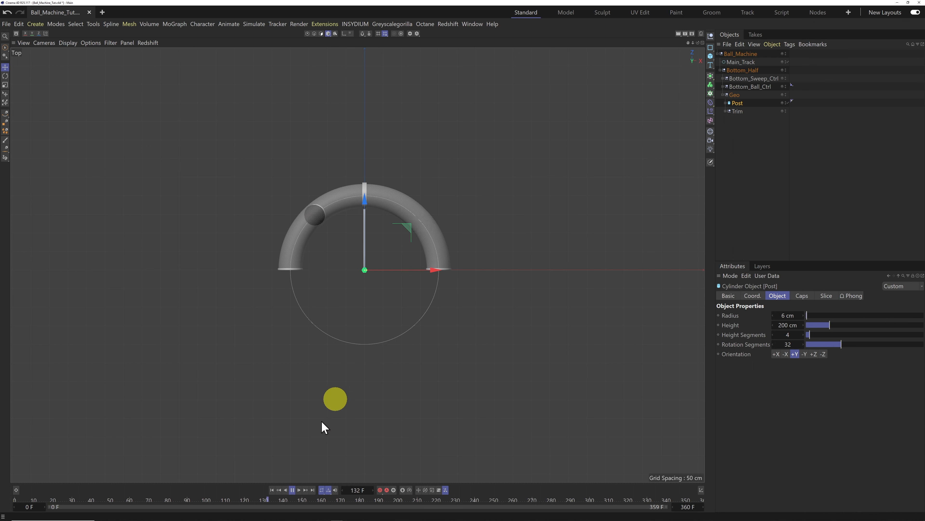
click(292, 489)
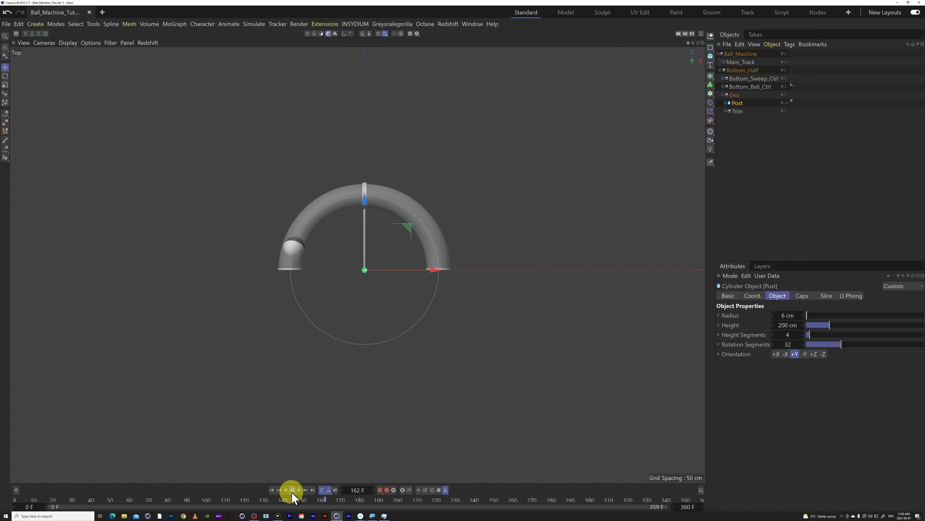
click(272, 490)
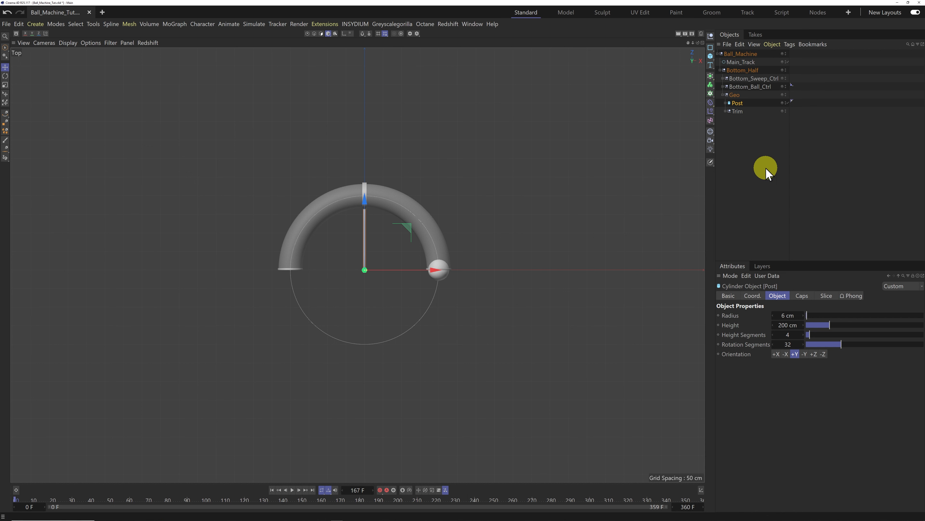
Add an Align to Spline tag to Bottom_Half with Main_Track as its spline path.
click(743, 71)
click(721, 70)
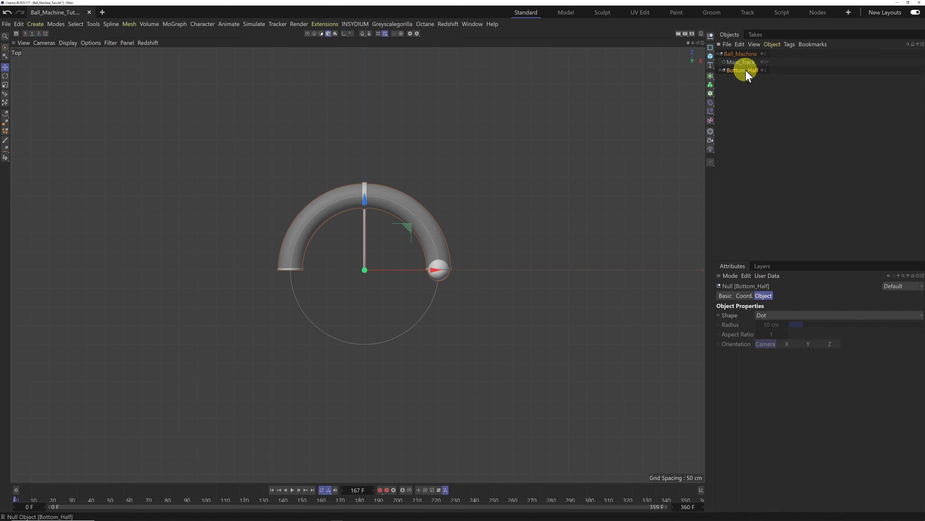
right_click(743, 68)
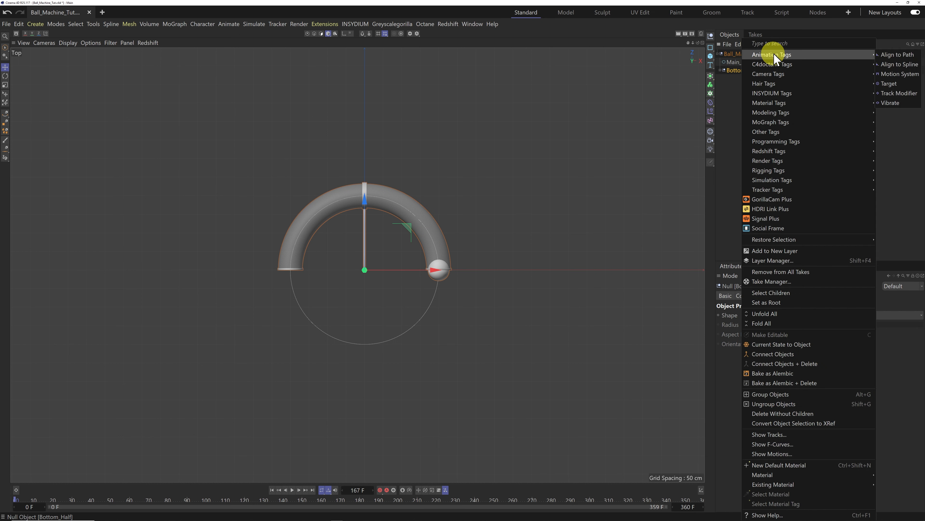
click(899, 65)
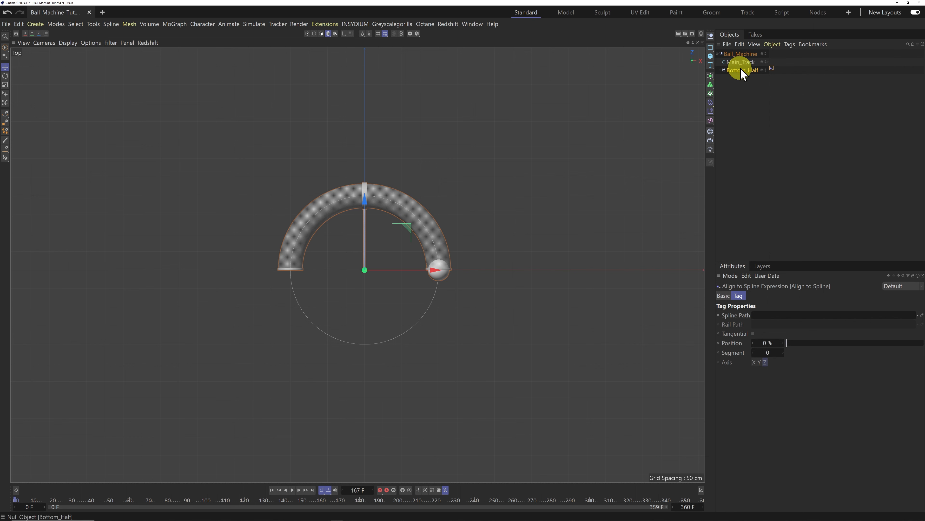
drag(743, 67, 773, 317)
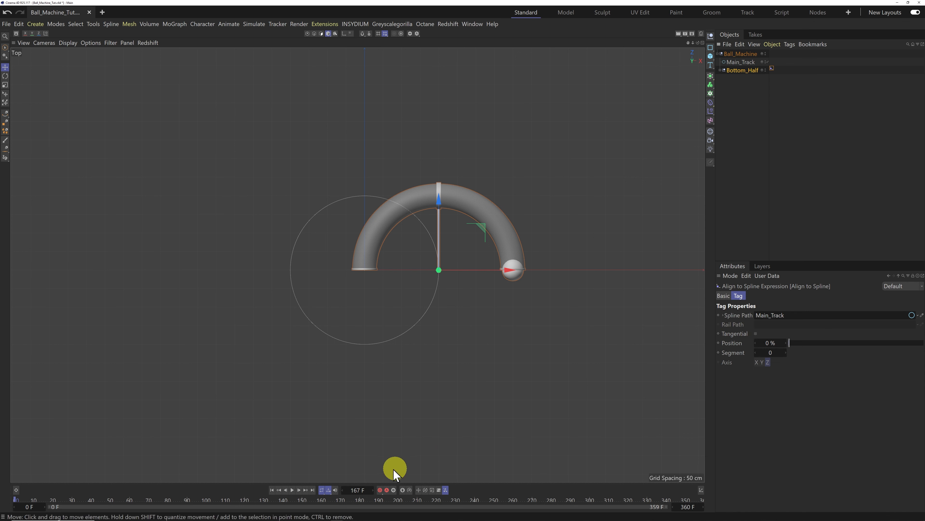
mouse_move(795, 344)
mouse_down()
mouse_move(867, 342)
mouse_move(773, 343)
mouse_move(857, 342)
mouse_move(786, 339)
mouse_up()
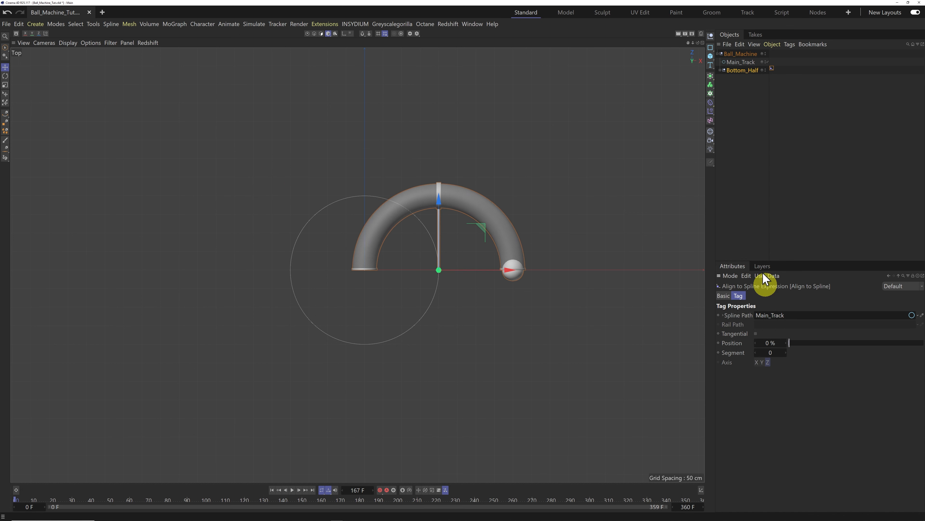
Rotate Bottom_Half and then Main_Track 90° counter-clockwise about Y, seen from above, so the tube opens toward +X and the track starts at +Z.
key(e)
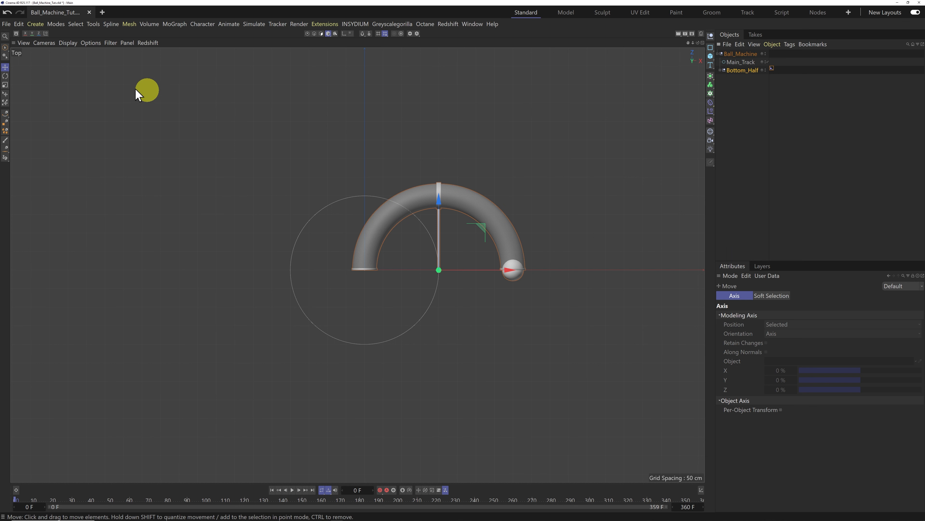
click(5, 76)
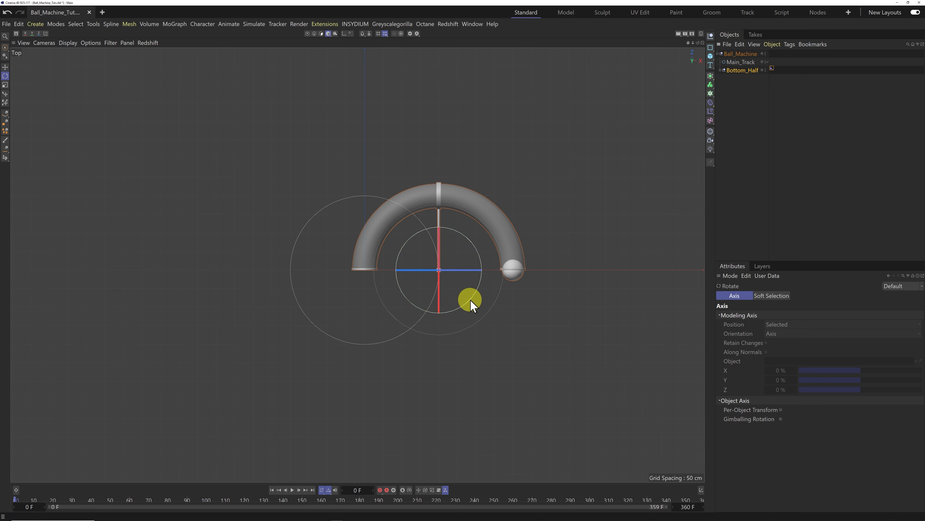
drag(471, 301, 462, 252)
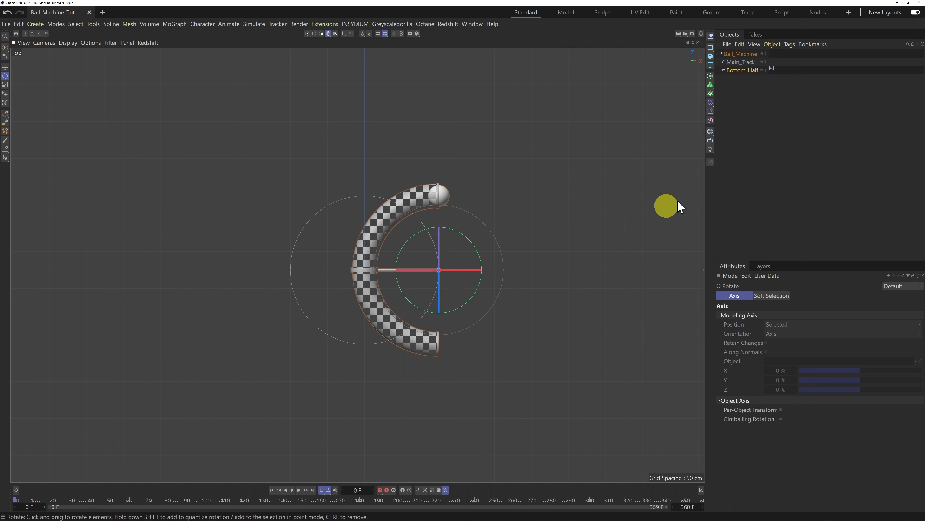
click(740, 62)
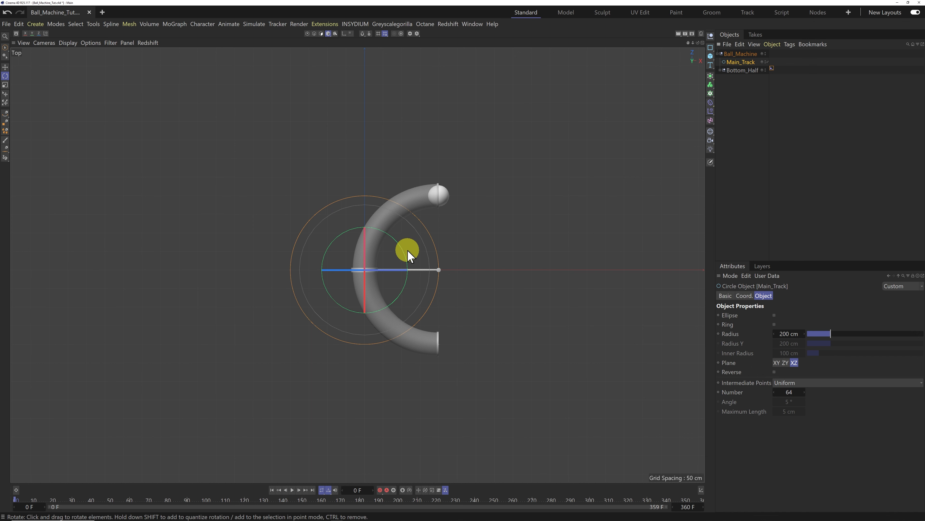
drag(404, 254, 341, 210)
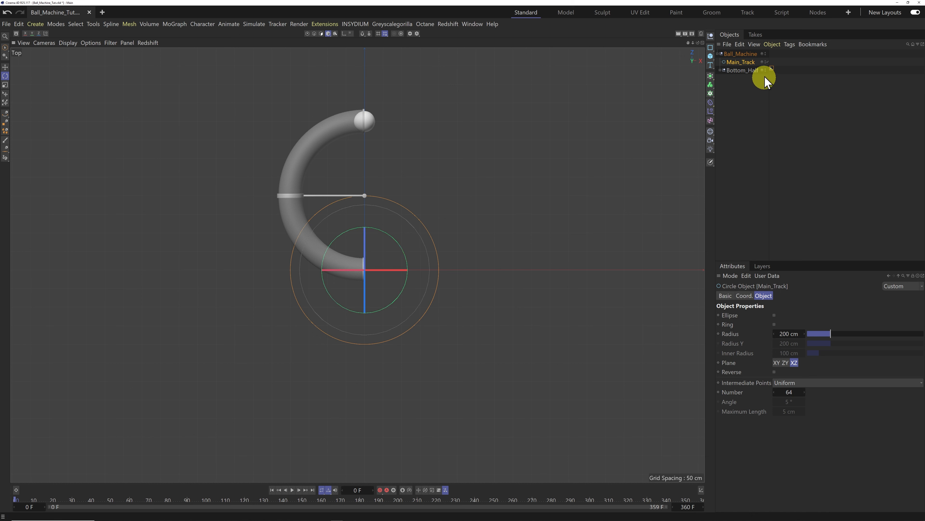
Set the Position of Bottom_Half's Align to Spline tag to 50% and keyframe it at frame 0.
click(771, 69)
mouse_move(792, 343)
mouse_down()
mouse_move(869, 349)
mouse_move(784, 342)
mouse_up()
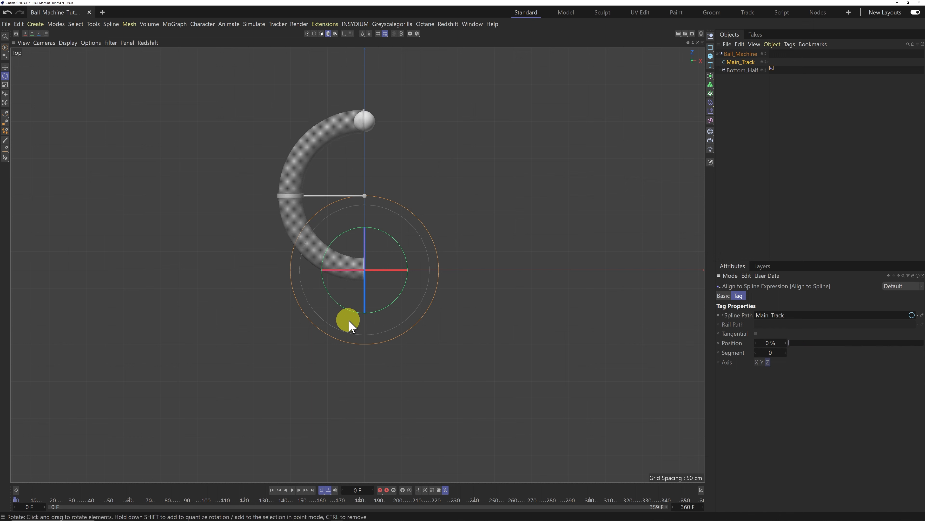
drag(792, 346, 855, 350)
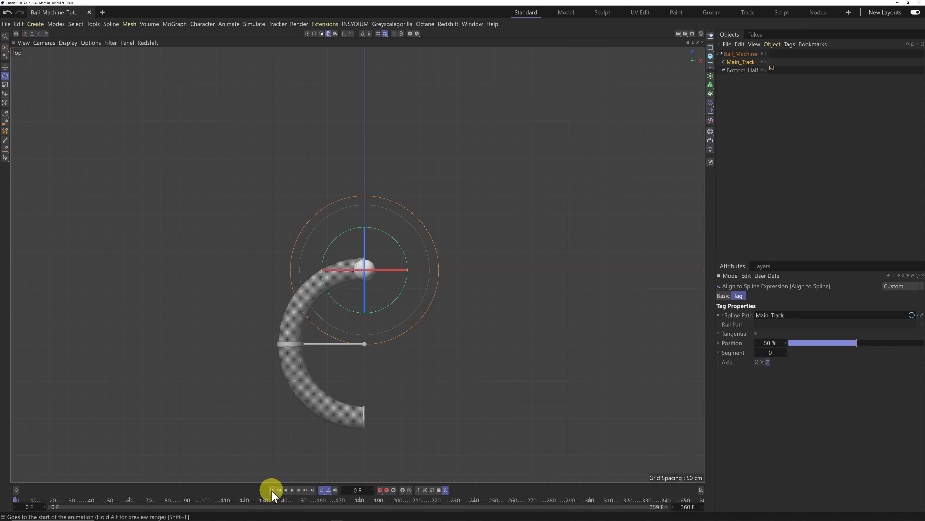
ctrl+click(719, 343)
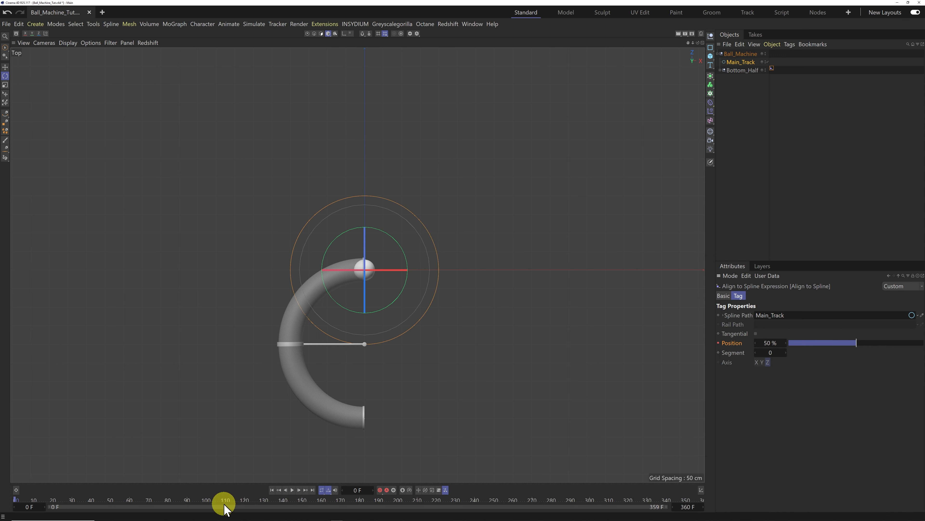
Keyframe the Align to Spline tag's Position at 0% on frame 180.
drag(16, 502, 361, 512)
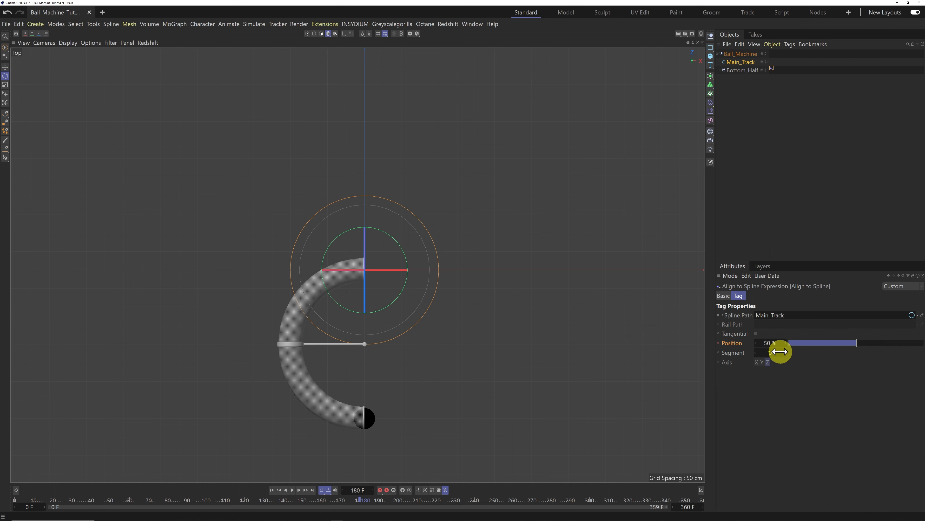
click(772, 344)
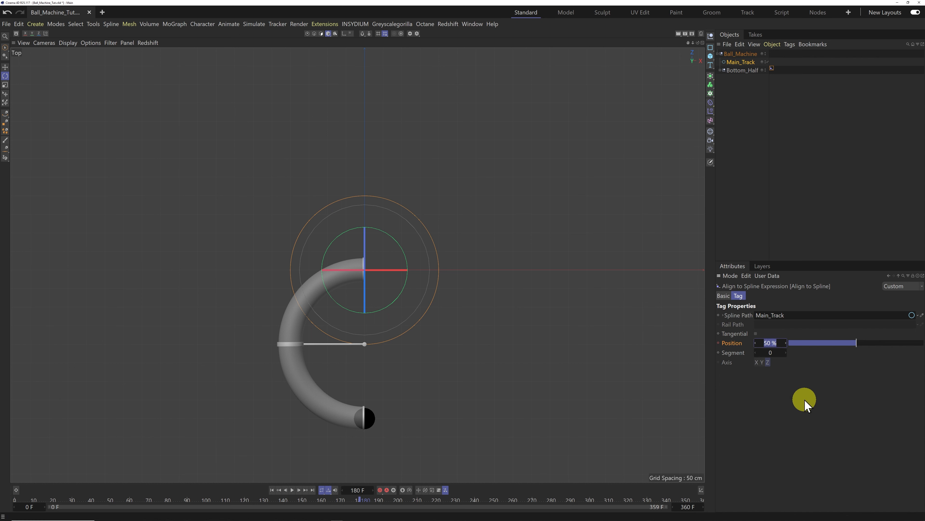
text(0)
key(Return)
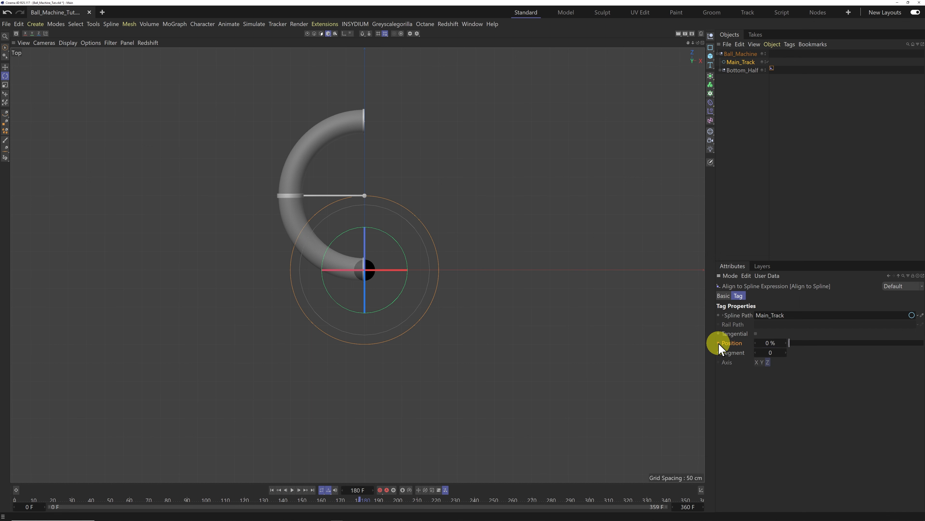
Keyframe the Align to Spline tag's Position at 50% on the last frame of the animation.
drag(360, 500, 625, 514)
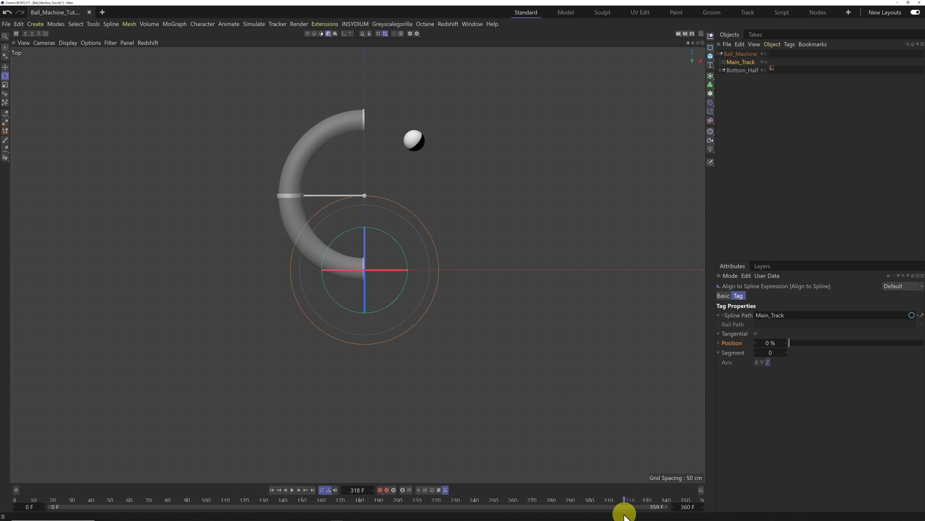
click(313, 492)
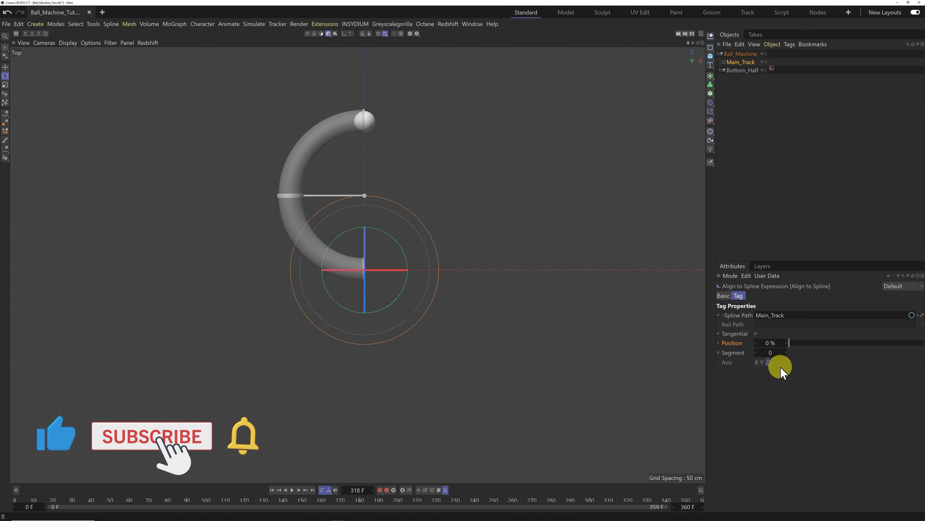
drag(771, 344, 771, 343)
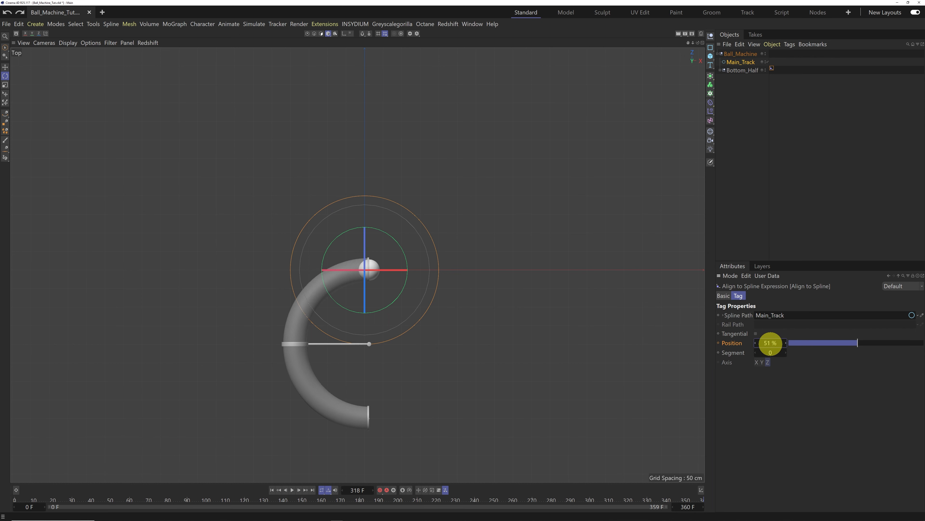
click(773, 345)
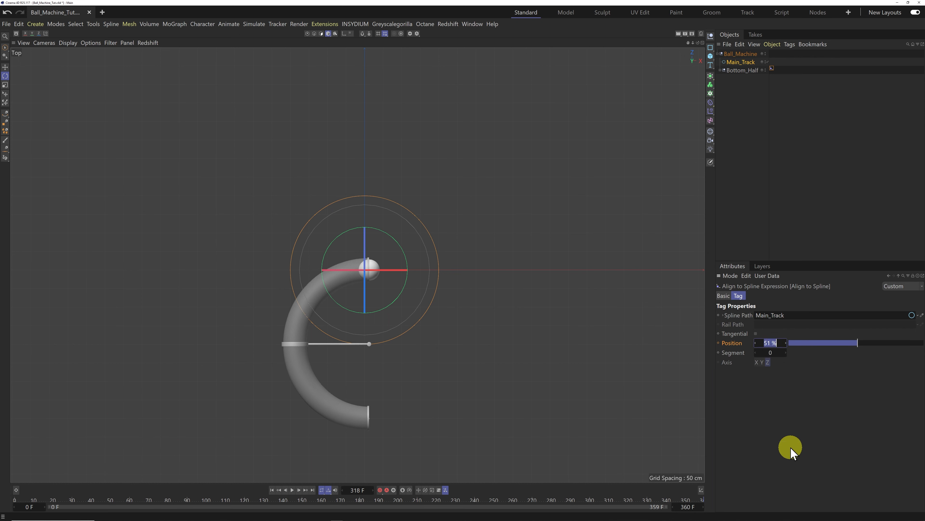
text(50)
key(Return)
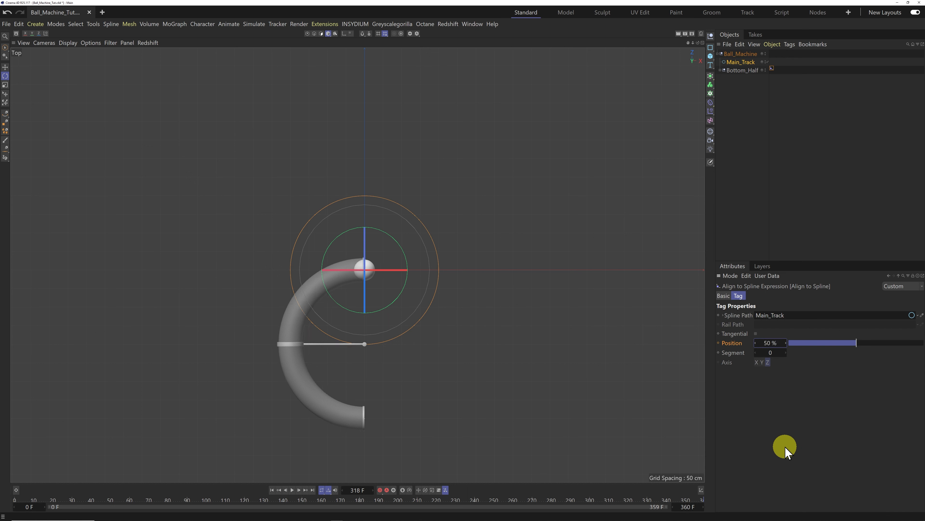
click(718, 342)
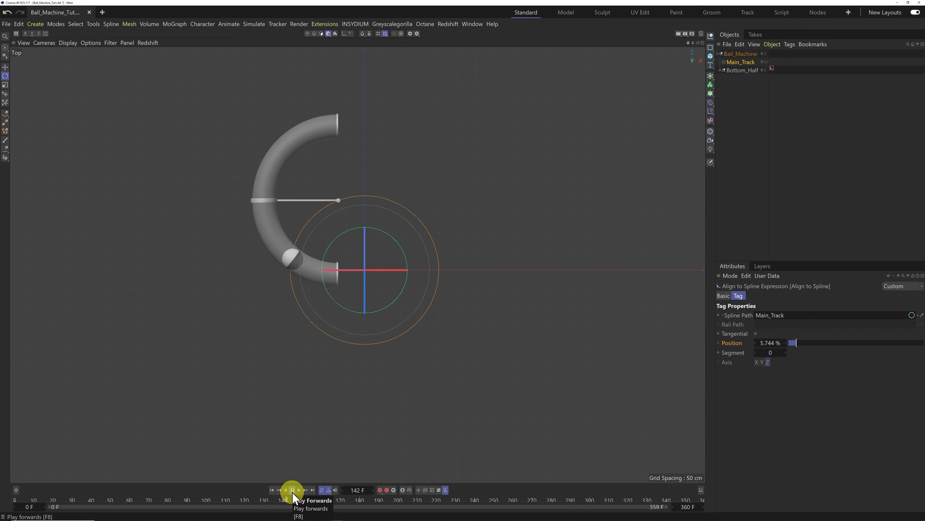
Play back the tube's movement, check the ball's position at frame 180, and return to the first frame.
click(292, 493)
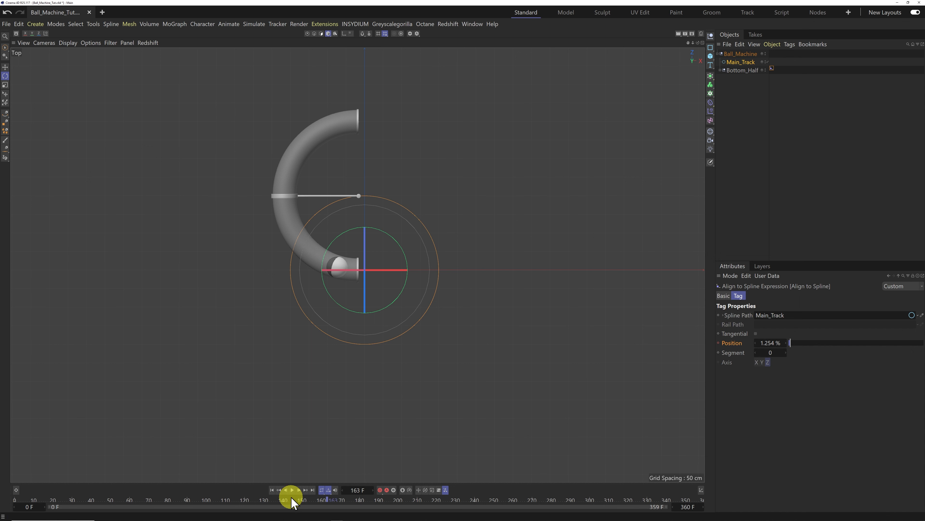
drag(331, 503, 359, 499)
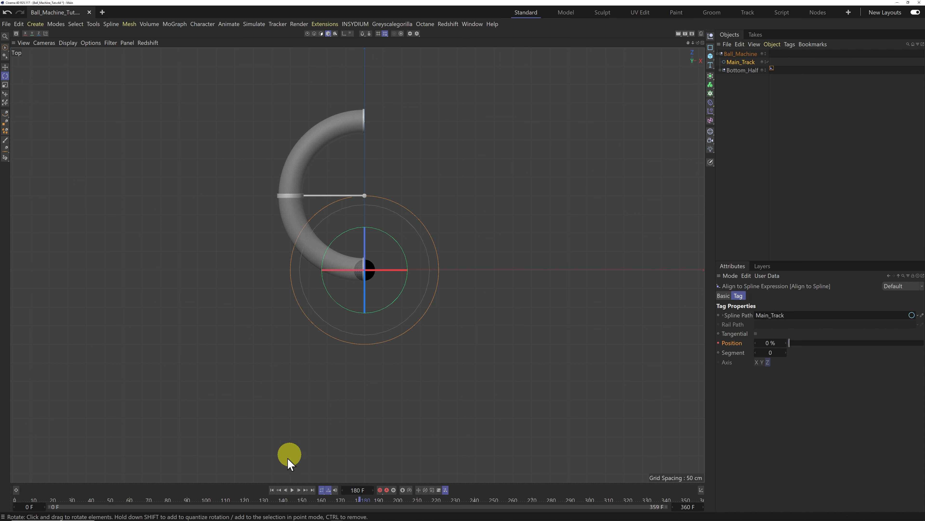
click(271, 490)
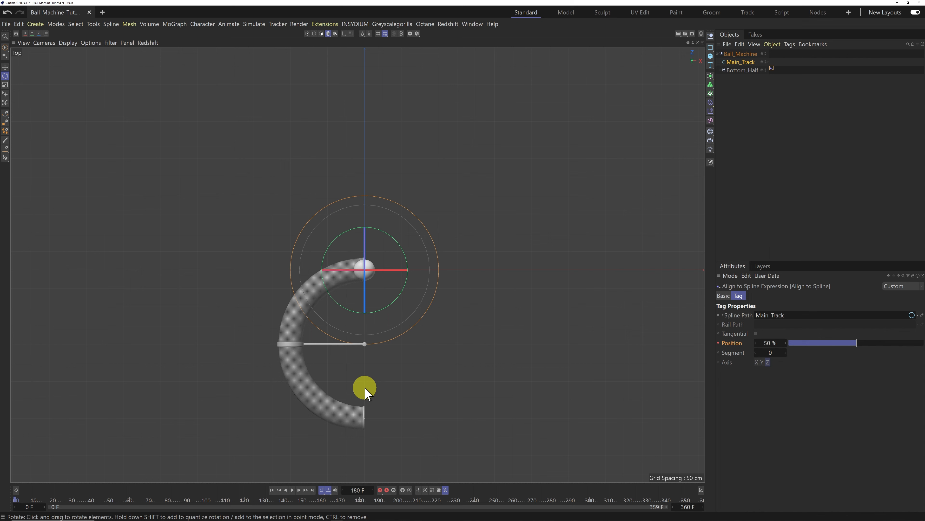
Duplicate the Bottom_Half null within Ball_Machine and rename the copy to Bottom_Half without the number suffix.
click(742, 71)
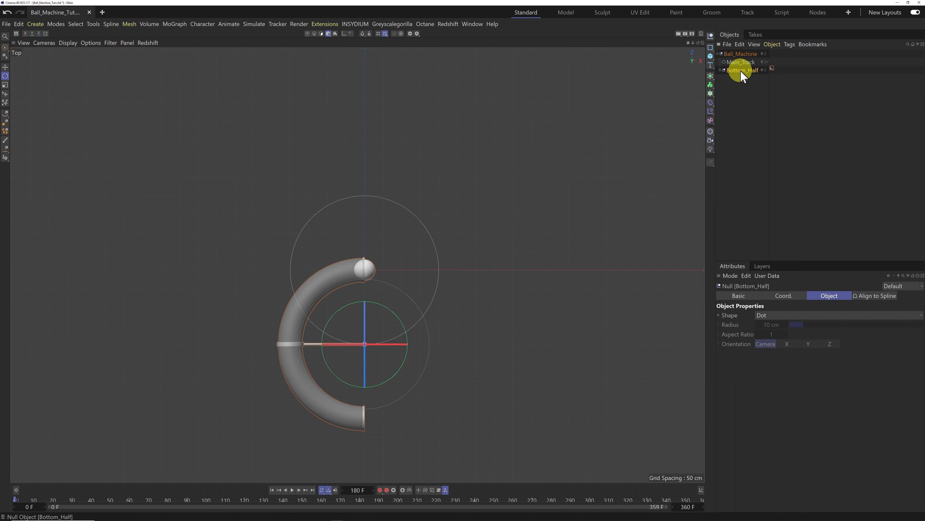
ctrl+drag(742, 72, 744, 78)
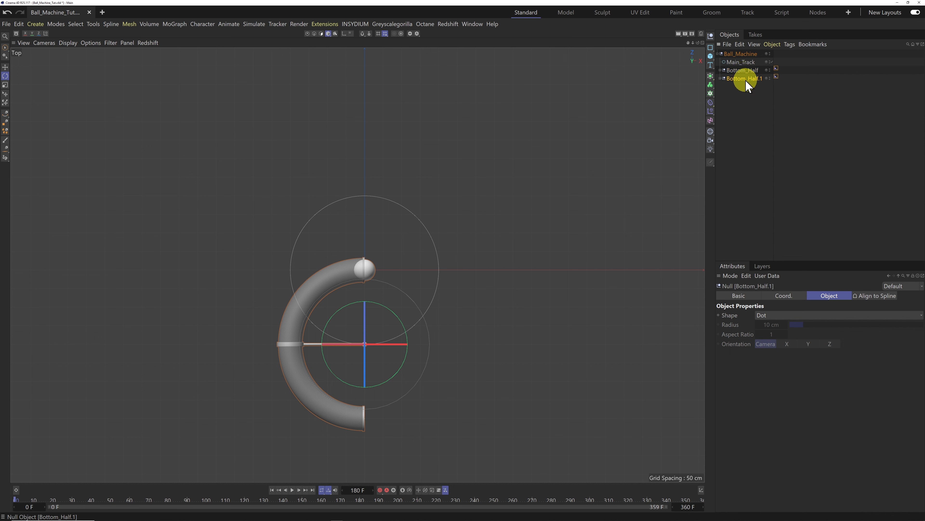
double_click(756, 79)
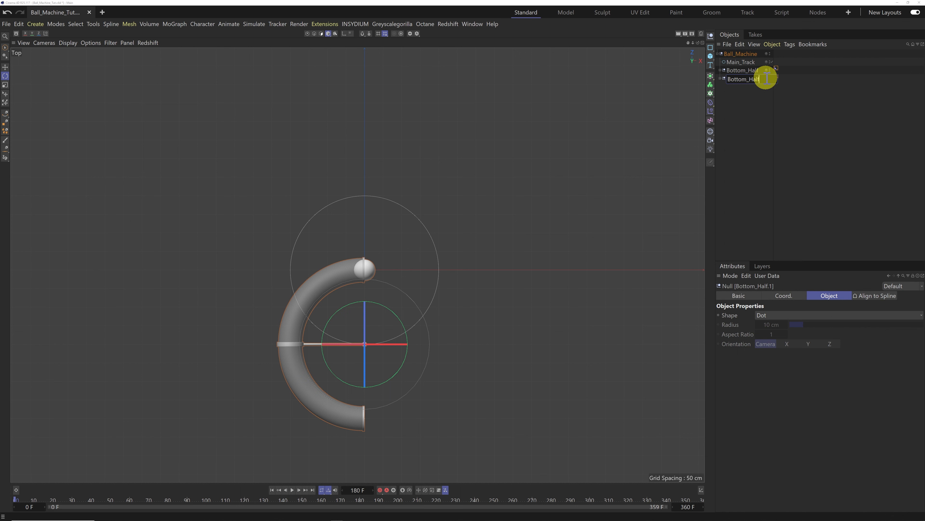
key(Return)
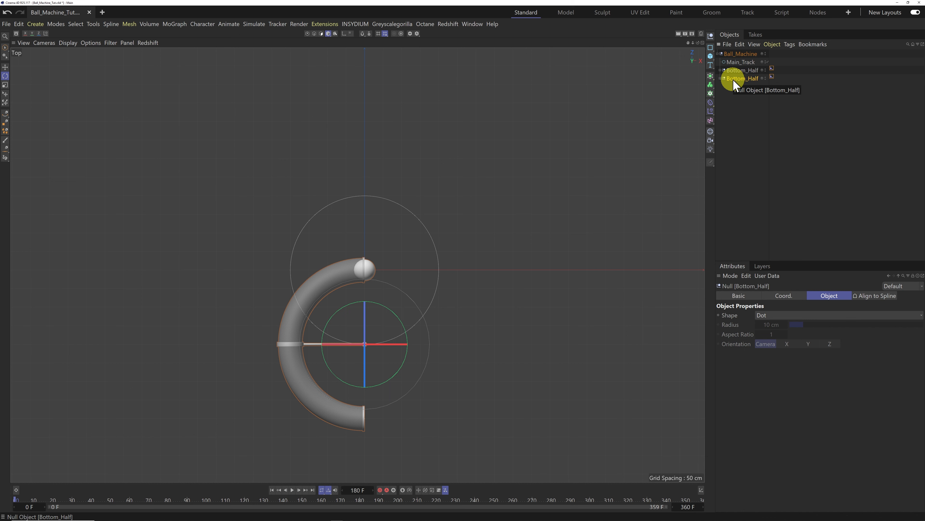
Select the duplicated Bottom_Half with all its children and replace "Bottom_" with "Top_" in their names using the Naming Tool.
click(720, 78)
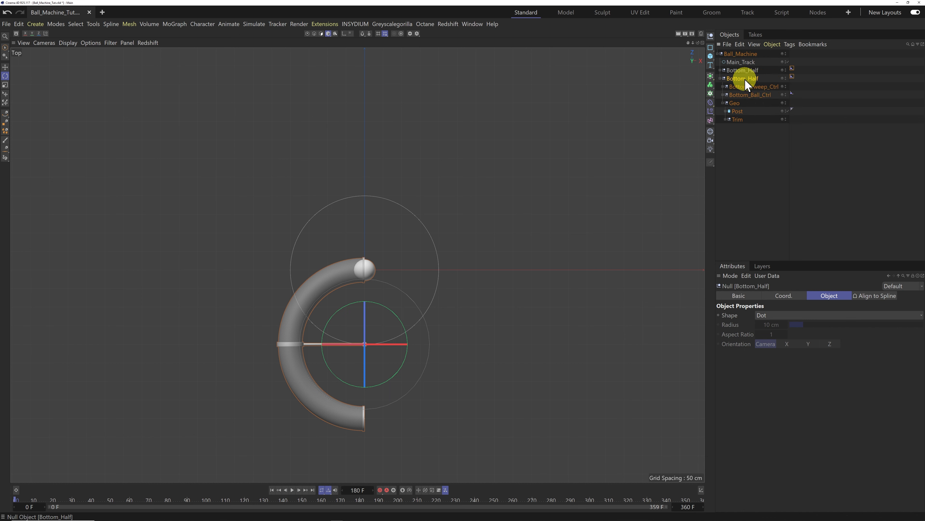
right_click(744, 79)
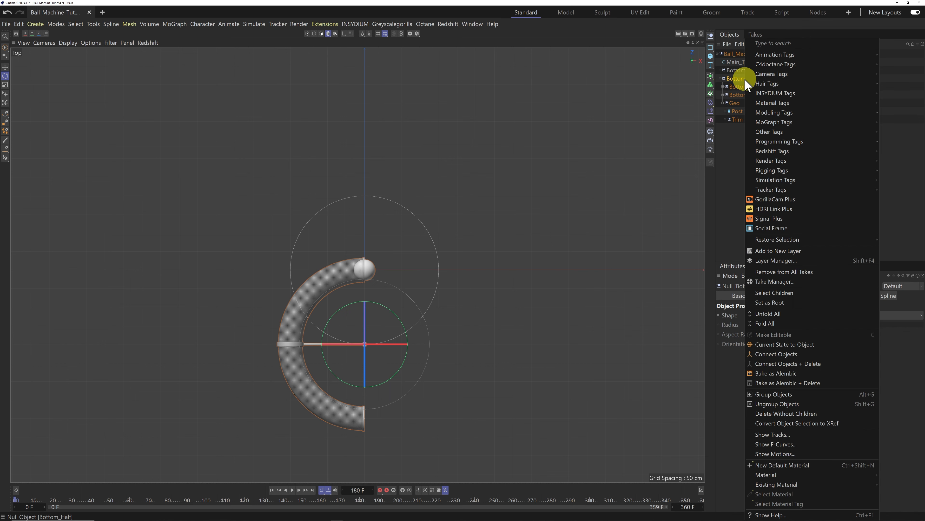
click(780, 295)
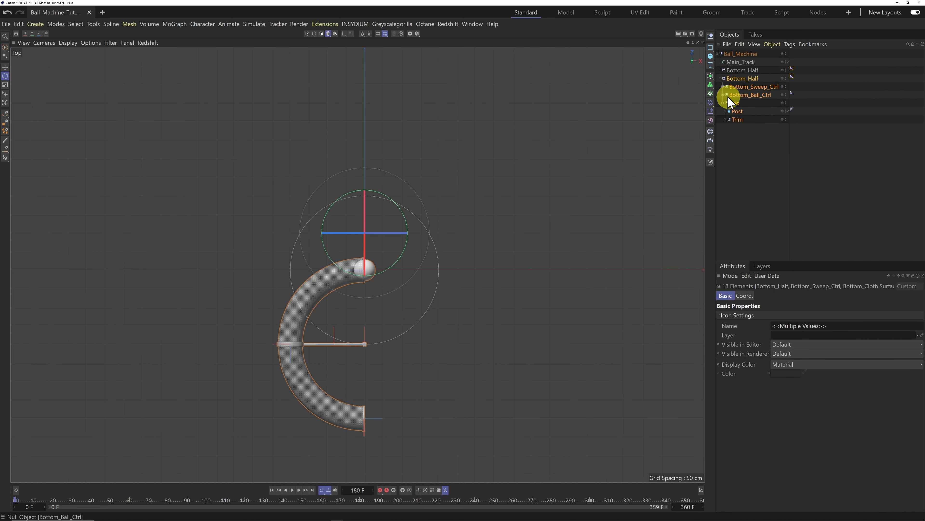
click(723, 86)
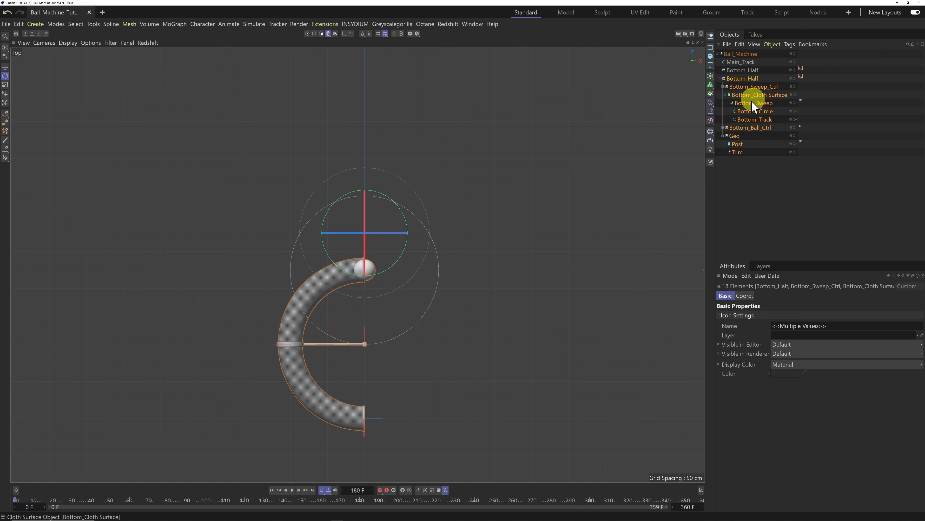
click(722, 127)
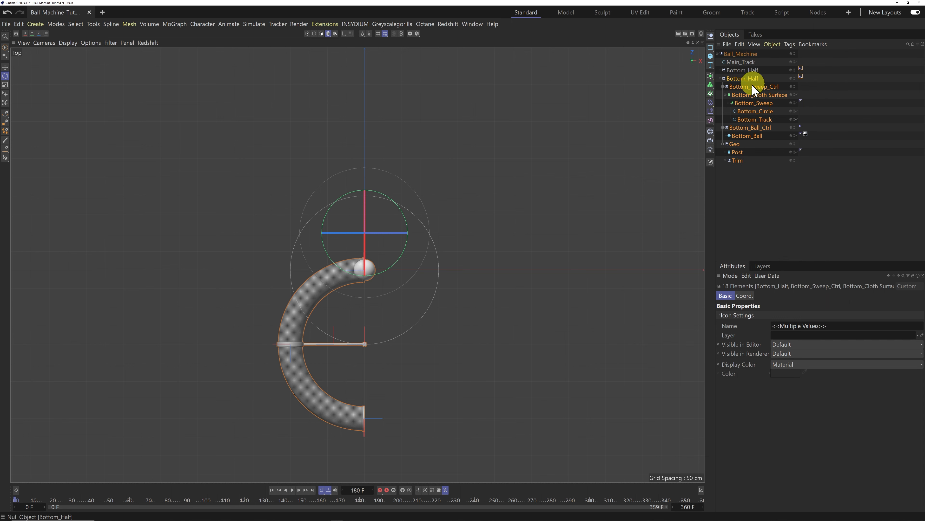
click(91, 25)
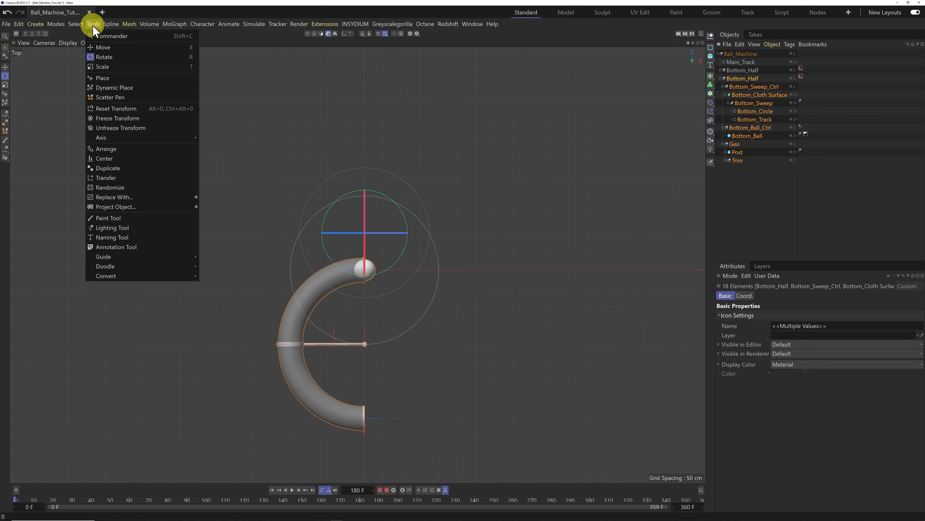
mouse_move(103, 137)
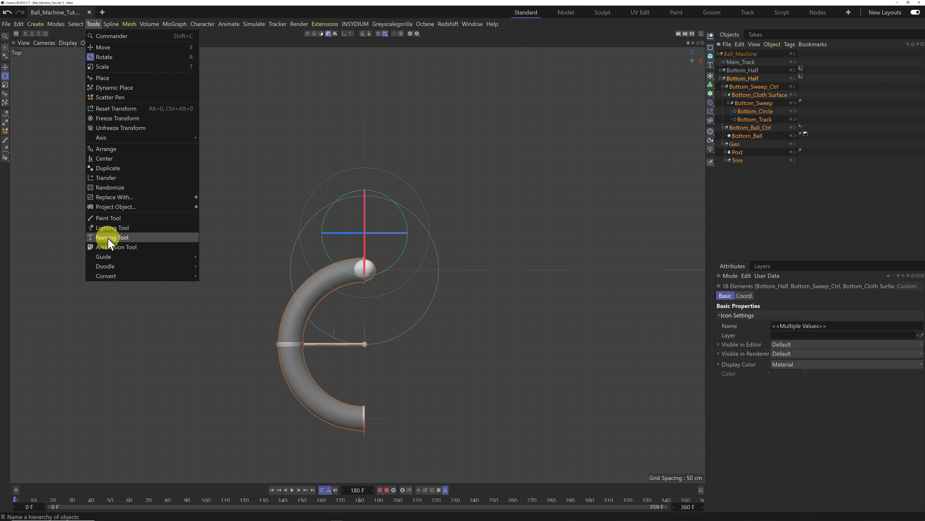
click(110, 239)
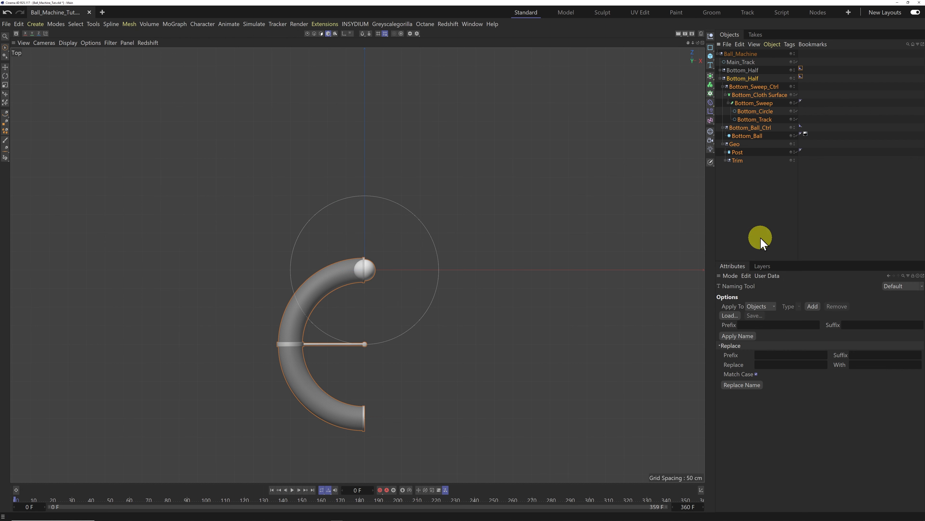
click(778, 364)
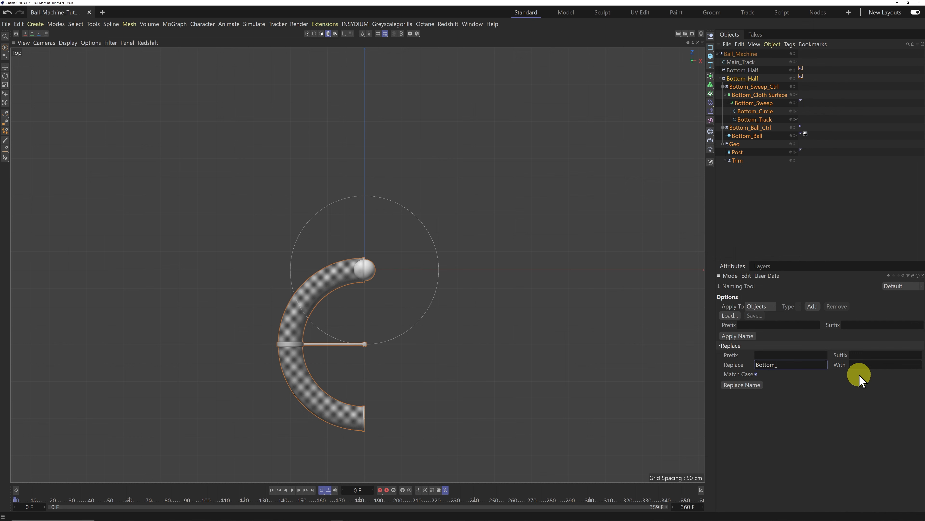
click(863, 365)
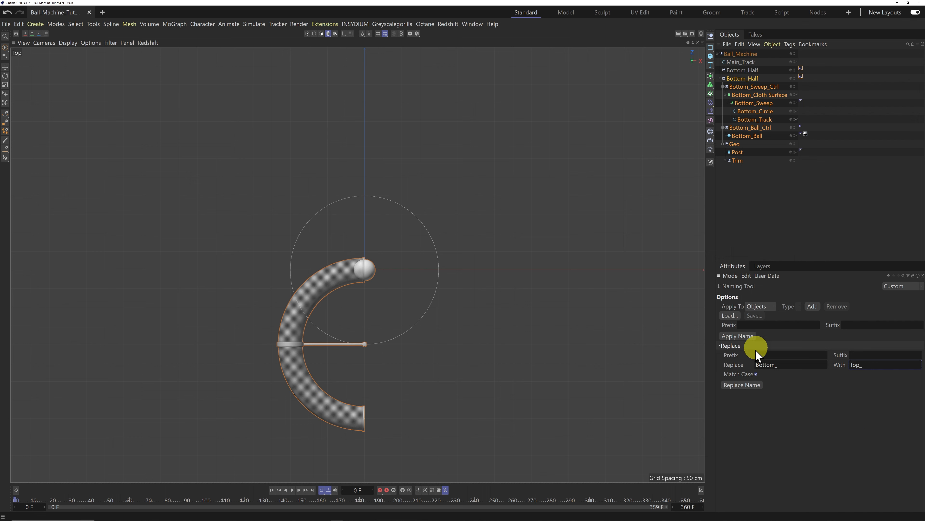
click(749, 387)
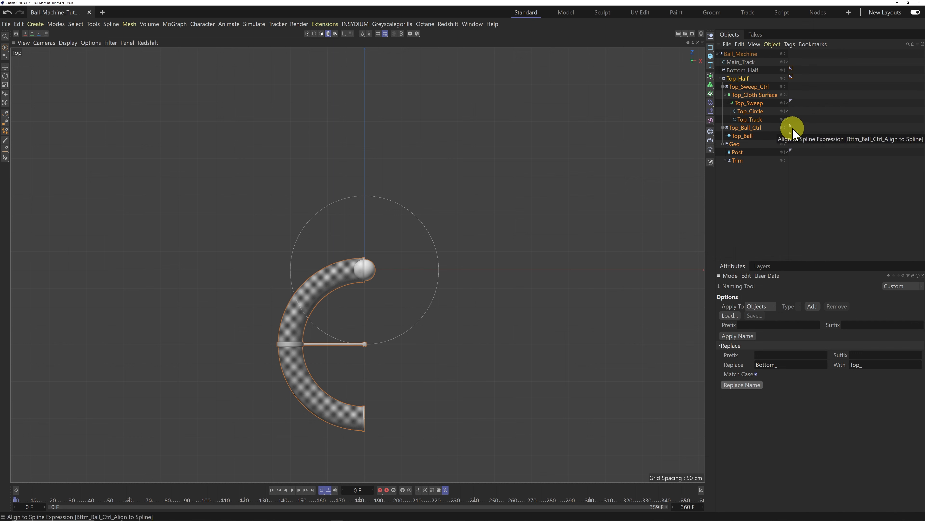
Collapse the duplicate's Geo group and rename Top_Ball_Ctrl's alignment tag to "Top_Ball_Ctrl_Align to Spline".
click(724, 145)
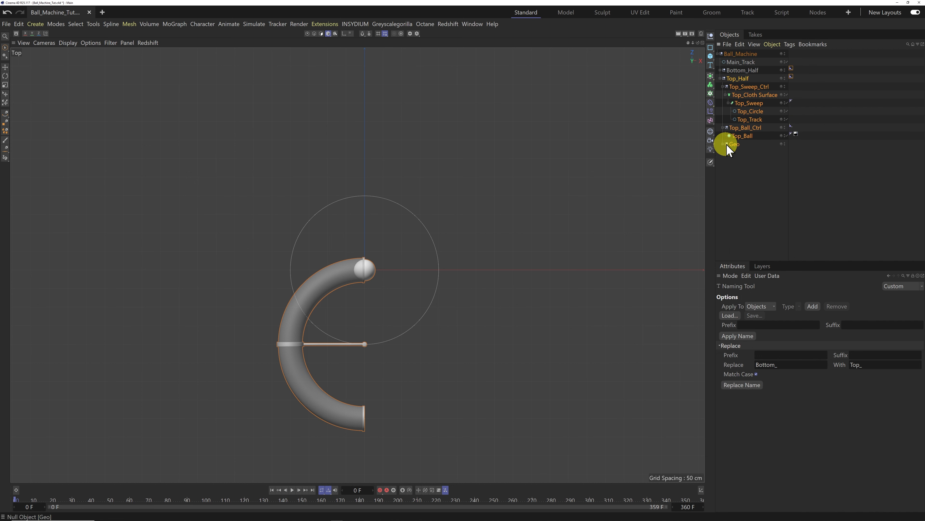
click(790, 127)
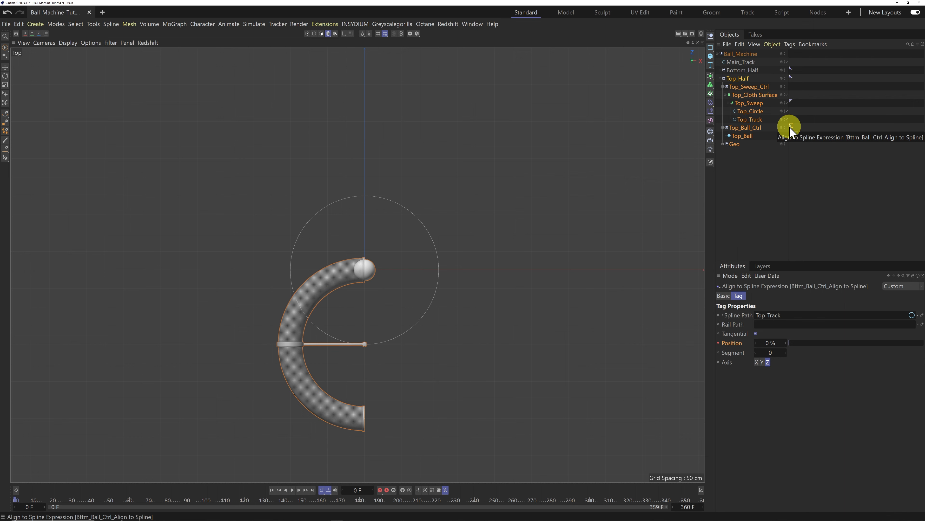
click(723, 296)
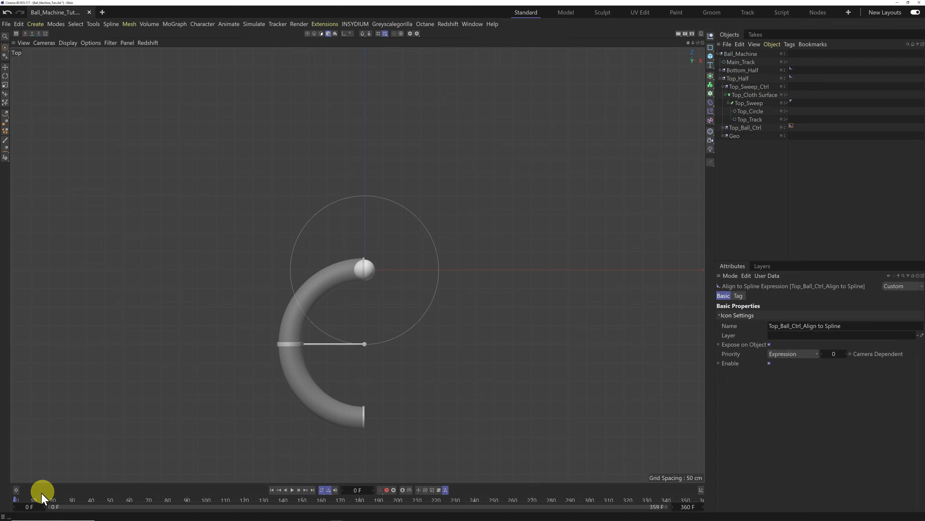
Open the Dope Sheet and rename Bottom_Half's alignment tag to "Bottom_Half_Null_Align to Spline".
click(16, 490)
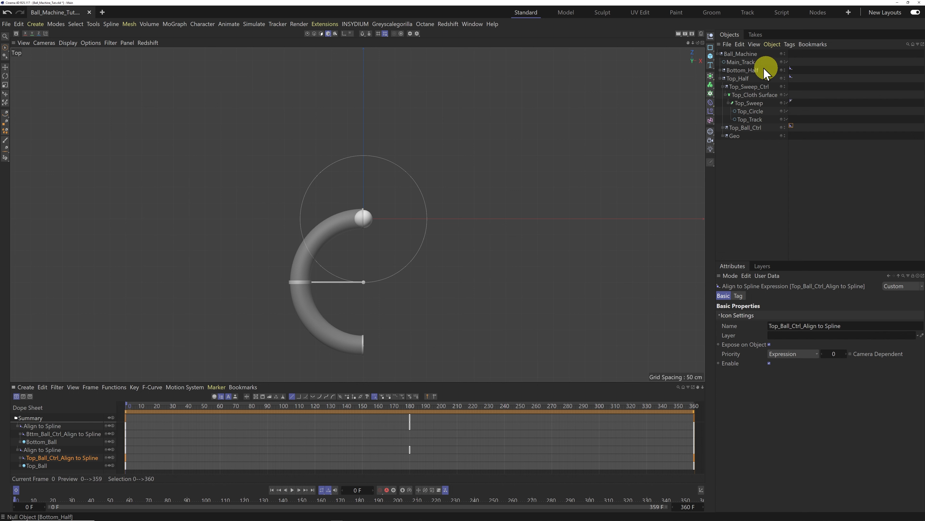
click(791, 69)
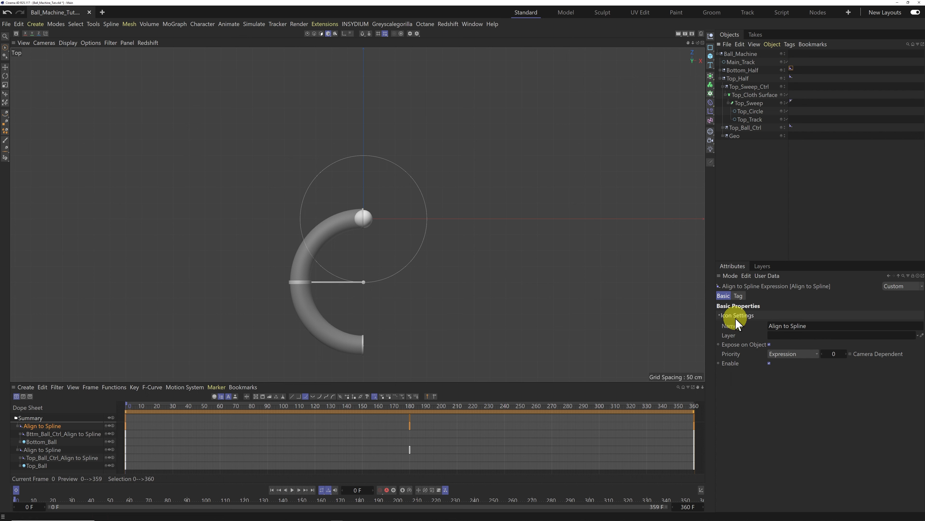
click(770, 326)
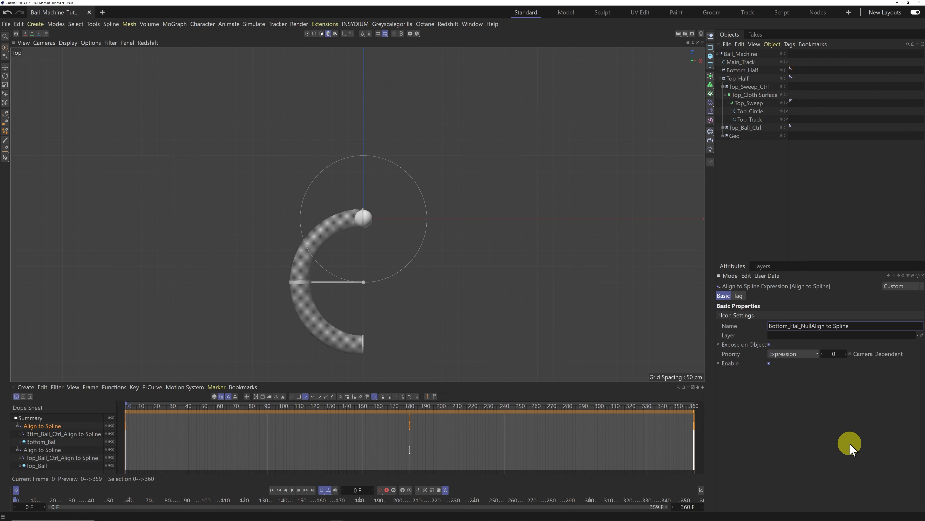
key(Return)
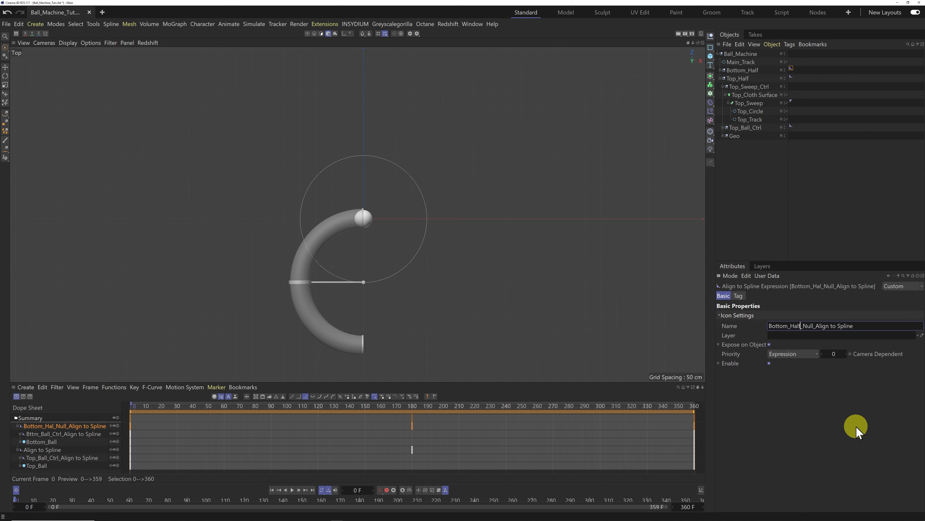
key(Return)
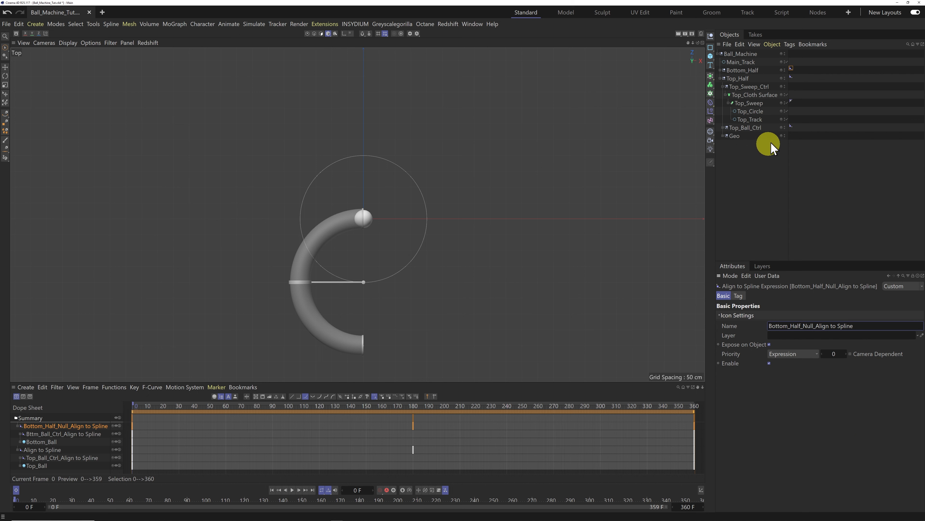
Reuse the "_Half_Null_" text to rename Top_Half's alignment tag to "Top_Half_Null_Align to Spline".
drag(769, 326, 819, 328)
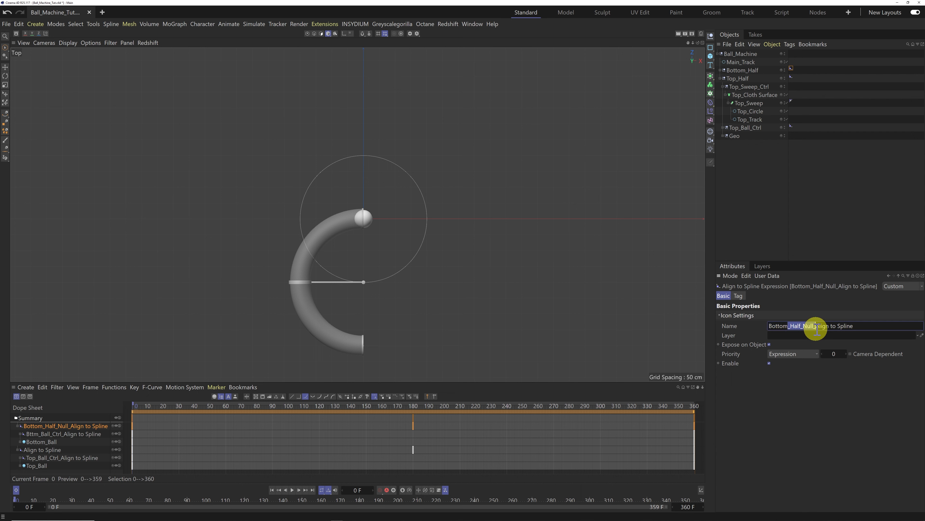
drag(817, 328, 816, 327)
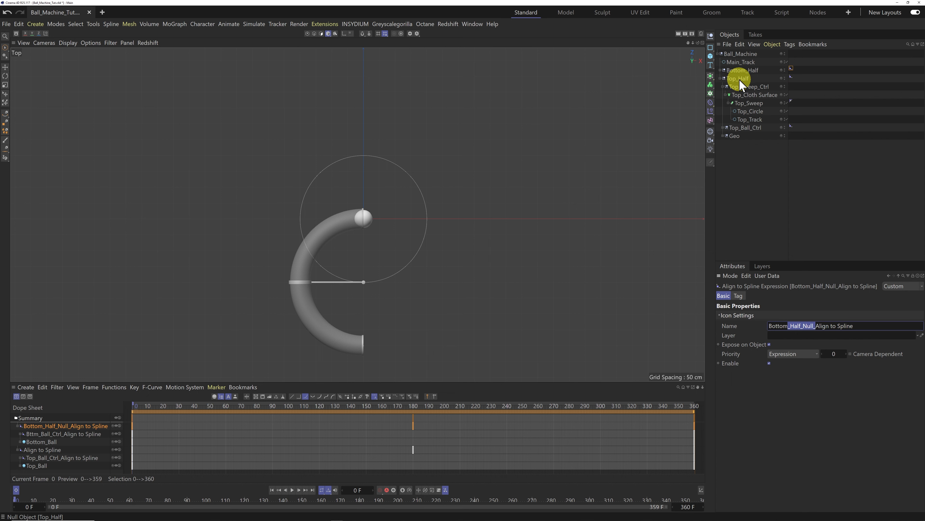
click(791, 76)
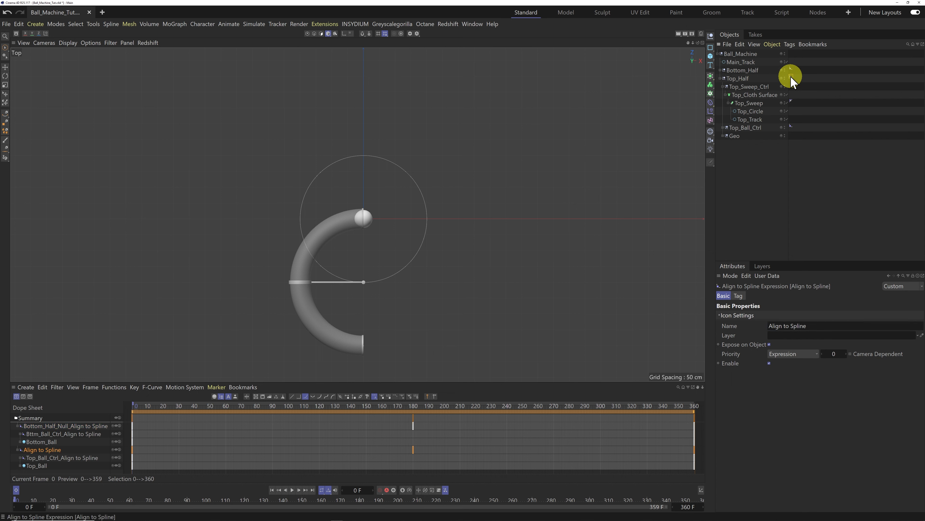
click(769, 326)
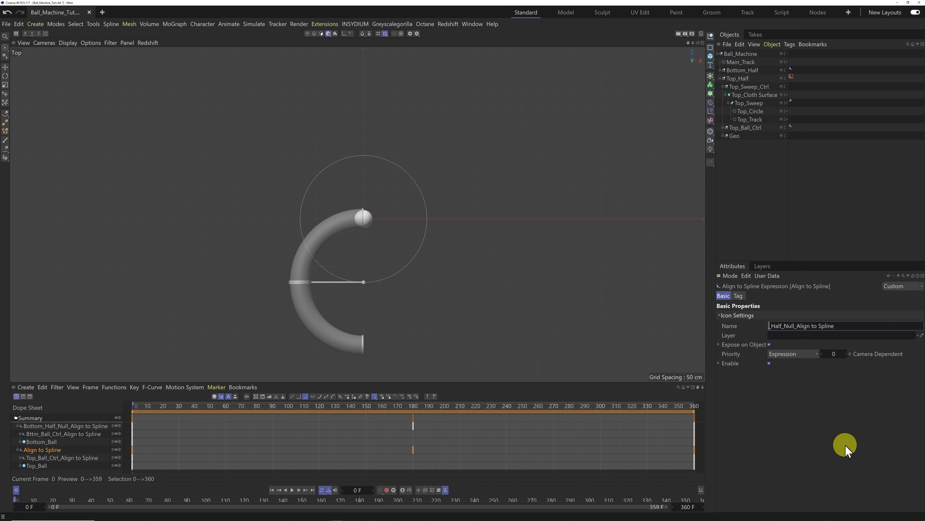
key(Return)
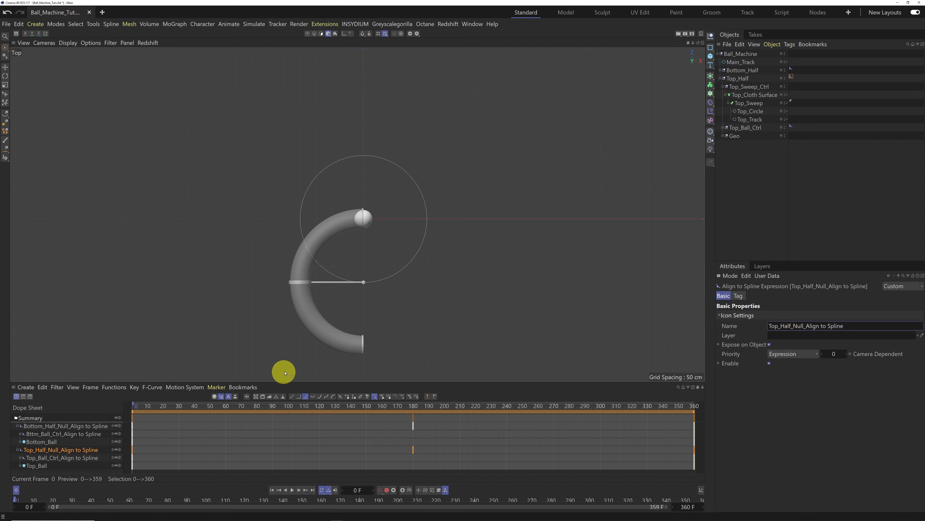
Enlarge the Dope Sheet to review the names of the top and bottom animation tracks, and close it.
drag(280, 381, 279, 337)
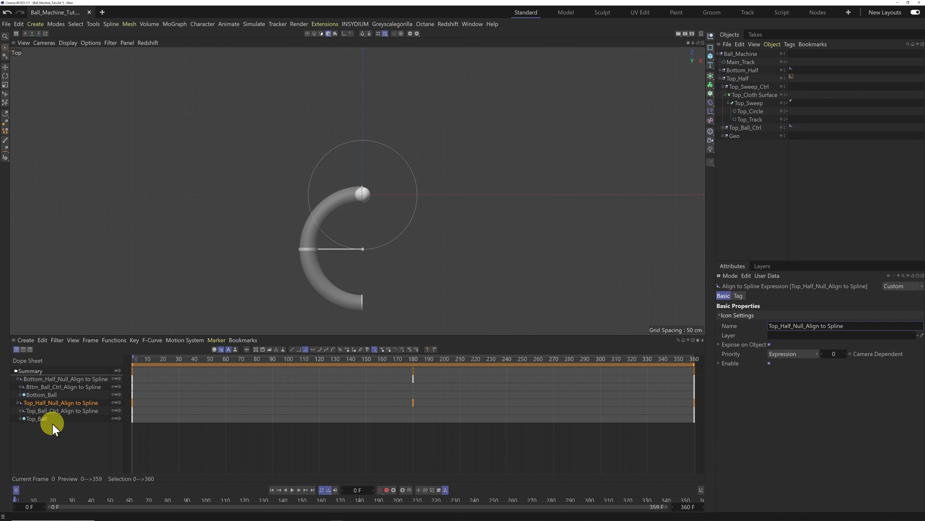
drag(239, 339, 238, 368)
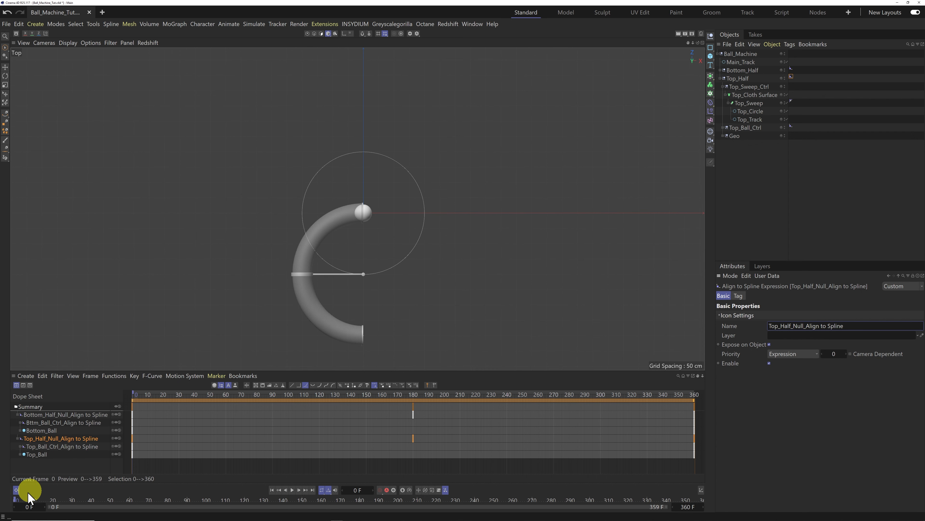
click(16, 490)
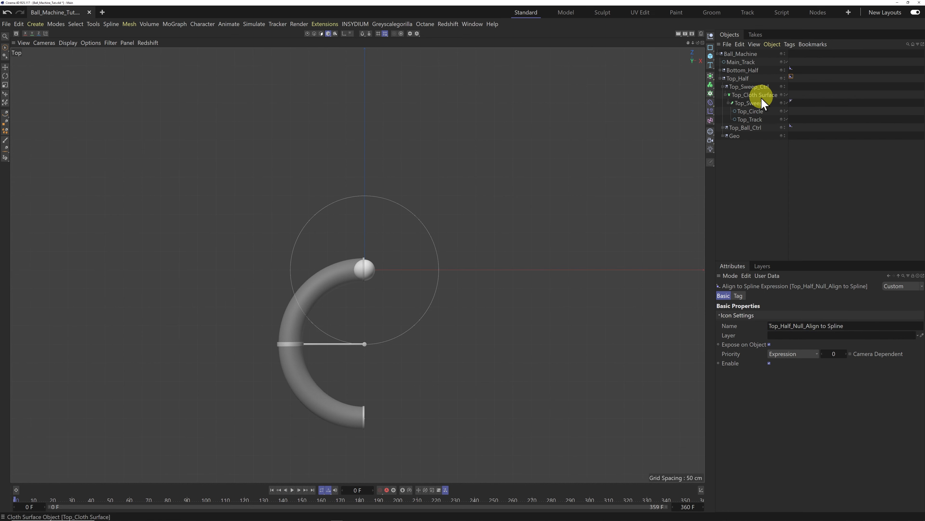
Collapse the Top_Half hierarchy and duplicate the Main_Track circle spline directly below the original.
click(722, 79)
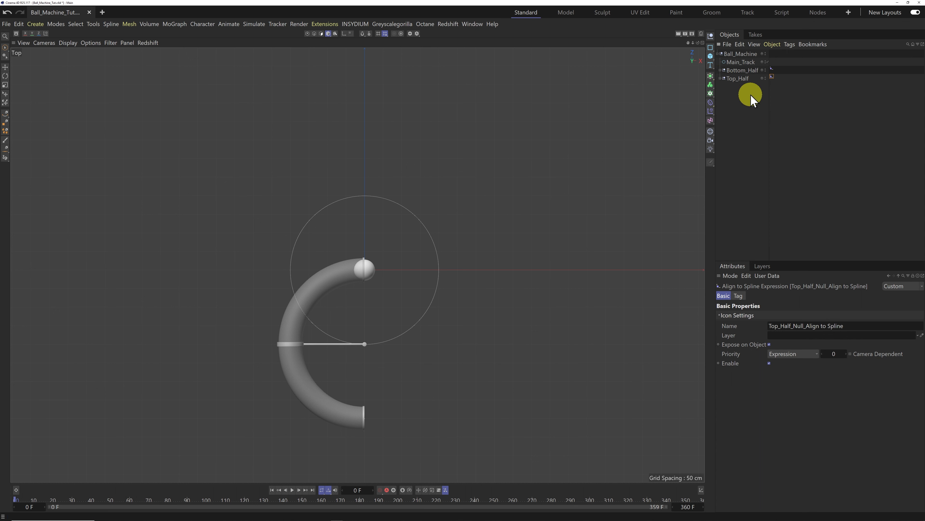
click(742, 79)
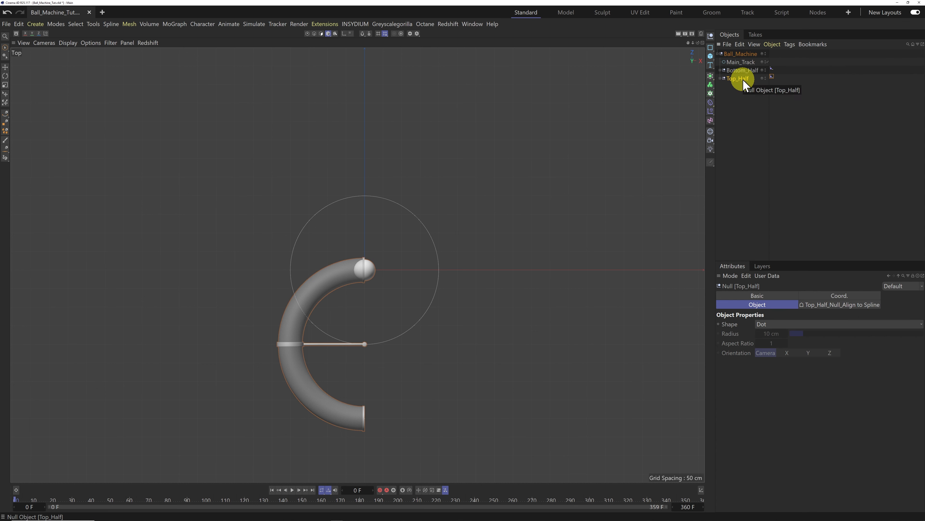
click(738, 63)
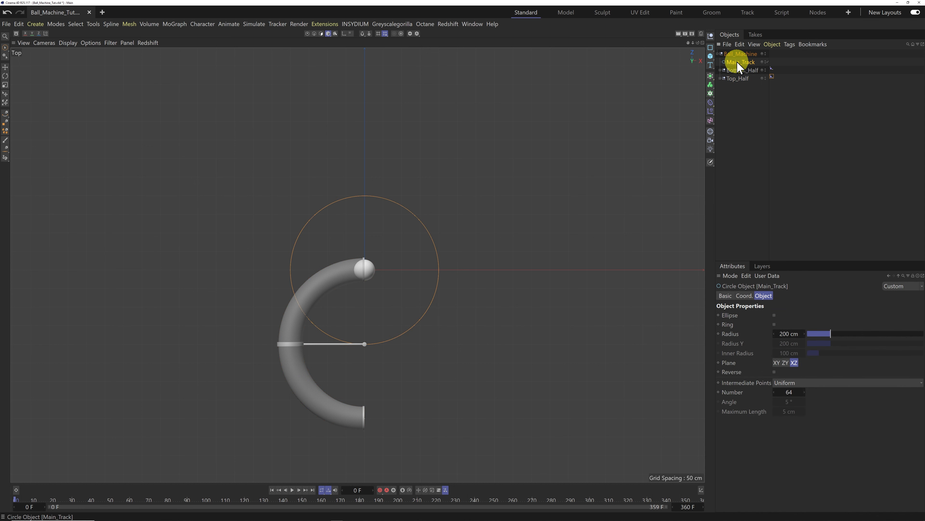
ctrl+drag(738, 63, 740, 67)
ctrl+click(745, 71)
click(744, 64)
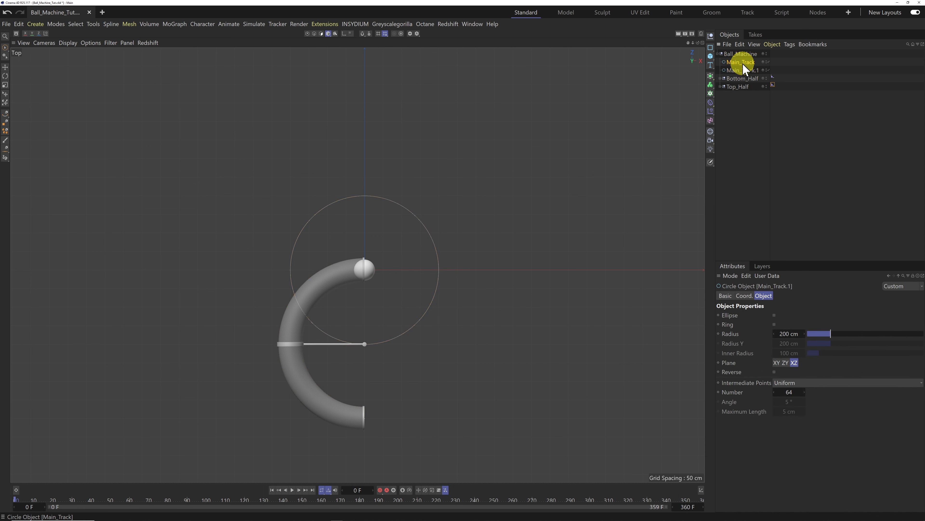
Rename the original circle track to "Main_Track_Bottom" and its duplicate to "Main_Track_Top".
double_click(738, 62)
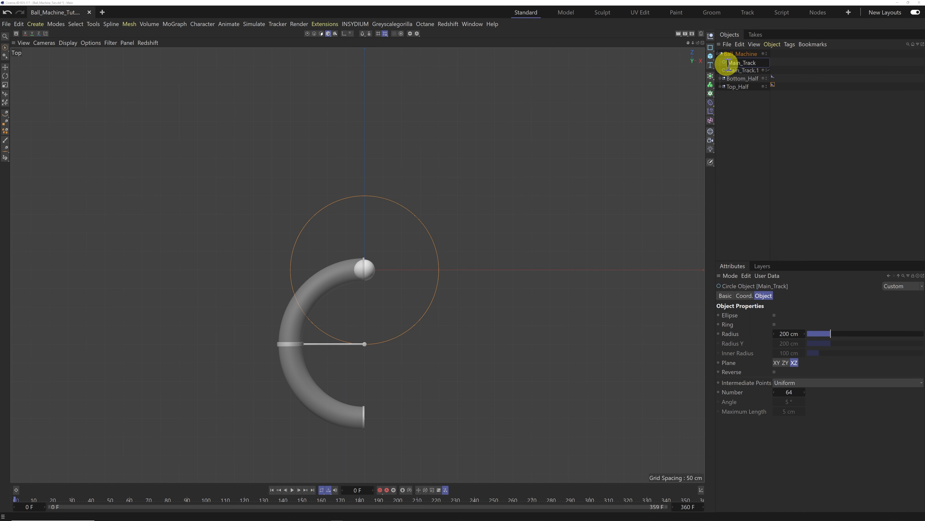
click(761, 64)
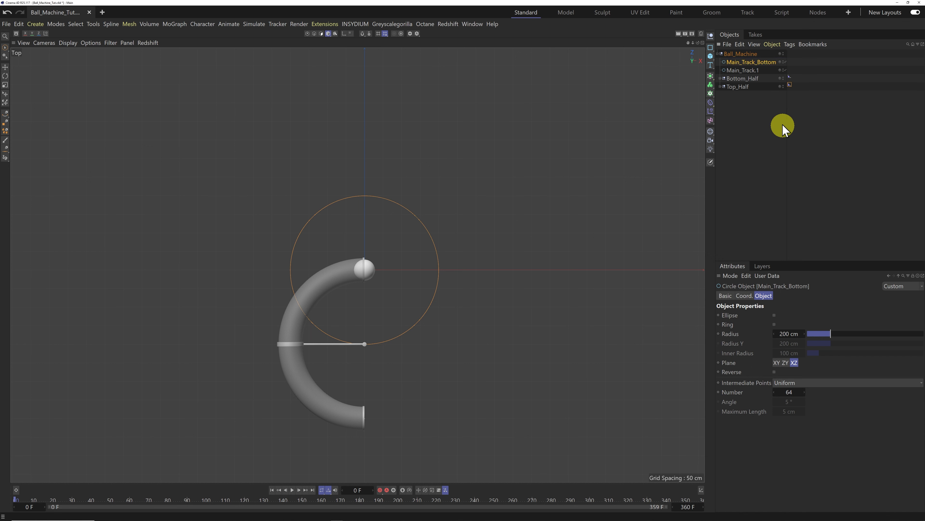
double_click(762, 70)
click(764, 71)
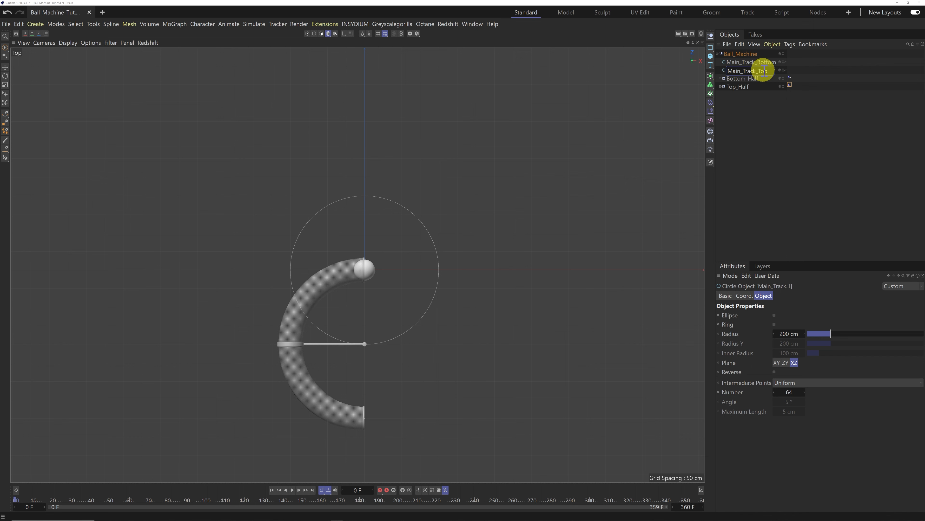
text(_Top)
key(Return)
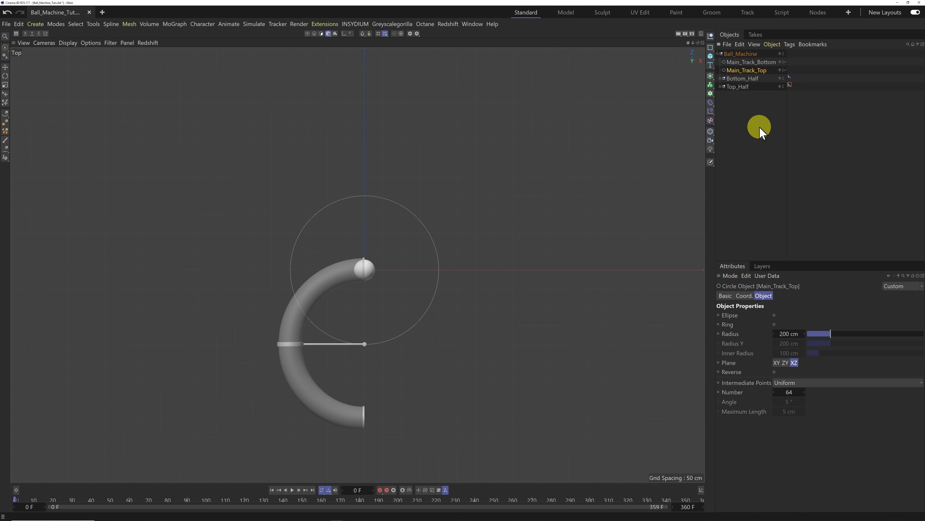
Check the spline path of Bottom_Half's alignment tag and assign Main_Track_Top as the spline path of Top_Half's alignment tag.
click(790, 77)
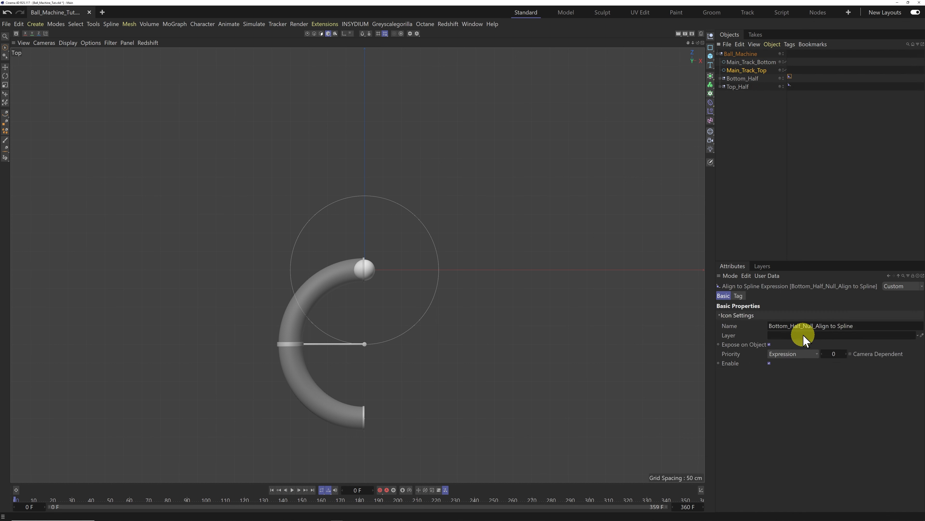
click(738, 296)
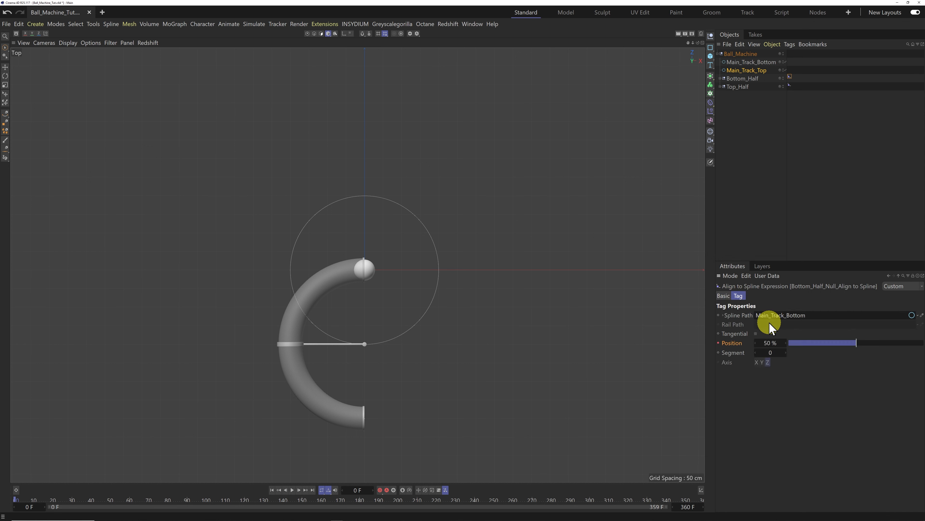
click(790, 85)
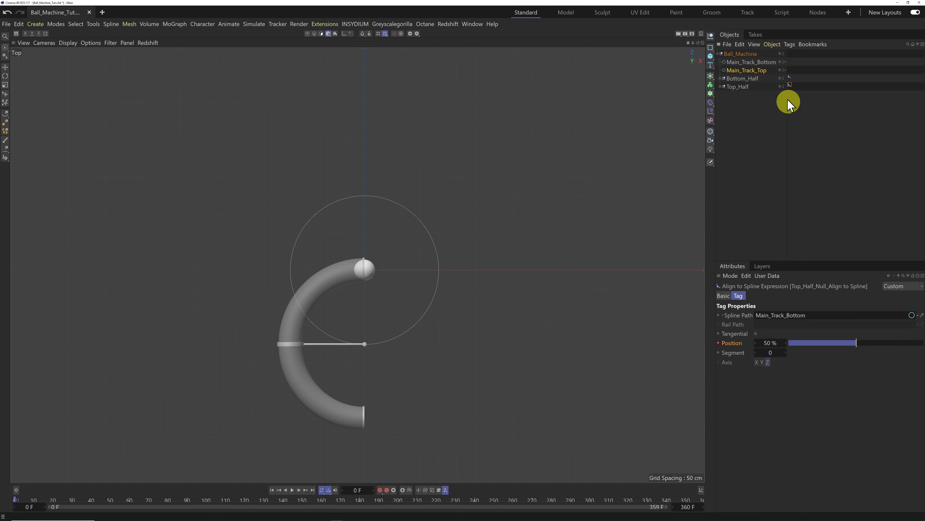
drag(752, 72, 796, 320)
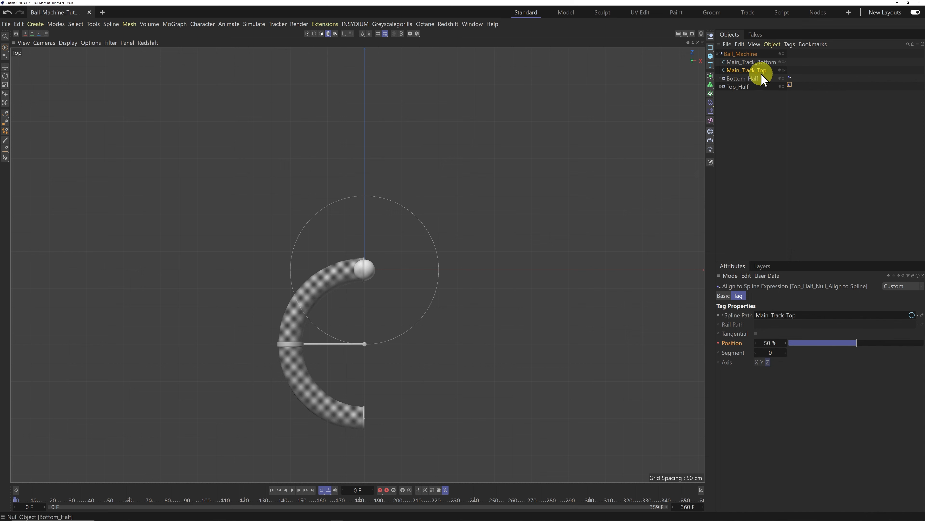
Rotate the Main_Track_Top circle and then the Top_Half null by half a turn each in the top view.
click(750, 71)
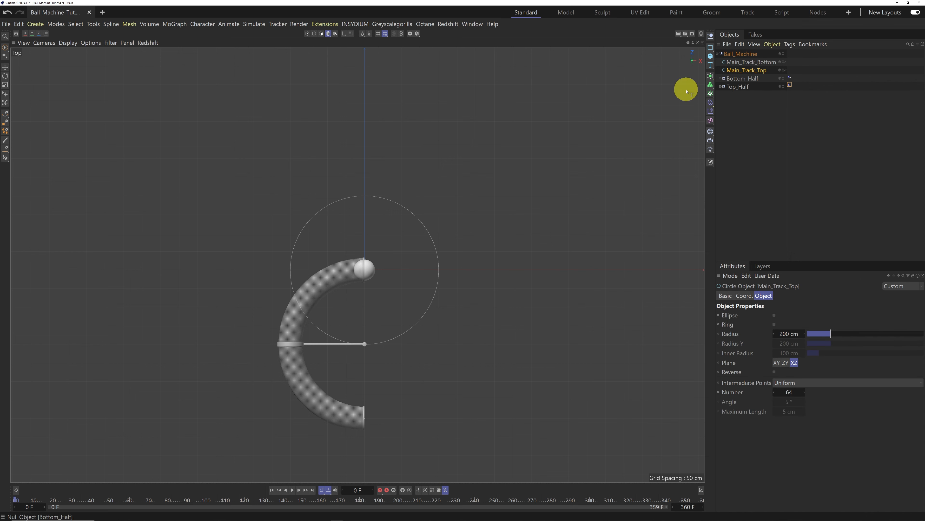
click(5, 76)
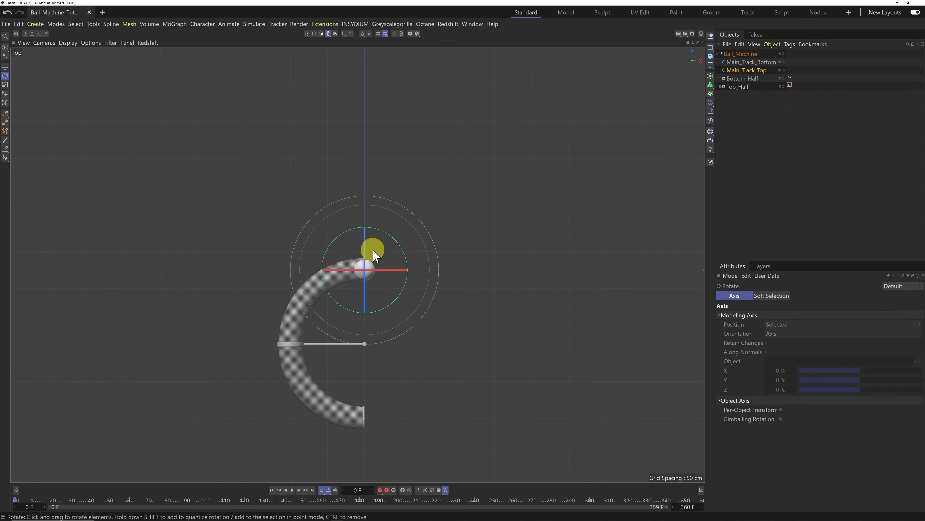
drag(391, 241, 330, 321)
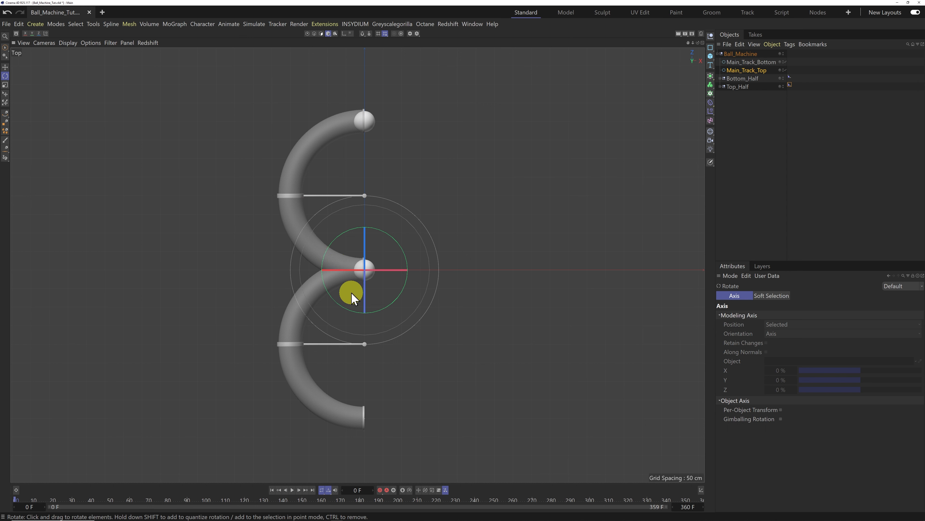
click(738, 87)
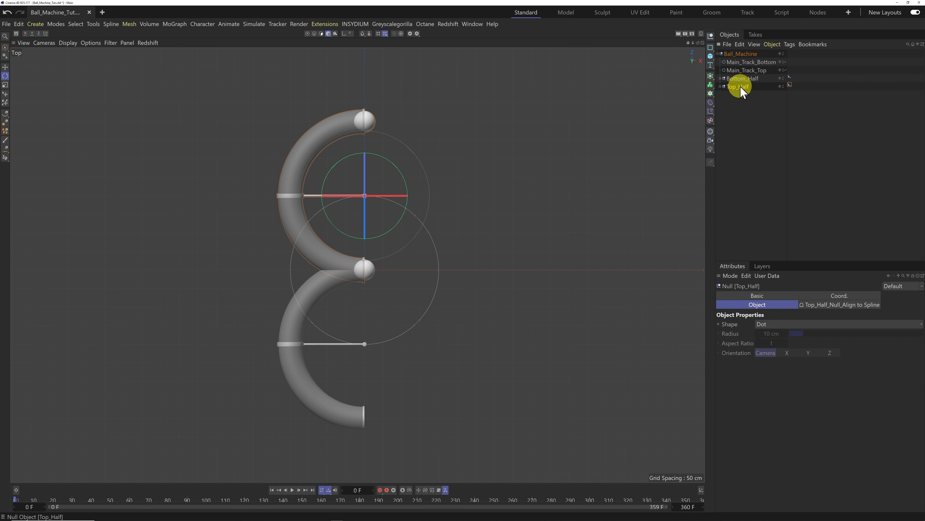
drag(372, 155, 354, 231)
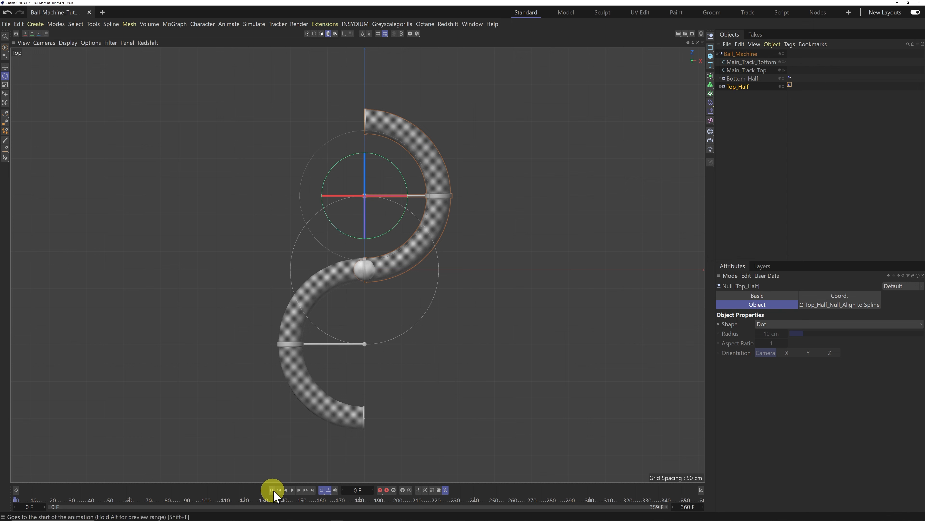
Play the animation of both halves and scrub from the start to frame 180 to inspect where they meet.
click(292, 490)
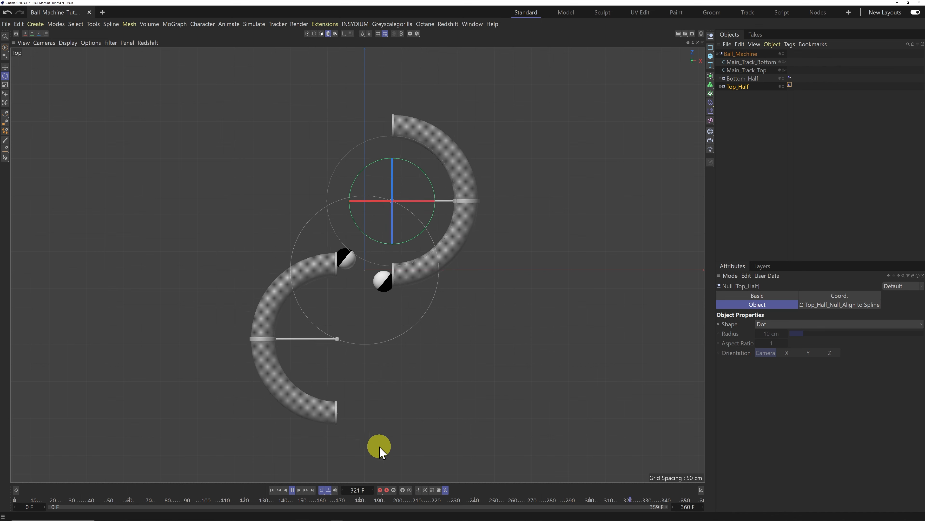
click(292, 490)
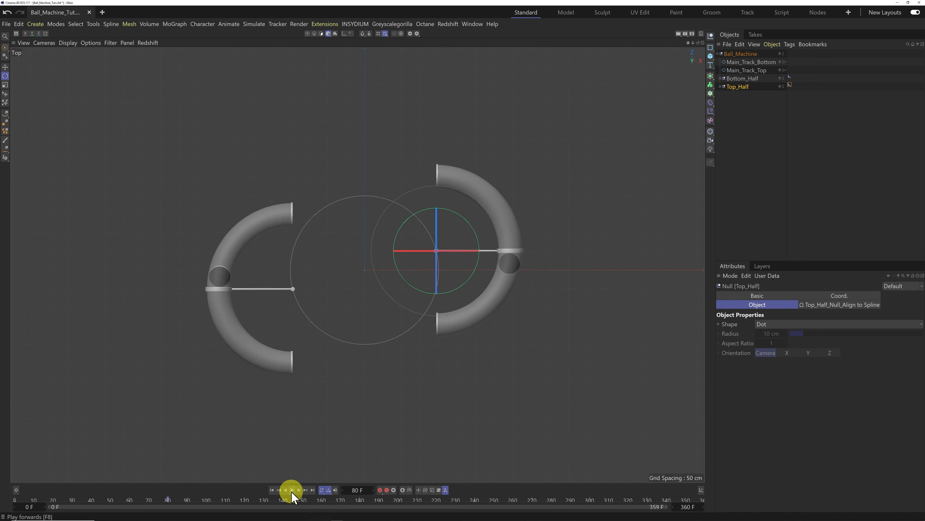
click(271, 489)
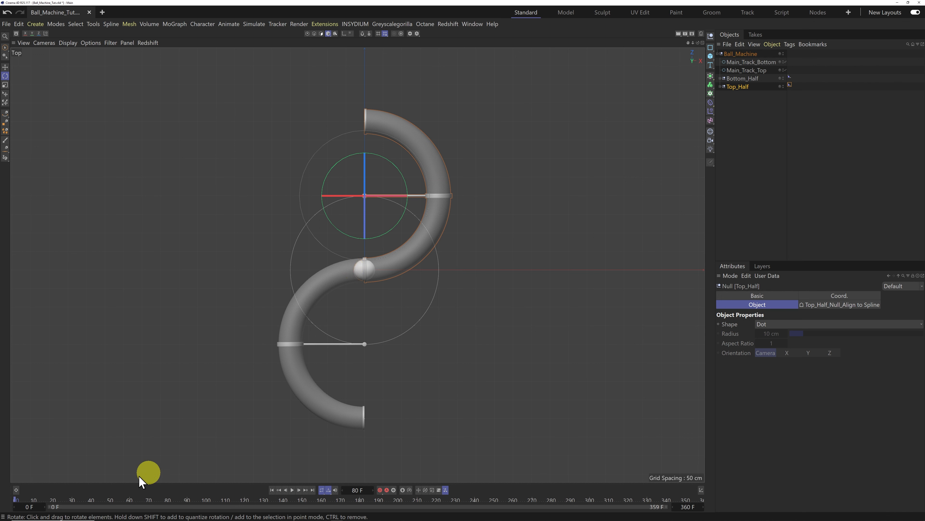
drag(14, 505, 363, 507)
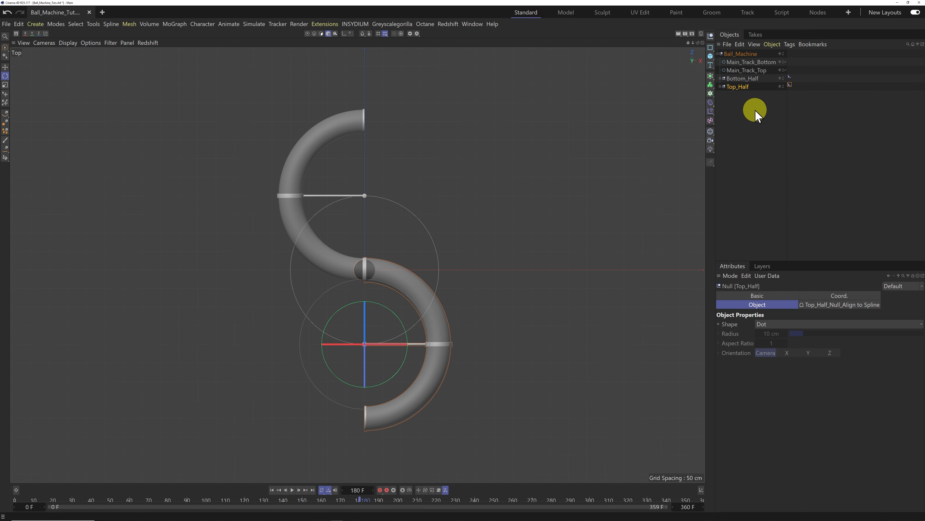
Expand Top_Half and keyframe the Position of Top_Ball_Ctrl's alignment tag at -100 % on the last frame.
click(720, 87)
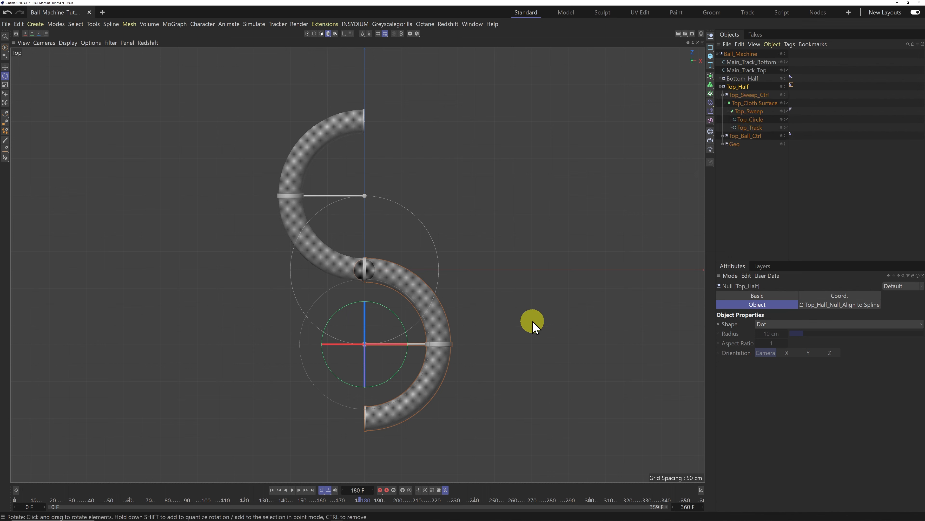
click(272, 490)
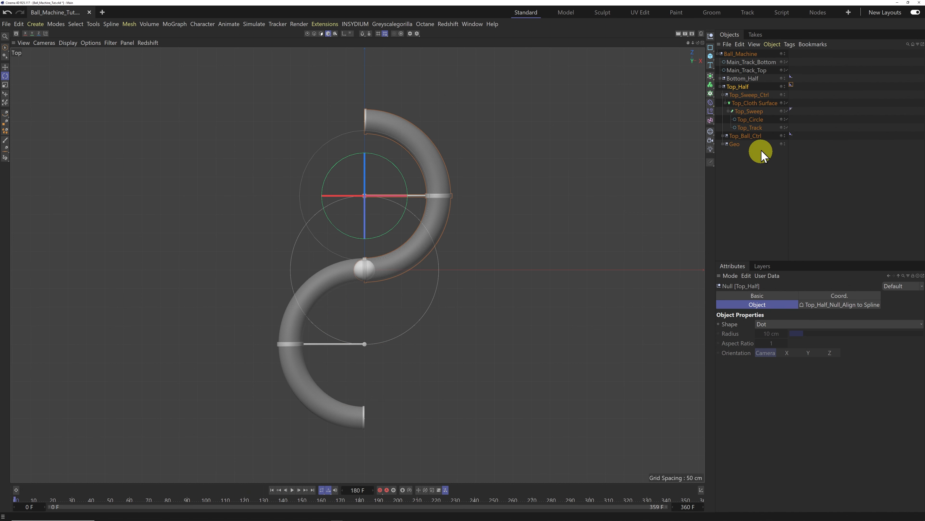
click(745, 136)
click(723, 136)
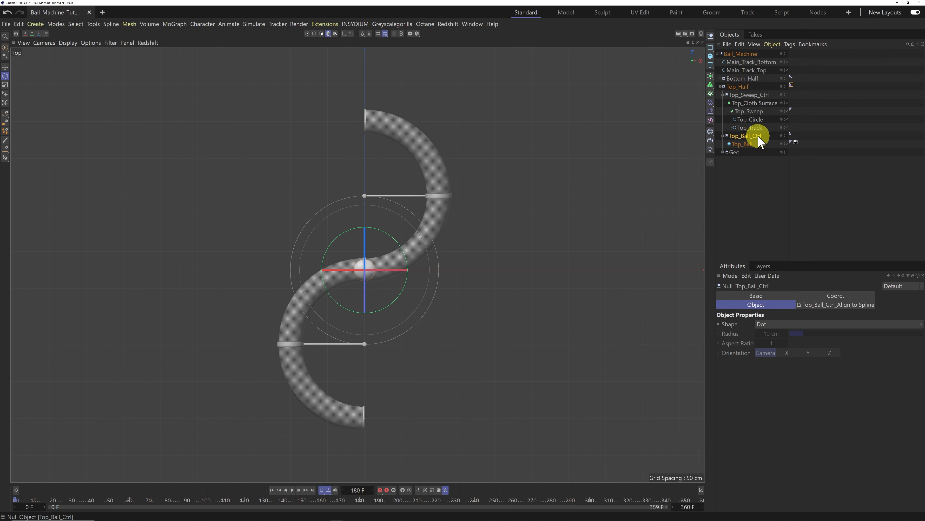
click(791, 135)
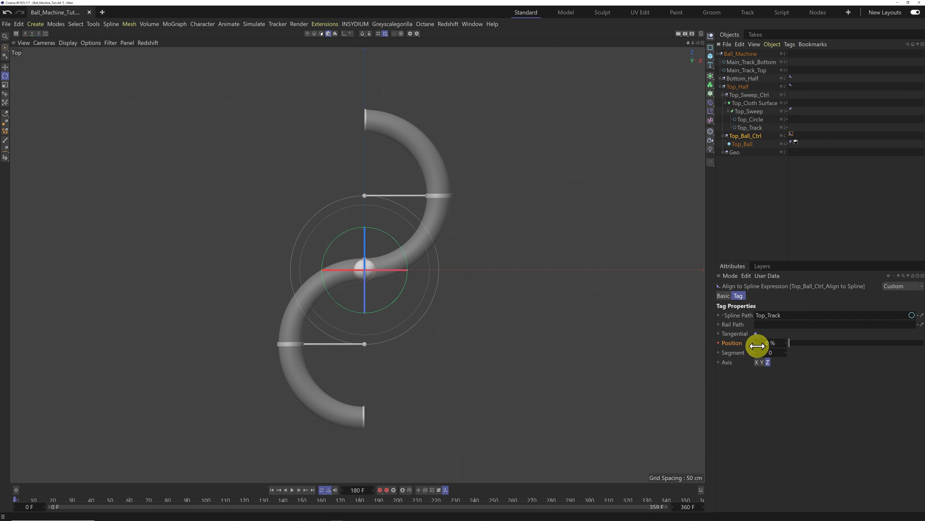
click(313, 490)
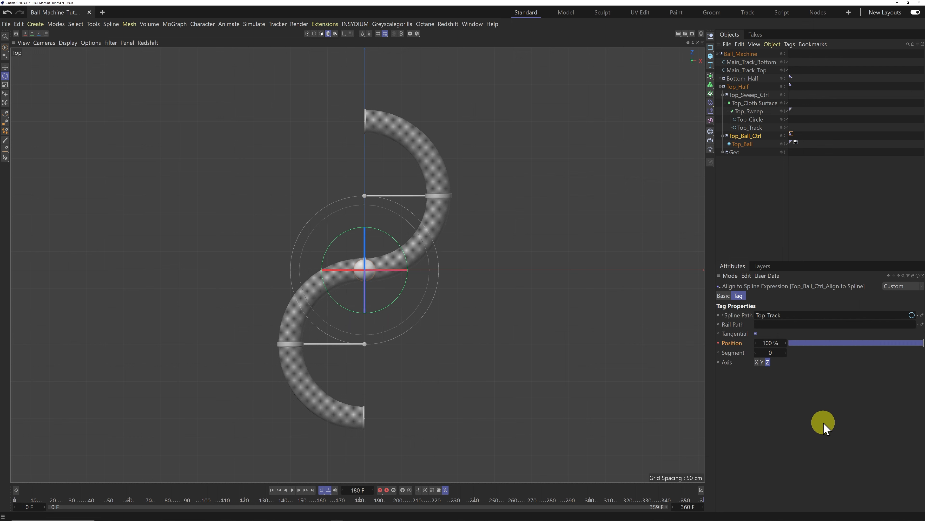
drag(772, 344, 762, 344)
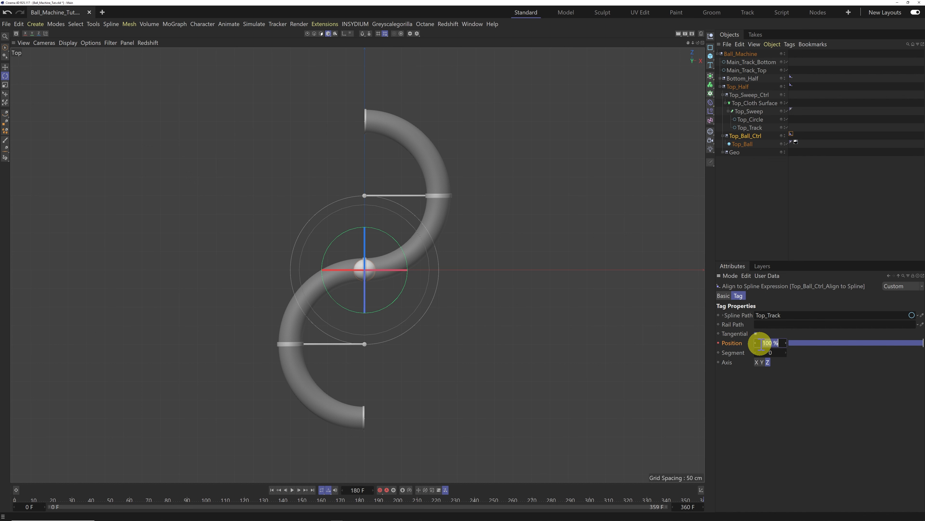
click(834, 415)
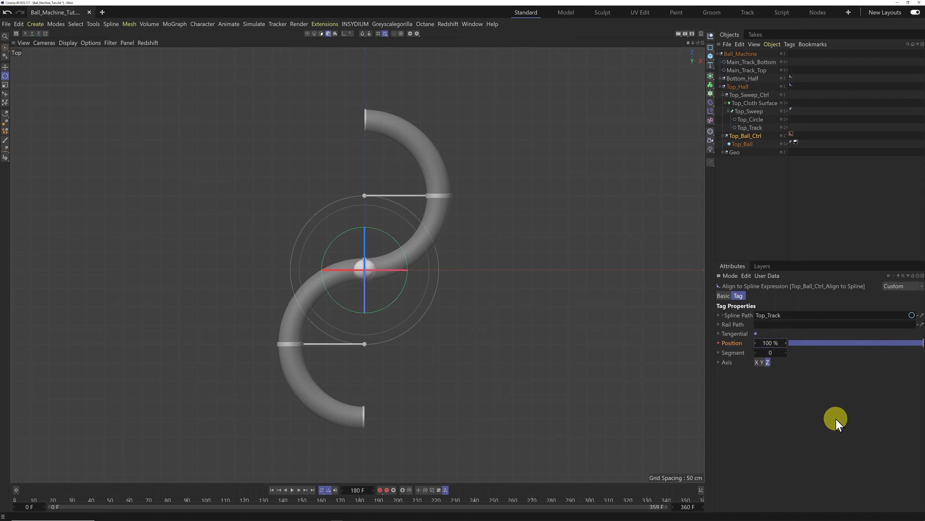
ctrl+click(719, 343)
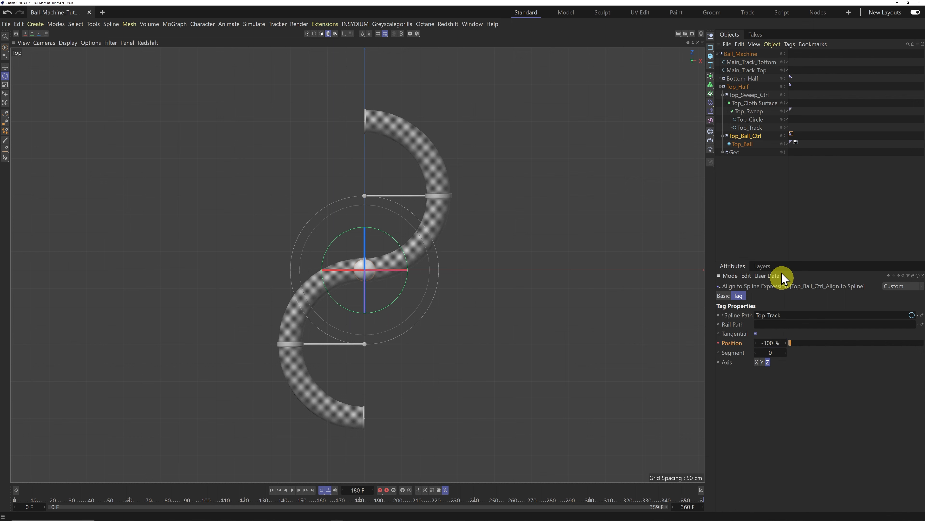
Set Top_Ball's pitch rotation (R.P) to 2520° on the last frame and update its keyframe.
click(743, 143)
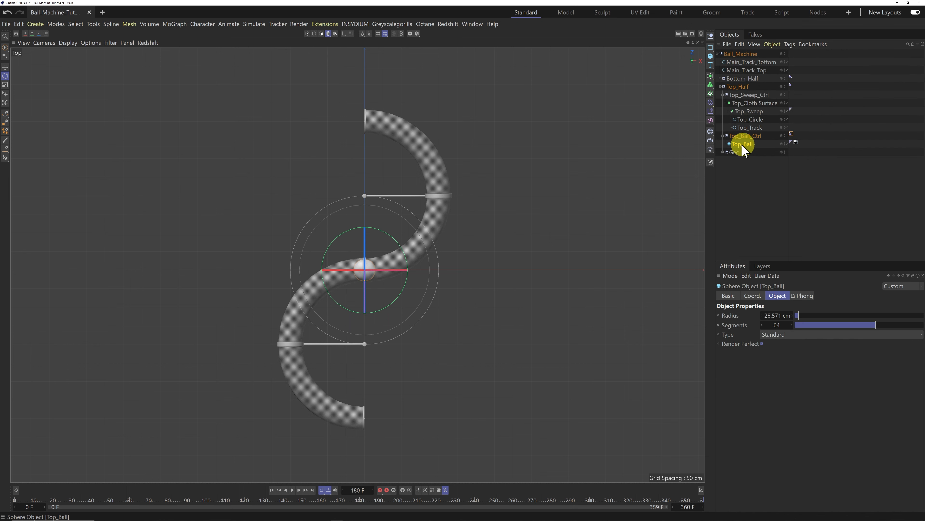
click(752, 295)
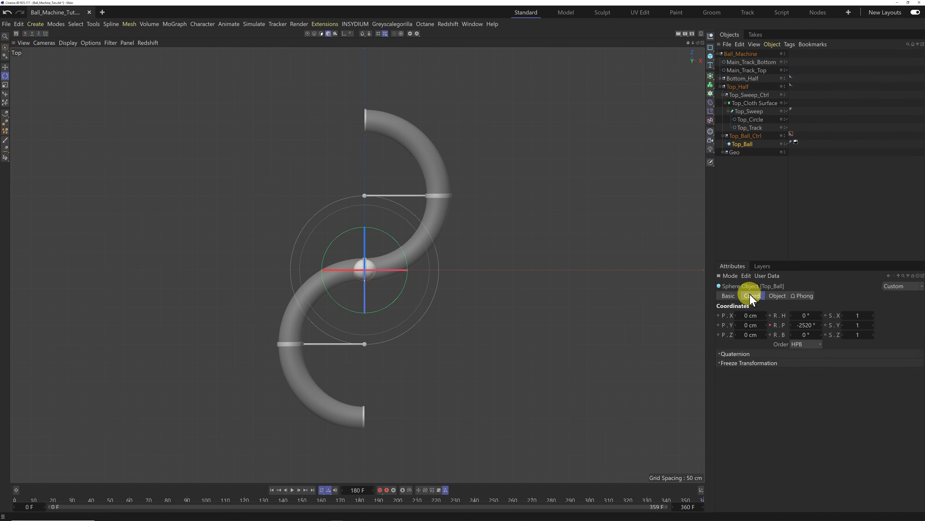
click(804, 326)
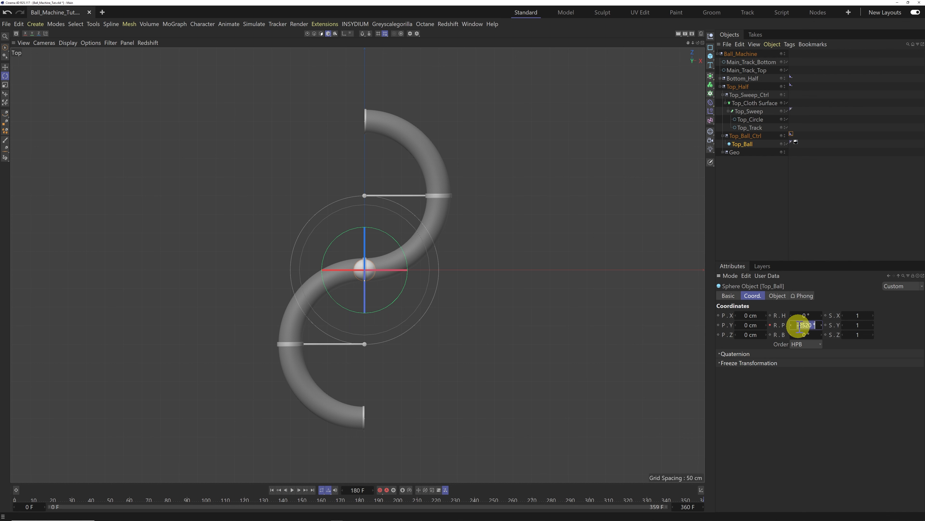
key(Return)
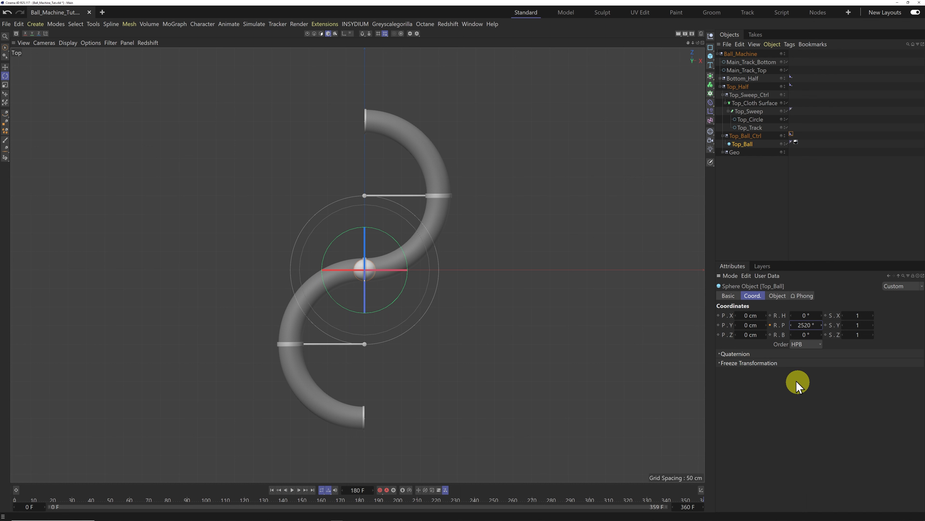
click(770, 324)
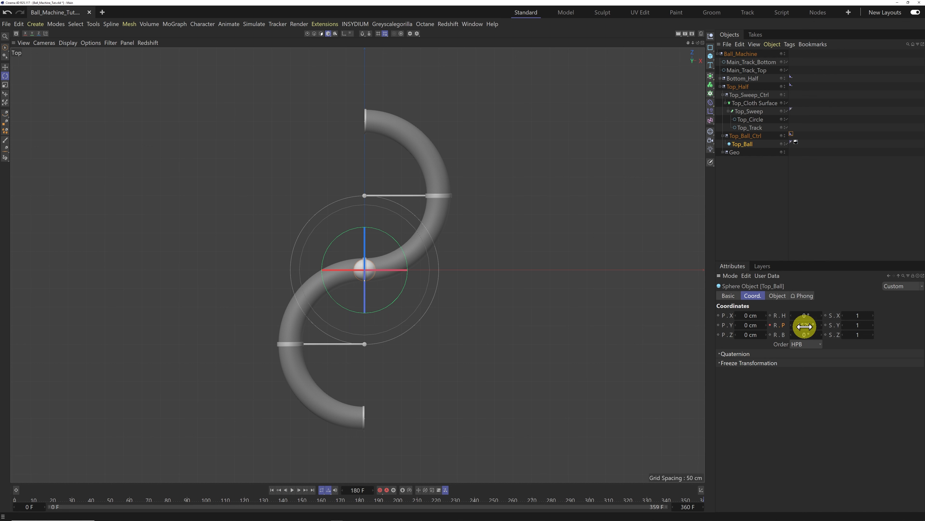
Play the animation to check the top ball's reversed travel, deselect everything, and return to the first frame.
click(791, 134)
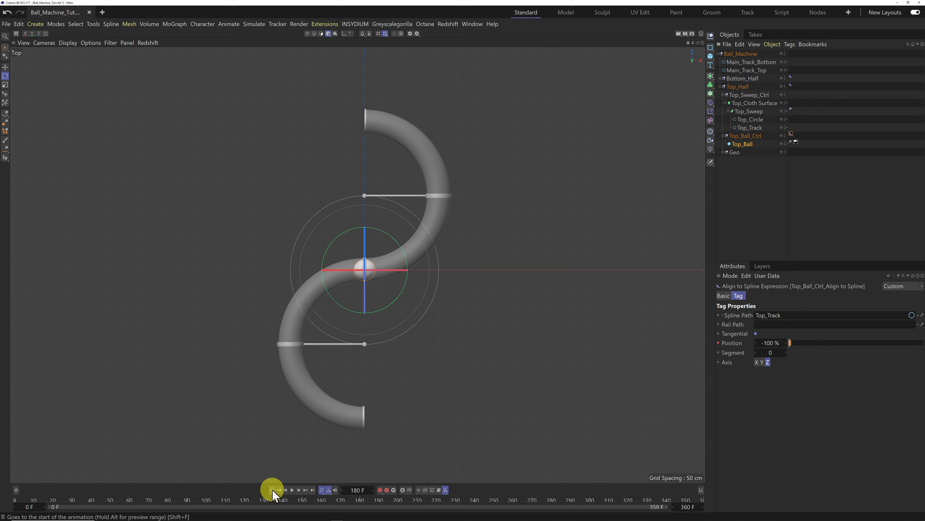
click(292, 493)
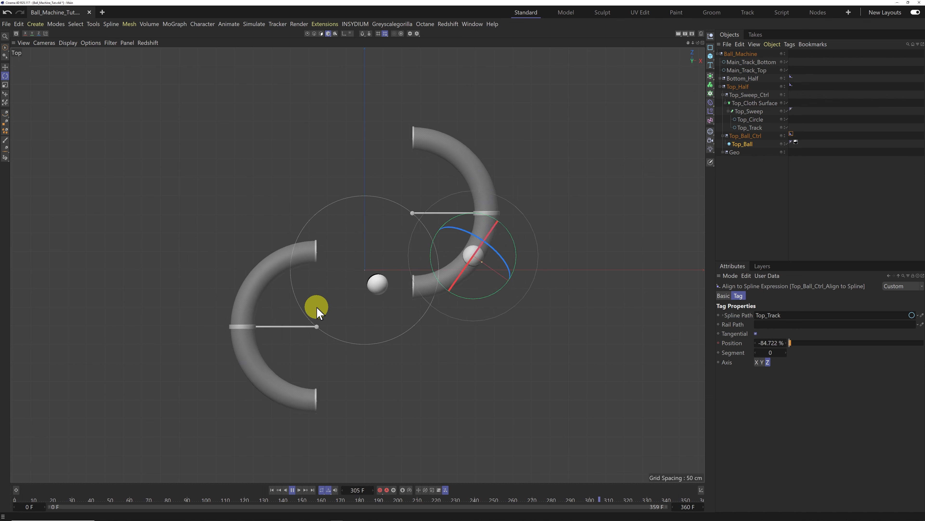
click(750, 184)
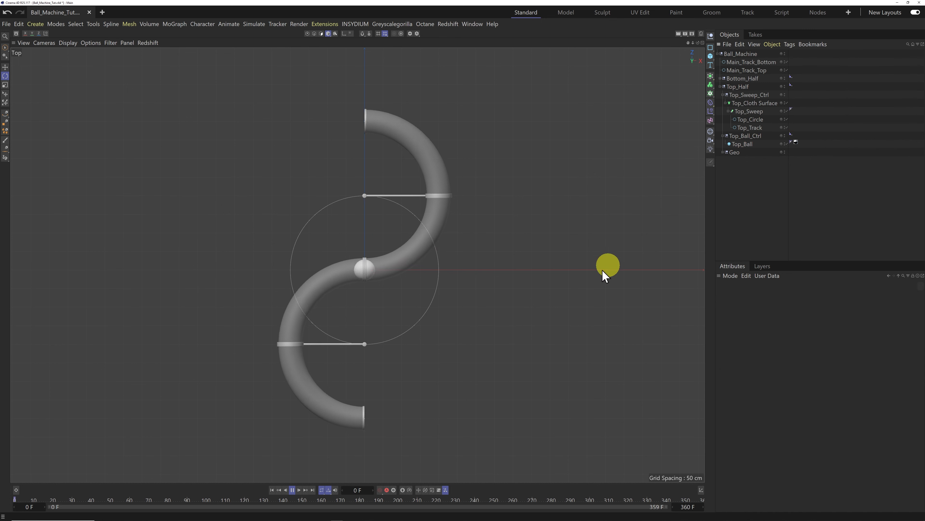
click(292, 489)
click(272, 490)
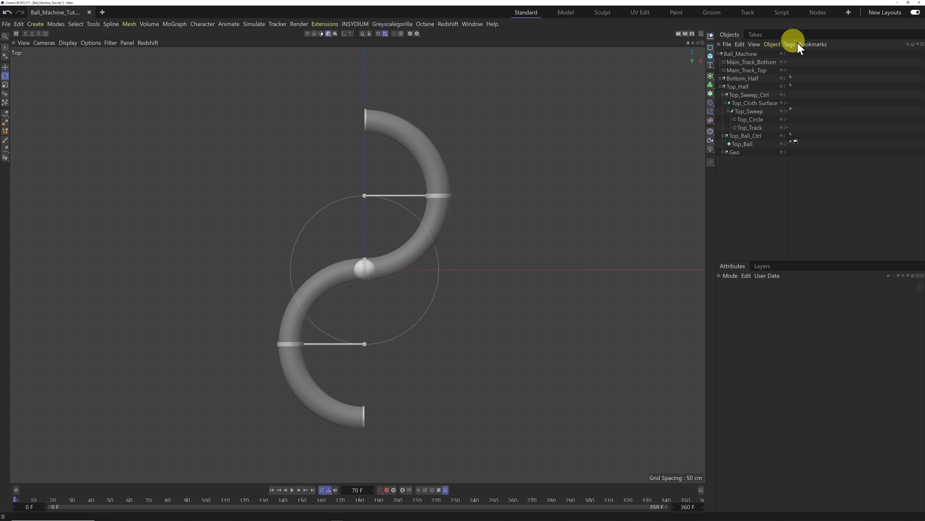
Filter the object list for "Ball" and keyframe Bottom_Ball's X, Y and Z scale at 1 on frame 0.
click(908, 44)
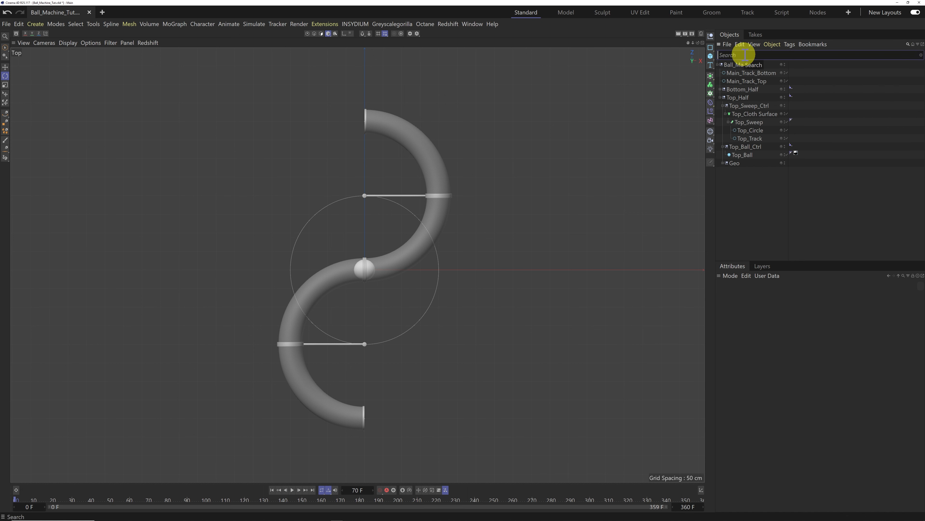
text(Ball)
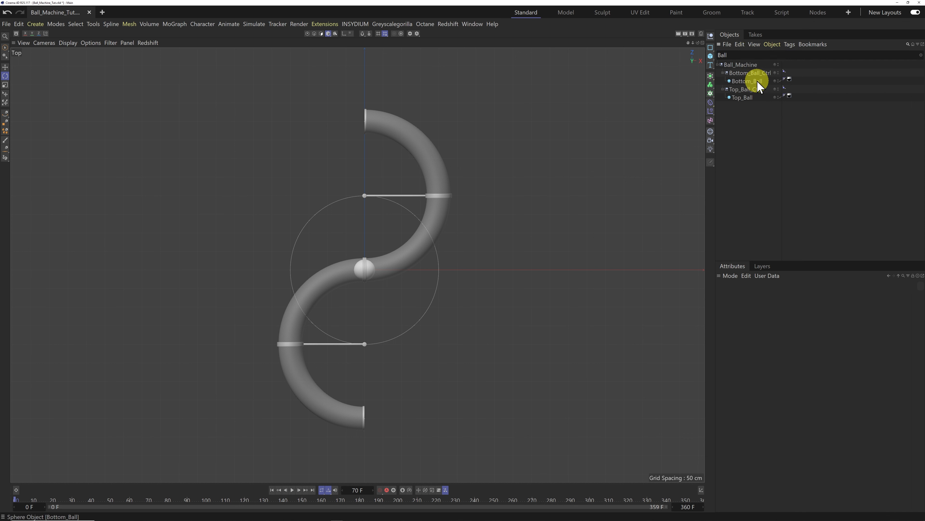
click(732, 97)
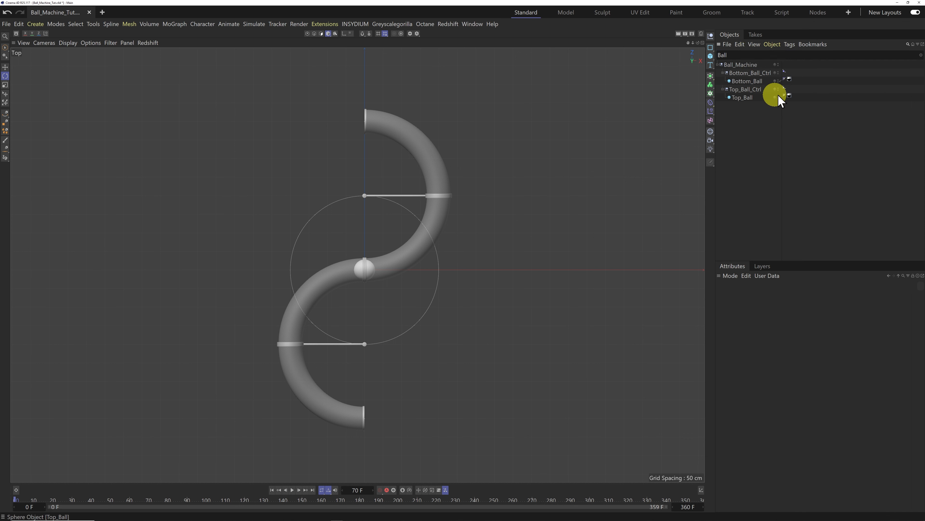
click(745, 82)
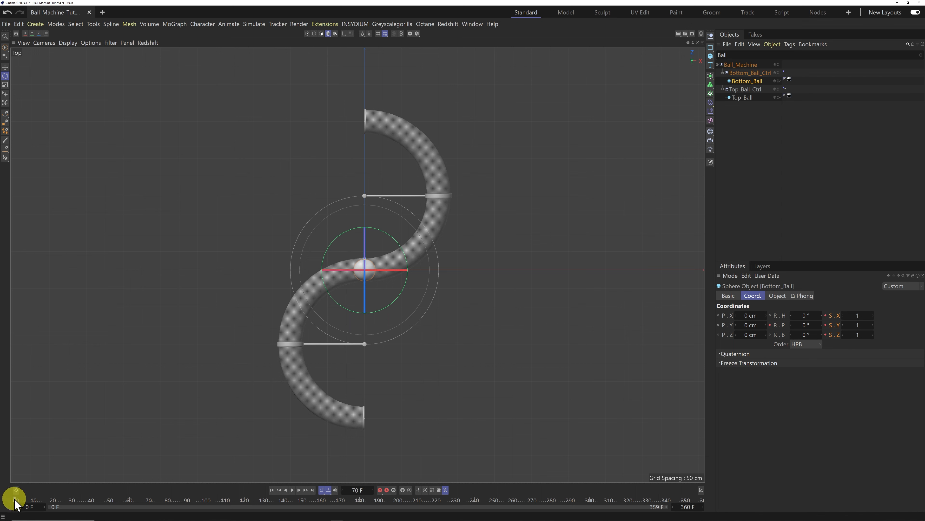
Keyframe Bottom_Ball's X, Y and Z scale at 0 on frame 180.
drag(16, 505, 357, 514)
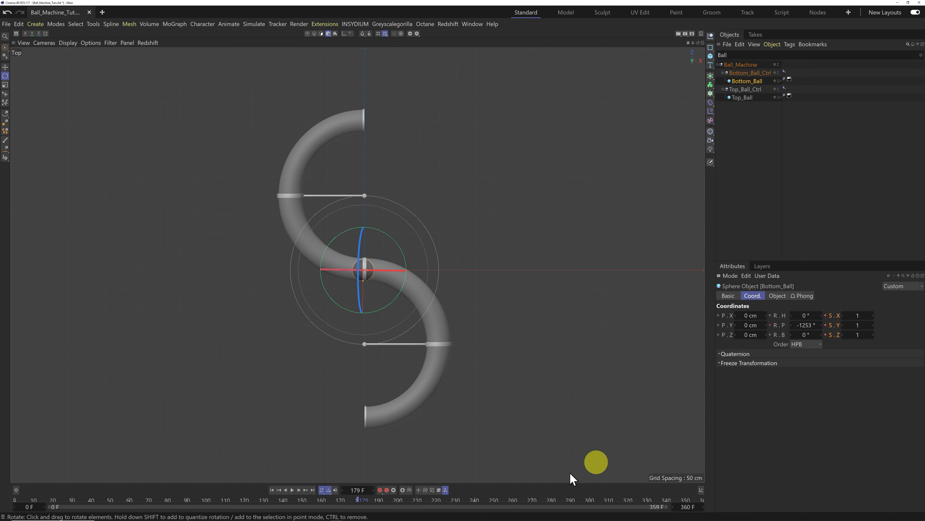
click(299, 489)
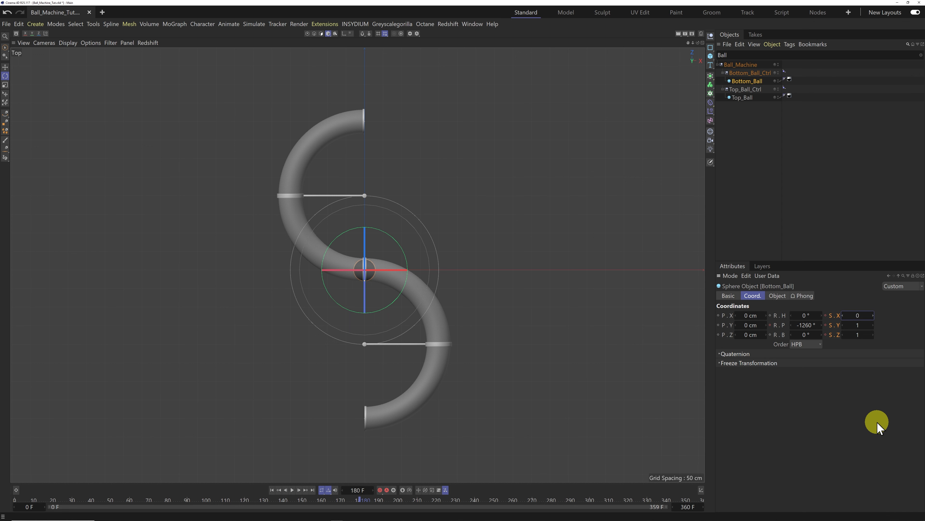
click(826, 315)
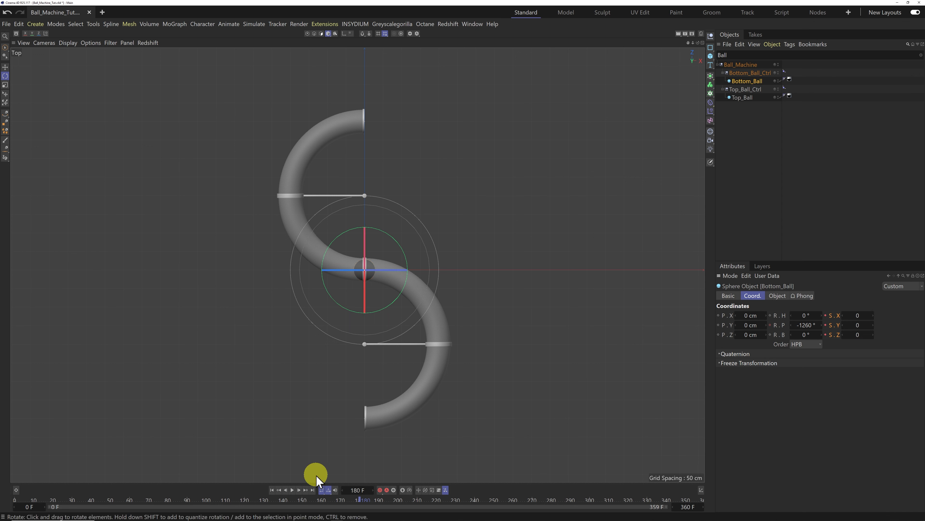
Return to frame 0 and keyframe Top_Ball's X, Y and Z scale at 0.
drag(359, 503, 2, 482)
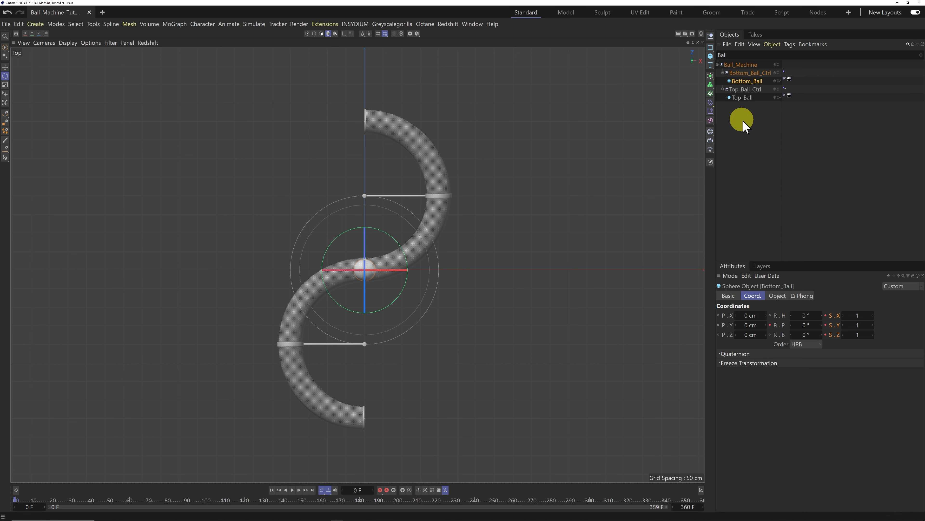
click(742, 98)
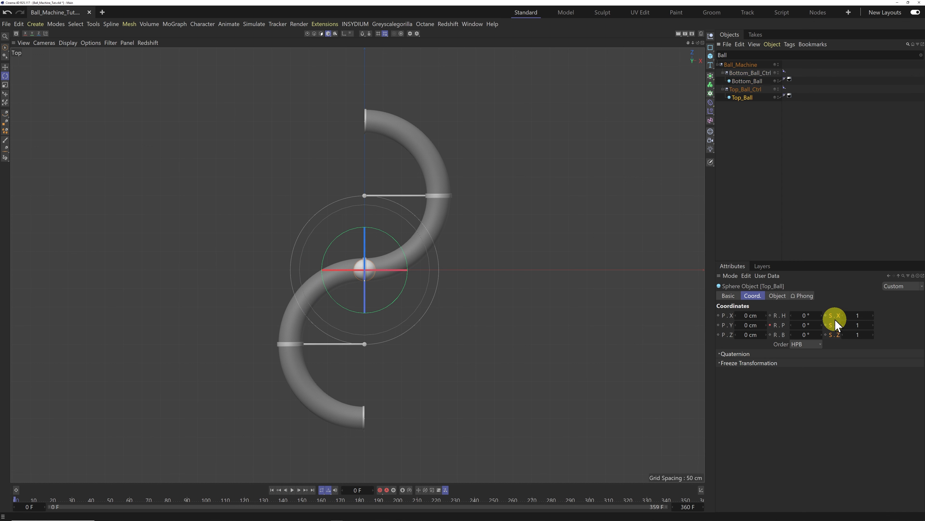
click(857, 316)
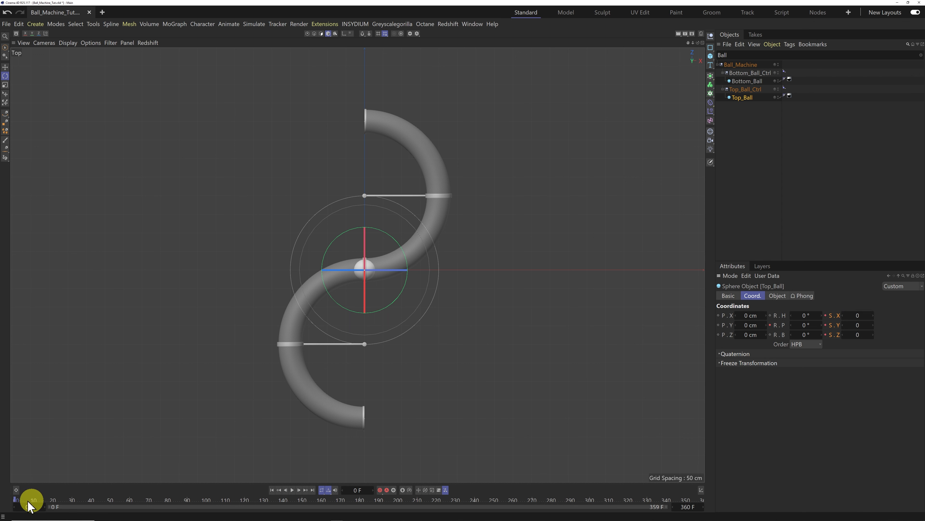
Keyframe Top_Ball's X, Y and Z scale at 1 on frame 180 and deselect everything.
drag(14, 505, 358, 508)
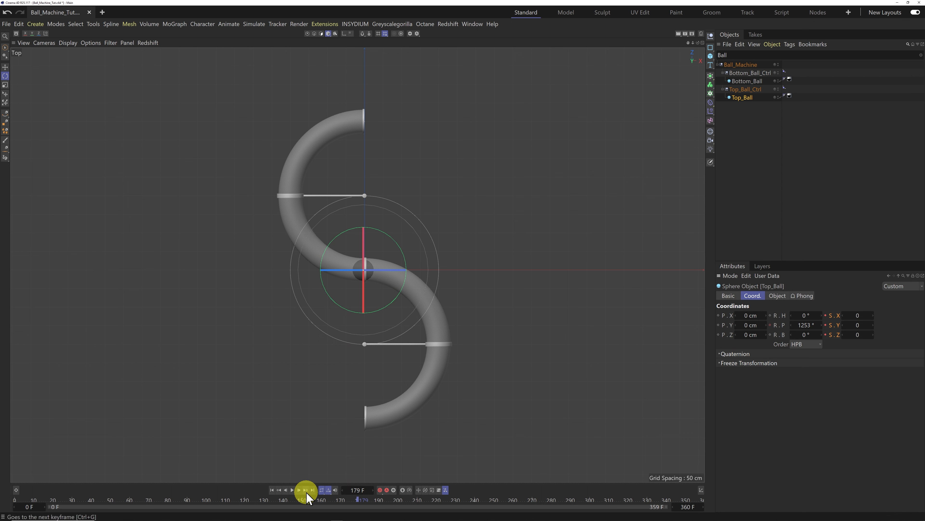
click(299, 491)
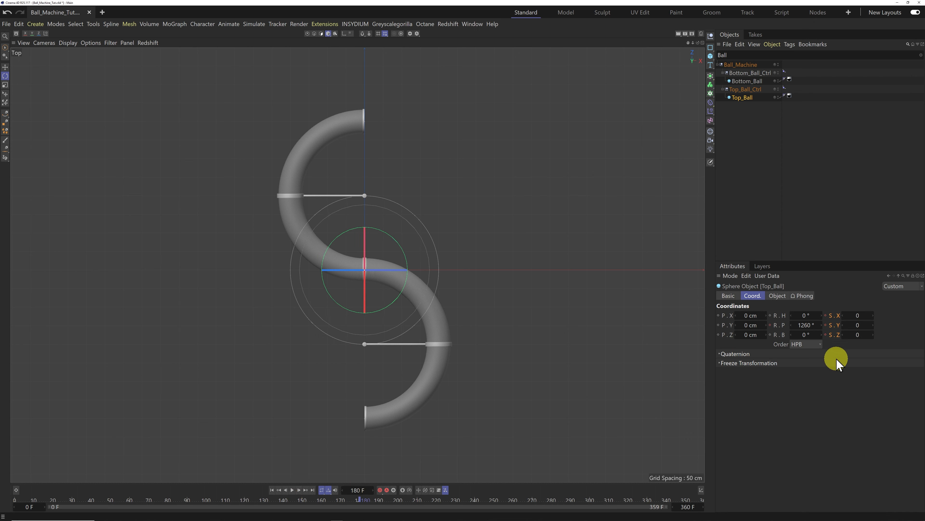
click(860, 316)
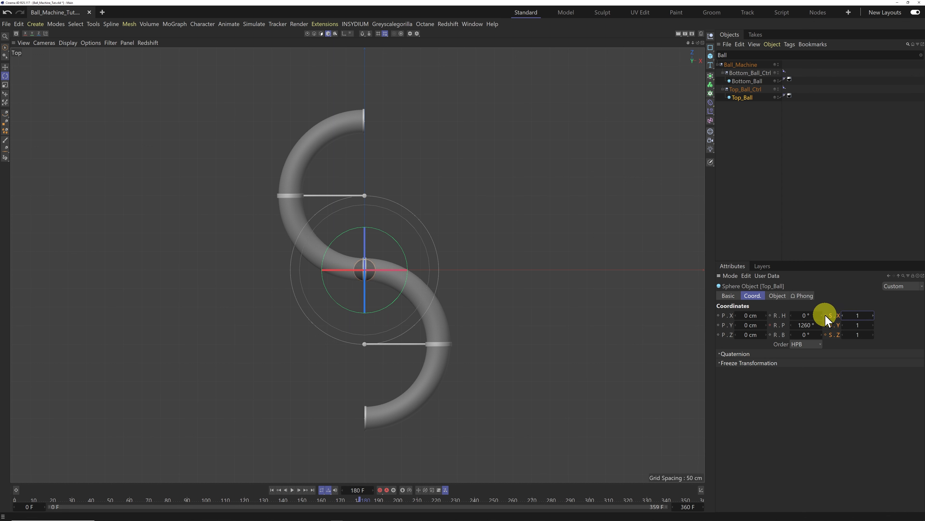
click(756, 164)
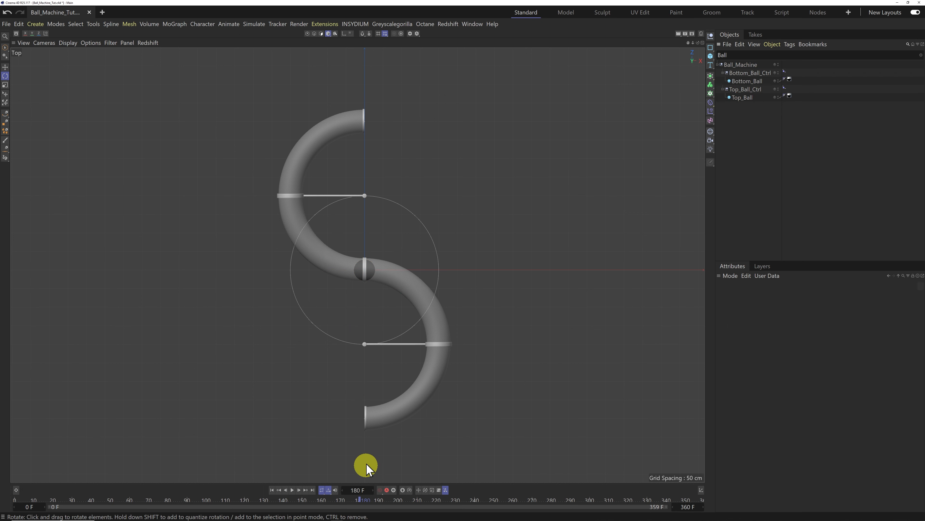
Play the animation from the start to check the handover between the two balls, and return to the first frame.
click(272, 490)
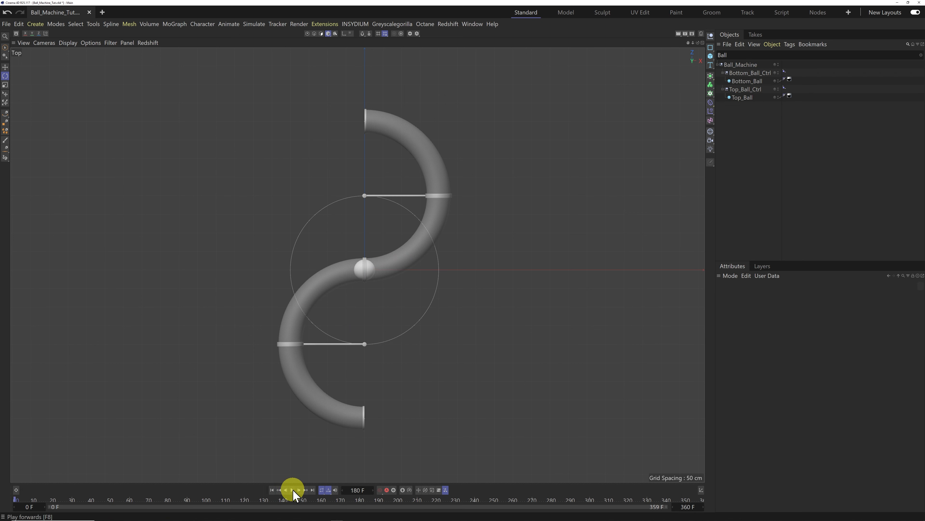
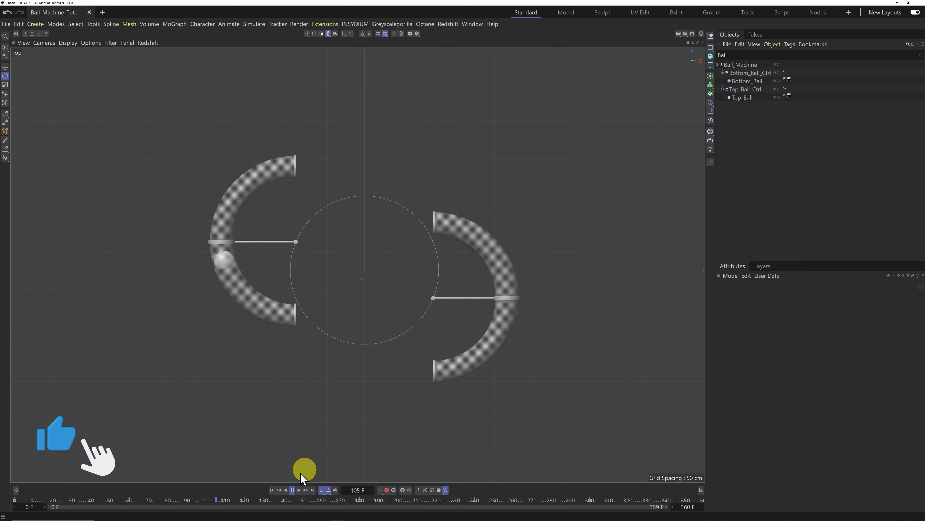
click(293, 490)
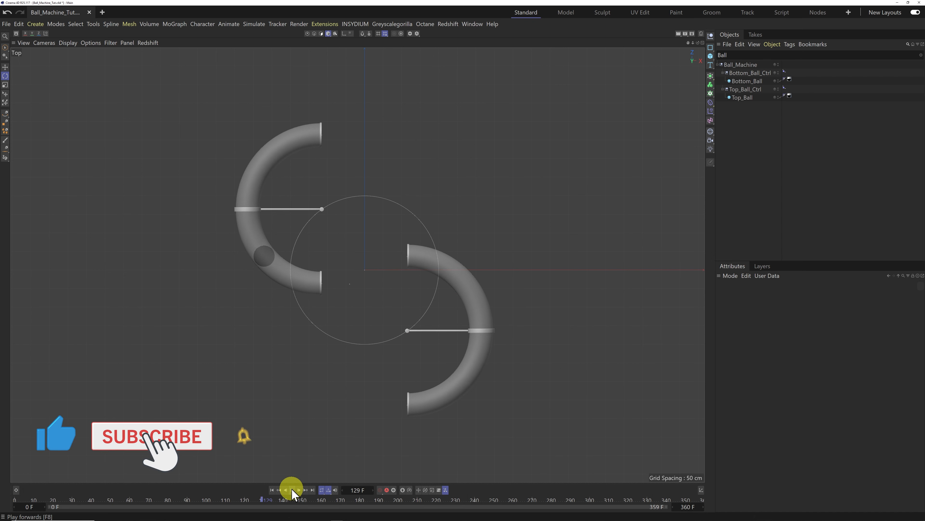
click(269, 490)
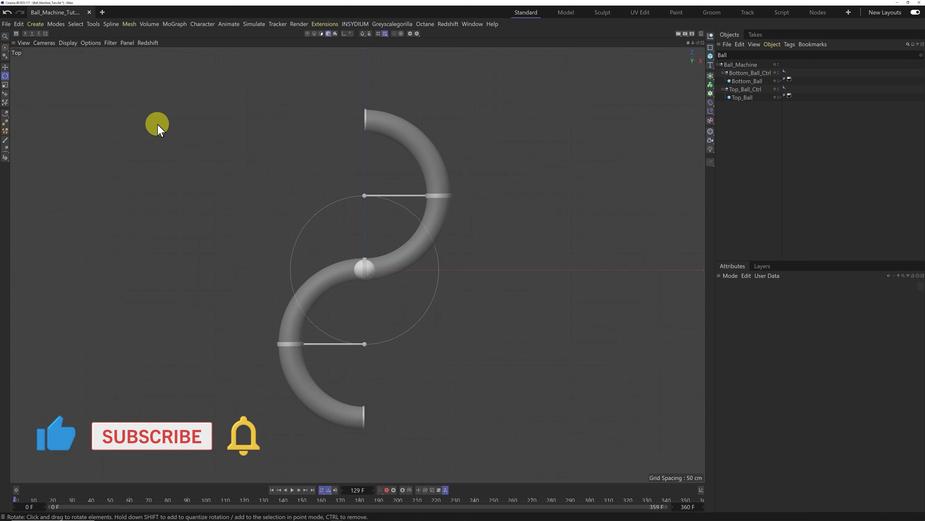
Frame the whole machine at an angle in the perspective view, clear the object search and collapse Ball_Machine.
click(127, 43)
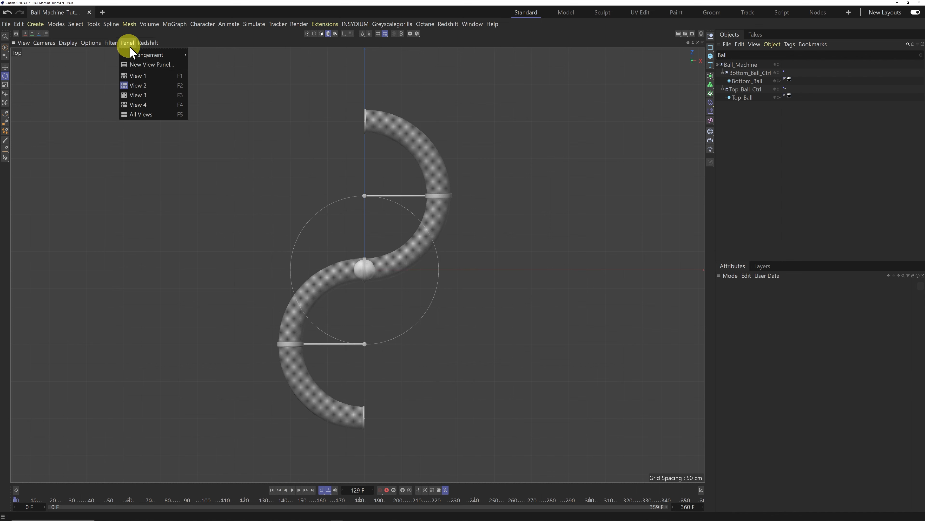
click(141, 77)
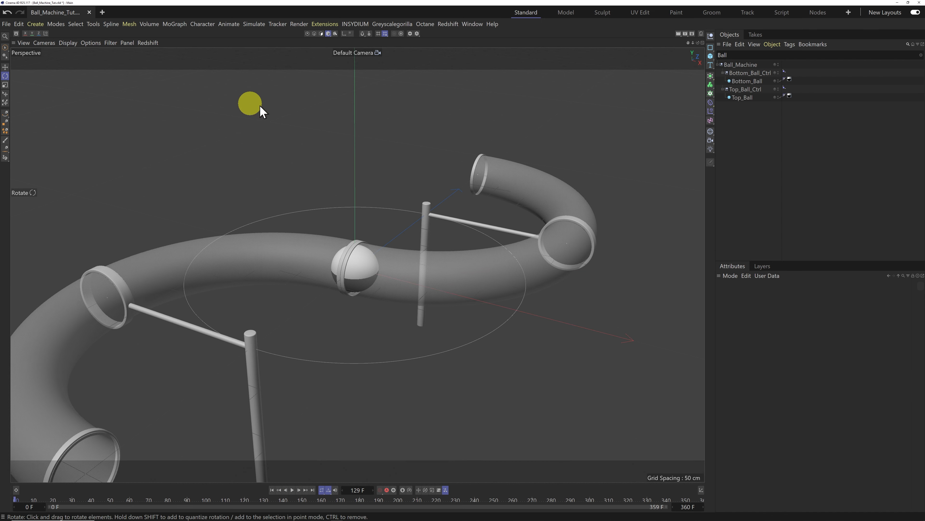
click(23, 43)
click(38, 69)
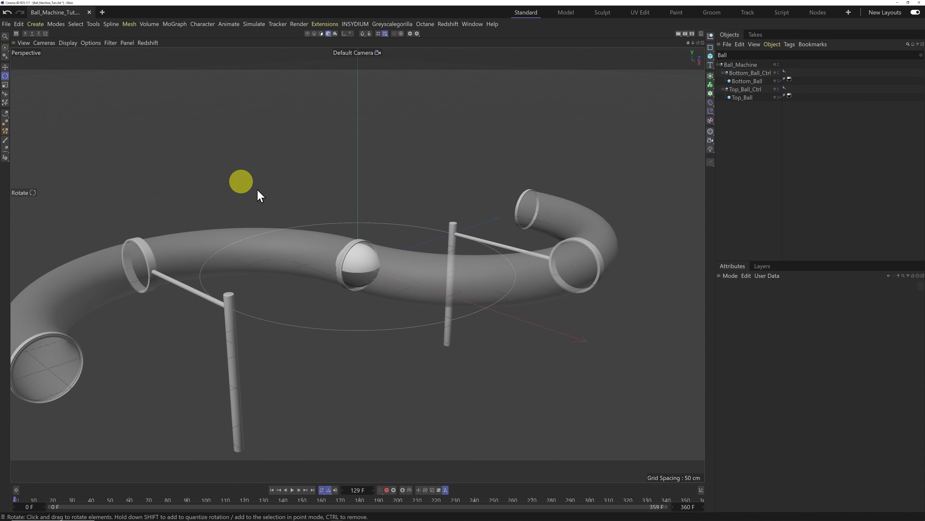
drag(693, 42, 460, 263)
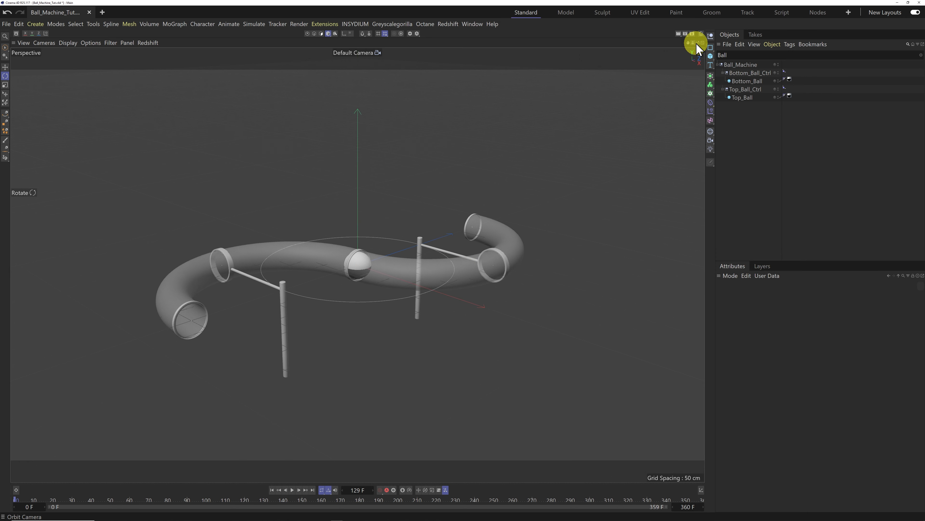
drag(696, 48, 463, 258)
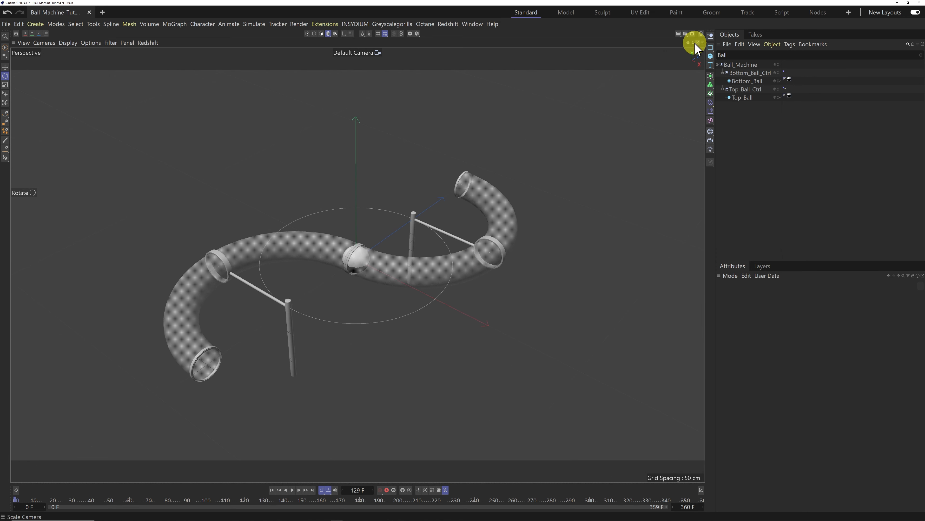
drag(688, 42, 462, 260)
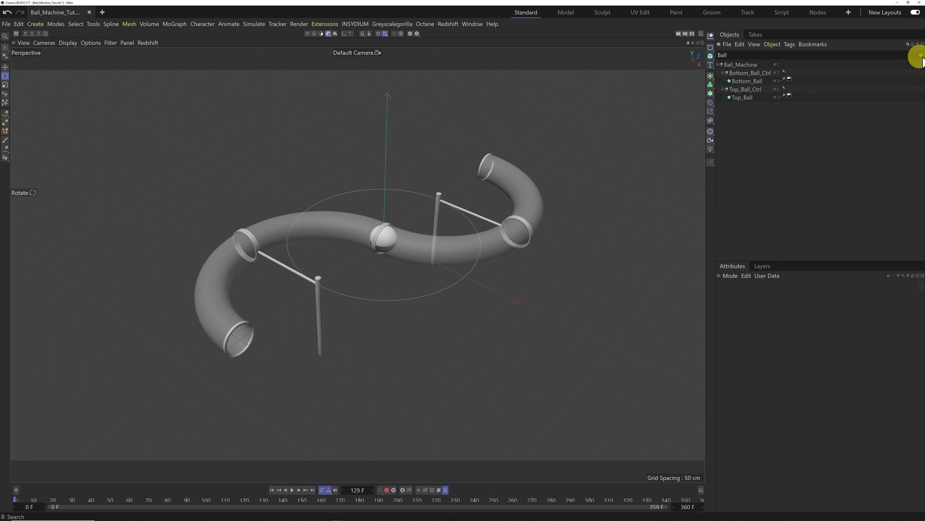
click(920, 55)
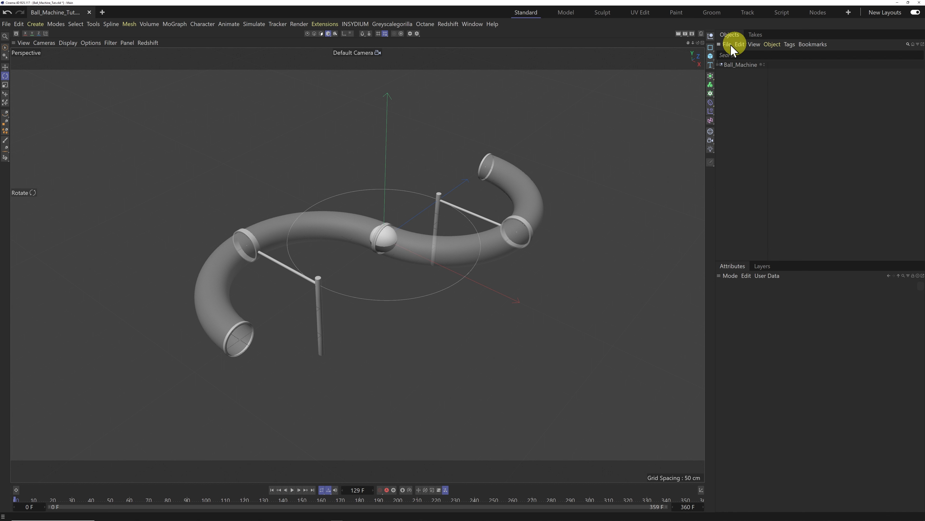
Add a Cylinder primitive at the origin and rename it Center.
click(710, 57)
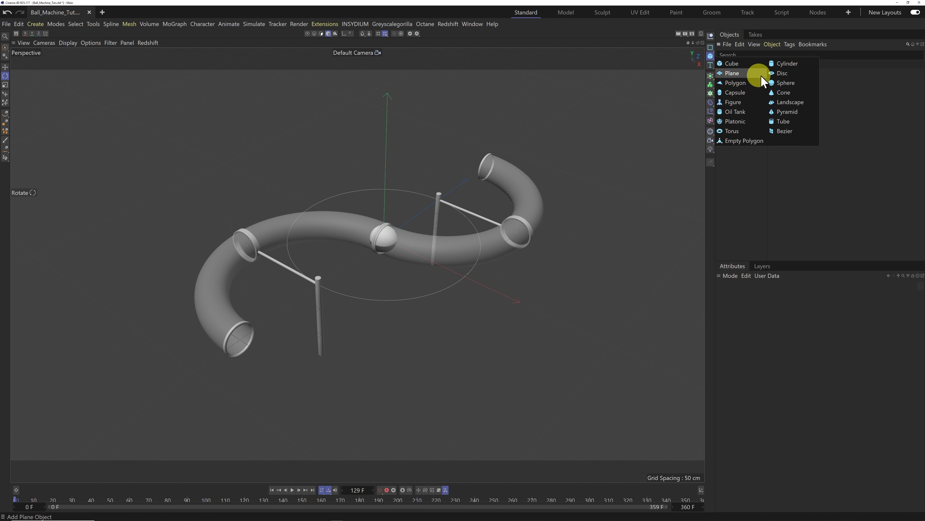
click(783, 68)
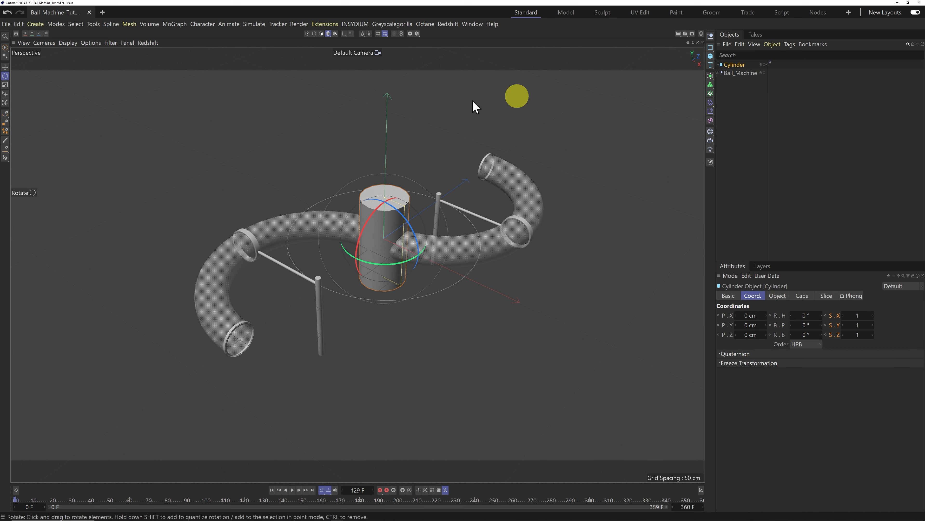
click(126, 42)
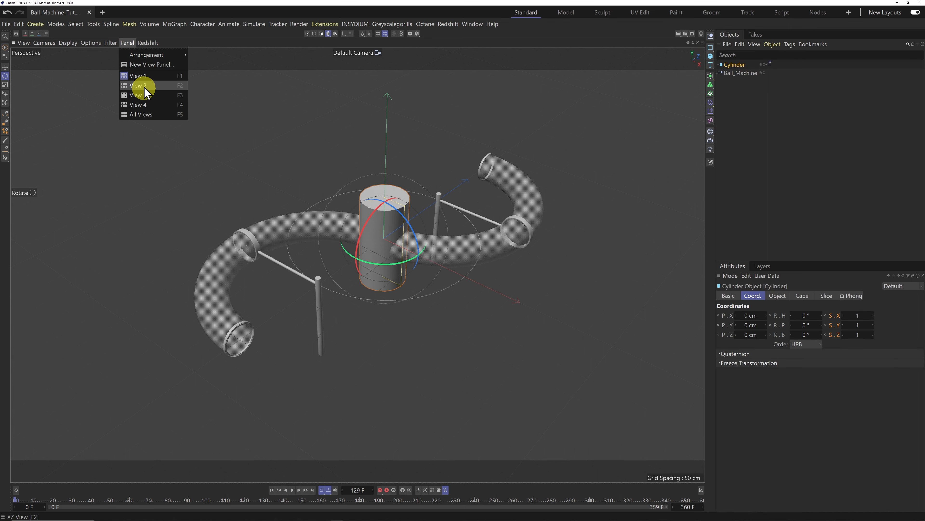
click(145, 86)
scroll(368, 269, up, 5)
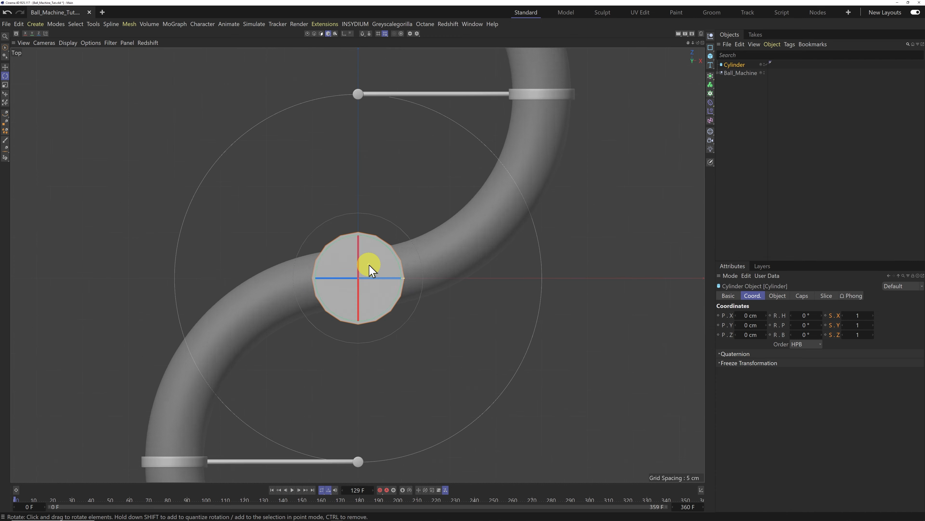
scroll(369, 269, down, 2)
double_click(735, 66)
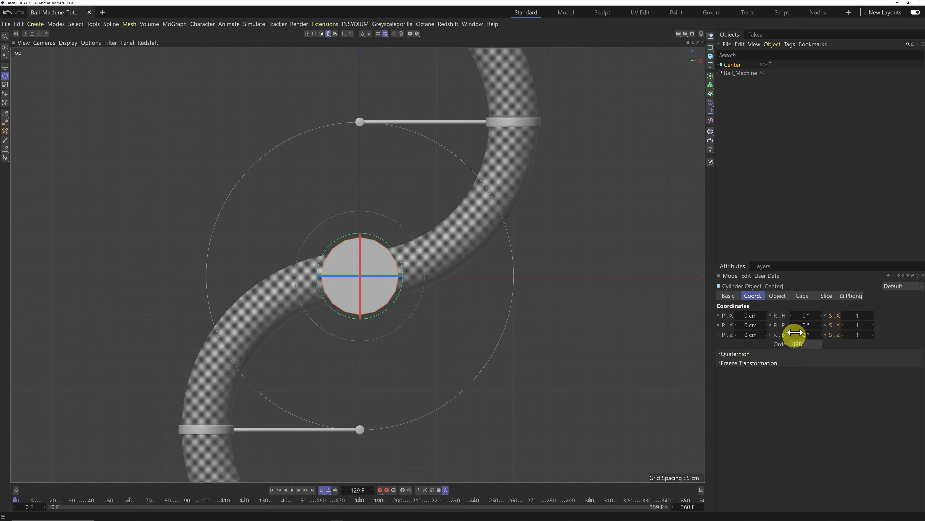
Try a radius of 195 cm for the Center cylinder, and settle on 192 cm to fit inside the circular track.
click(779, 297)
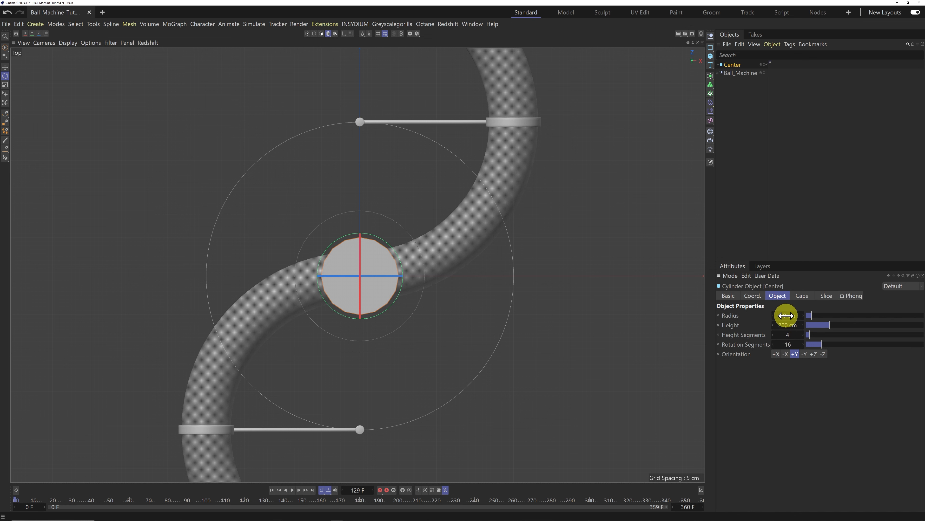
drag(786, 315, 787, 315)
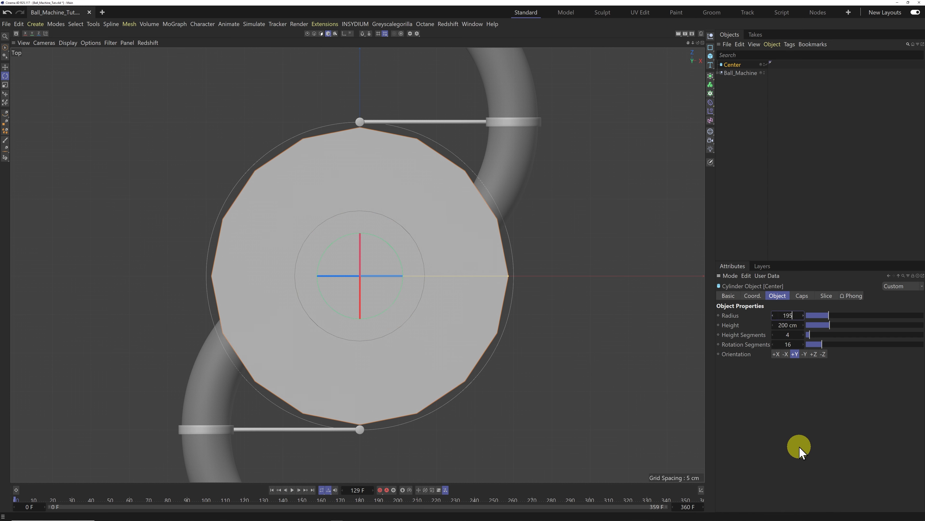
text(195)
key(Return)
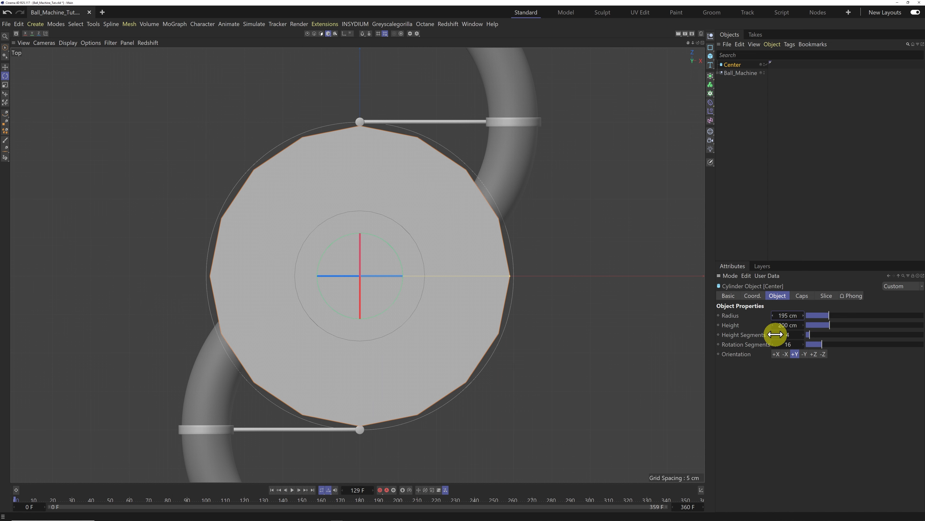
click(787, 316)
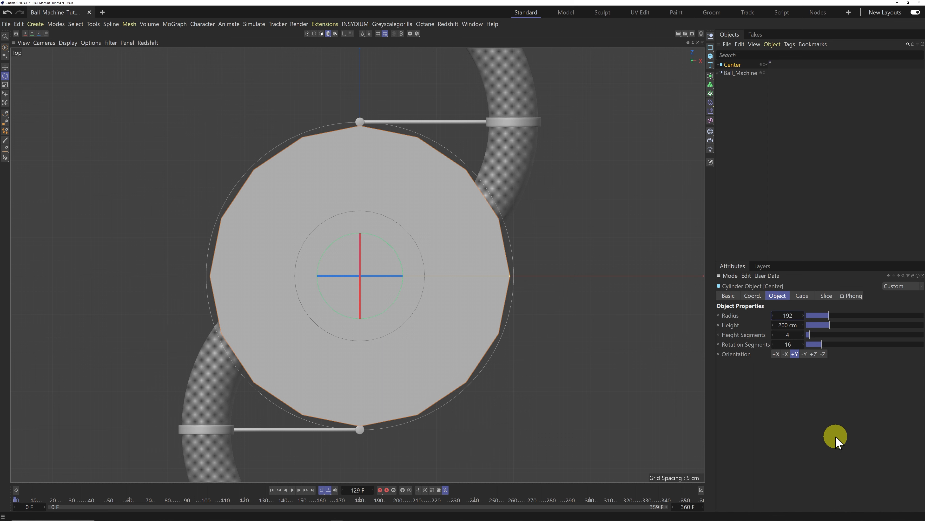
key(Return)
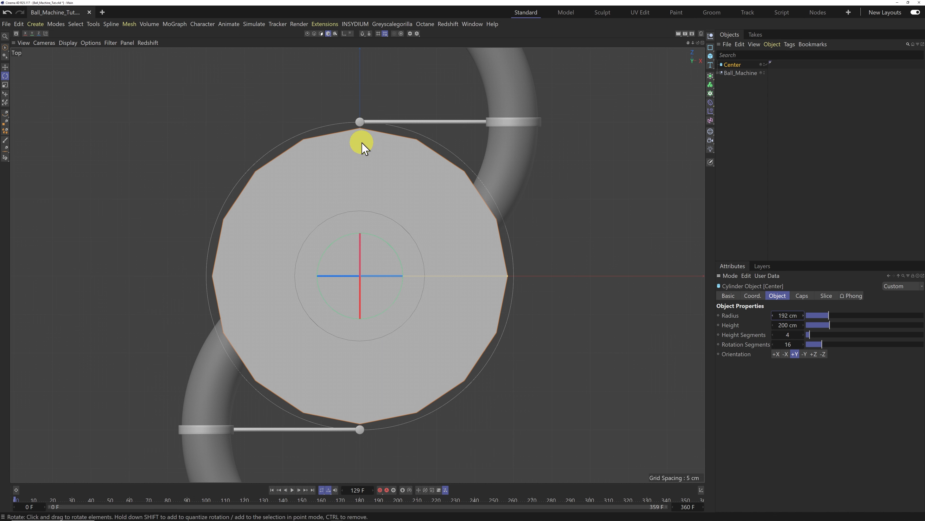
Set the Center cylinder's rotation segments to 100 and its height to 10 cm.
click(788, 344)
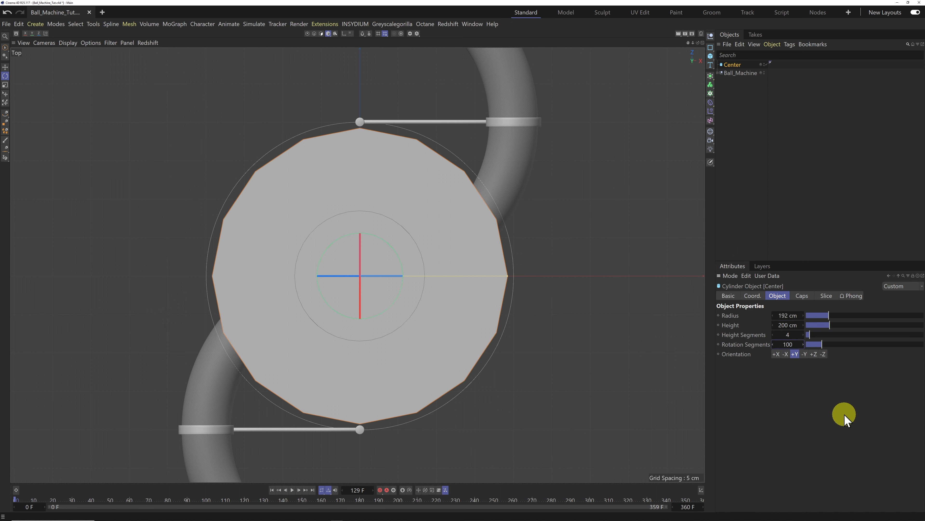
text(100)
key(Return)
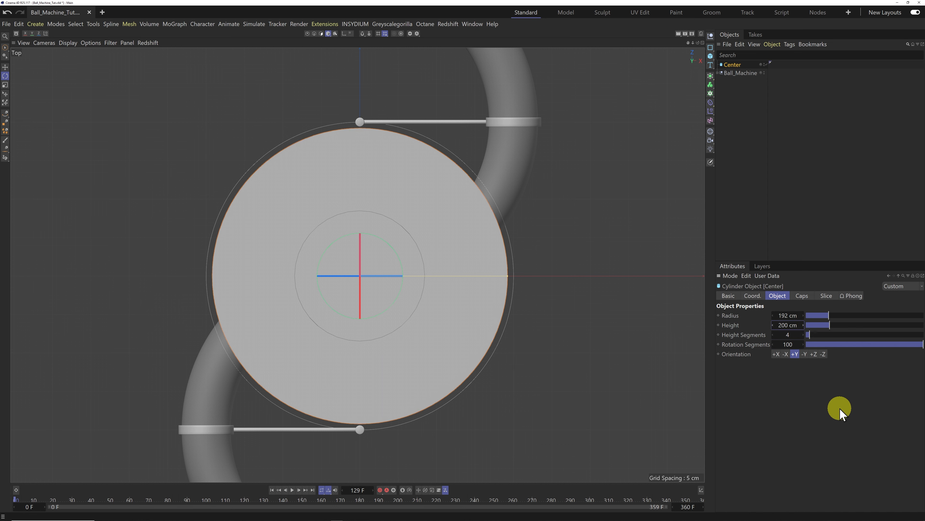
click(786, 324)
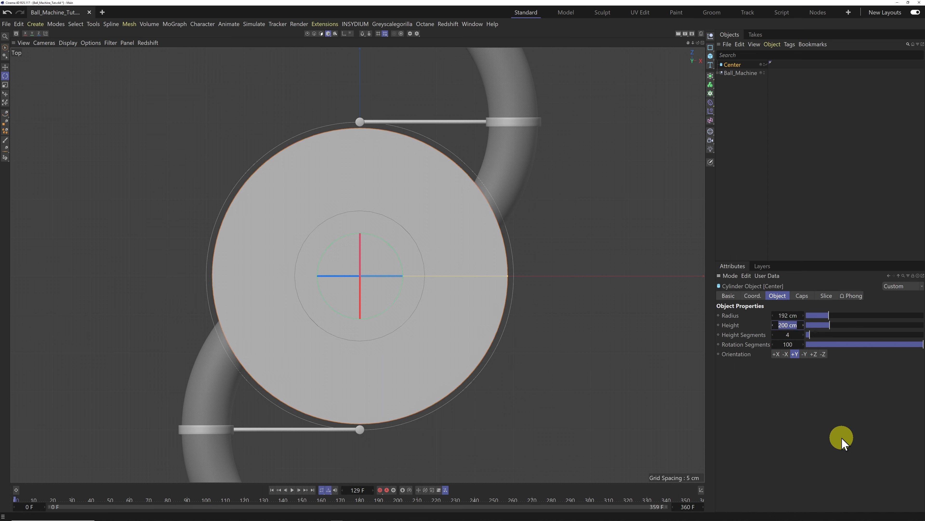
text(10)
key(Return)
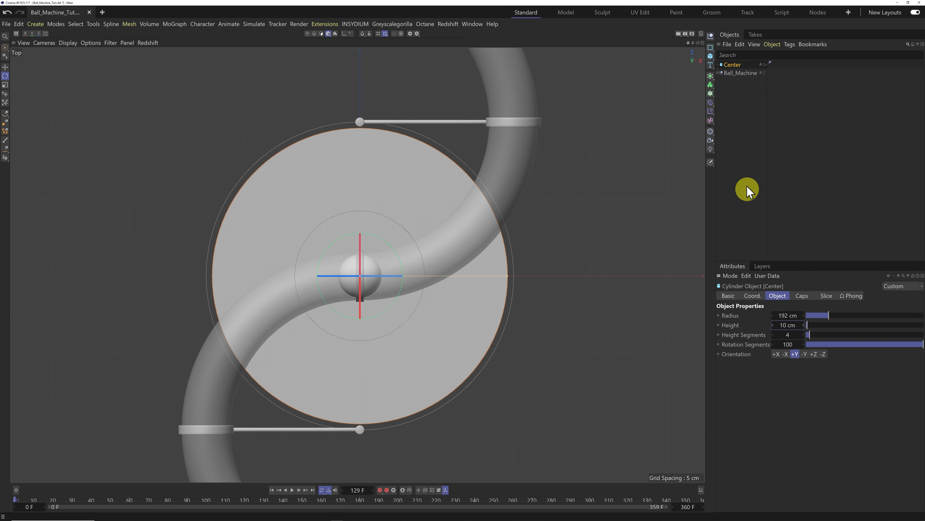
Add a Tube primitive, rename it Outer_Rim and place it below Center in the object hierarchy.
click(710, 56)
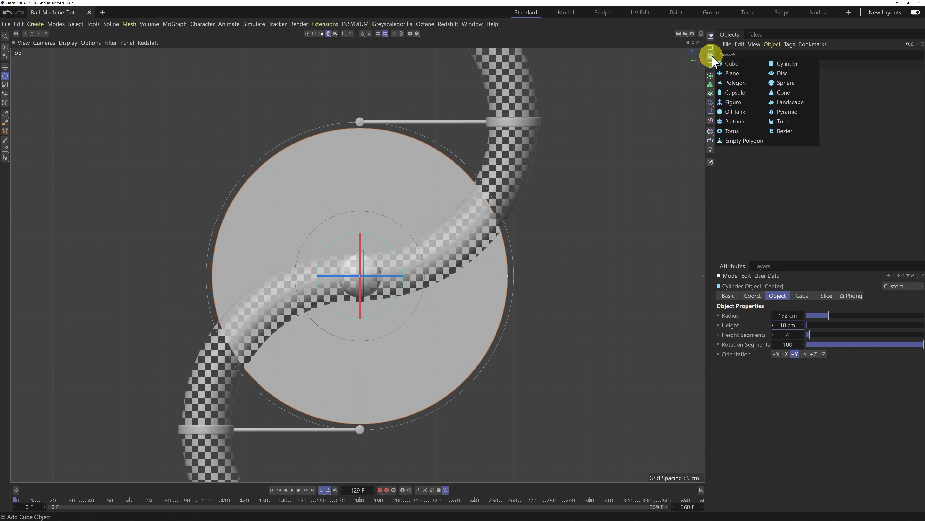
click(785, 122)
double_click(733, 66)
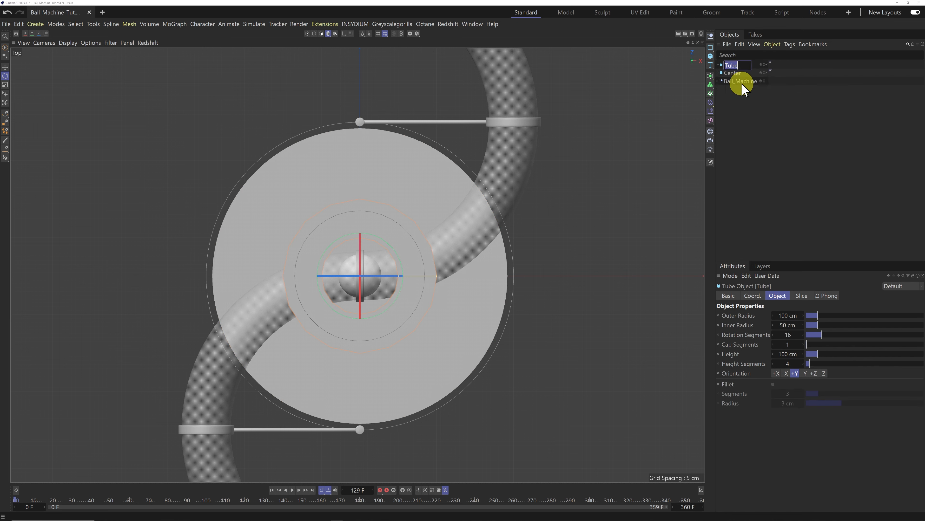
click(747, 142)
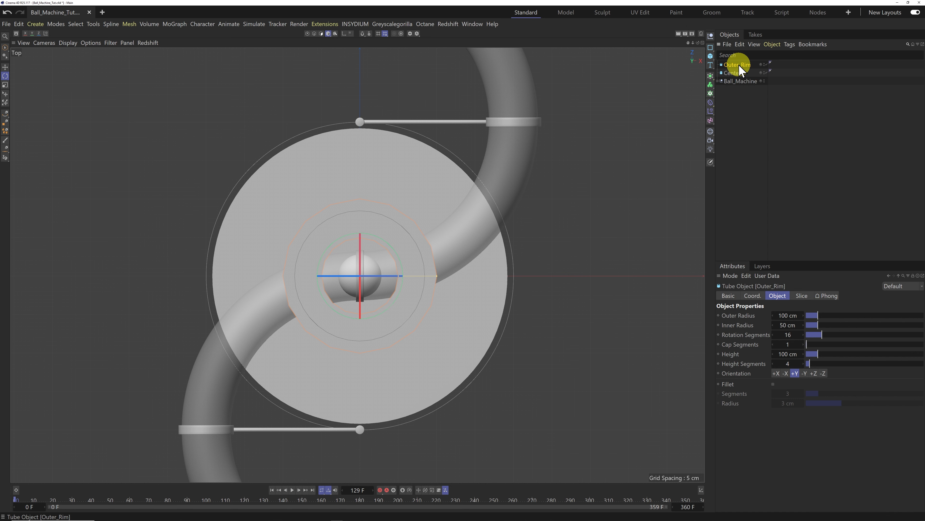
drag(740, 68, 736, 76)
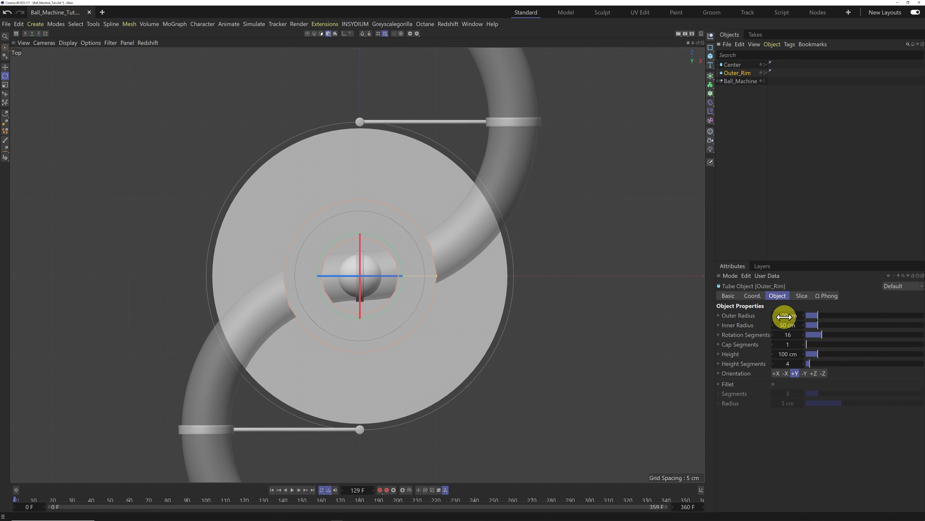
Size Outer_Rim to surround the circular track, with an inner radius of 208 cm and an outer radius of 220 cm.
drag(785, 316, 782, 327)
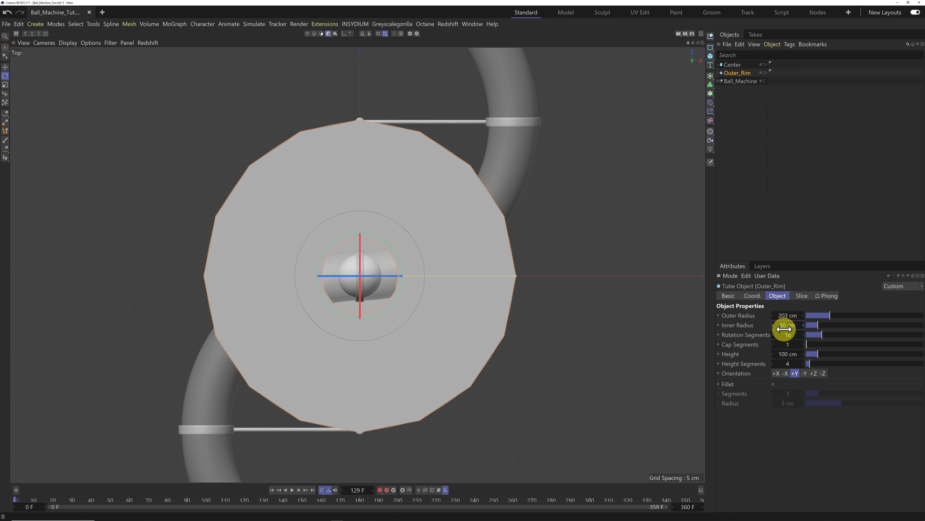
mouse_move(784, 325)
mouse_down()
mouse_move(782, 315)
mouse_move(784, 326)
mouse_up()
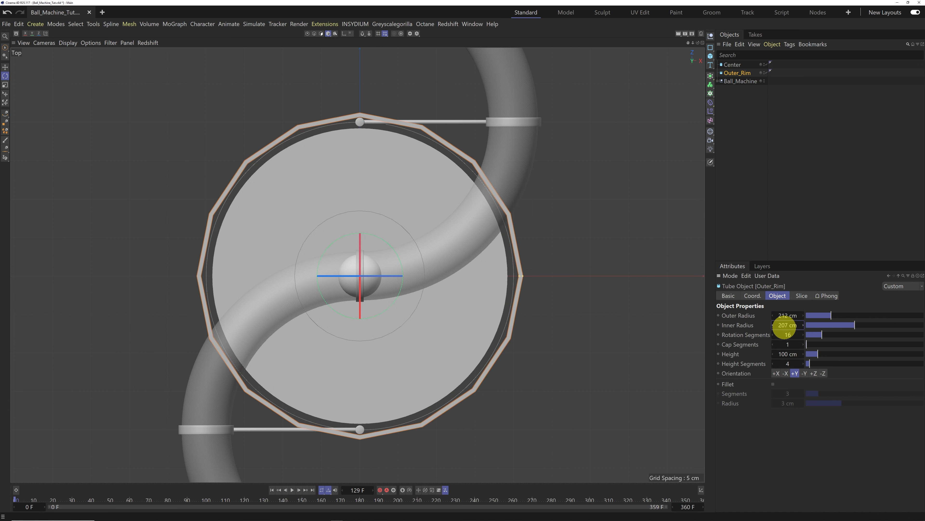
click(786, 325)
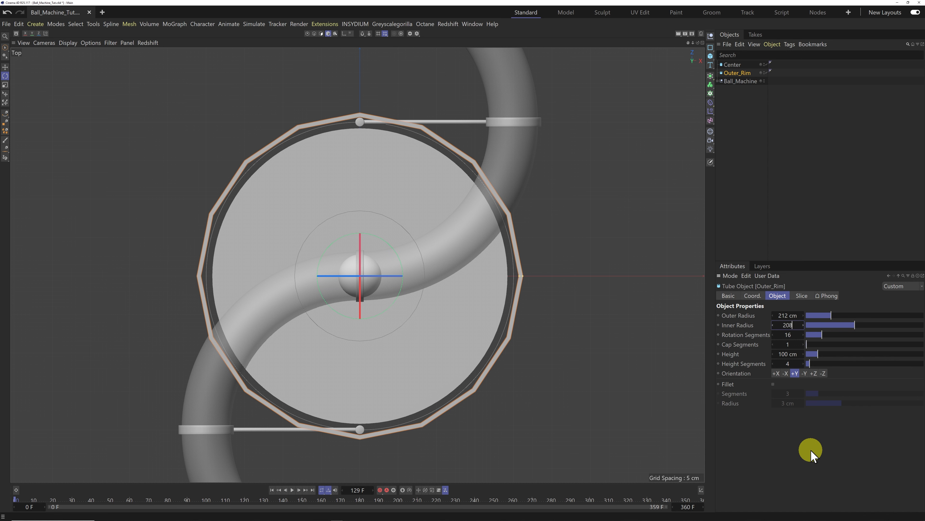
key(Return)
click(785, 315)
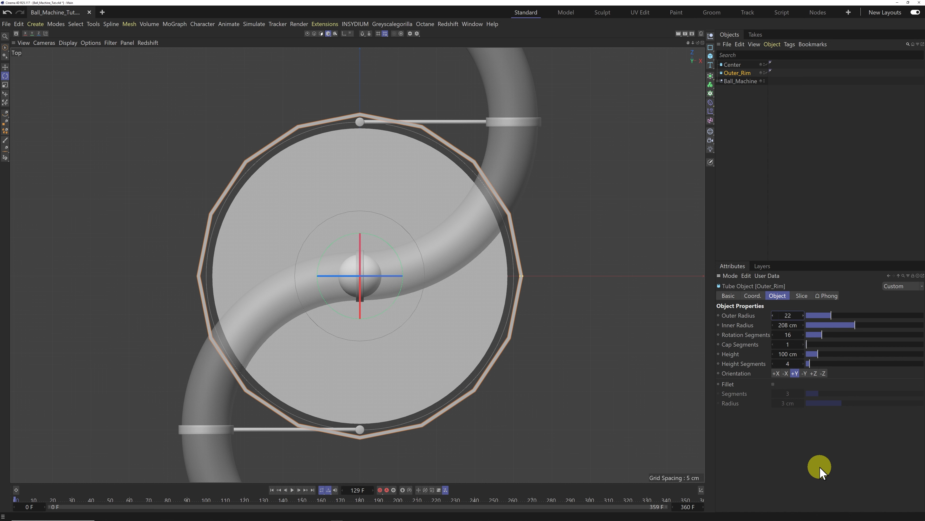
key(Return)
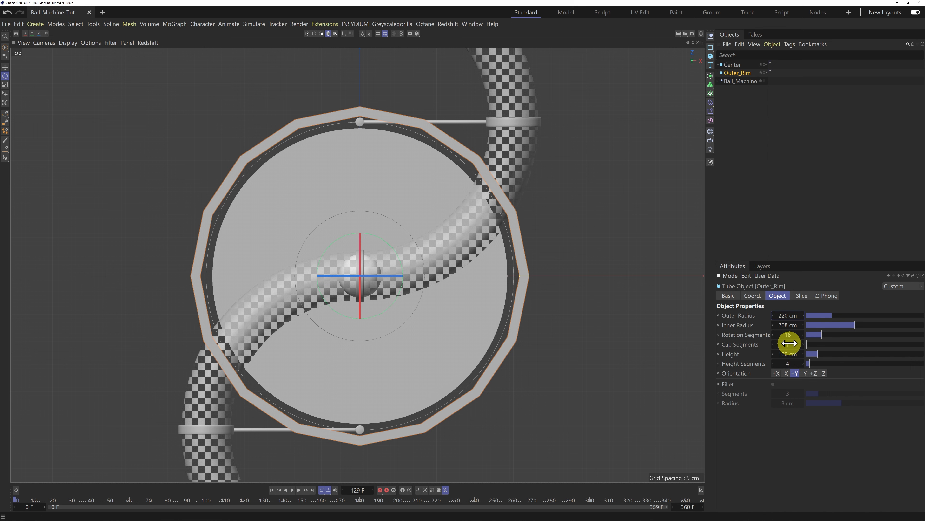
Give Outer_Rim 100 rotation segments and enable its fillet with a 2 cm radius.
text(100)
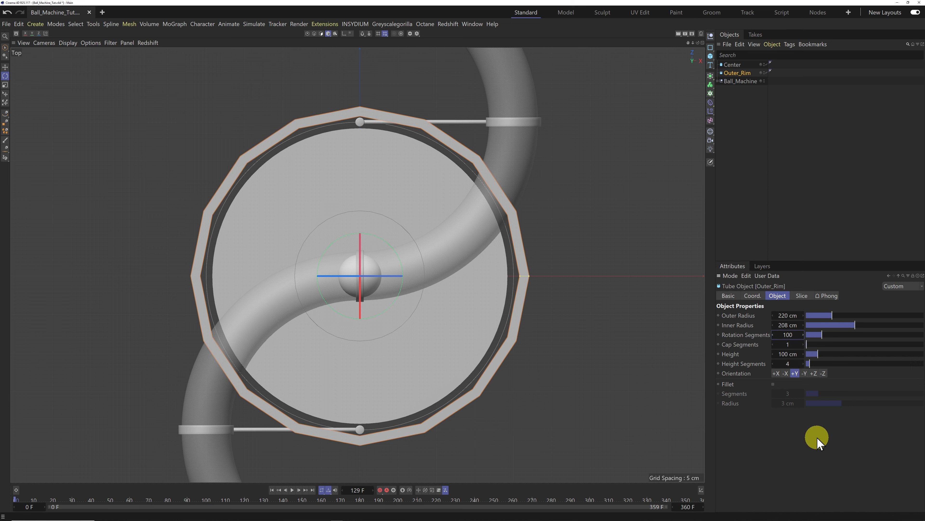
key(Return)
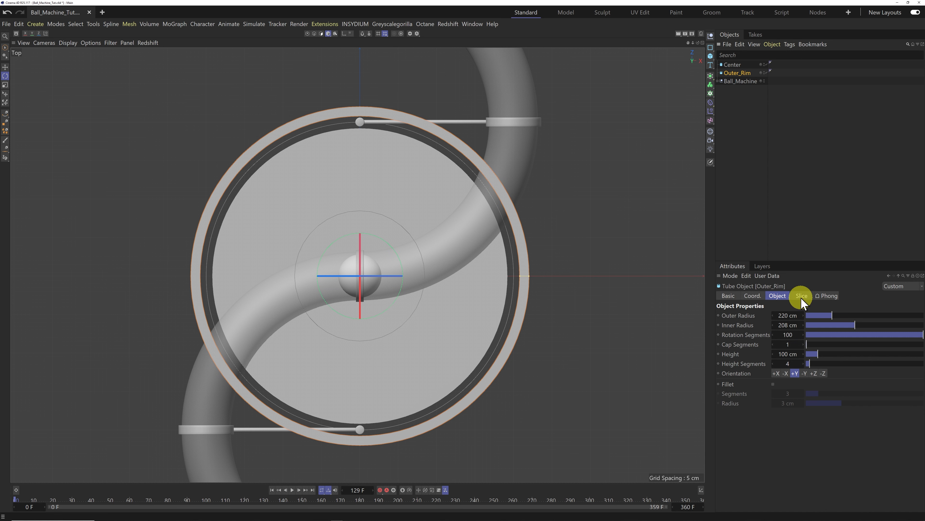
click(773, 384)
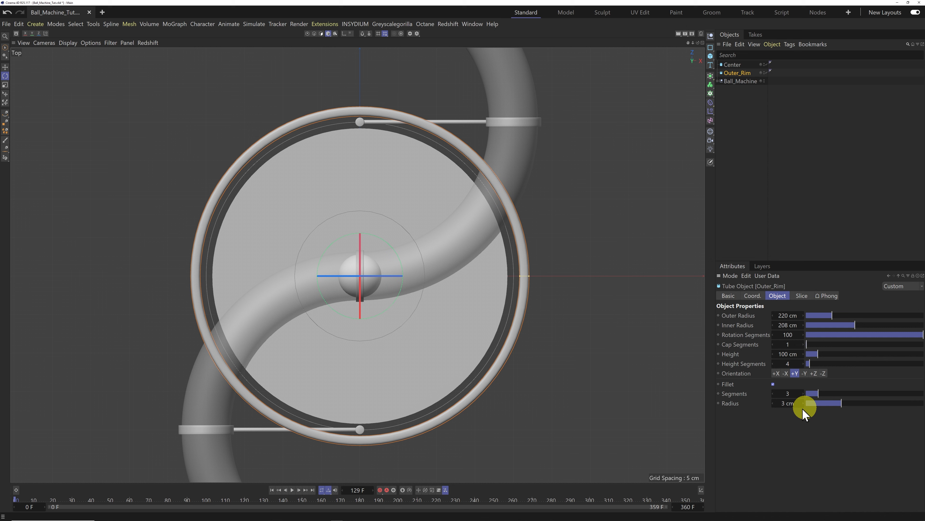
click(789, 403)
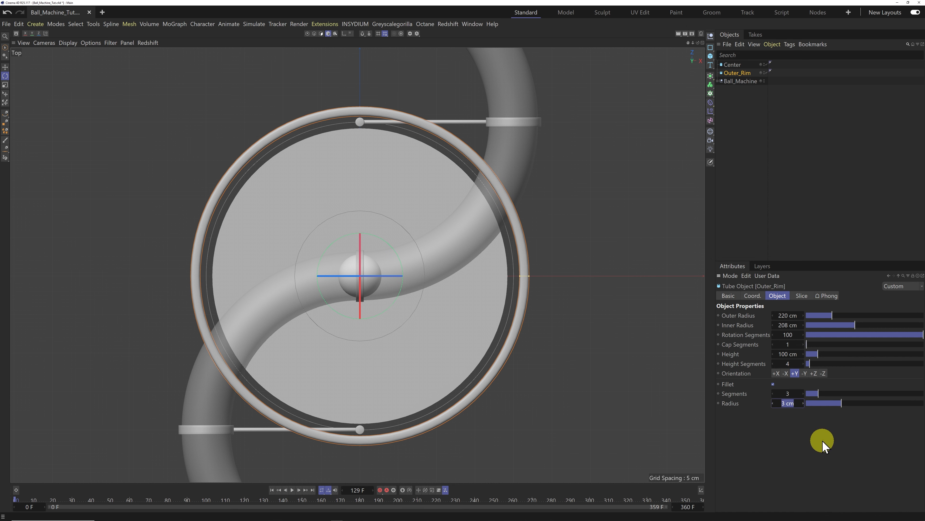
Enable the cap fillet on the Center cylinder with a 2 cm radius, and make Outer_Rim a child of Center.
click(733, 65)
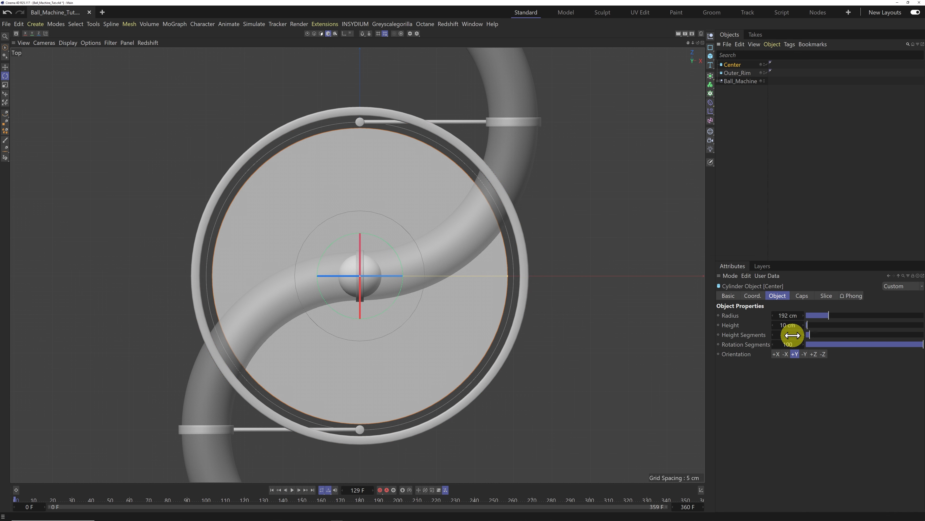
click(802, 296)
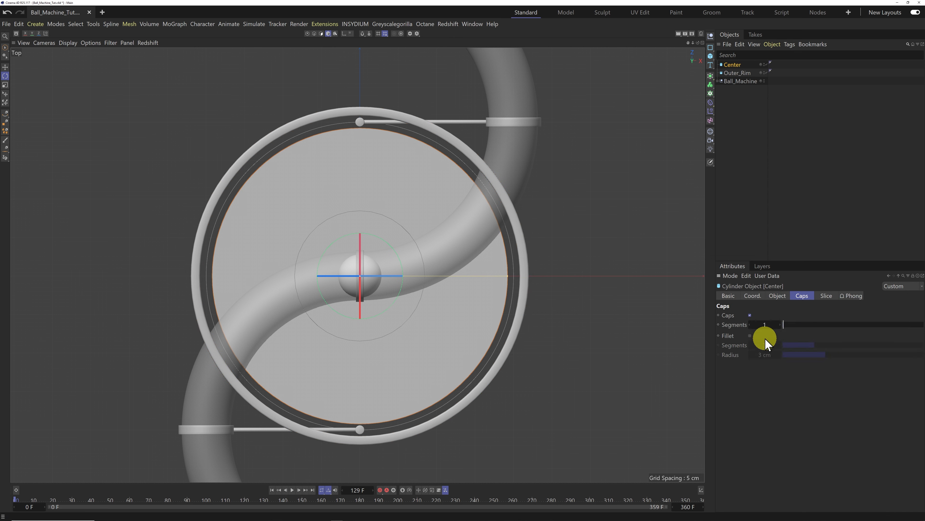
click(749, 336)
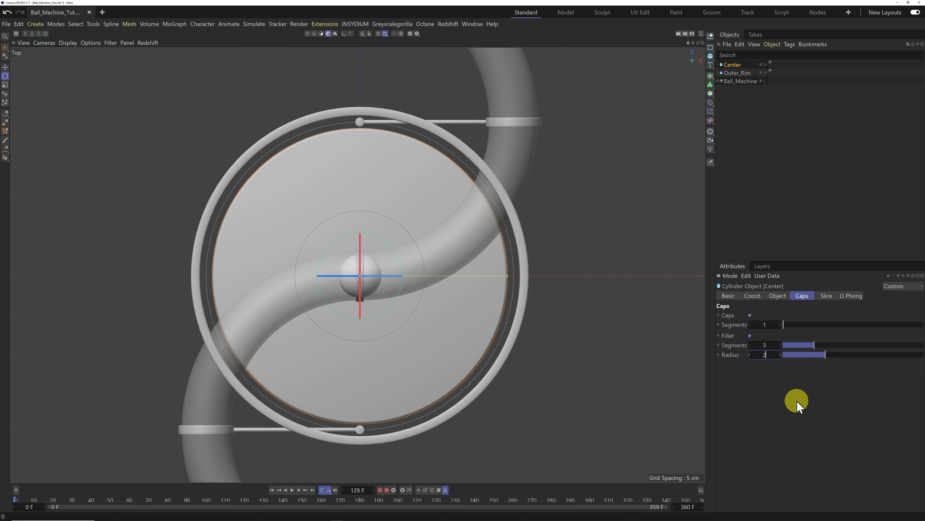
text(2)
key(Return)
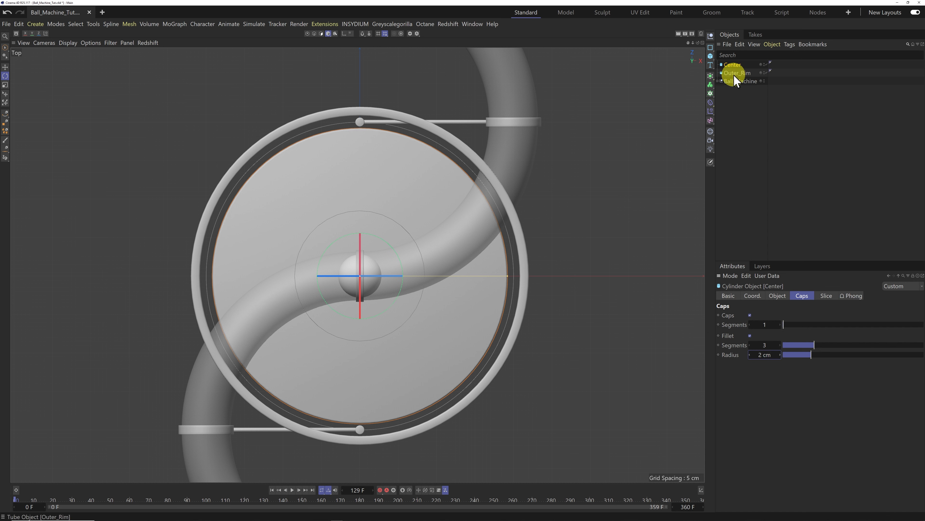
drag(734, 72, 737, 67)
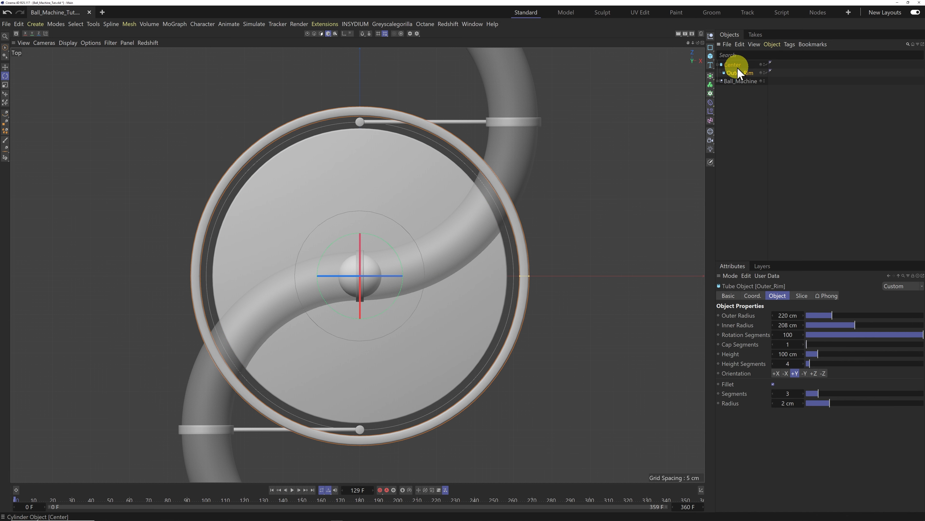
In the front view, set Outer_Rim's height to 10 cm and lower Center with its rim to near the bottom of the support posts.
click(127, 43)
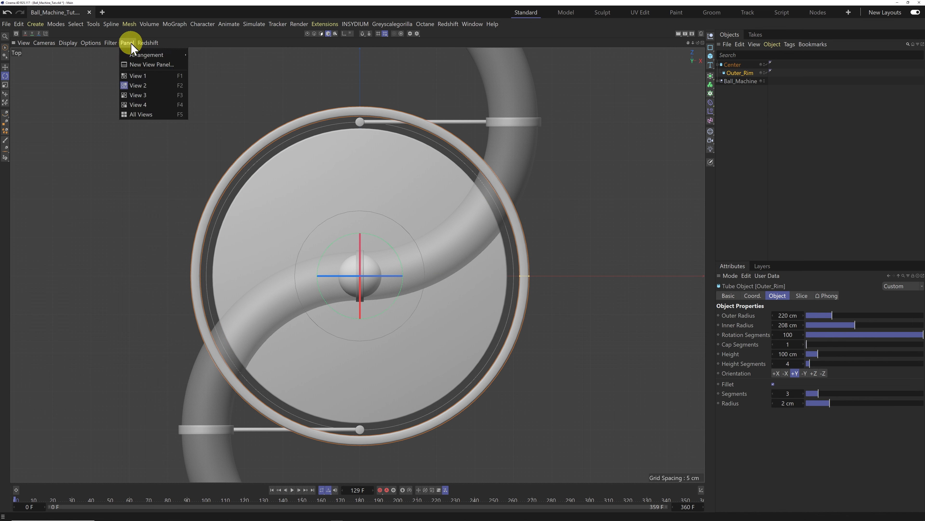
click(141, 105)
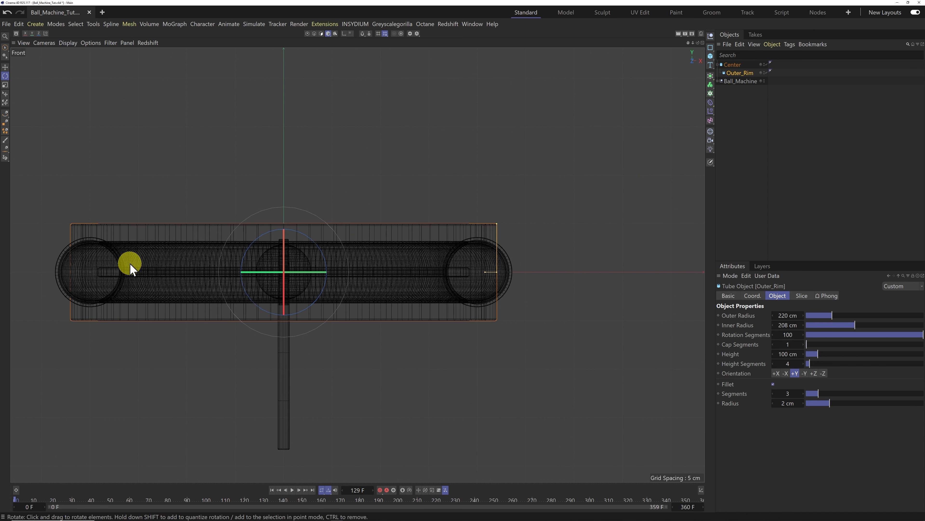
drag(689, 43, 358, 264)
drag(464, 260, 459, 260)
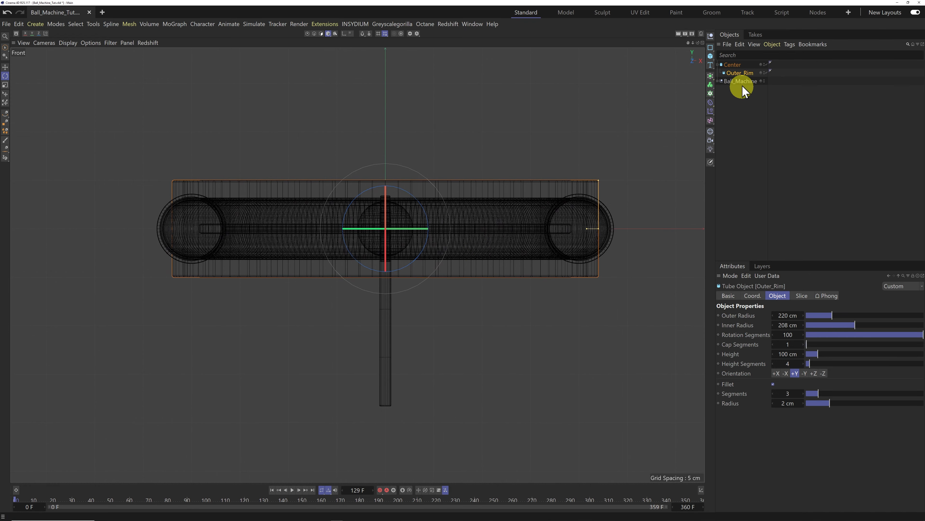
click(738, 75)
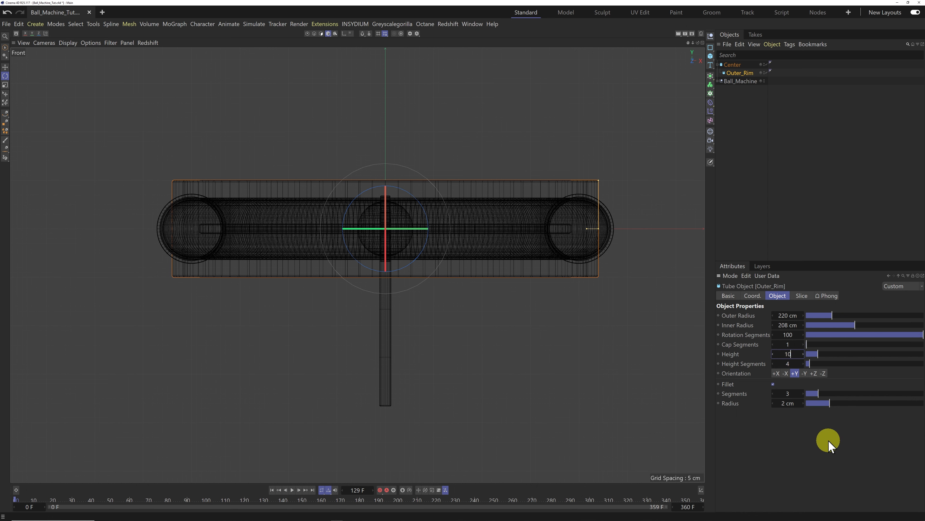
key(Return)
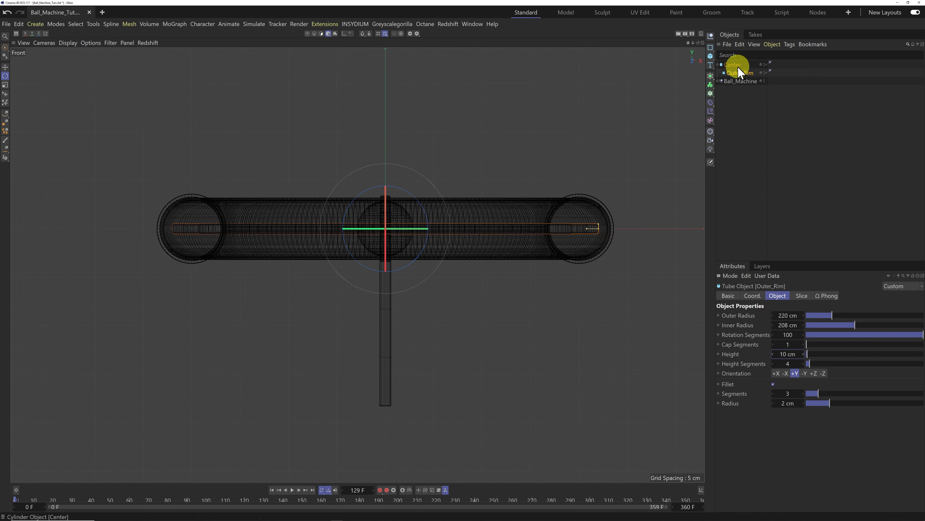
click(6, 67)
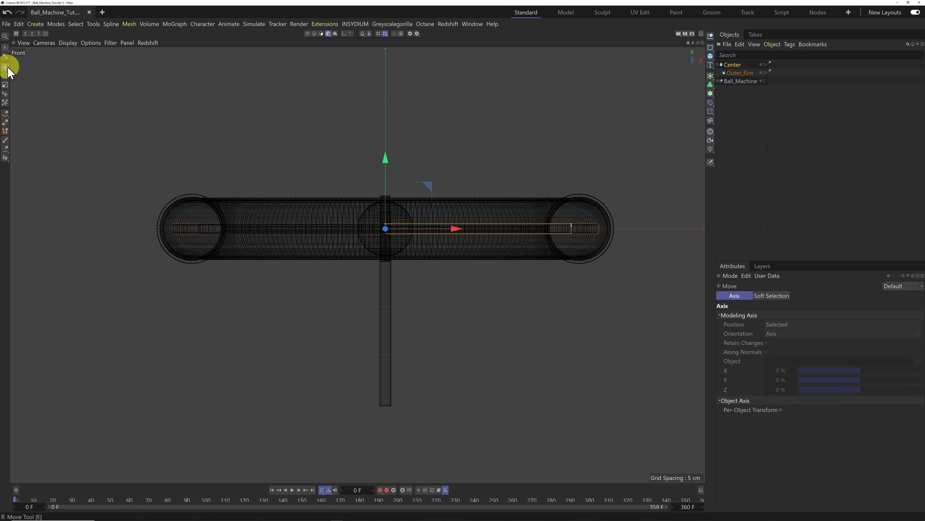
drag(385, 161, 380, 311)
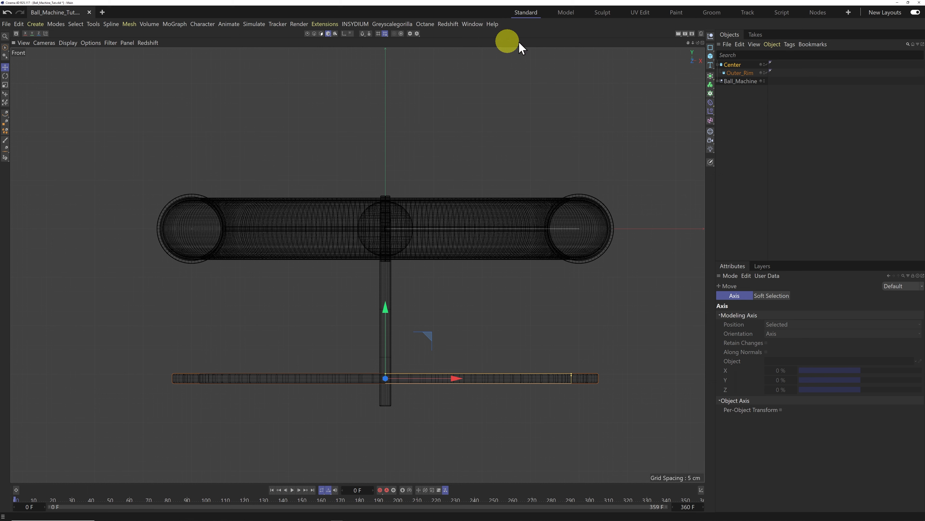
Add a Plane primitive and lower it until it lines up with the underside of the Center disc.
click(710, 55)
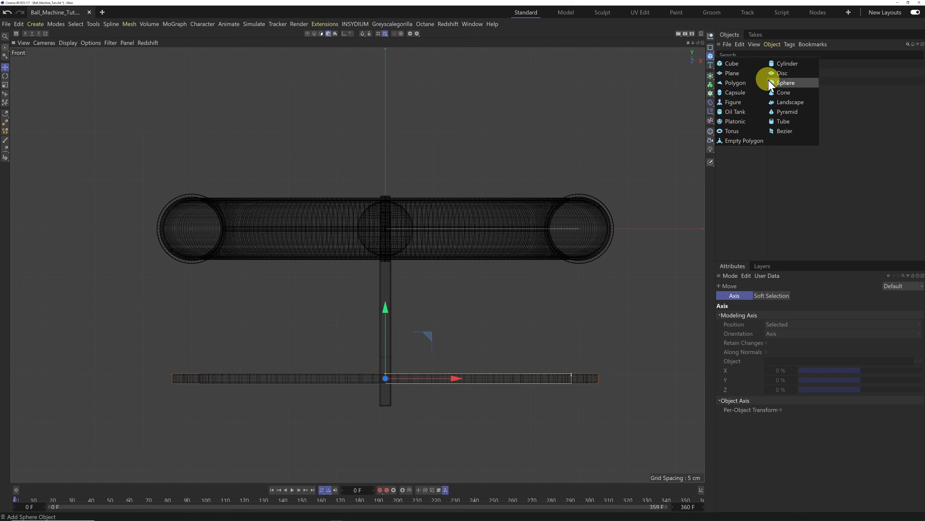
click(732, 73)
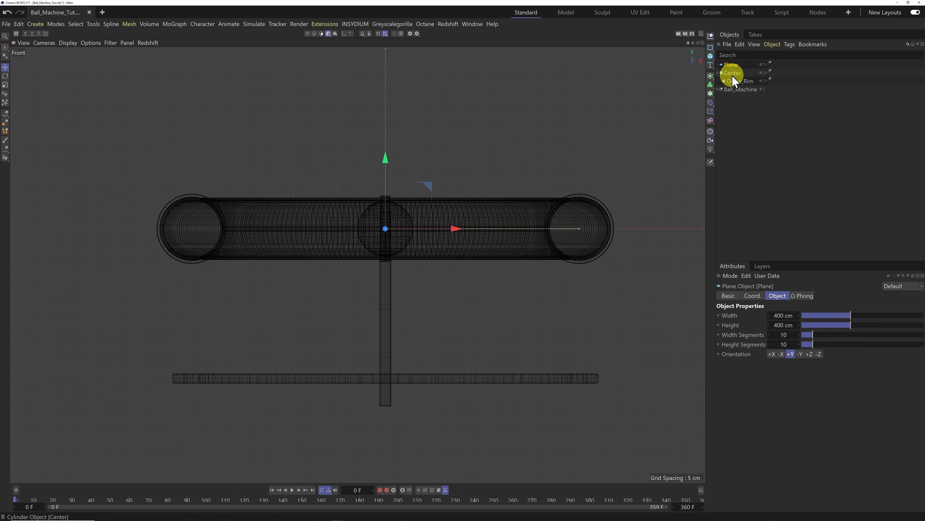
drag(385, 160, 394, 317)
scroll(384, 398, up, 8)
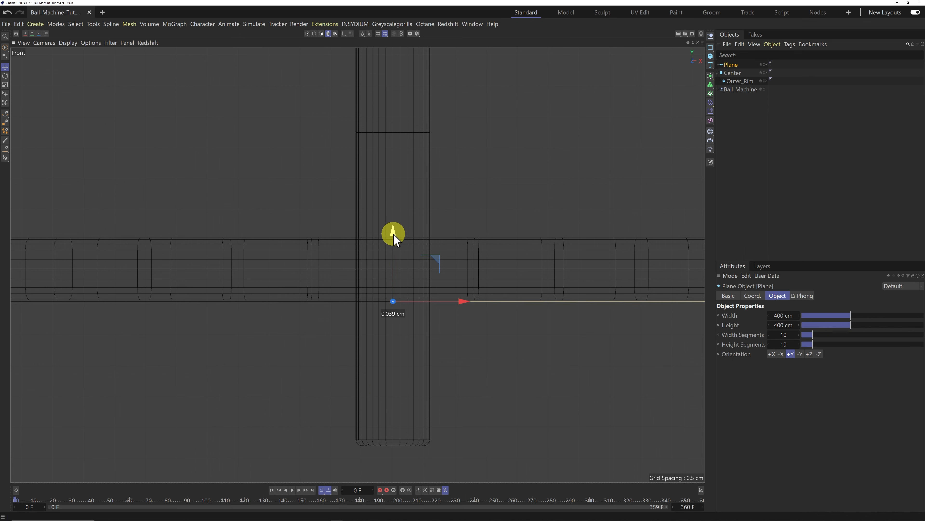
drag(394, 235, 394, 234)
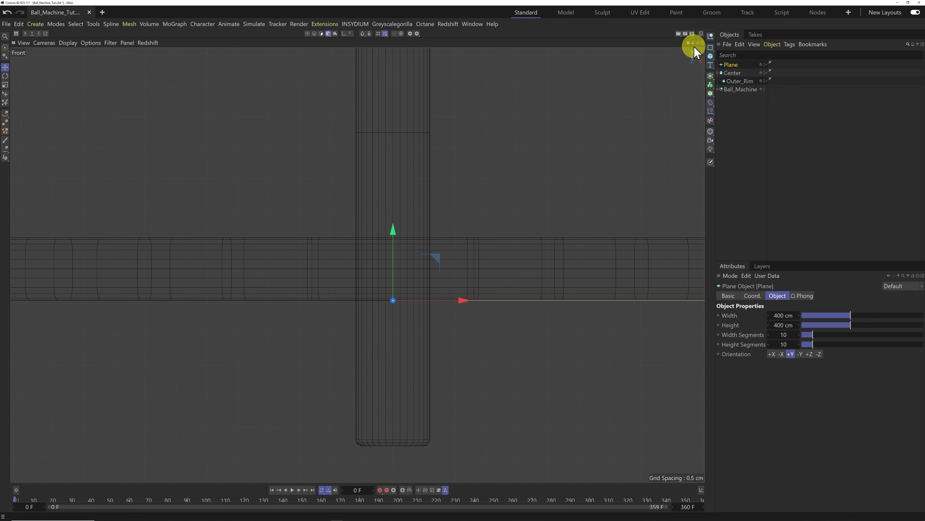
Frame the whole machine in the front view and switch back to the perspective view.
drag(693, 42, 463, 259)
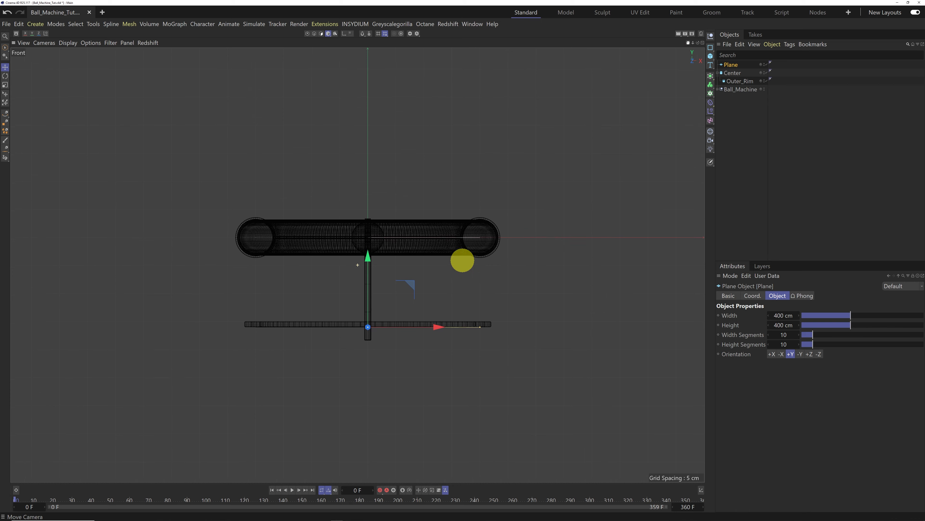
click(128, 43)
click(136, 76)
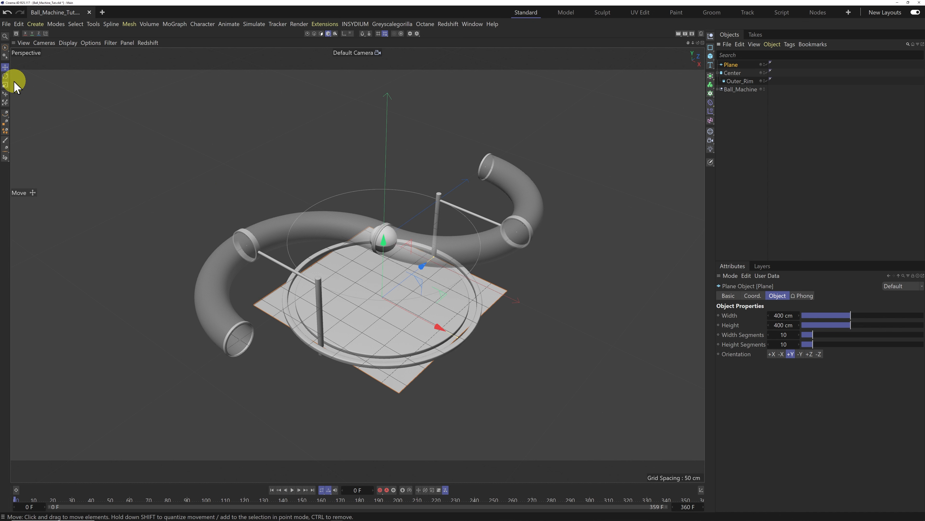
Scale the Plane up to about 4452 cm in width and height, and set its width and height segments to 1.
click(6, 84)
drag(323, 295, 570, 272)
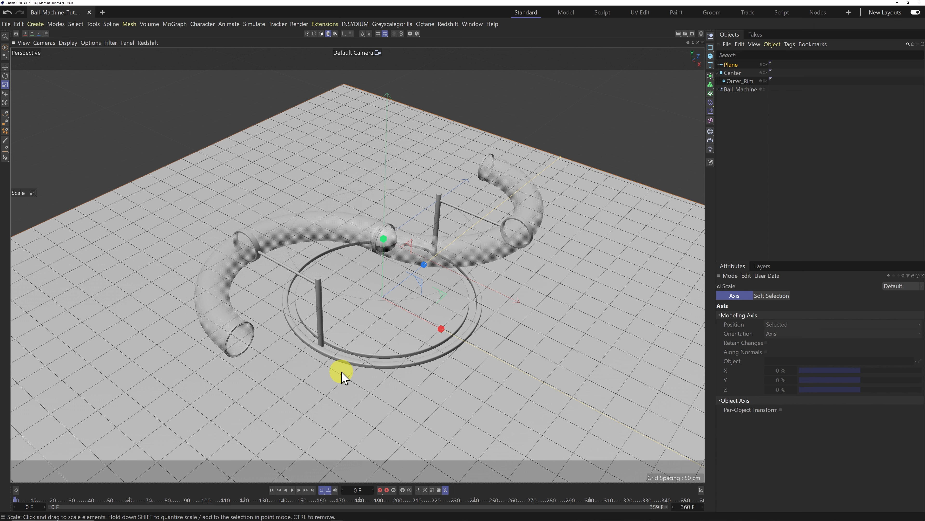
drag(341, 372, 667, 328)
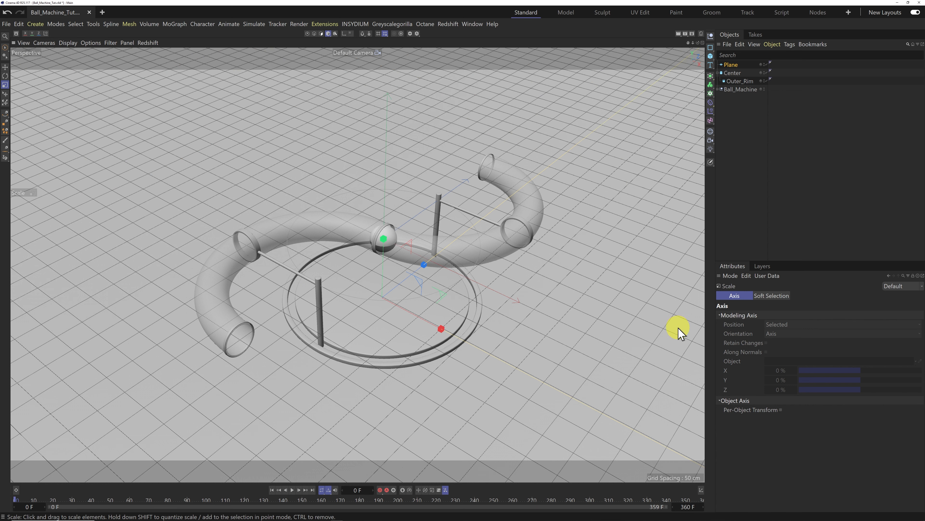
click(732, 65)
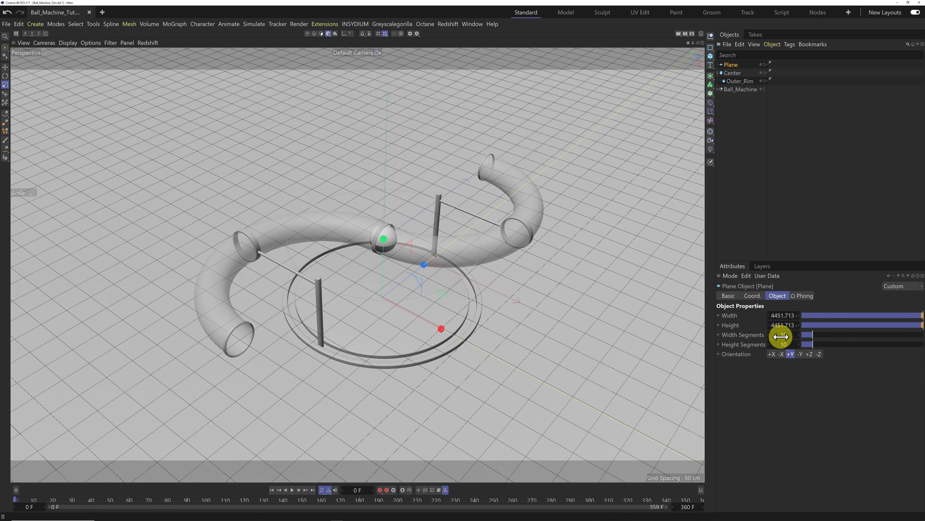
text(11)
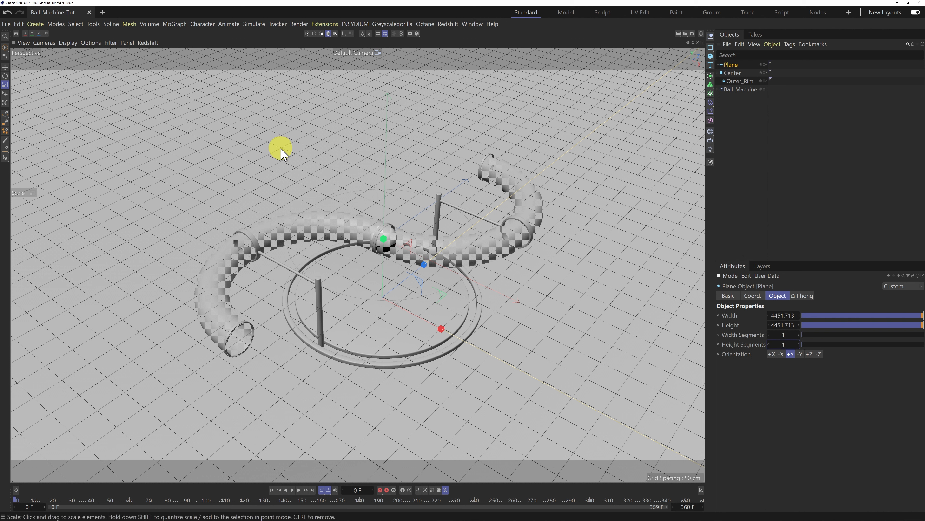
Hide the grid in the perspective view through the display filters and deselect the Plane.
click(127, 43)
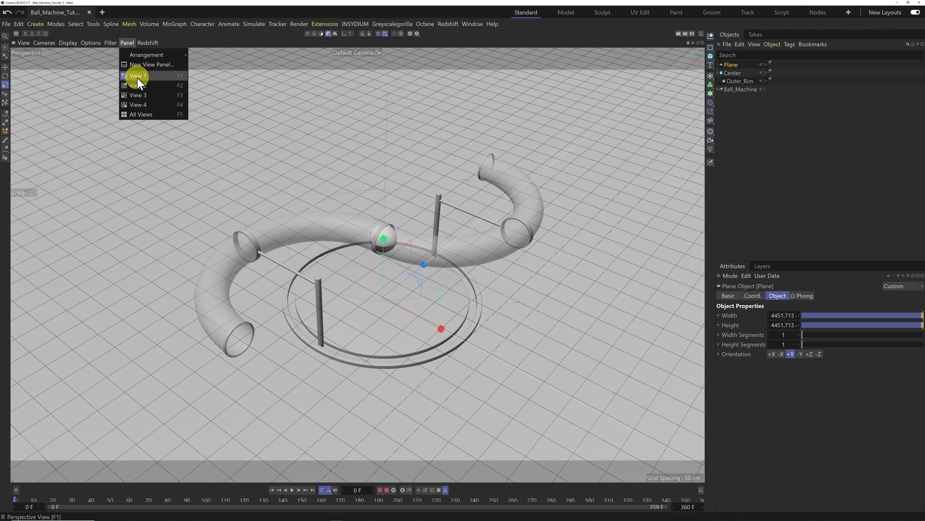
click(110, 43)
click(128, 87)
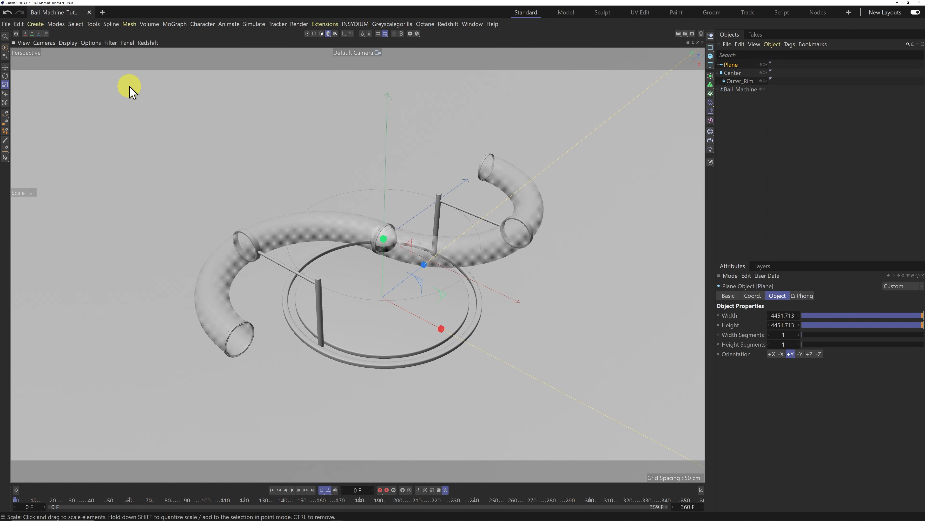
click(737, 125)
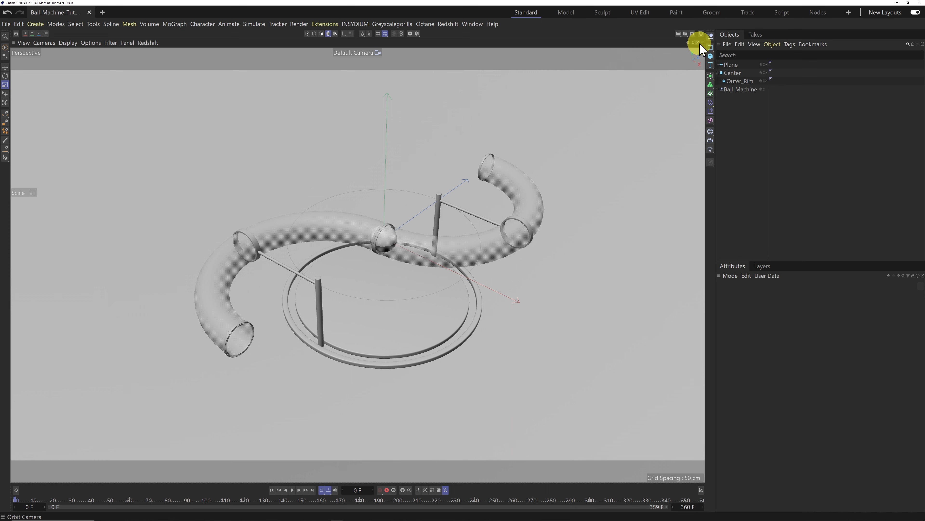
Reframe the machine in the perspective view, play the animation to check its motion, and rewind to the start.
drag(698, 43, 463, 260)
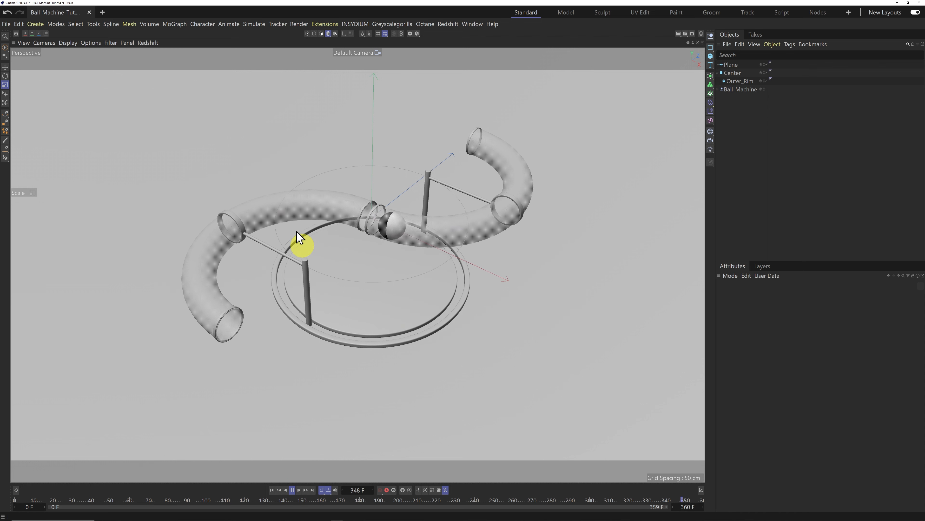
click(293, 490)
click(272, 489)
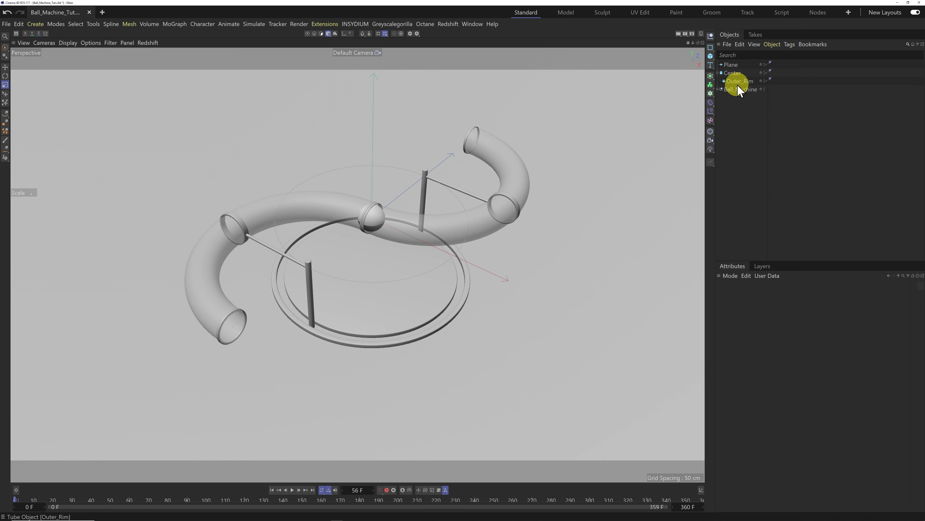
Add a null named Scene_Geo, make Plane and Center with its rim its children, and collapse it.
click(710, 35)
double_click(730, 65)
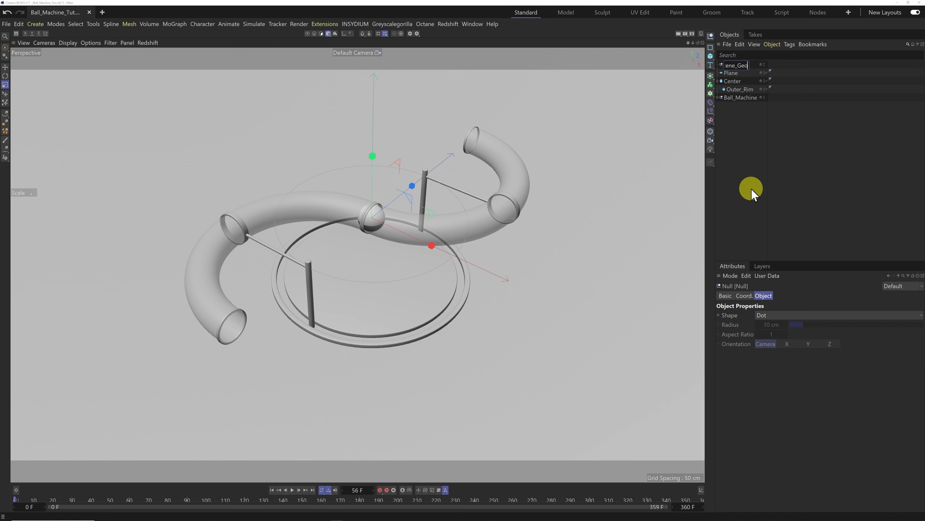
click(732, 74)
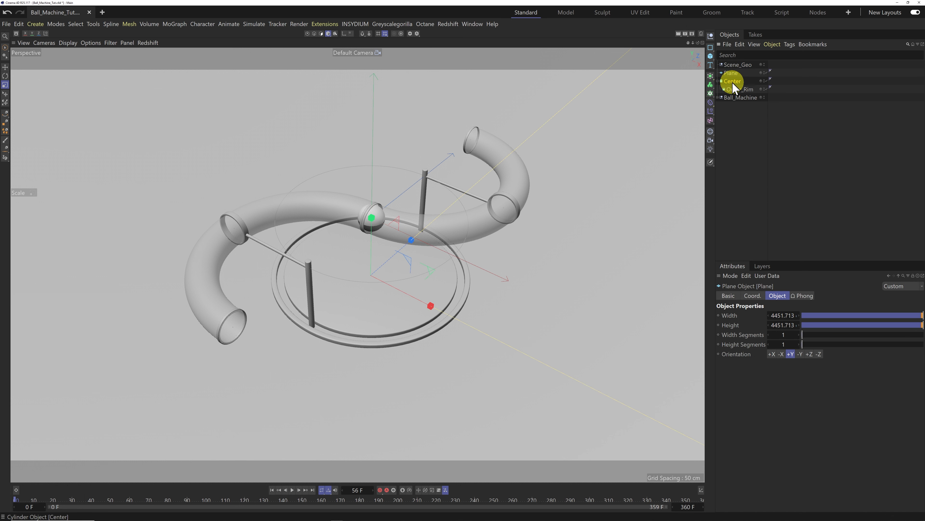
click(733, 81)
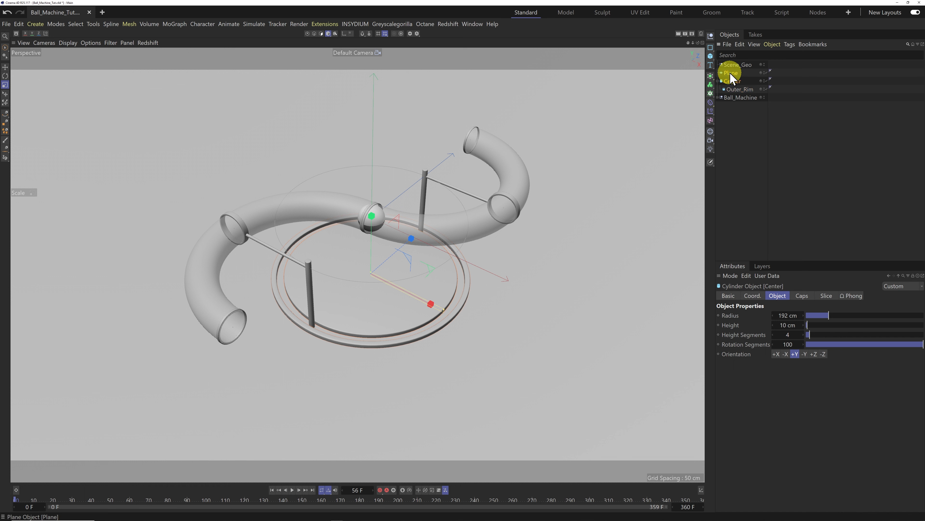
ctrl+click(731, 75)
drag(730, 73, 735, 66)
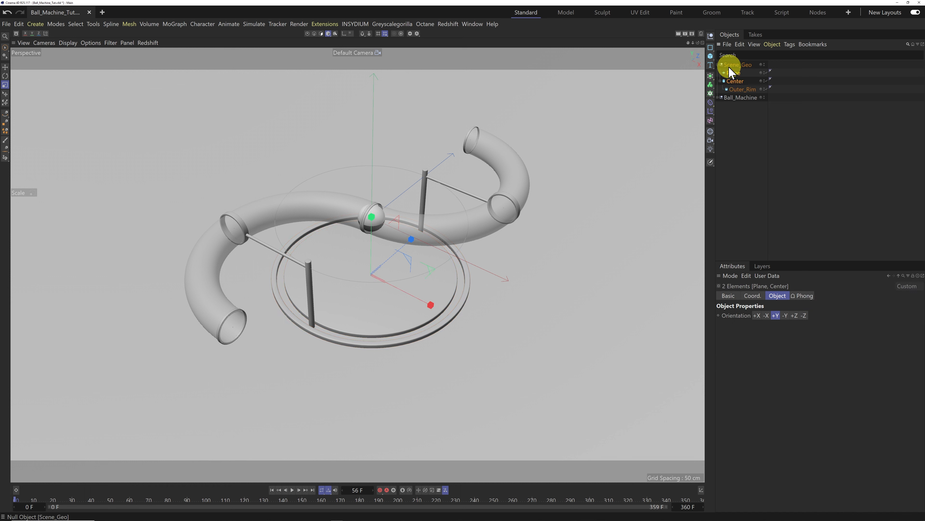
click(718, 65)
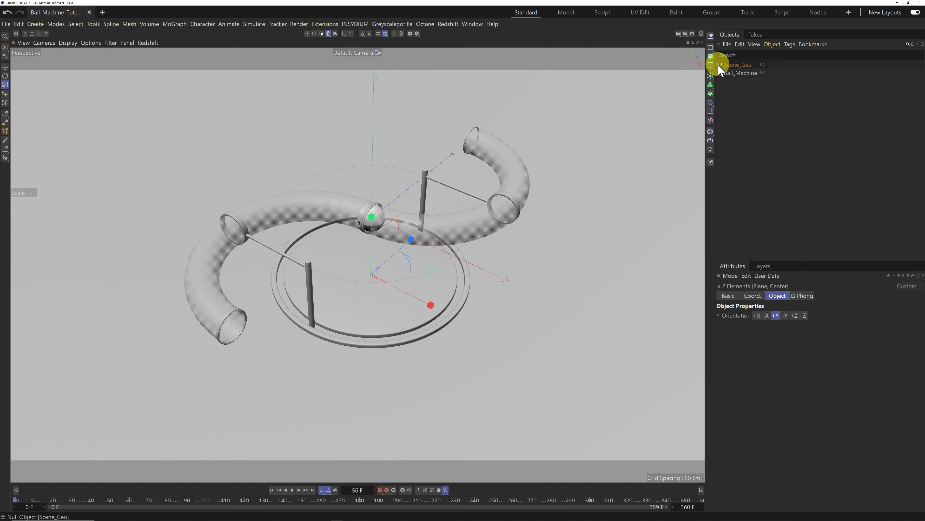
Keyframe the Ball_Machine null's heading rotation at 0° on the first frame and 360° on the last, and return to the start.
click(740, 73)
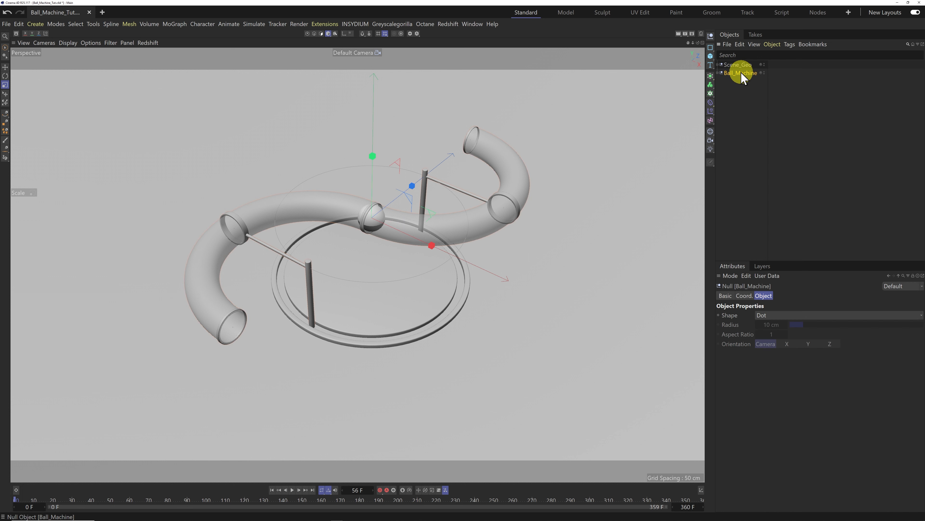
click(719, 73)
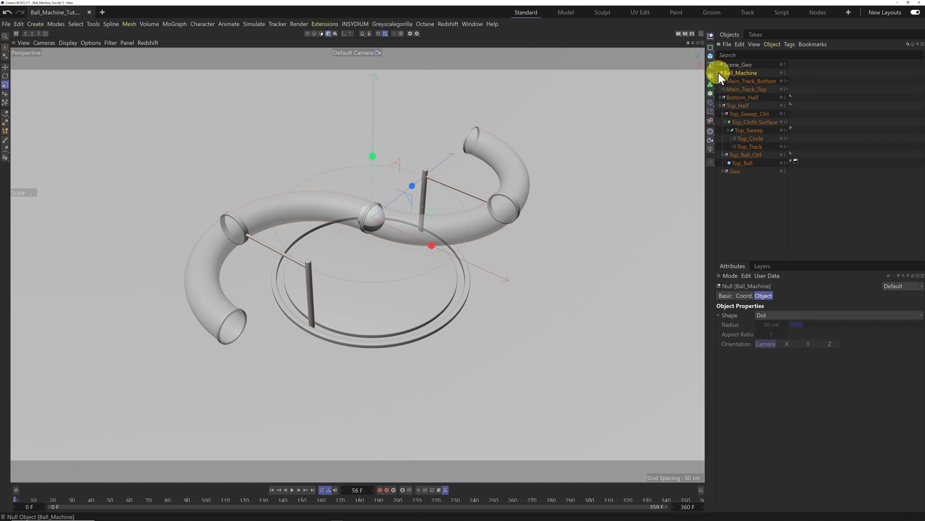
click(719, 73)
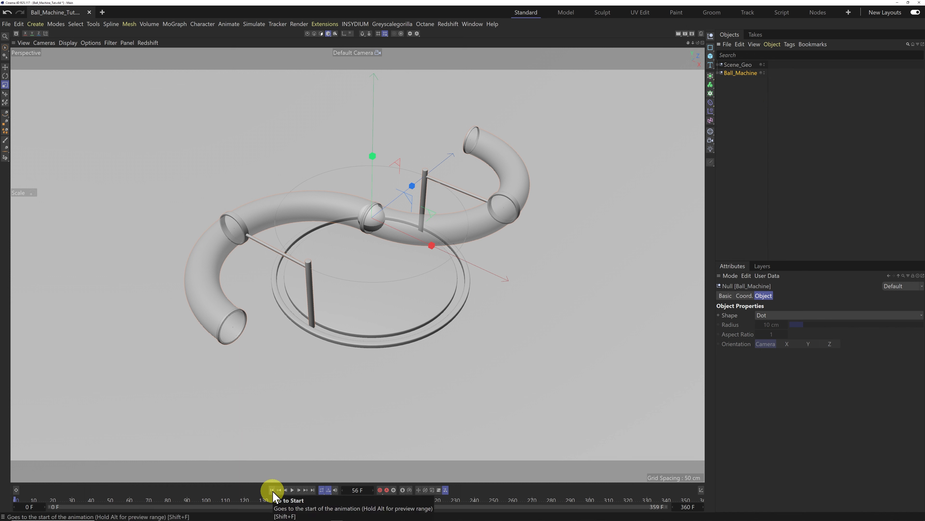
click(744, 295)
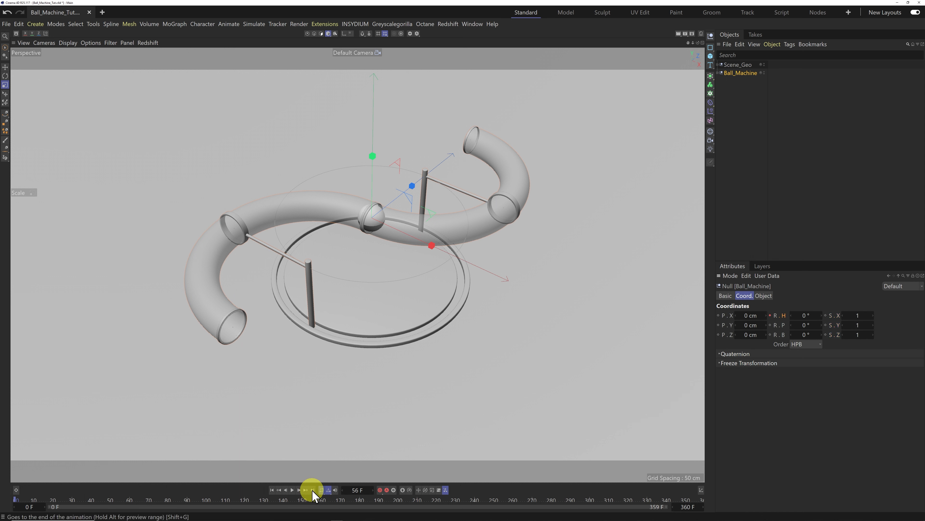
click(804, 315)
text(360)
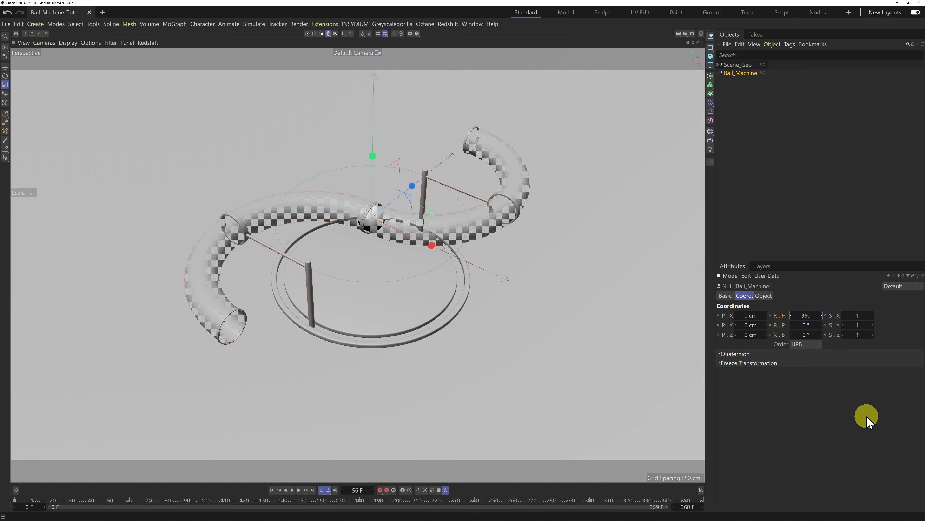
key(Return)
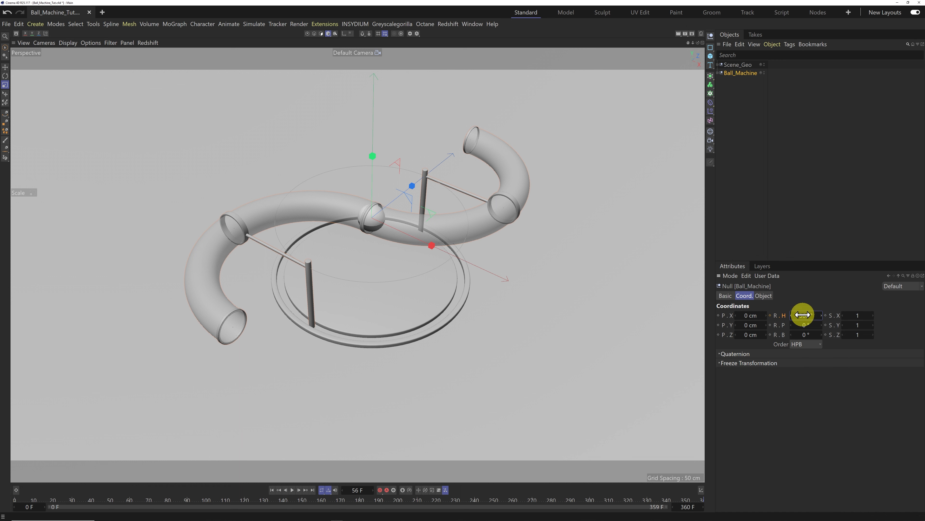
click(770, 315)
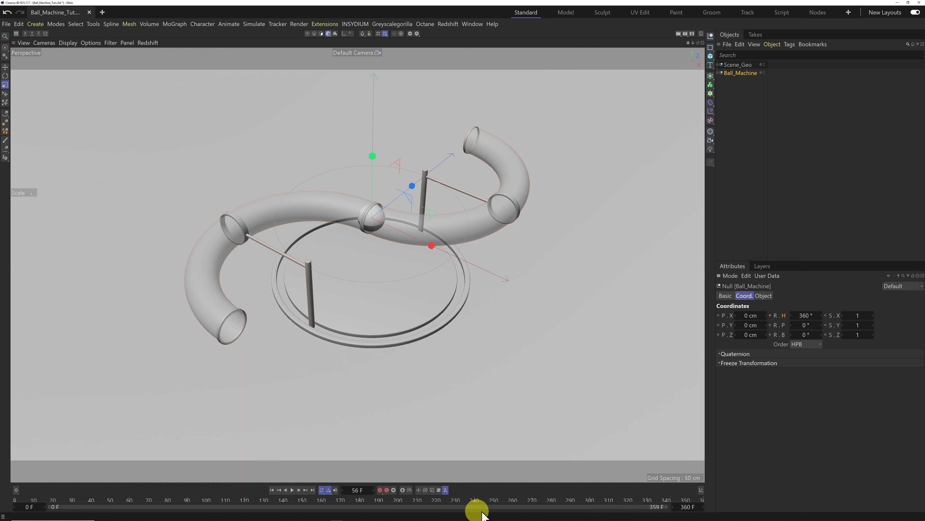
click(272, 490)
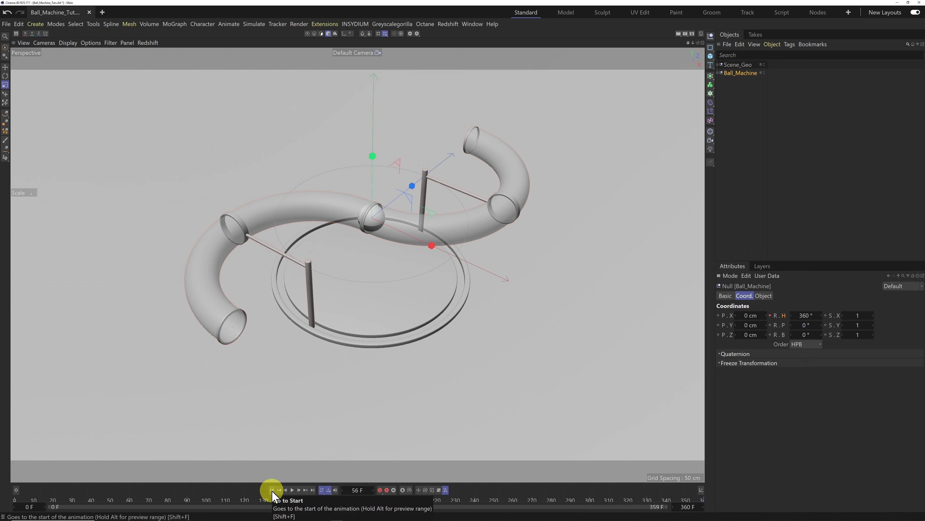